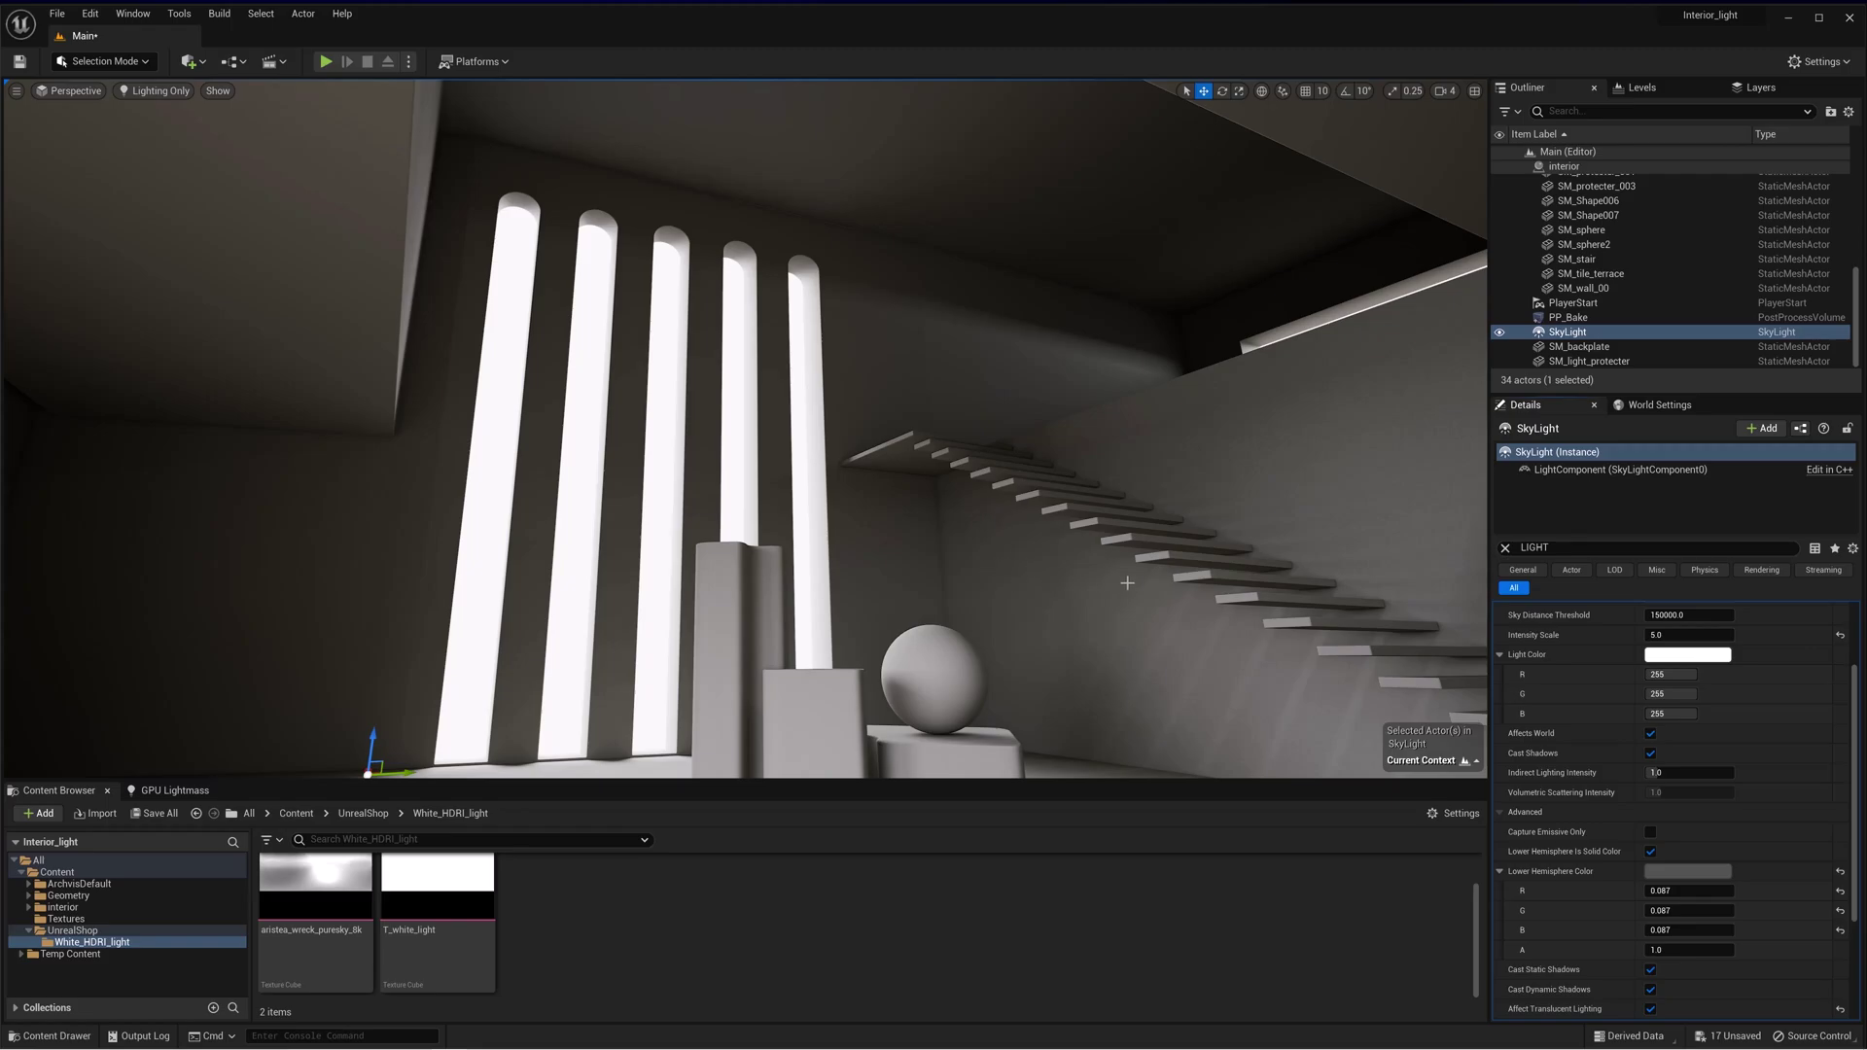
# Turn off Lower Hemisphere Is Solid Color for the SkyLight
pyautogui.click(1650, 851)
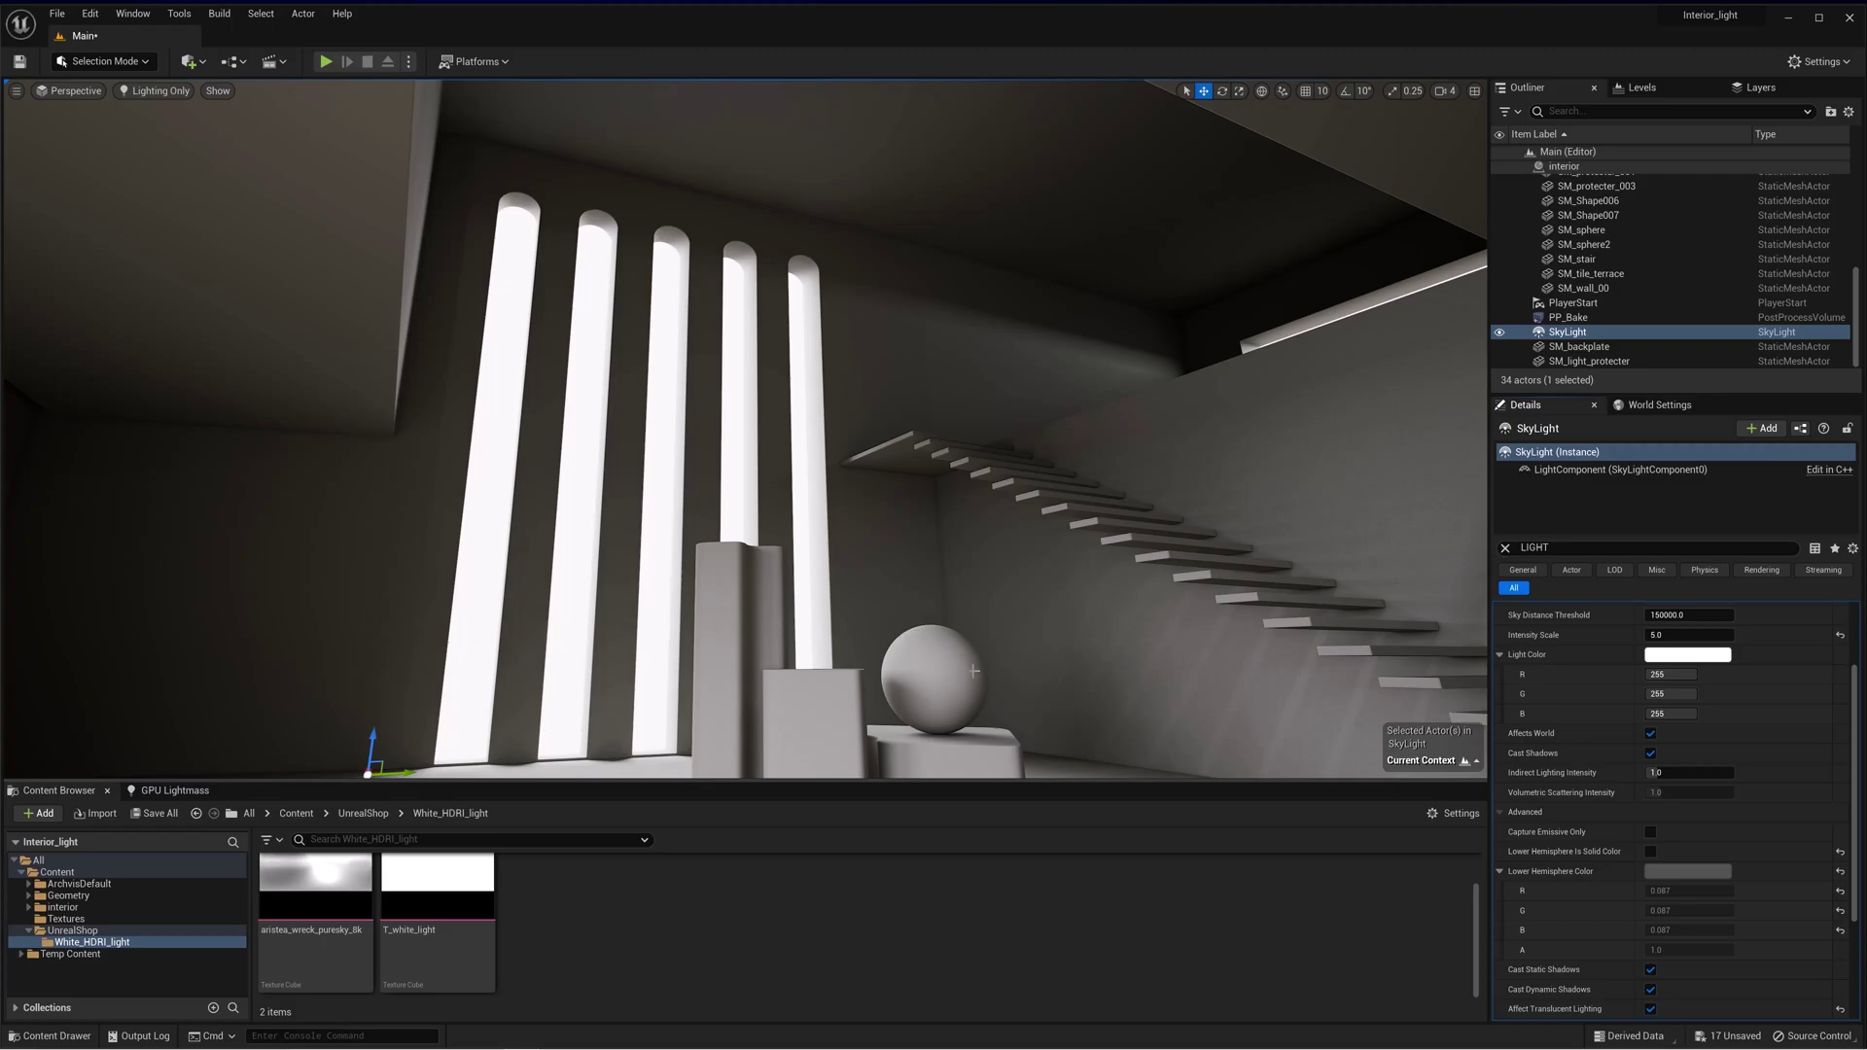
pyautogui.moveTo(1029, 603); pyautogui.dragTo(973, 601, button='right')
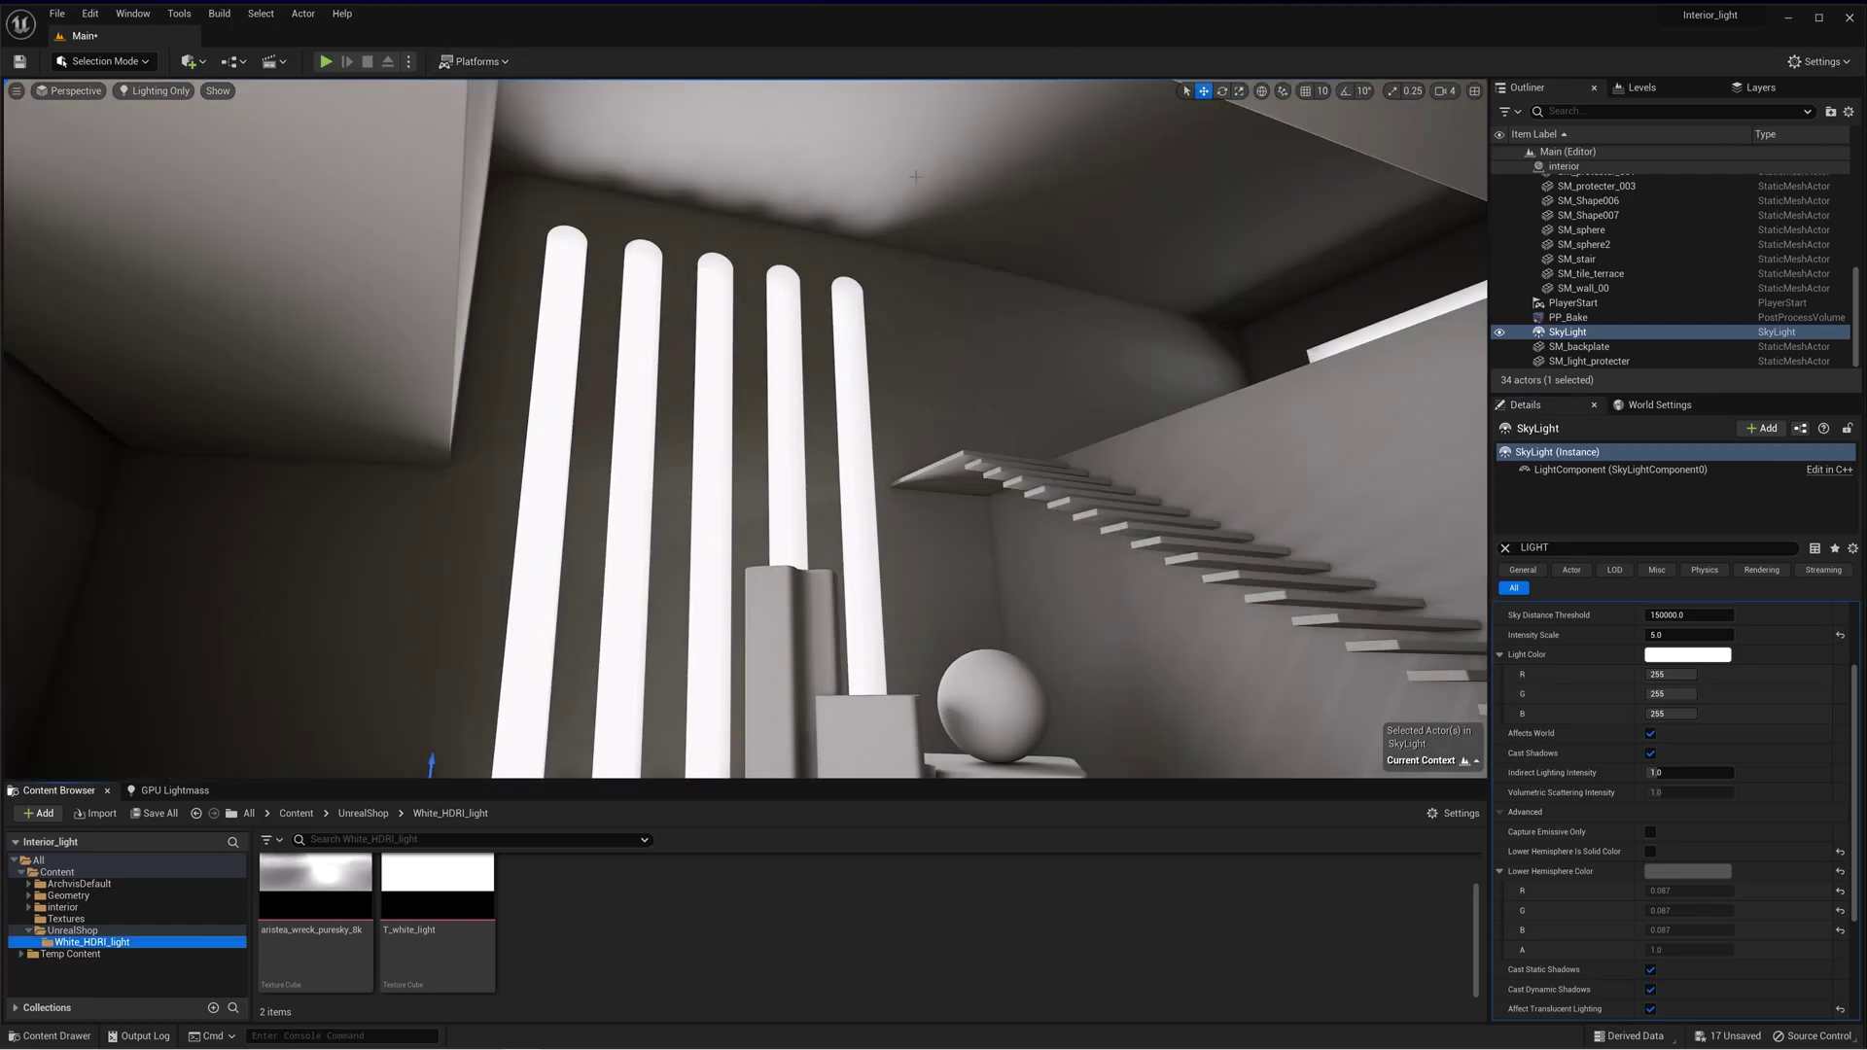
# Reset the SkyLight's Source Type to its default, SLS Captured Scene
pyautogui.scroll(3, 1653, 661)
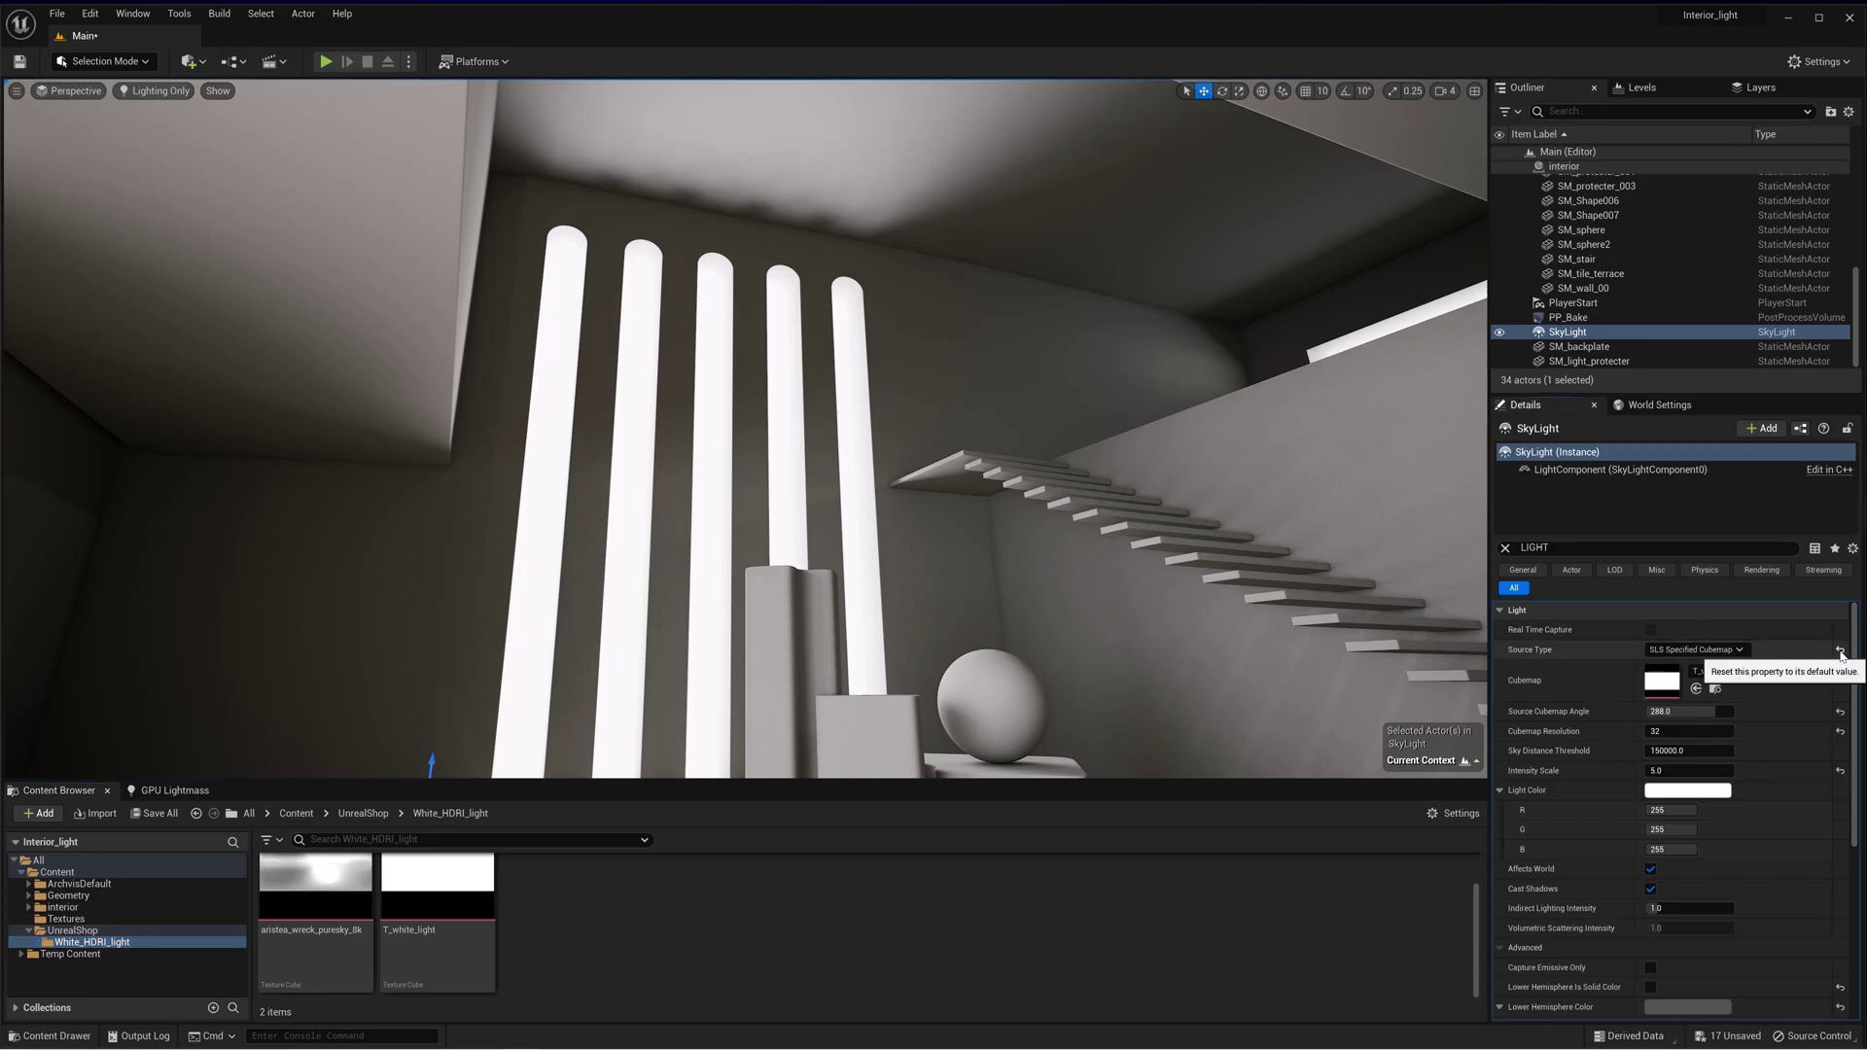
pyautogui.click(1841, 652)
pyautogui.click(1692, 651)
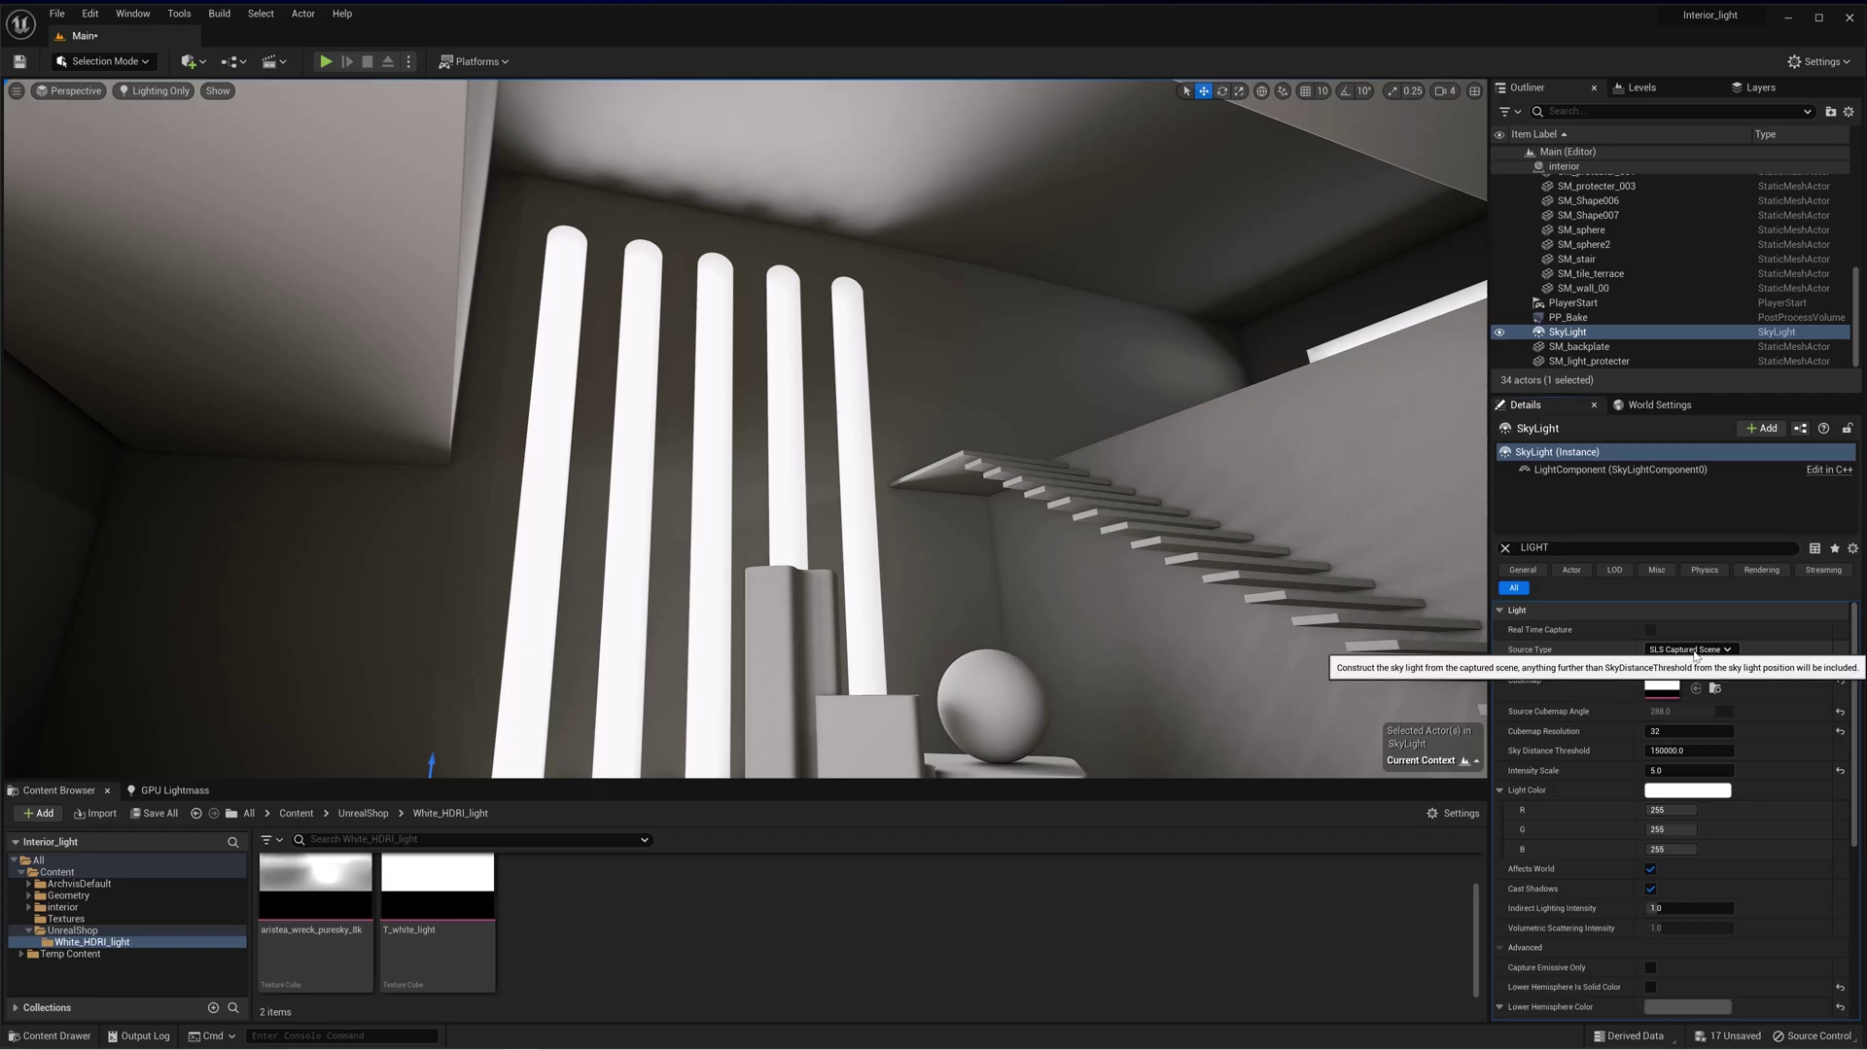
pyautogui.click(1696, 663)
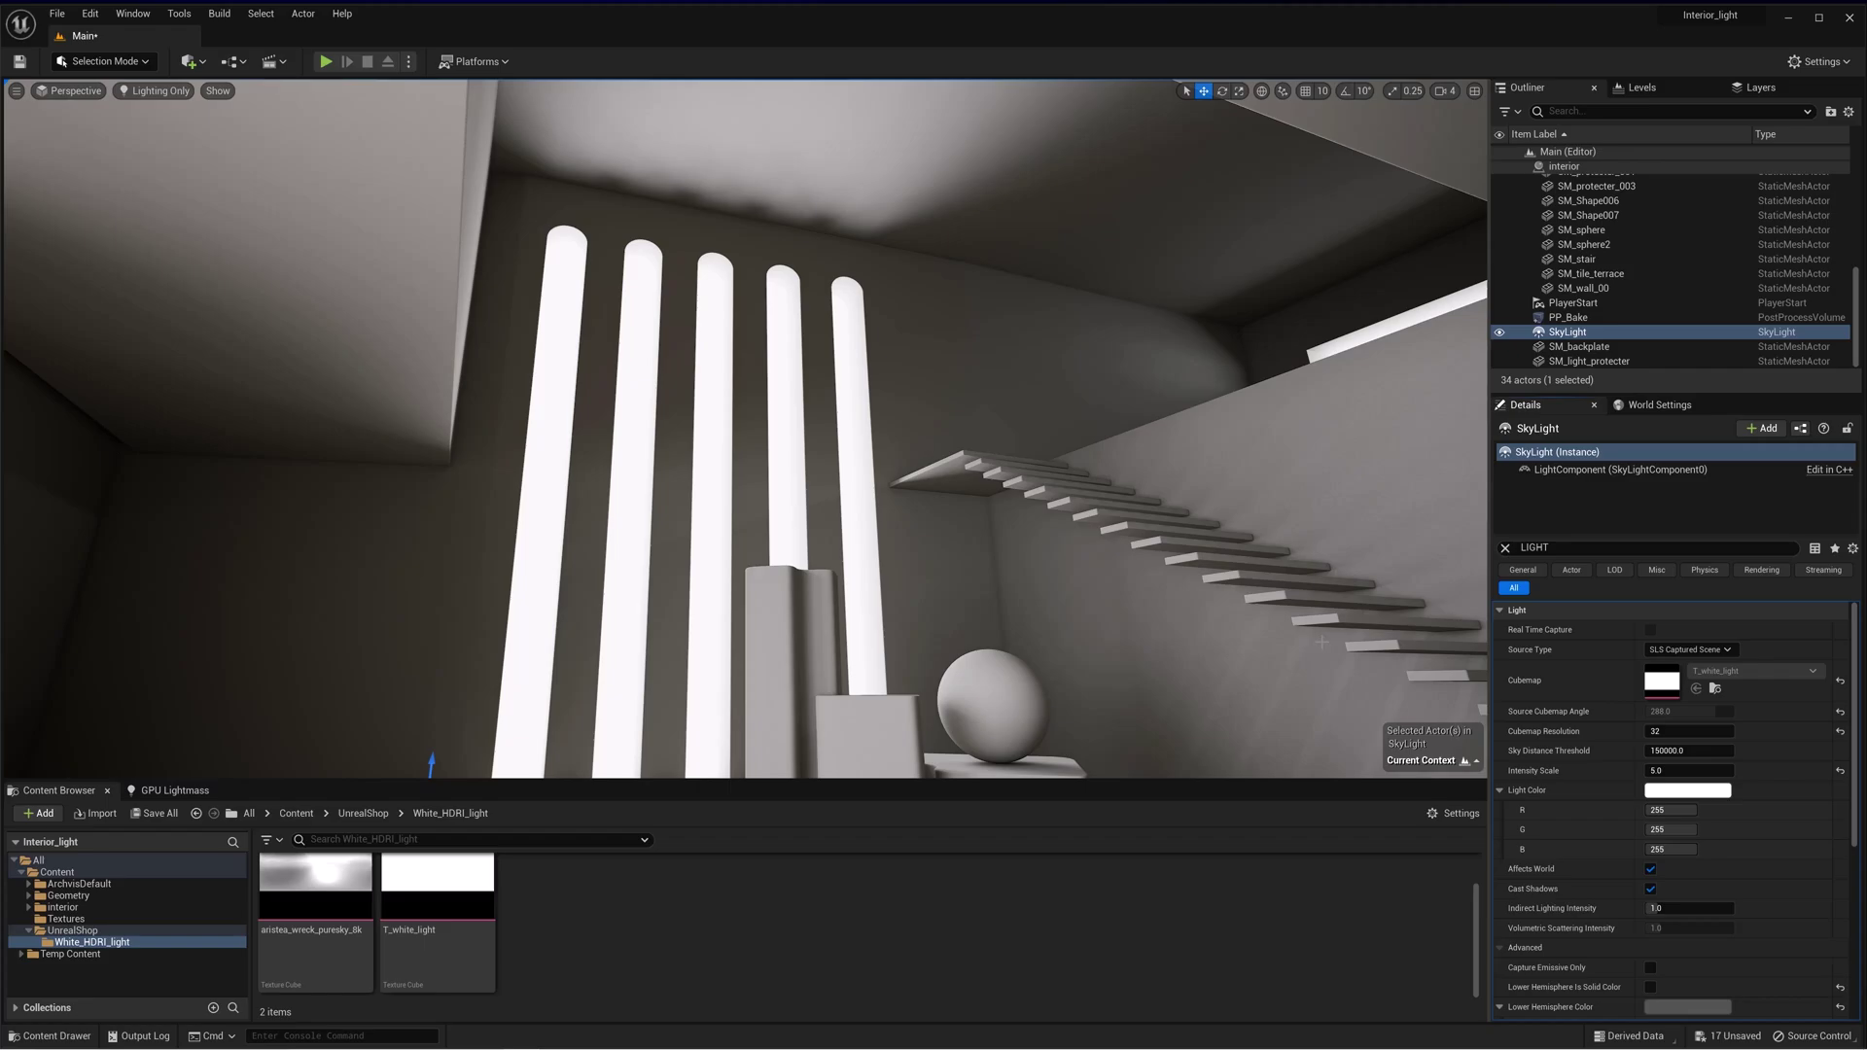
# Identify the mesh visible through the window slots and reselect the SkyLight
pyautogui.click(712, 476)
pyautogui.moveTo(712, 475); pyautogui.dragTo(1000, 569, button='right')
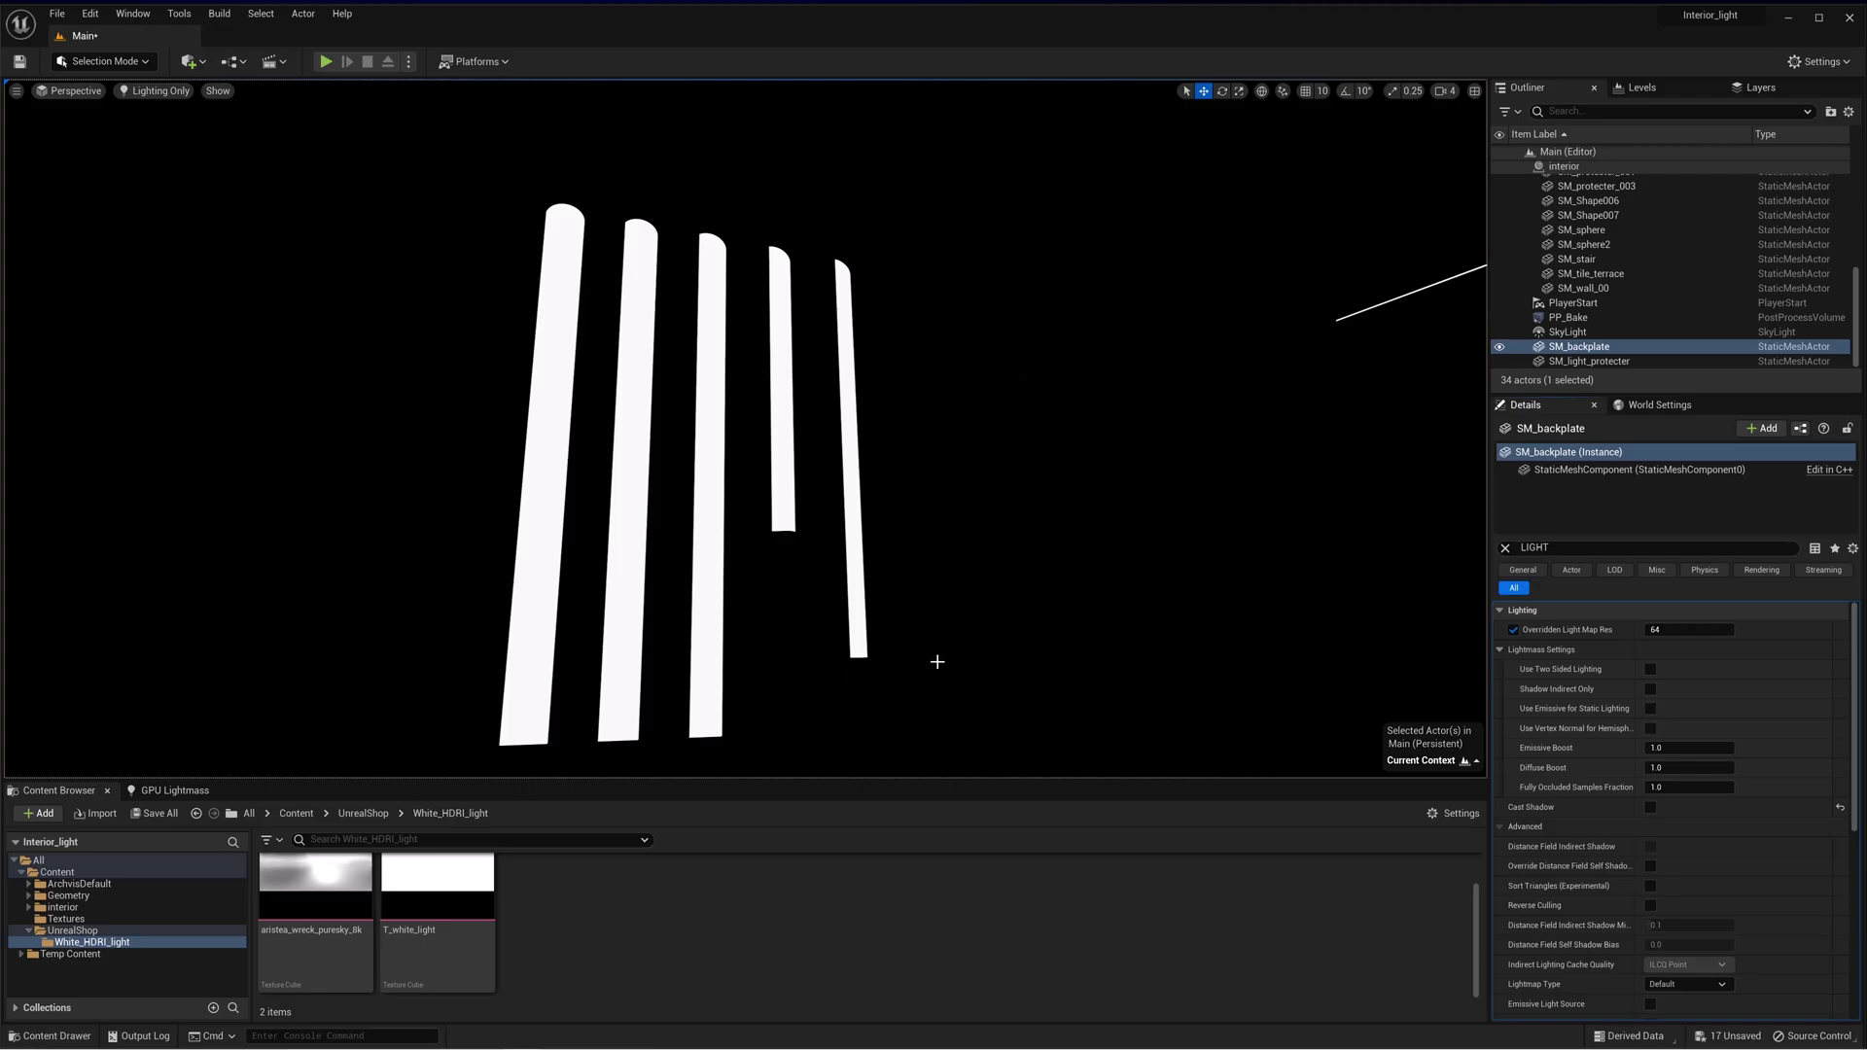
pyautogui.click(1575, 332)
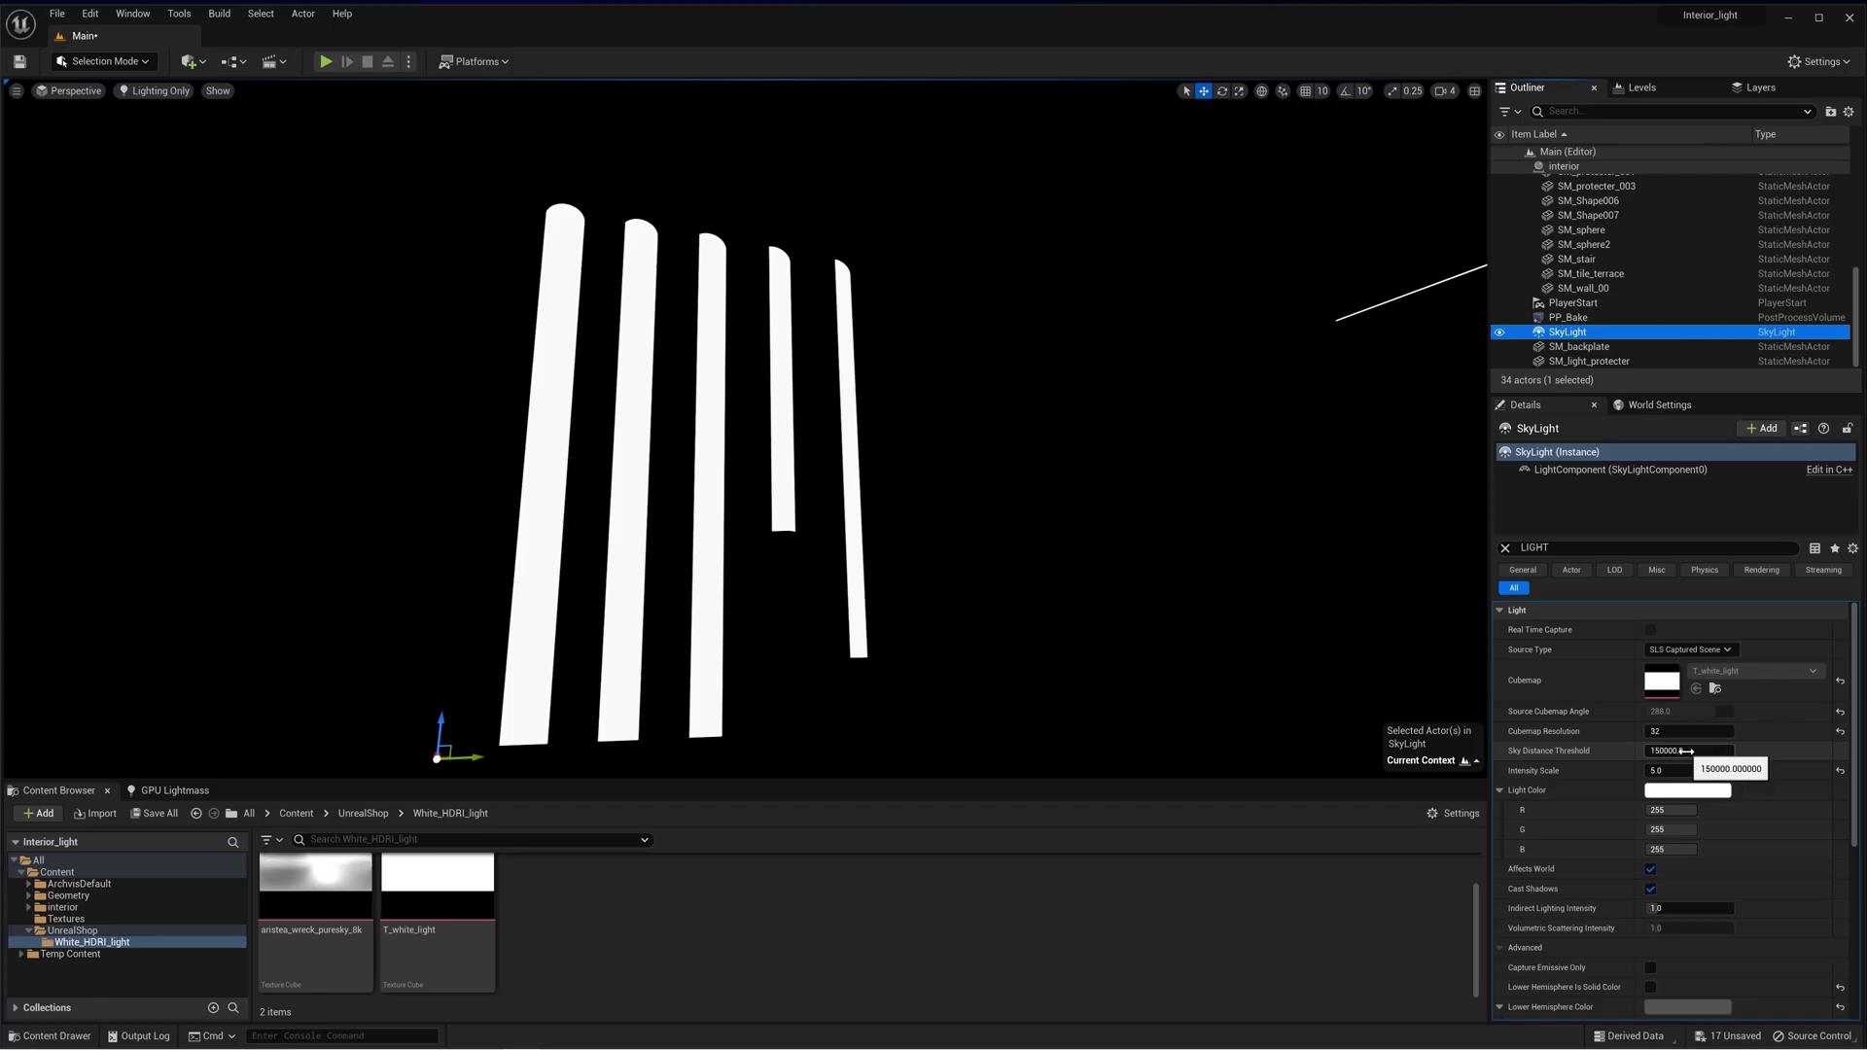
# Show the scene in the Top view with the whole backplate sphere in frame
pyautogui.click(70, 90)
pyautogui.click(60, 146)
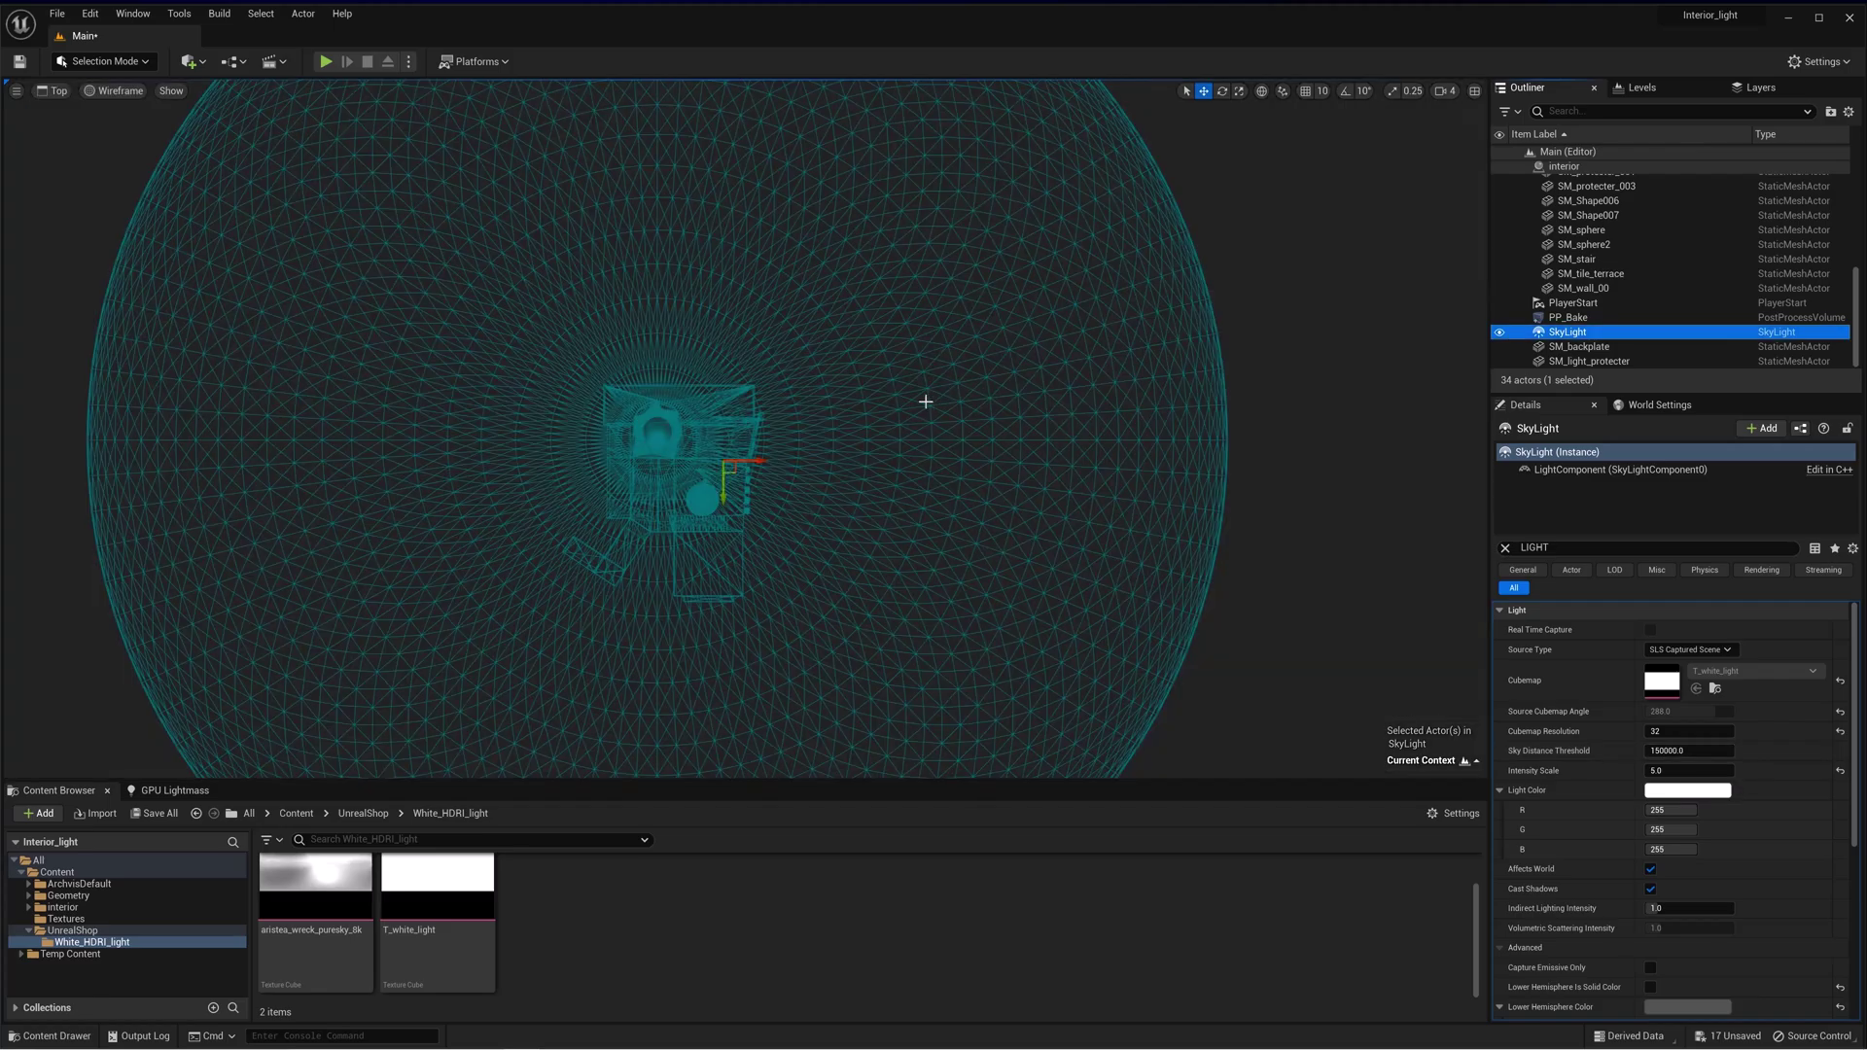
pyautogui.scroll(-6, 813, 426)
pyautogui.moveTo(1171, 399); pyautogui.dragTo(888, 408, button='right')
pyautogui.scroll(-4, 913, 436)
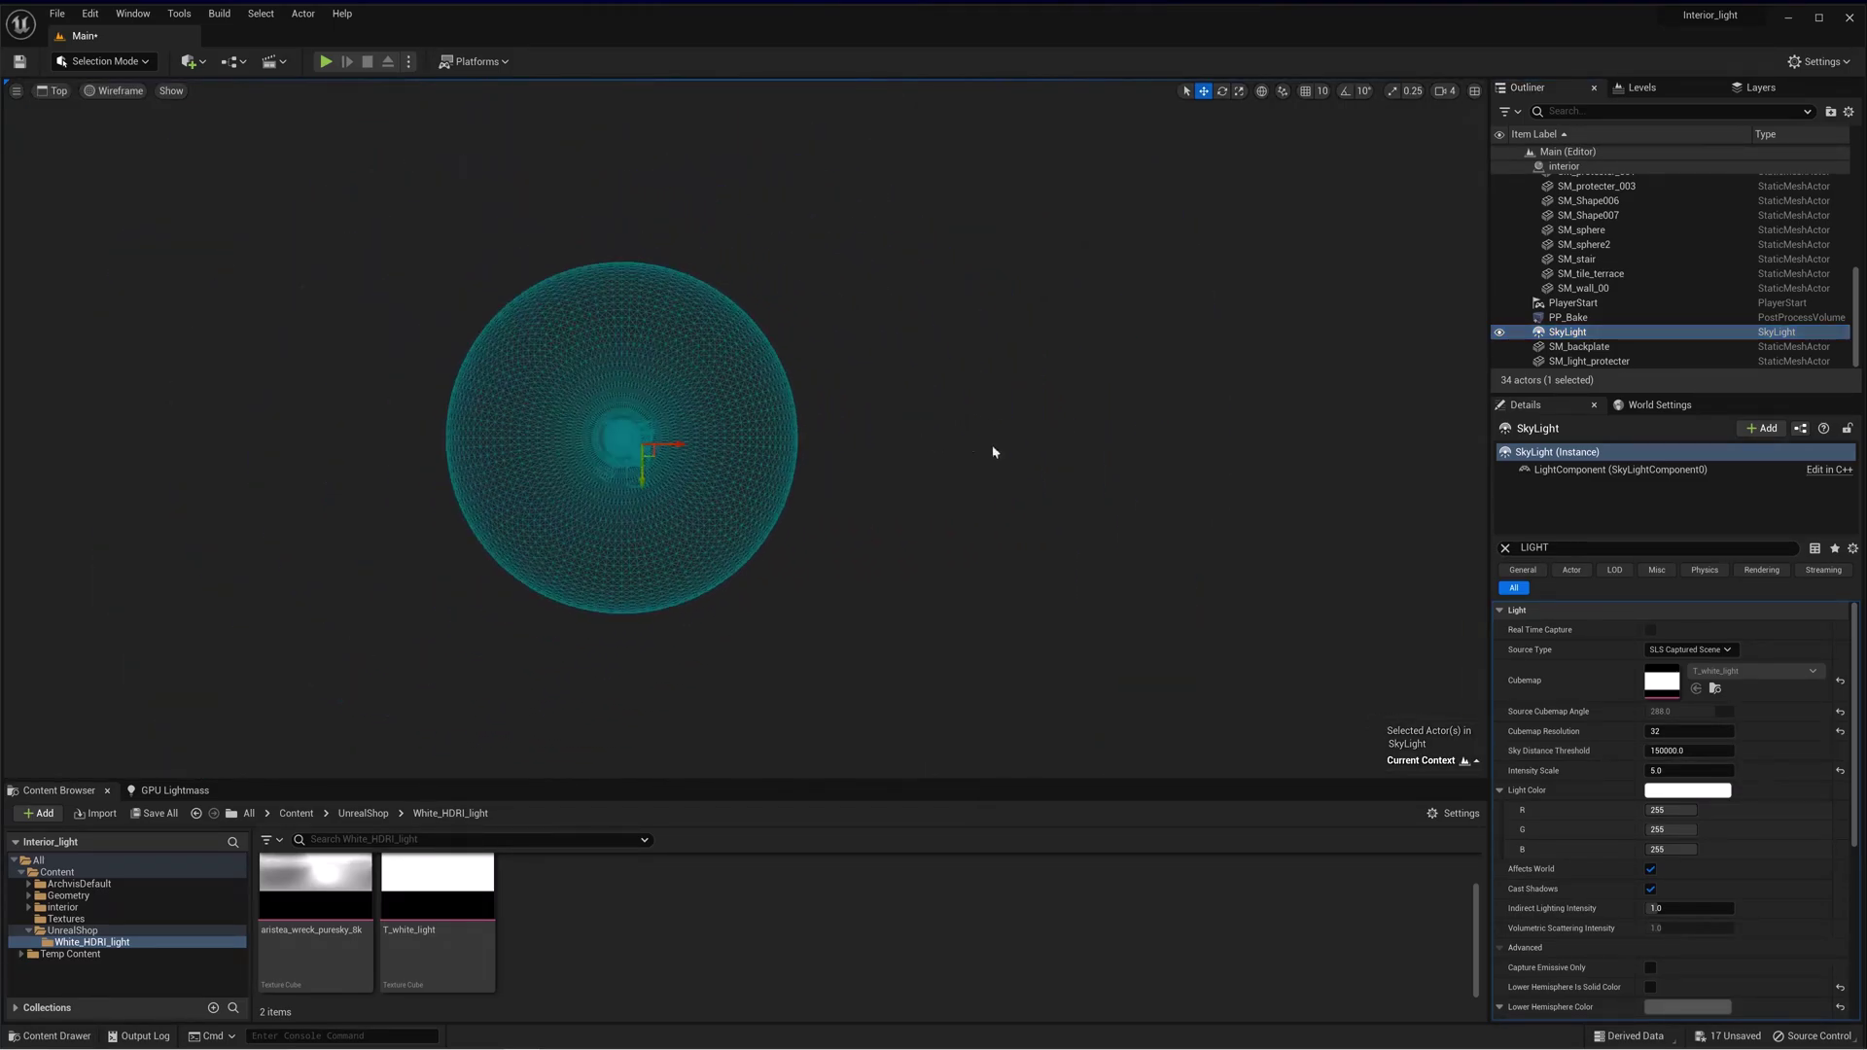
pyautogui.moveTo(993, 452); pyautogui.dragTo(950, 446, button='right')
pyautogui.scroll(1, 942, 458)
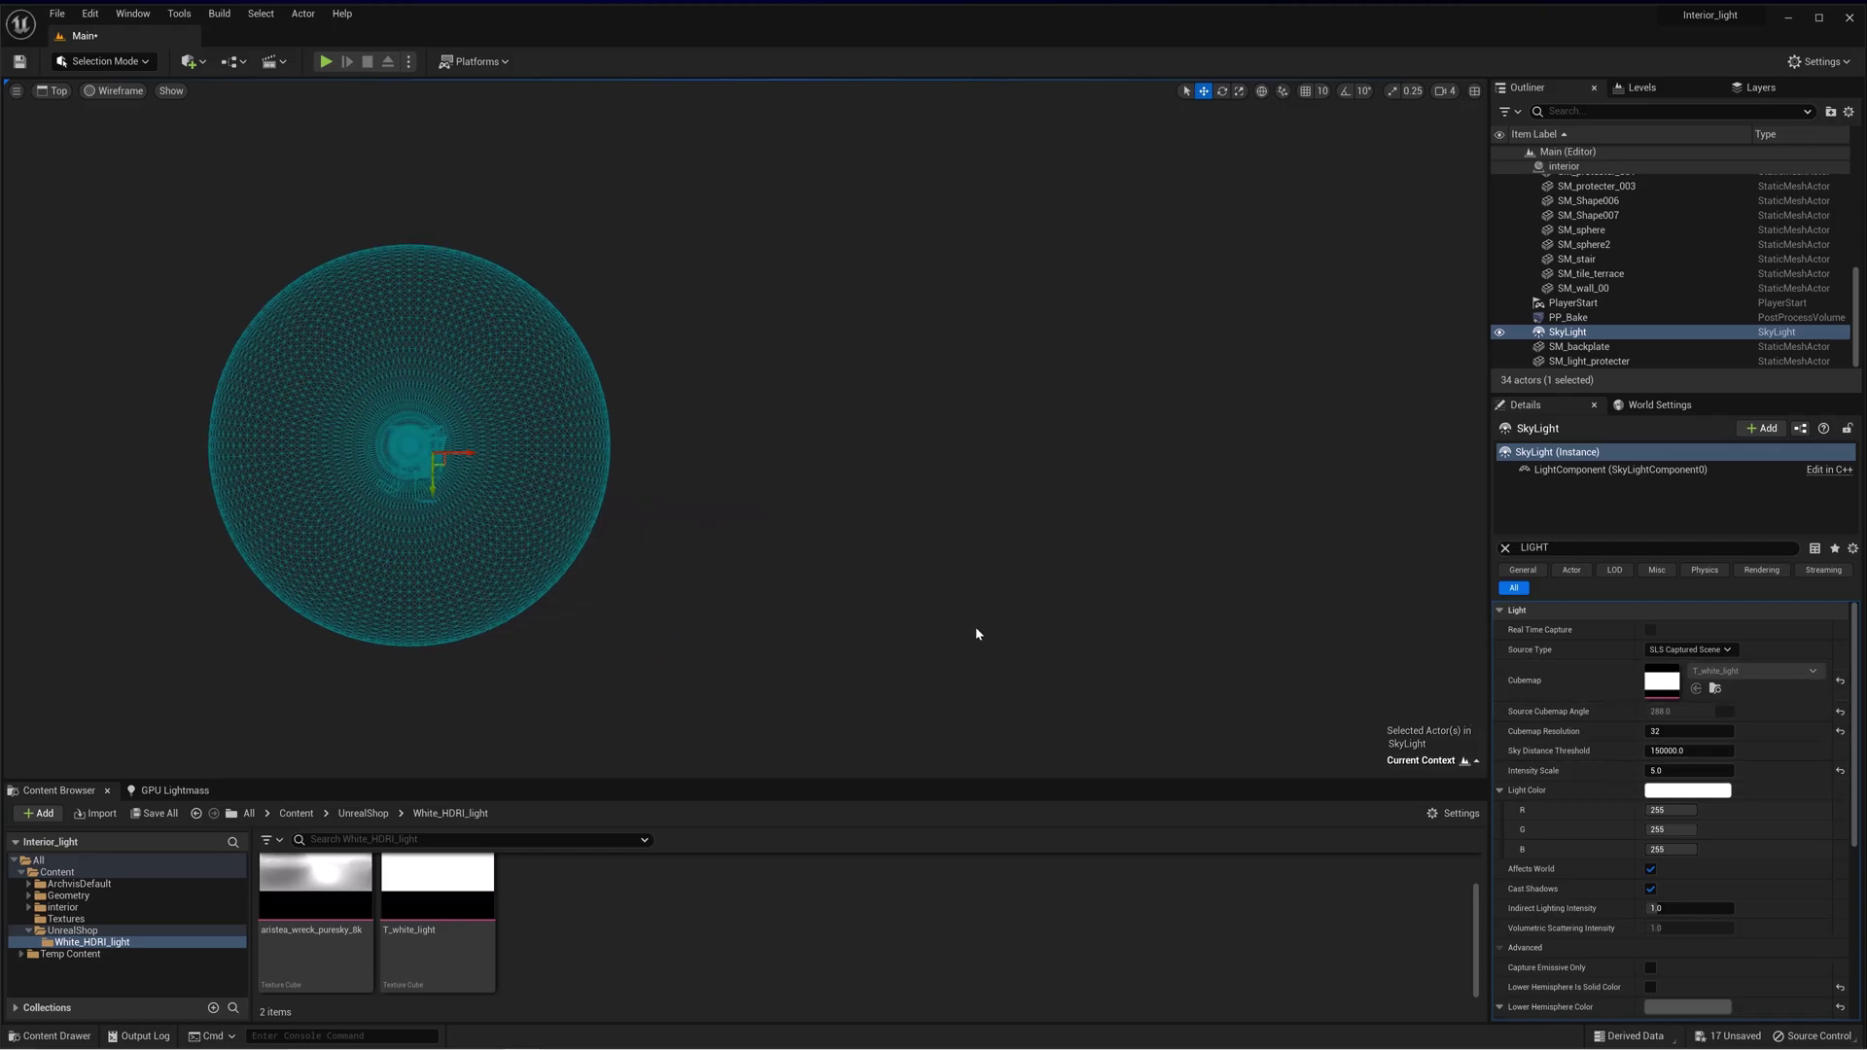
# Measure distances outward from the backplate sphere's centre for comparison with the sky distance threshold, and select the sphere
pyautogui.moveTo(409, 442); pyautogui.dragTo(1128, 438, button='middle')
pyautogui.scroll(1, 939, 449)
pyautogui.moveTo(326, 446); pyautogui.dragTo(1258, 467, button='middle')
pyautogui.scroll(-7, 1167, 462)
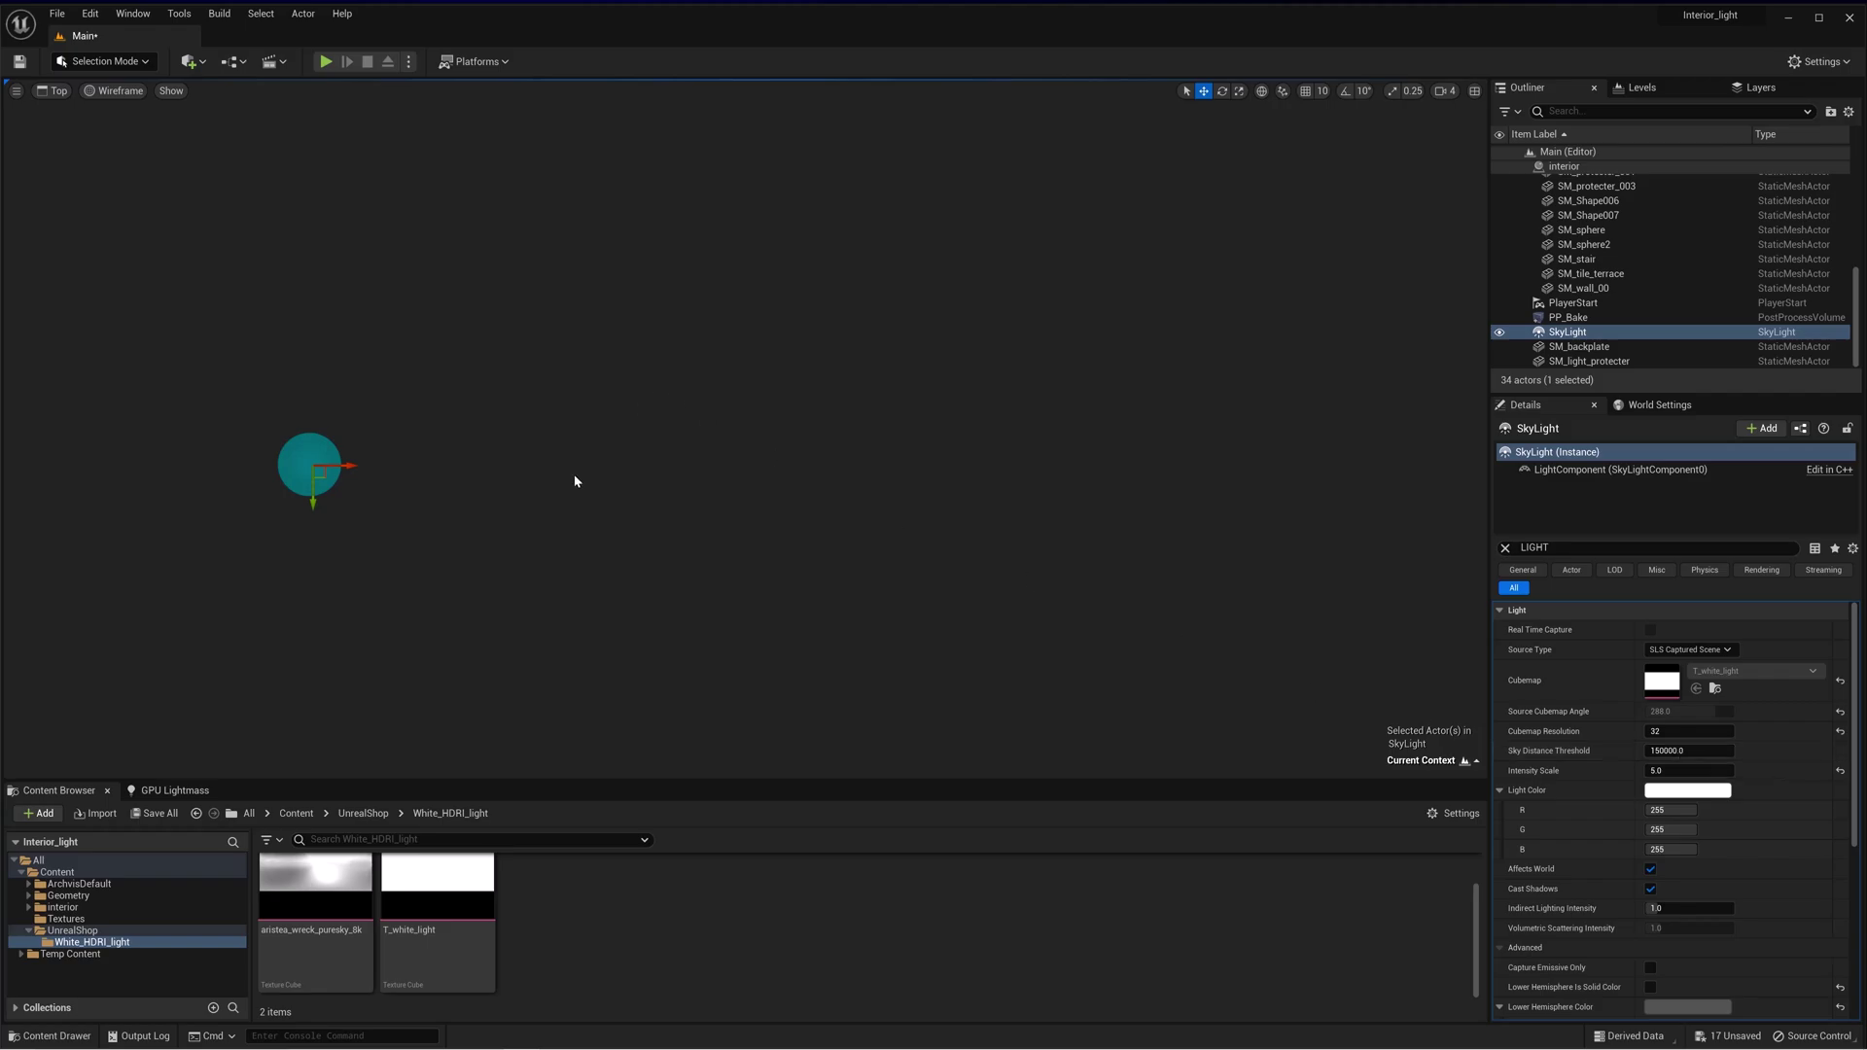
pyautogui.moveTo(307, 463); pyautogui.dragTo(1245, 466, button='middle')
pyautogui.scroll(5, 400, 482)
pyautogui.moveTo(587, 470); pyautogui.dragTo(651, 470, button='middle')
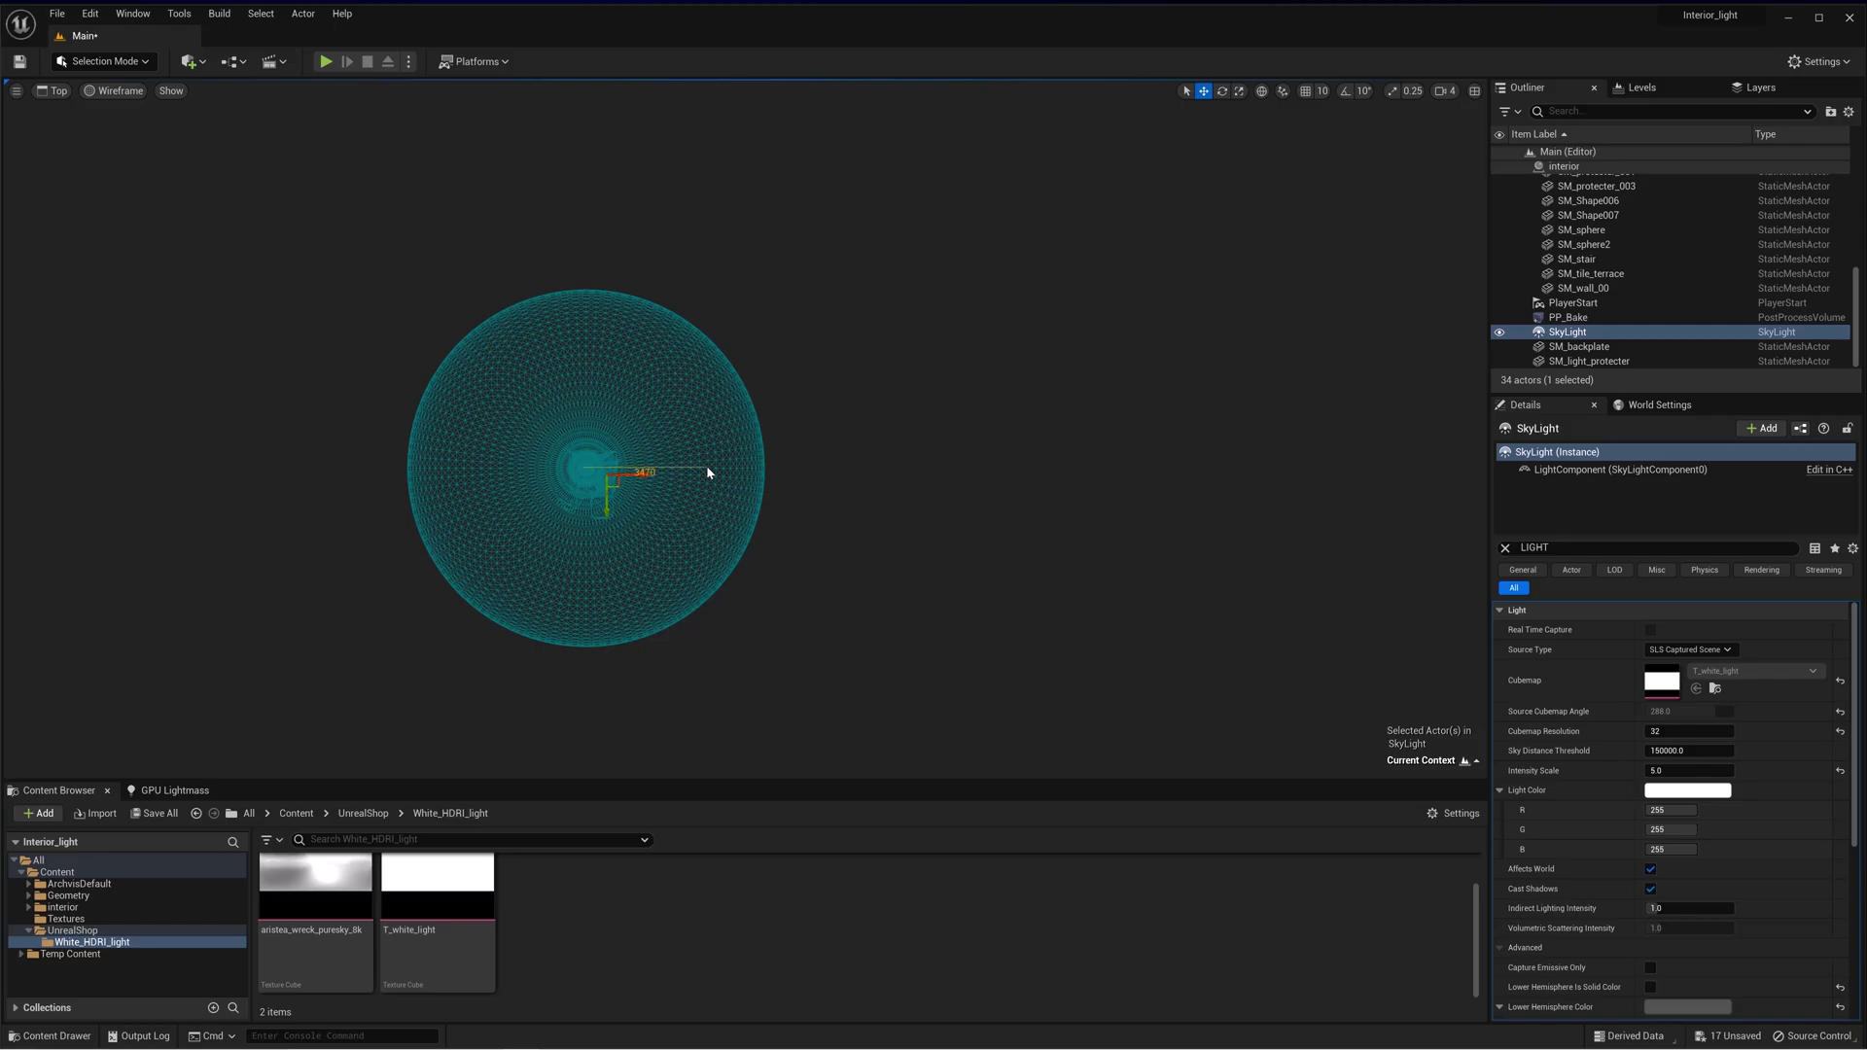
pyautogui.moveTo(707, 474); pyautogui.dragTo(696, 471, button='middle')
pyautogui.scroll(4, 604, 484)
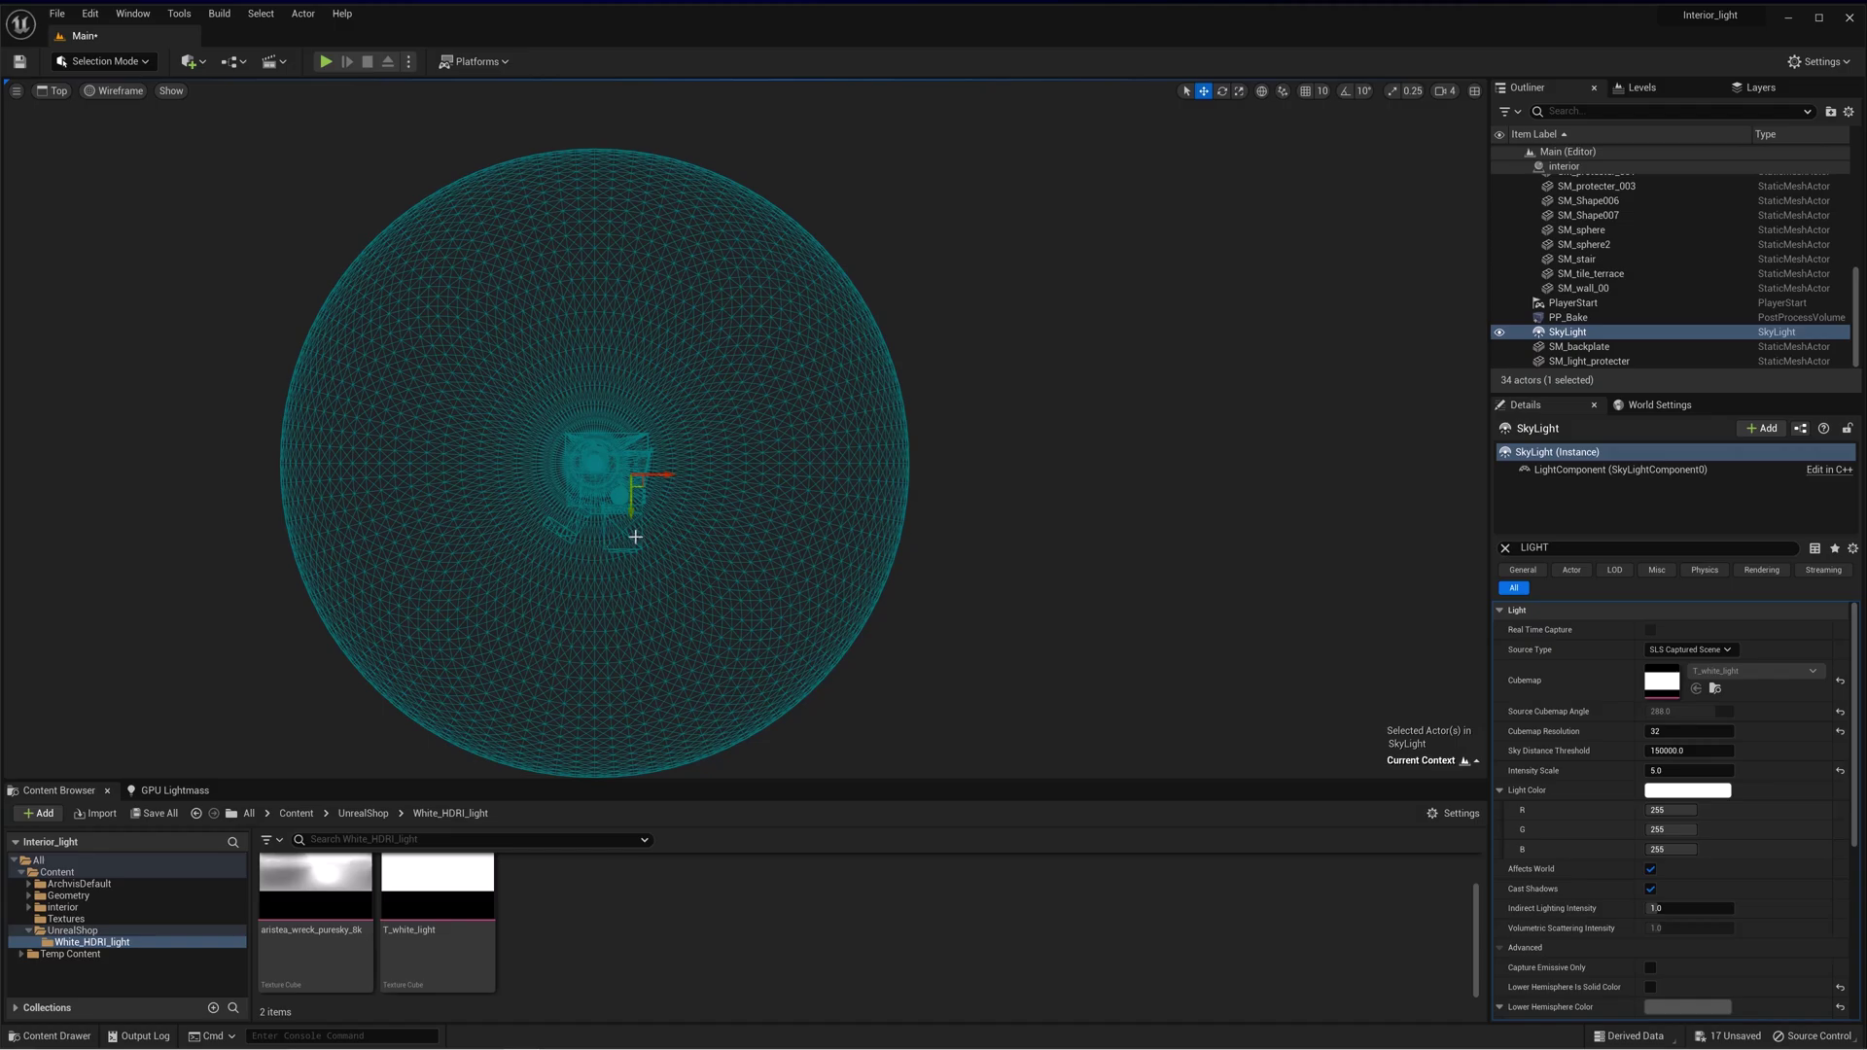
pyautogui.scroll(2, 634, 535)
pyautogui.click(637, 476)
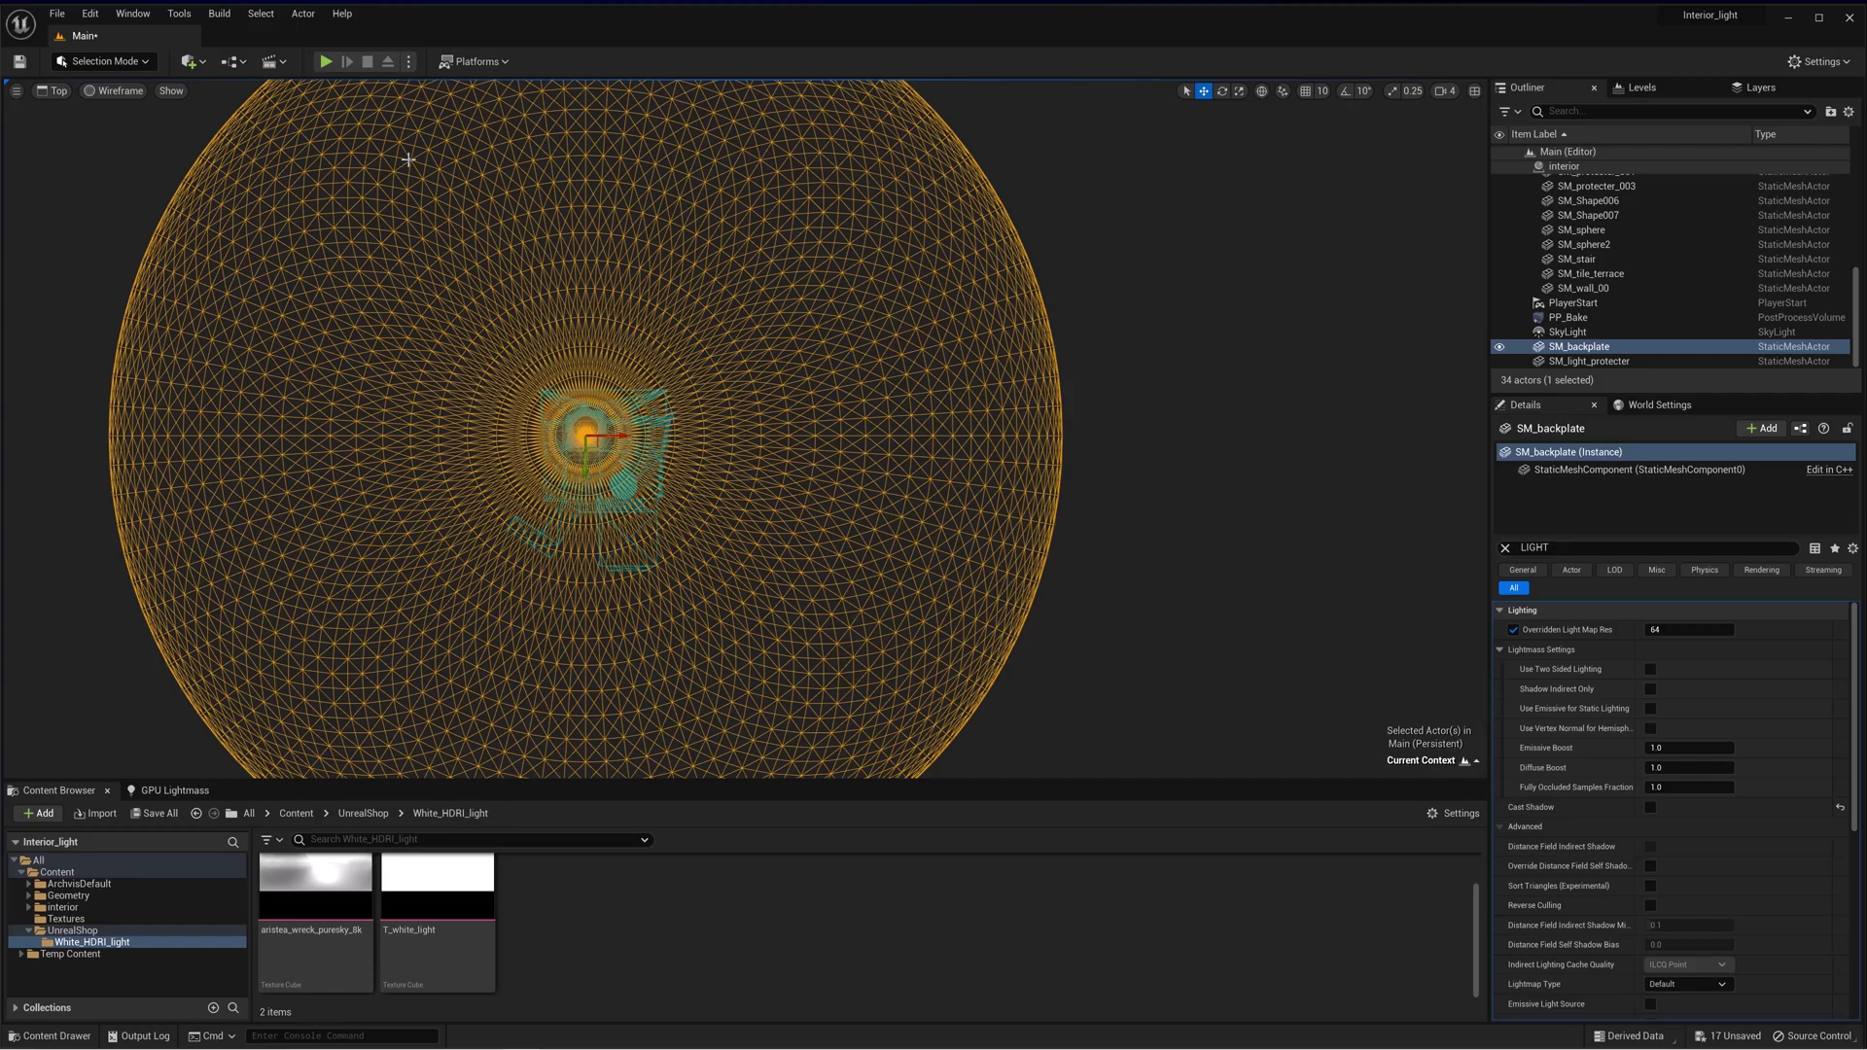
# Return to the Perspective view and set the SkyLight's Sky Distance Threshold to 4500
pyautogui.click(115, 91)
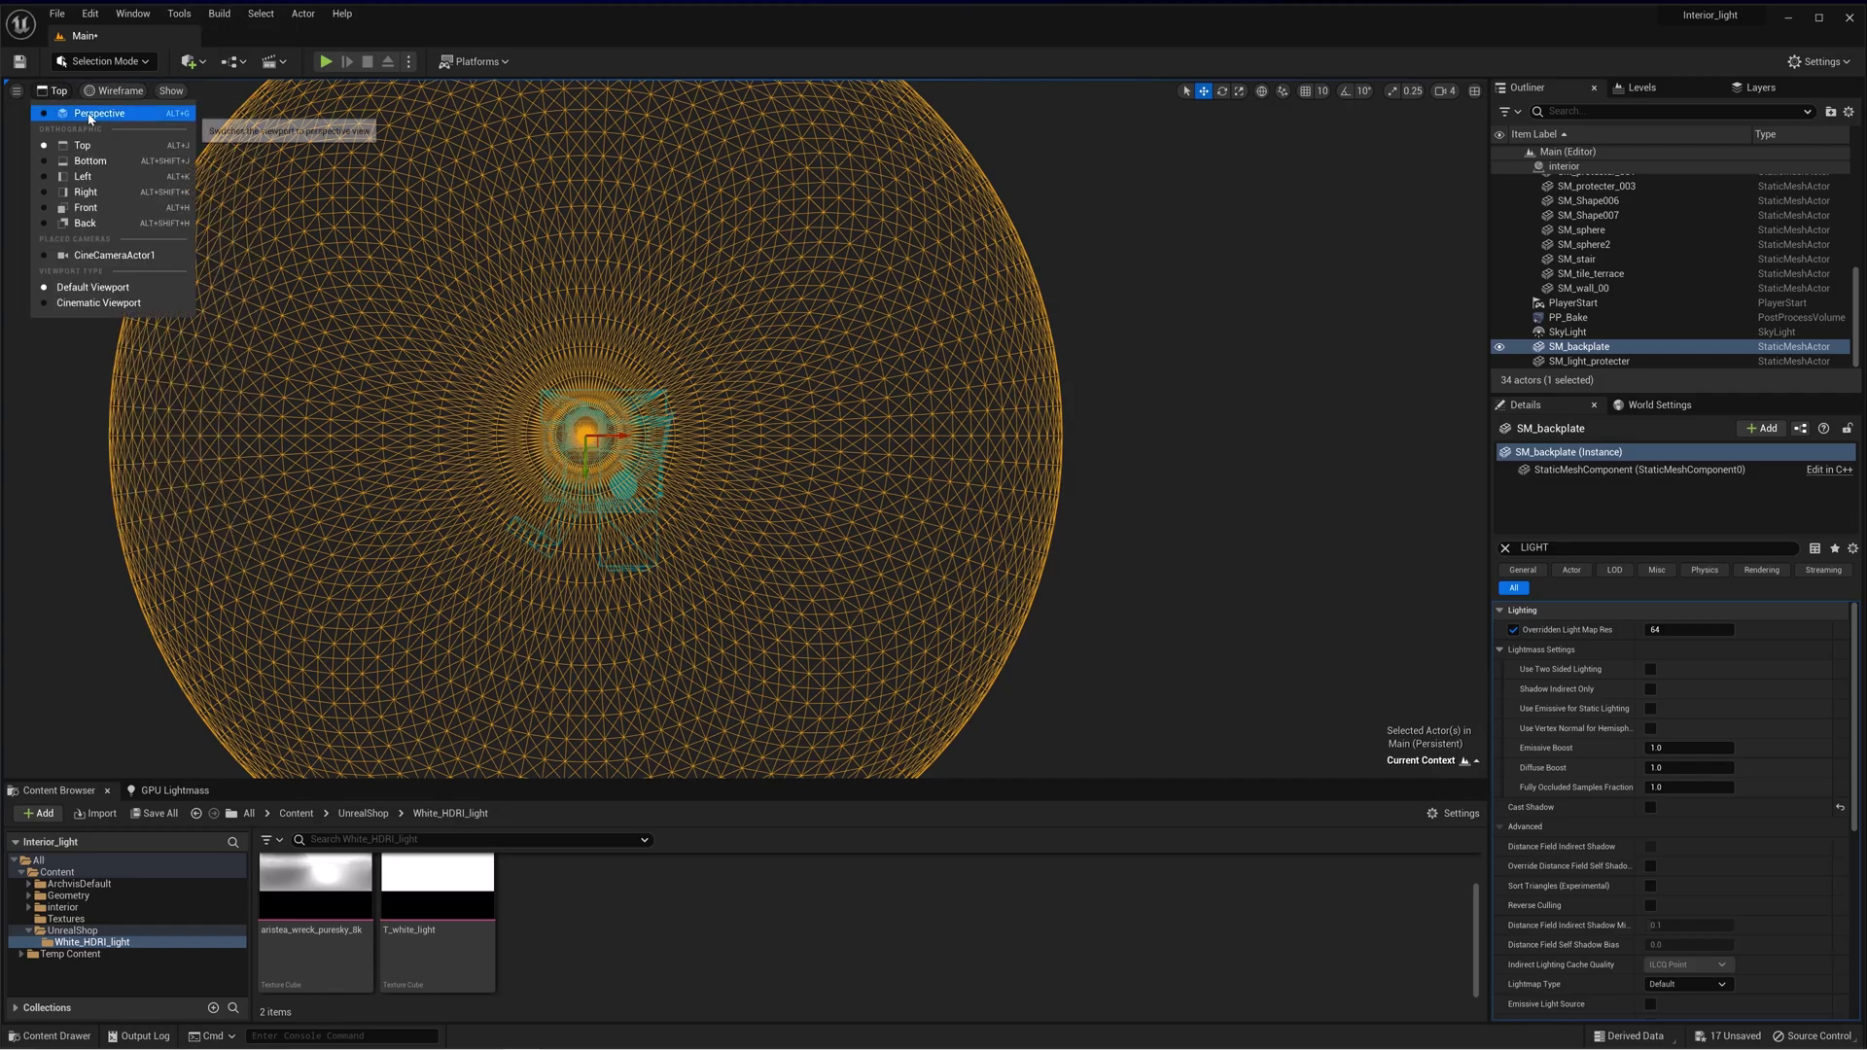
pyautogui.click(89, 114)
pyautogui.click(1567, 331)
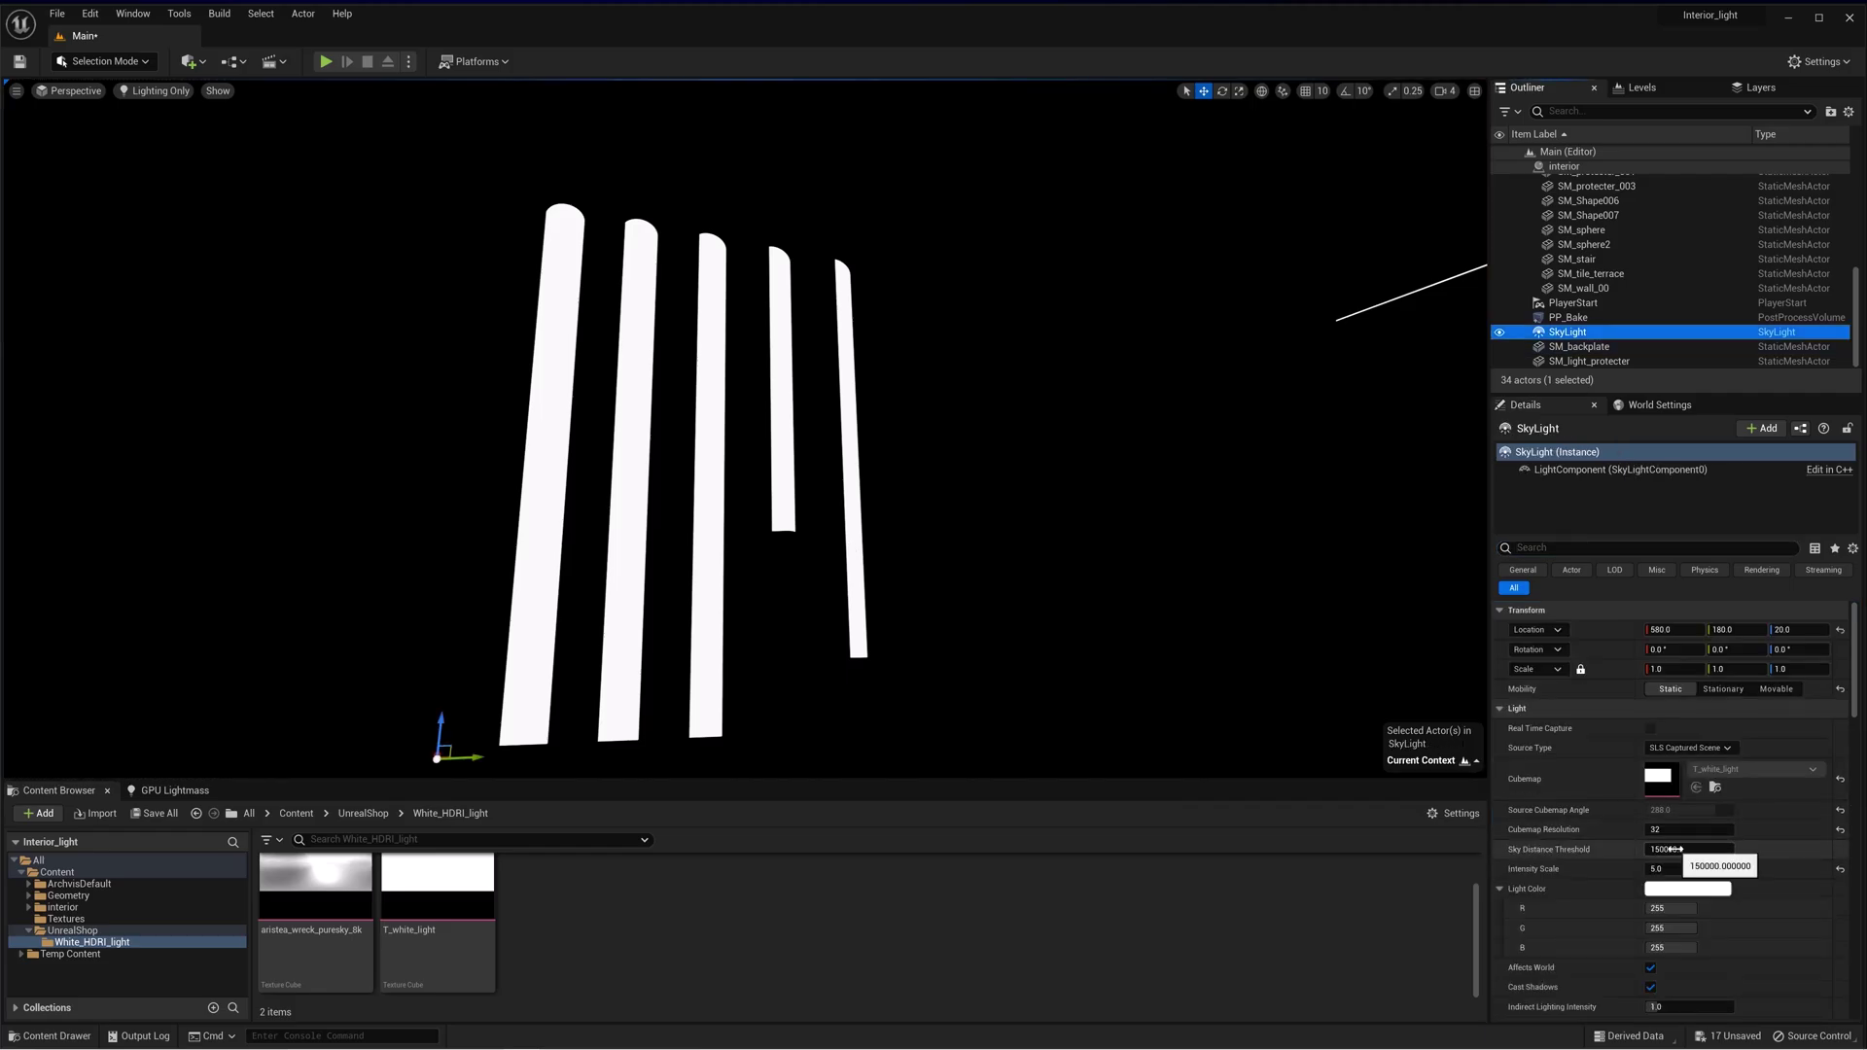
pyautogui.click(1727, 849)
pyautogui.write('4500')
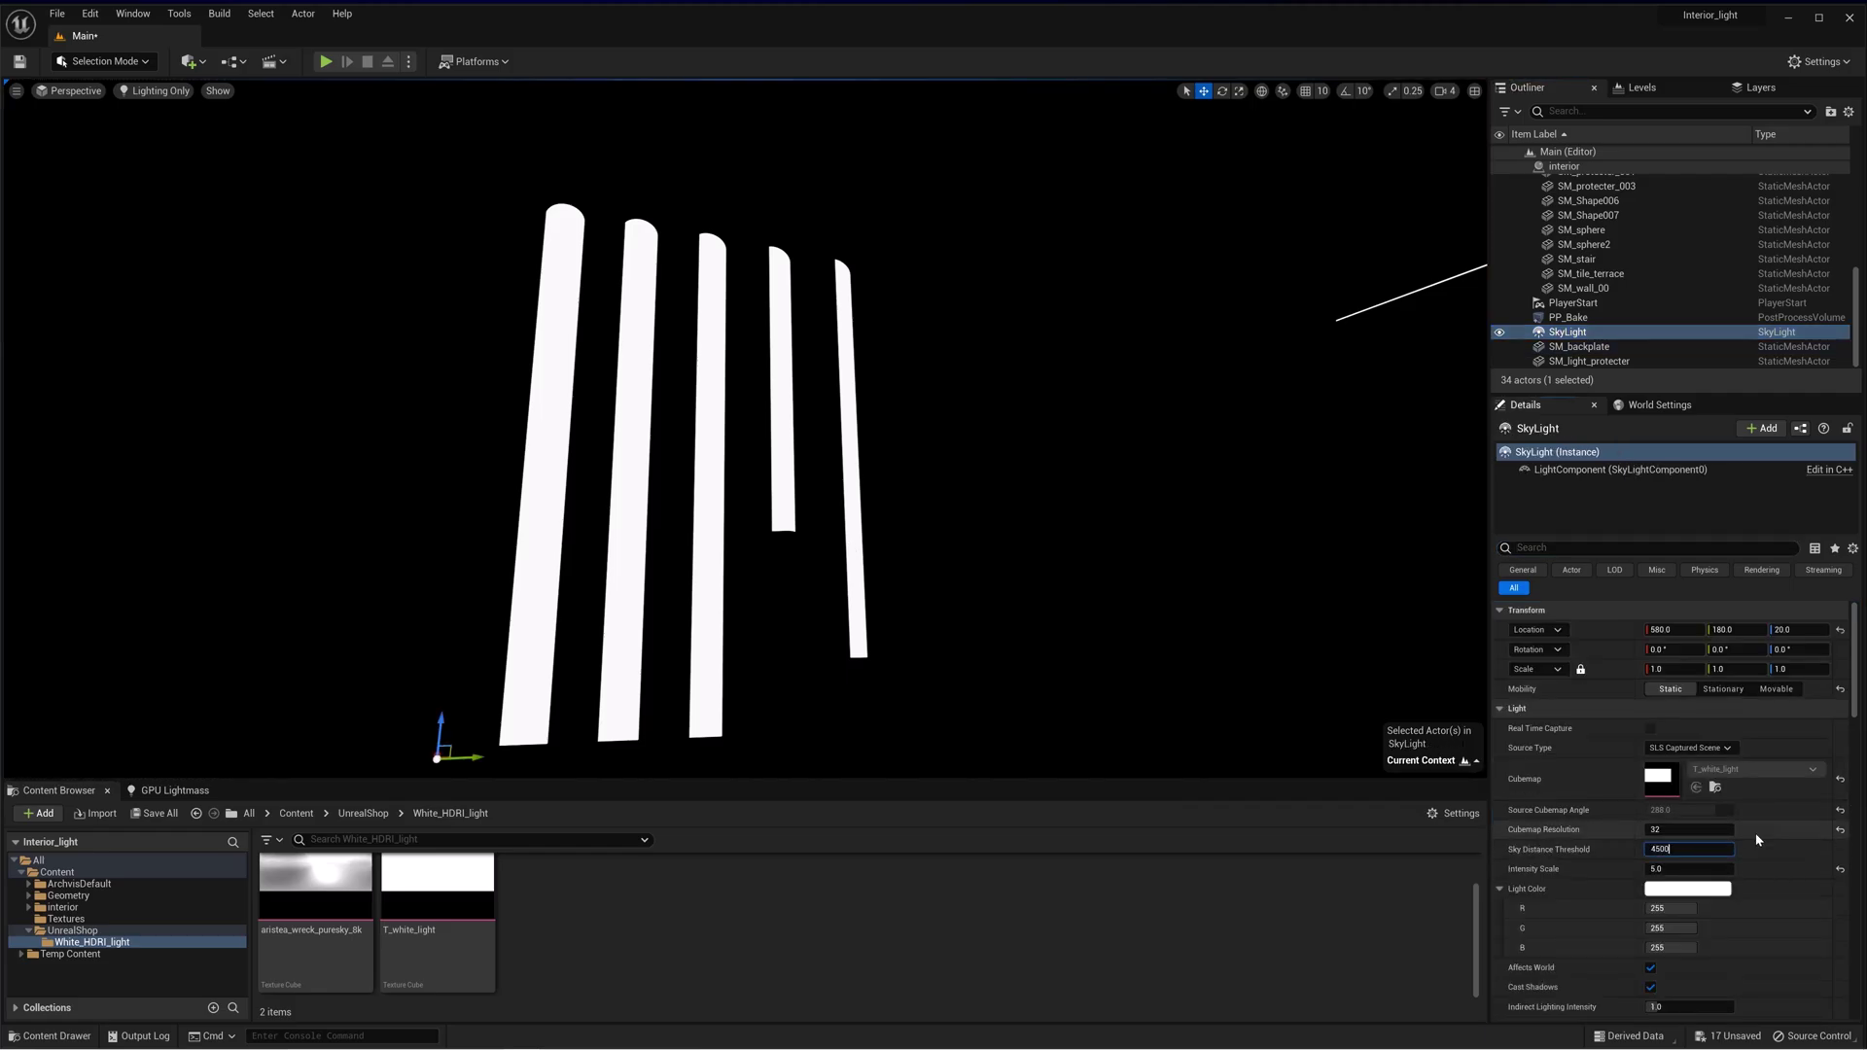
pyautogui.press('Return')
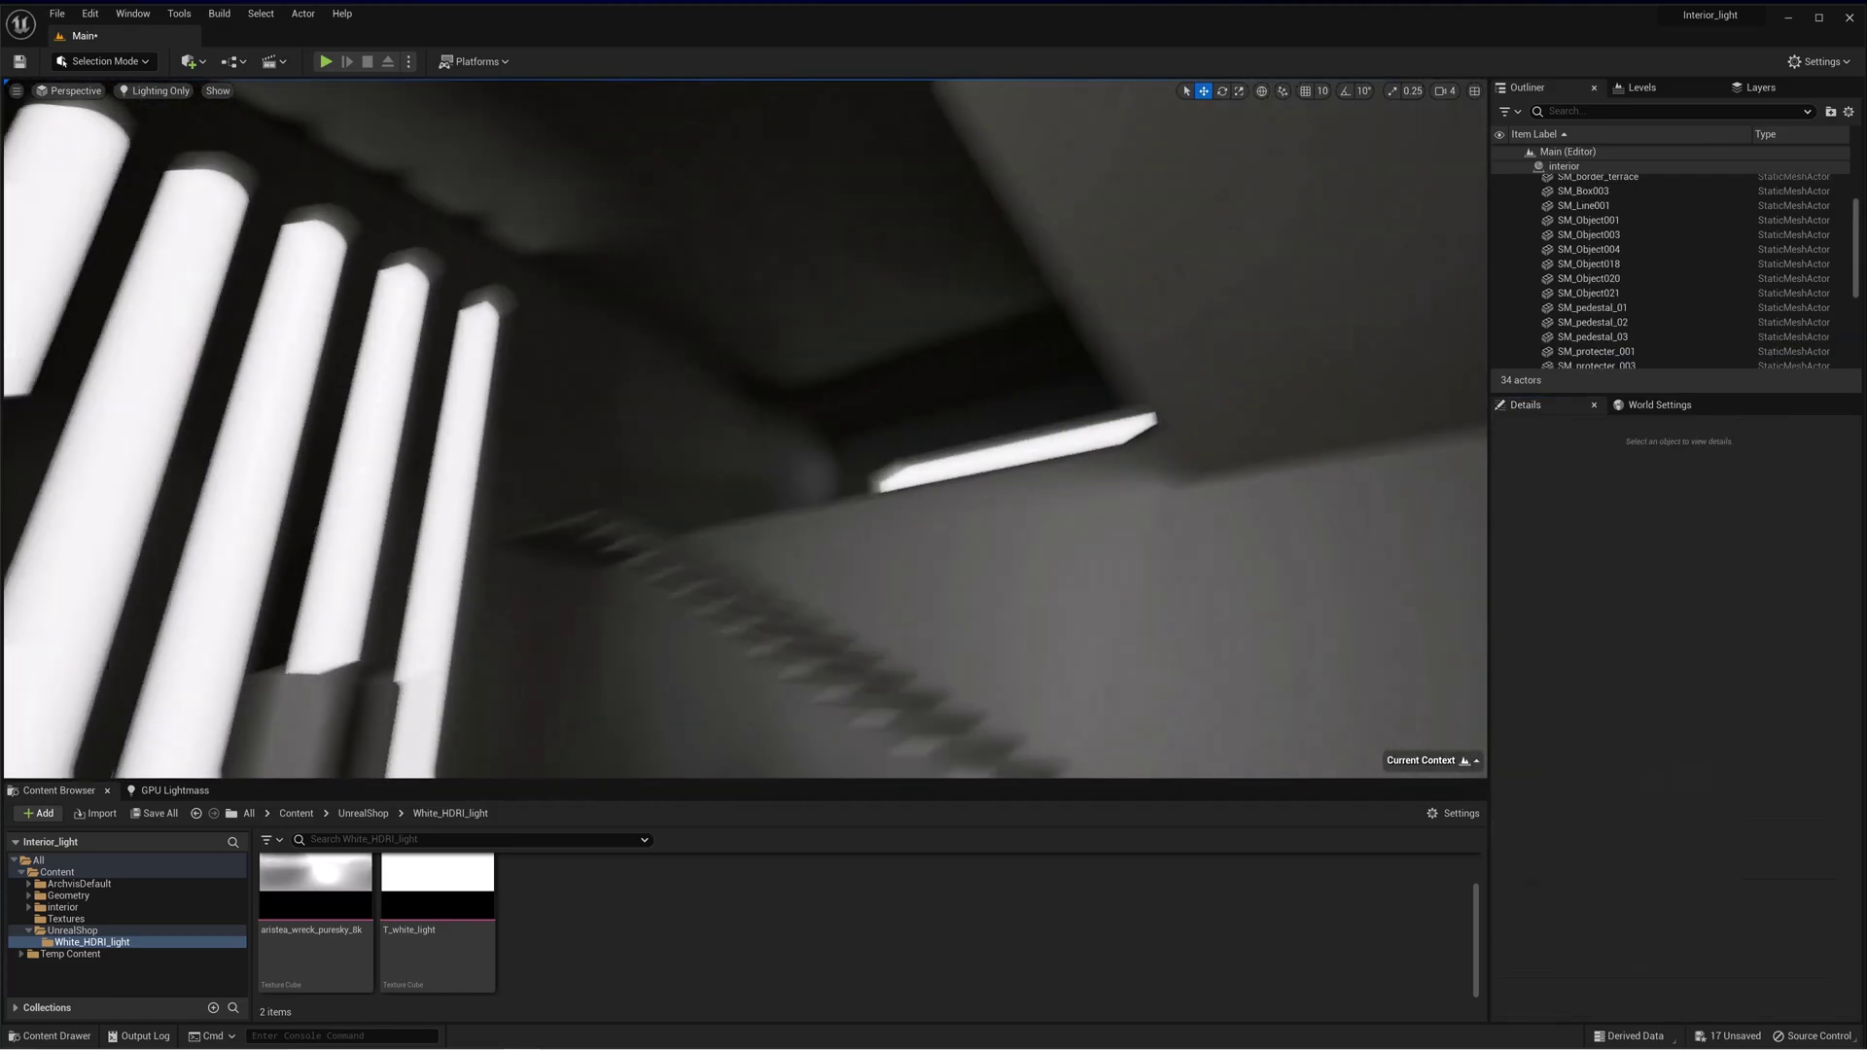
# Examine the room's captured lighting on the ceiling and walls, and the backplate sphere surrounding the building
pyautogui.moveTo(1139, 563); pyautogui.dragTo(1099, 584, button='right')
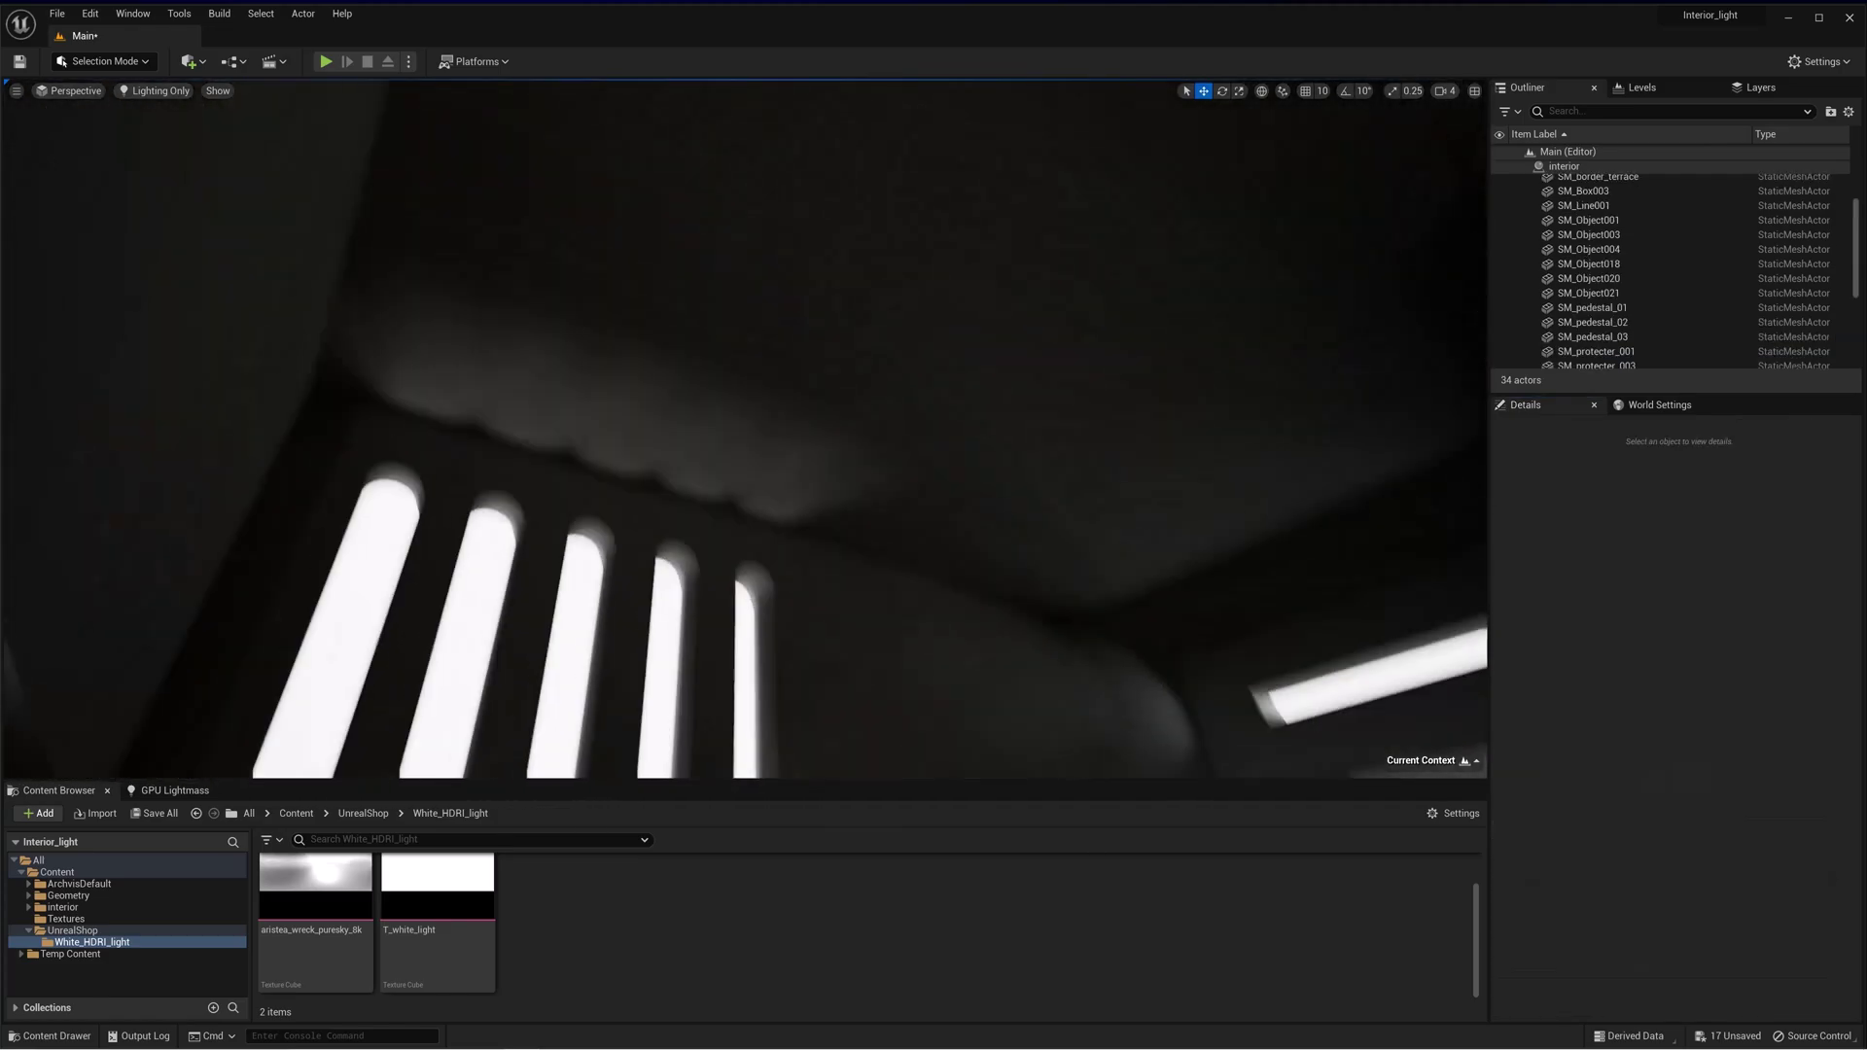
pyautogui.moveTo(647, 428)
pyautogui.mouseDown(button='right')
pyautogui.moveTo(778, 496)
pyautogui.moveTo(647, 428)
pyautogui.mouseUp(button='right')
pyautogui.click(646, 428)
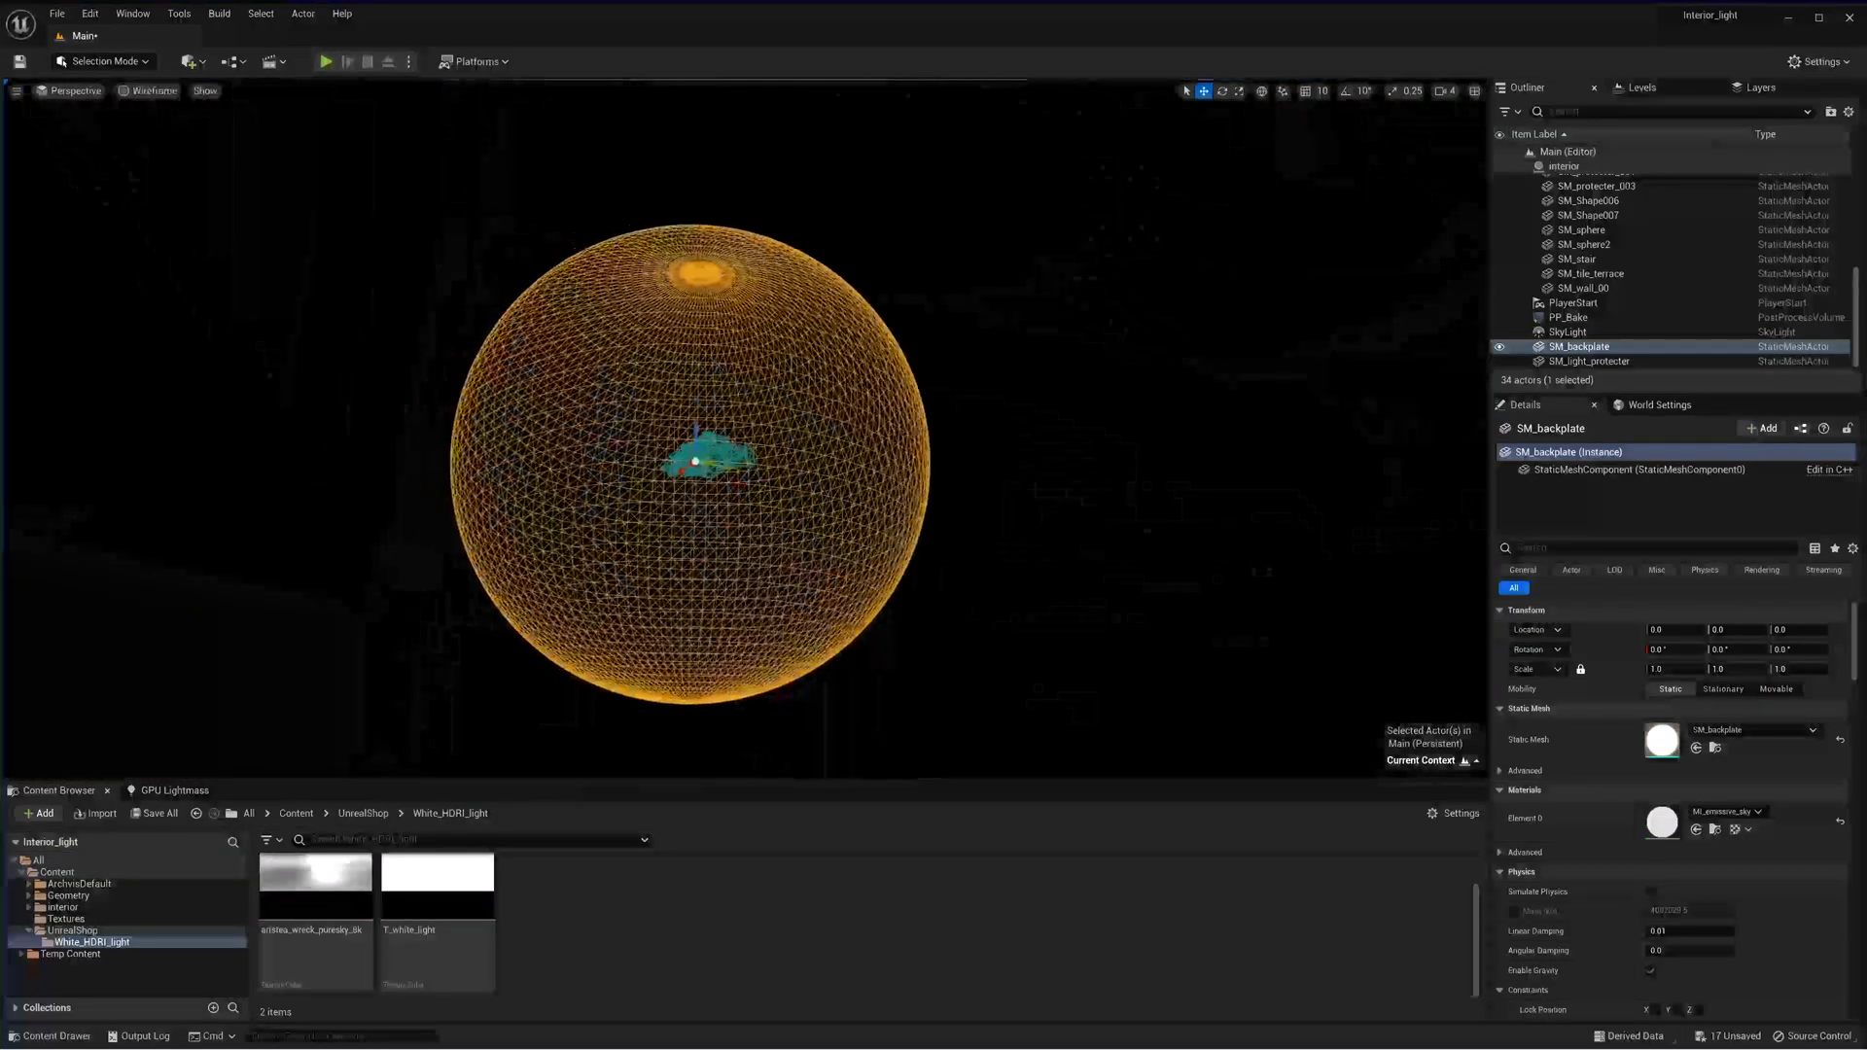
pyautogui.press('w')
pyautogui.moveTo(649, 434); pyautogui.dragTo(688, 428, button='right')
pyautogui.press('w')
pyautogui.scroll(-8, 746, 429)
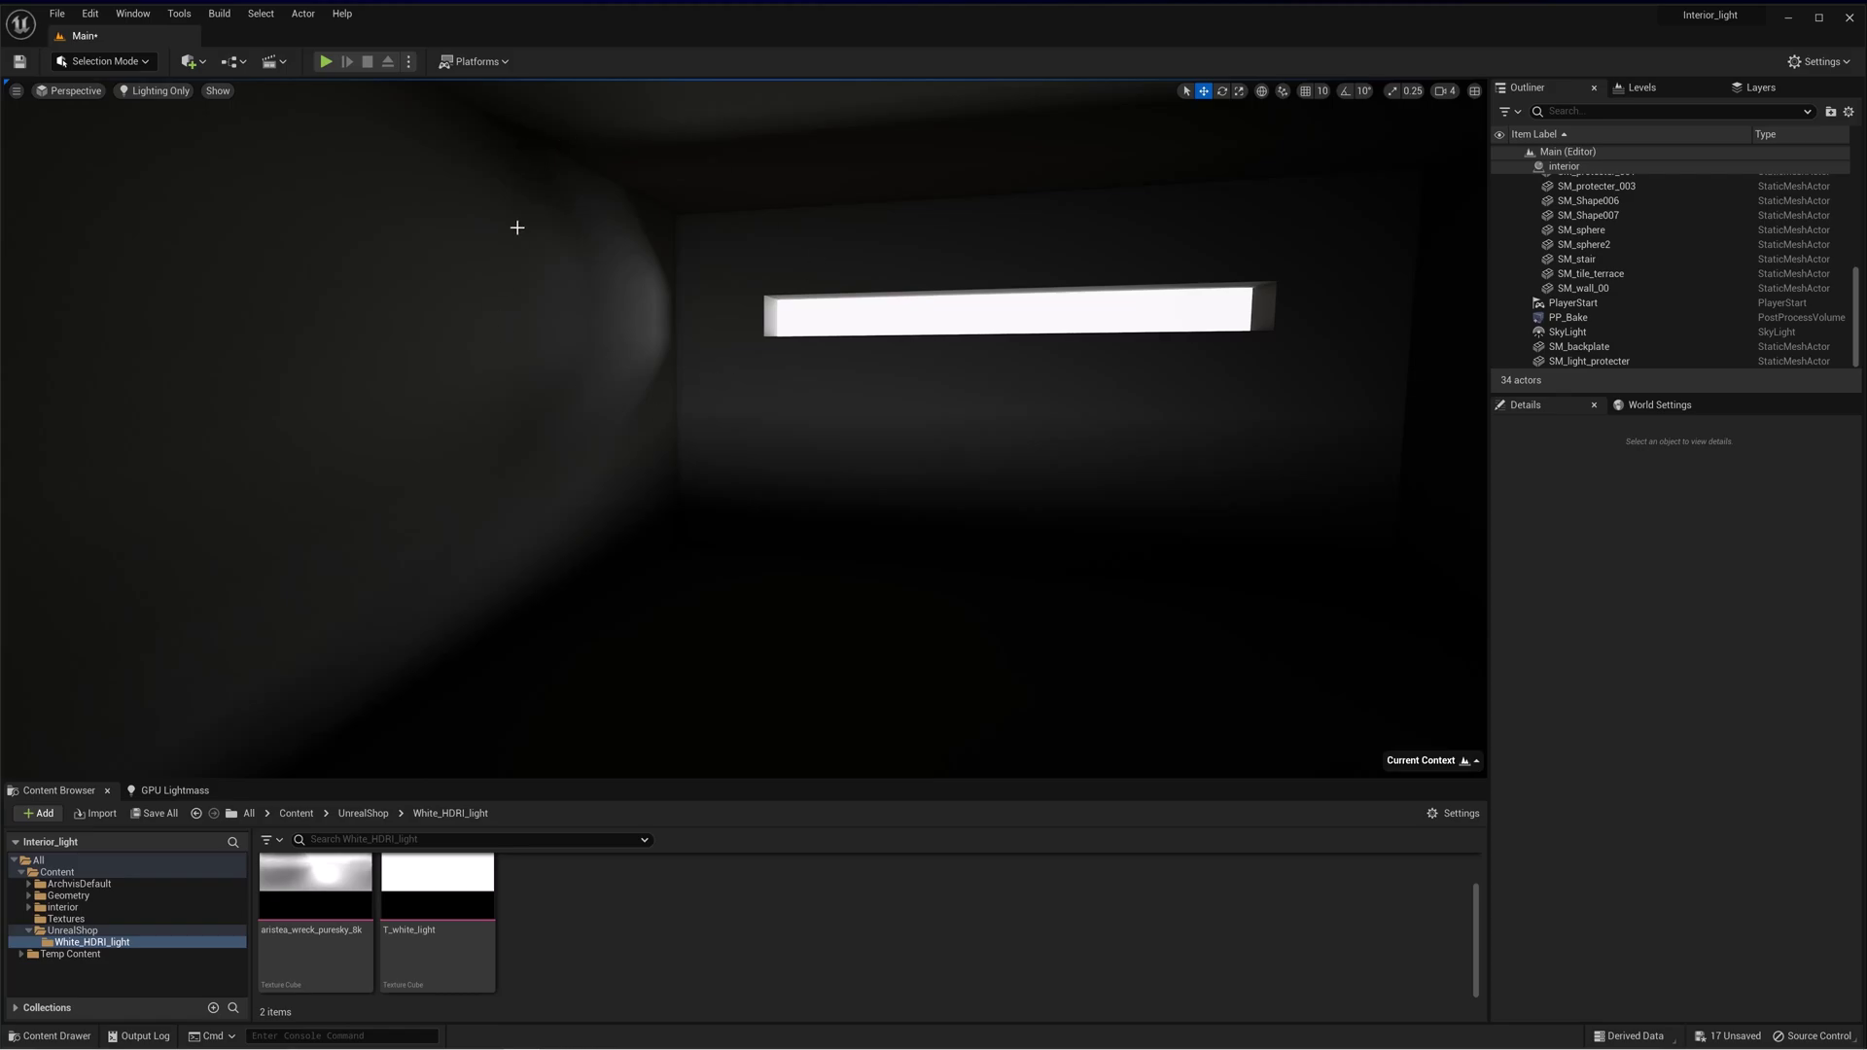
pyautogui.scroll(-5, 768, 468)
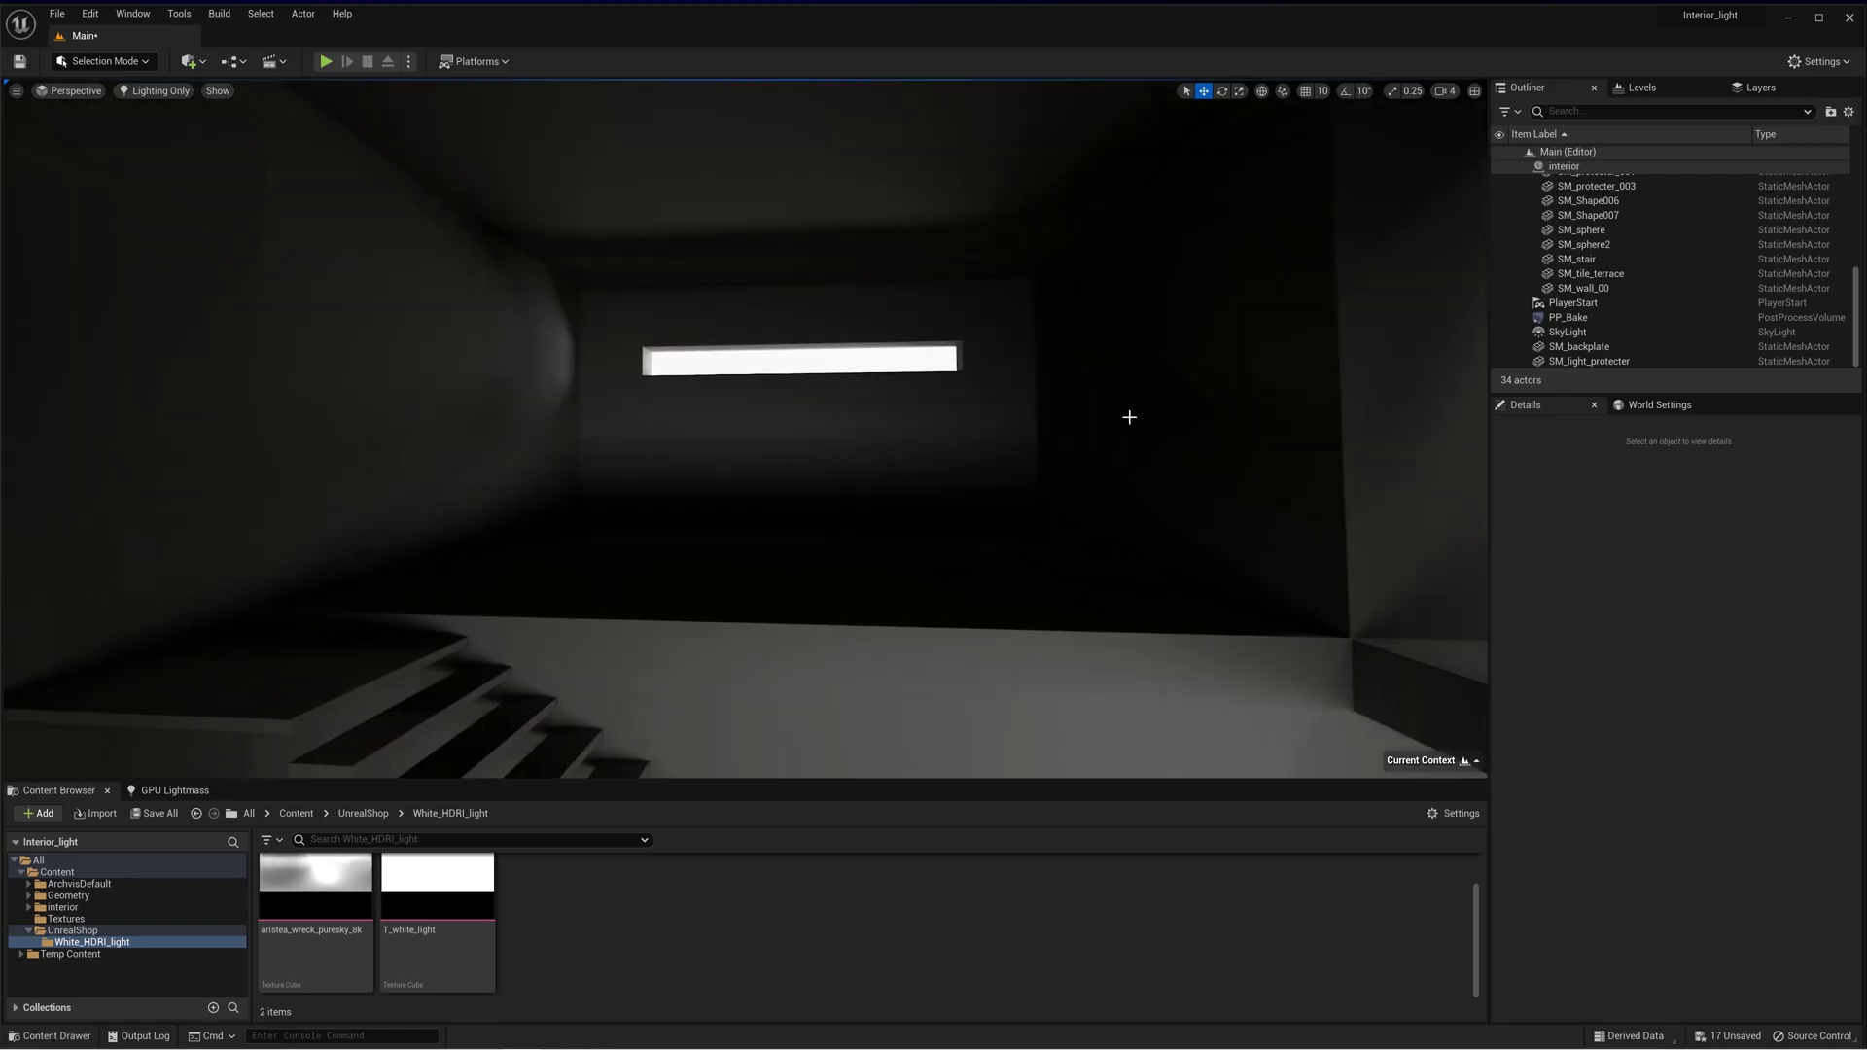
# Set the SkyLight's Sky Distance Threshold to 3000, keeping Source Type at SLS Captured Scene
pyautogui.click(1567, 331)
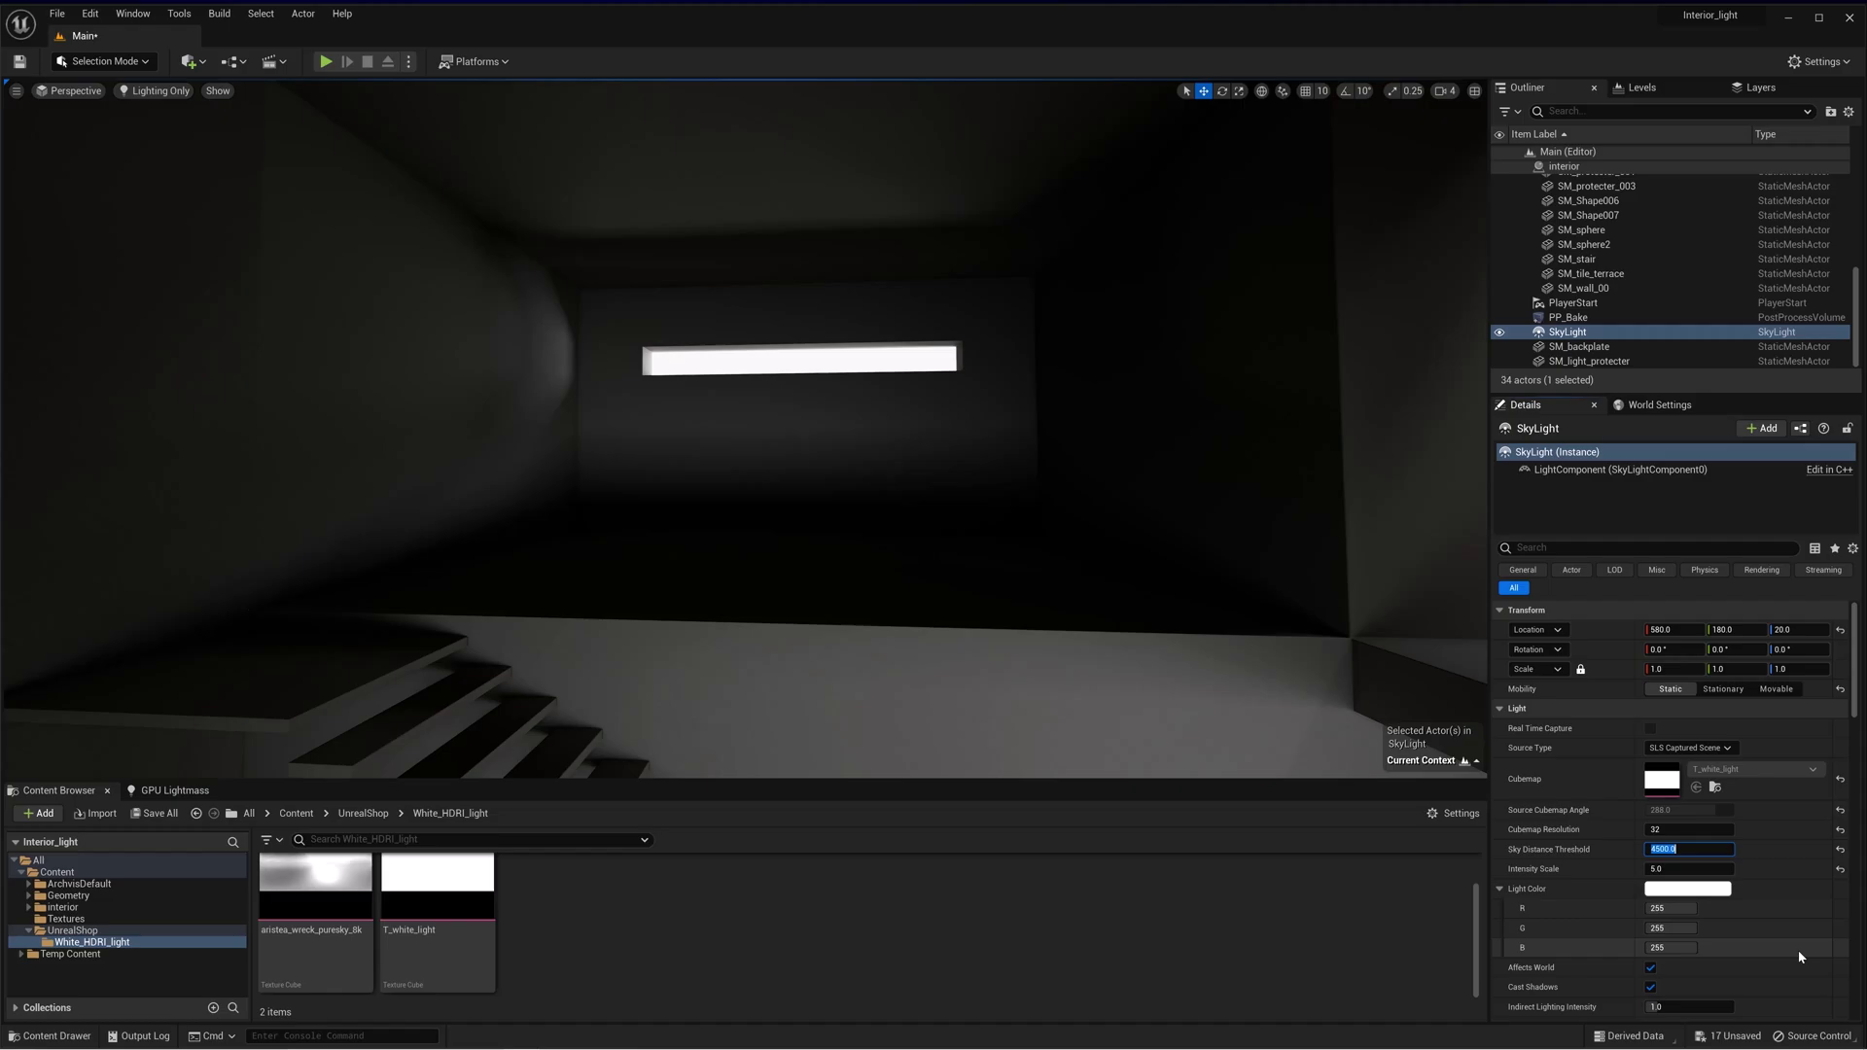
pyautogui.write('30')
pyautogui.press('Return')
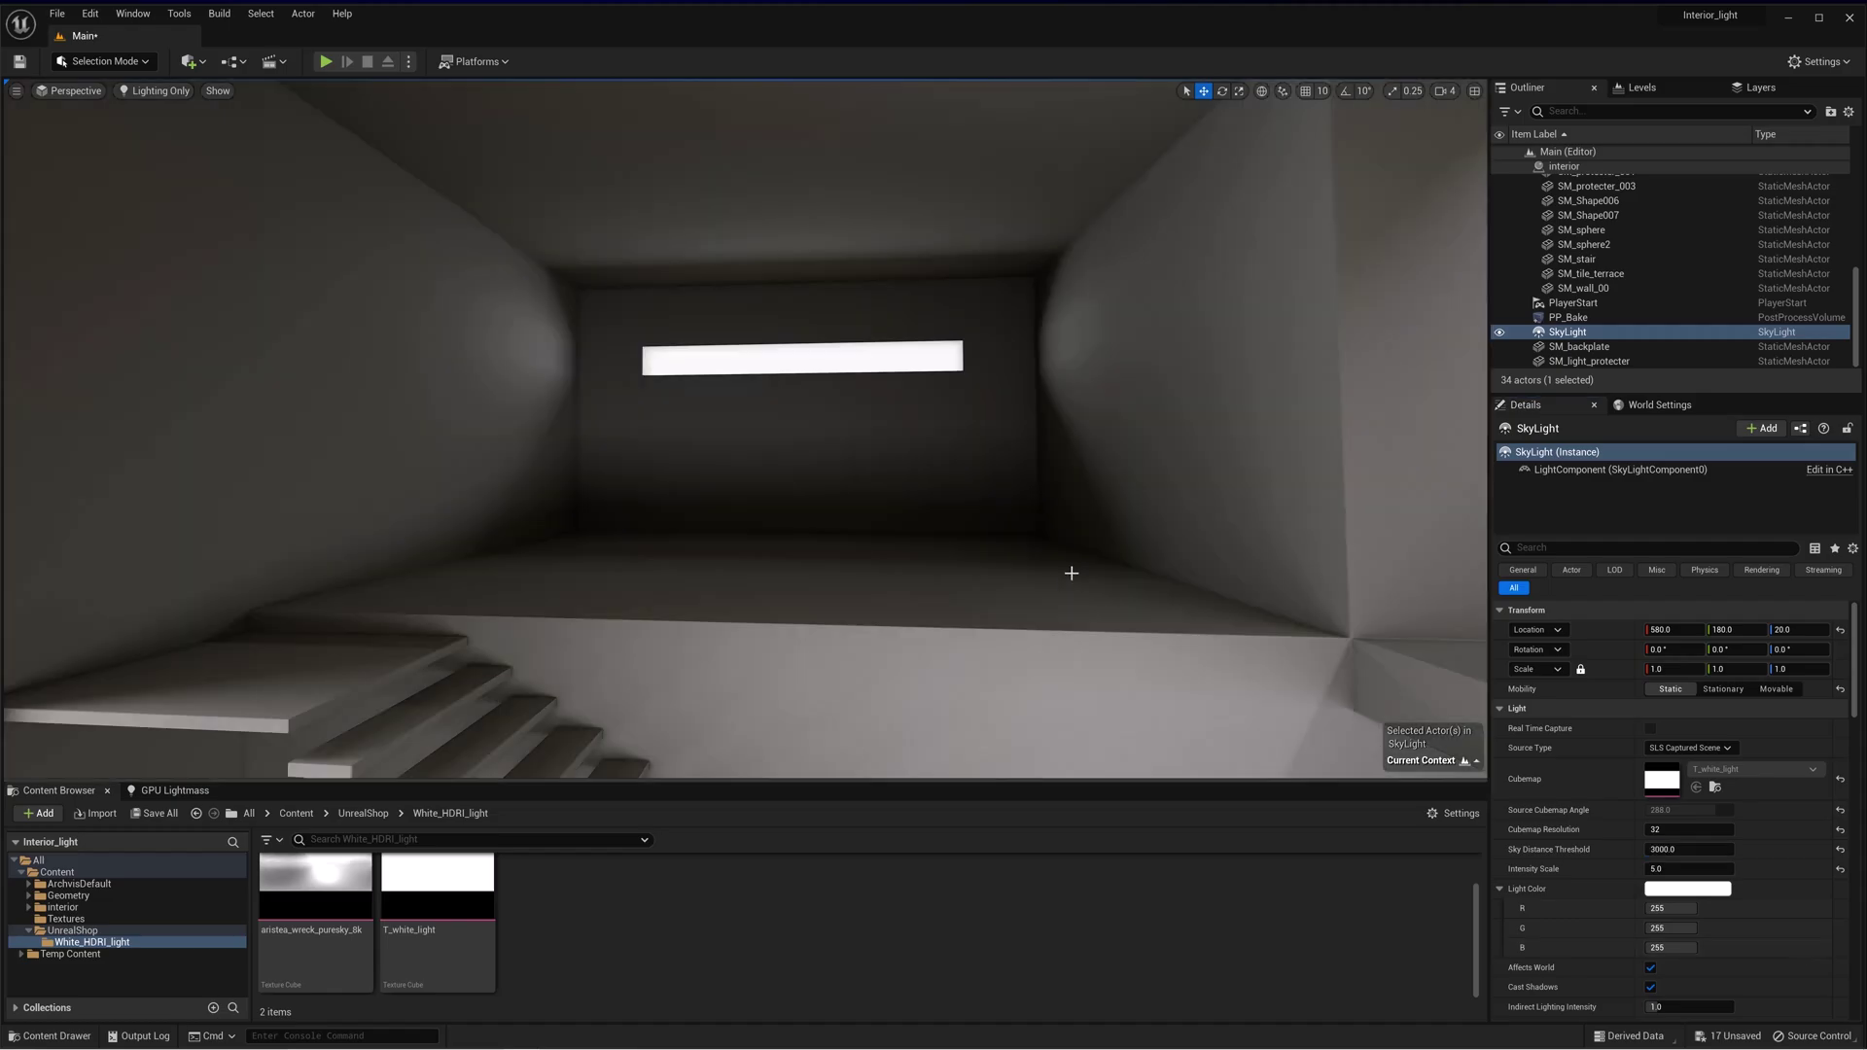
pyautogui.moveTo(1071, 574); pyautogui.dragTo(1029, 575, button='right')
pyautogui.click(1682, 747)
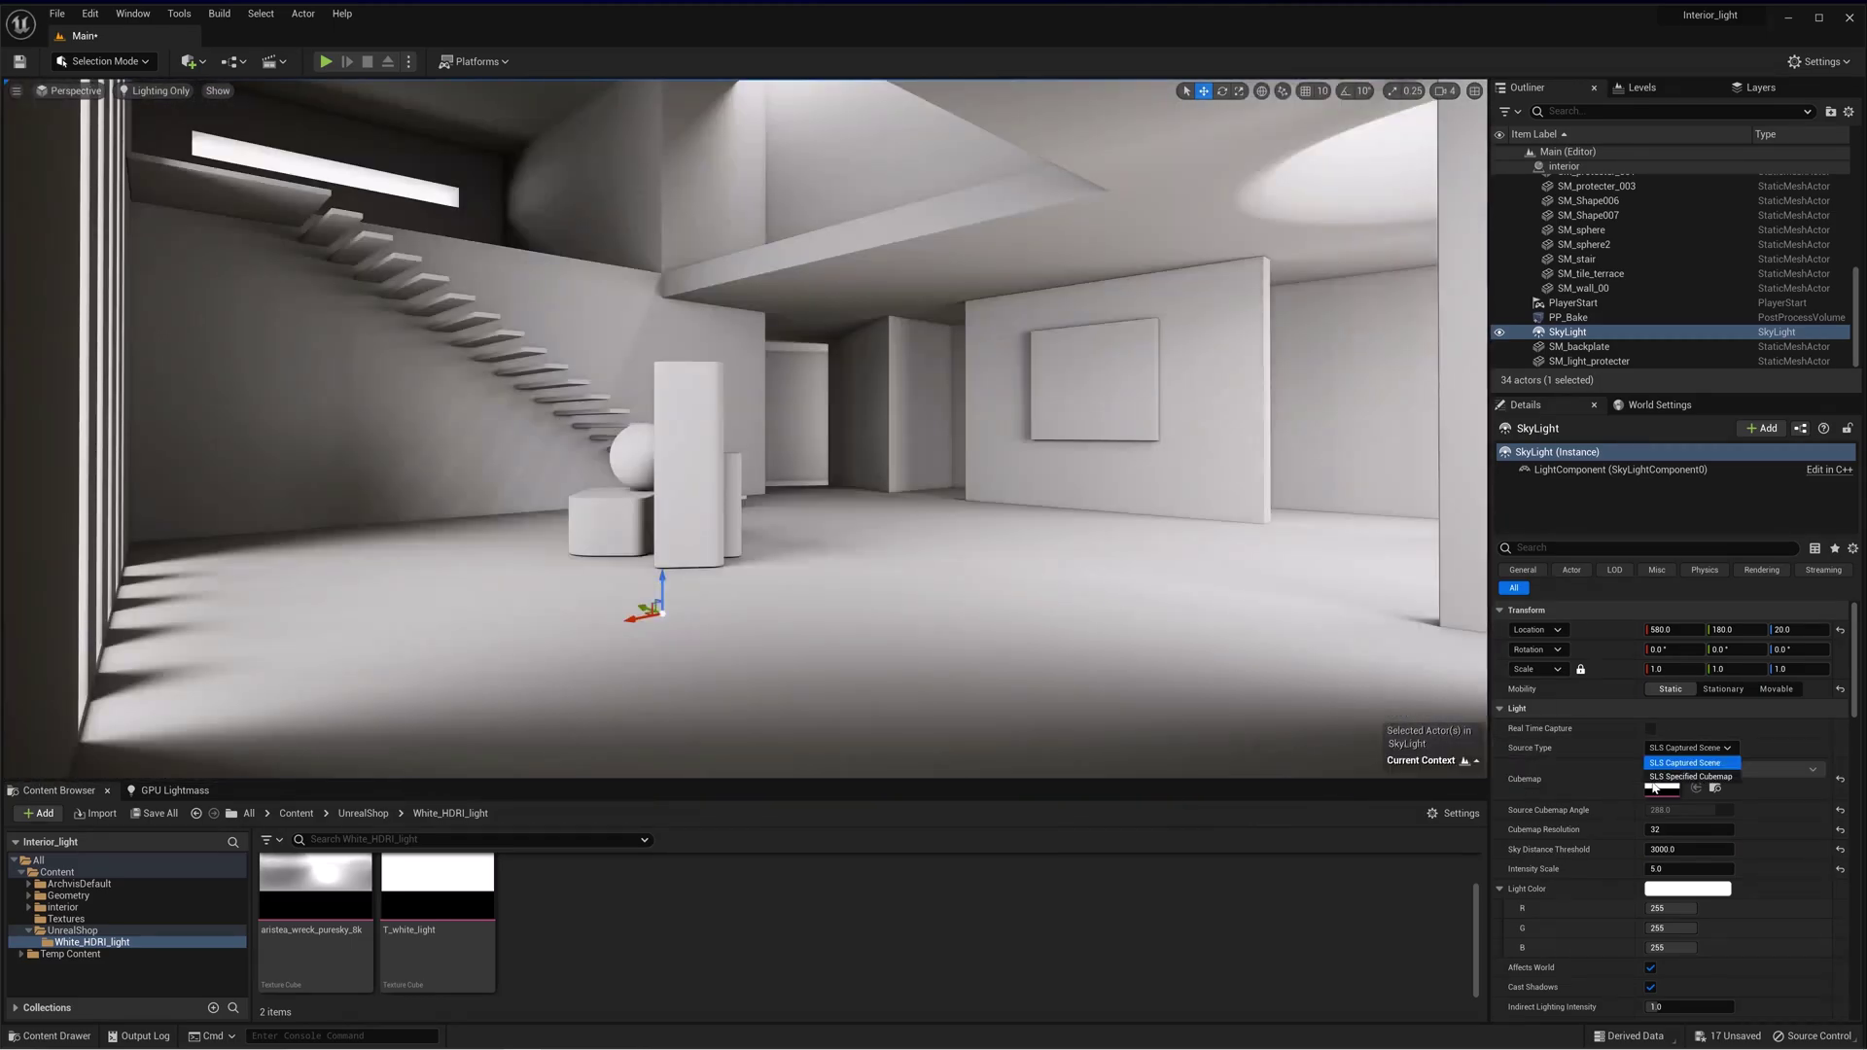
pyautogui.click(1672, 759)
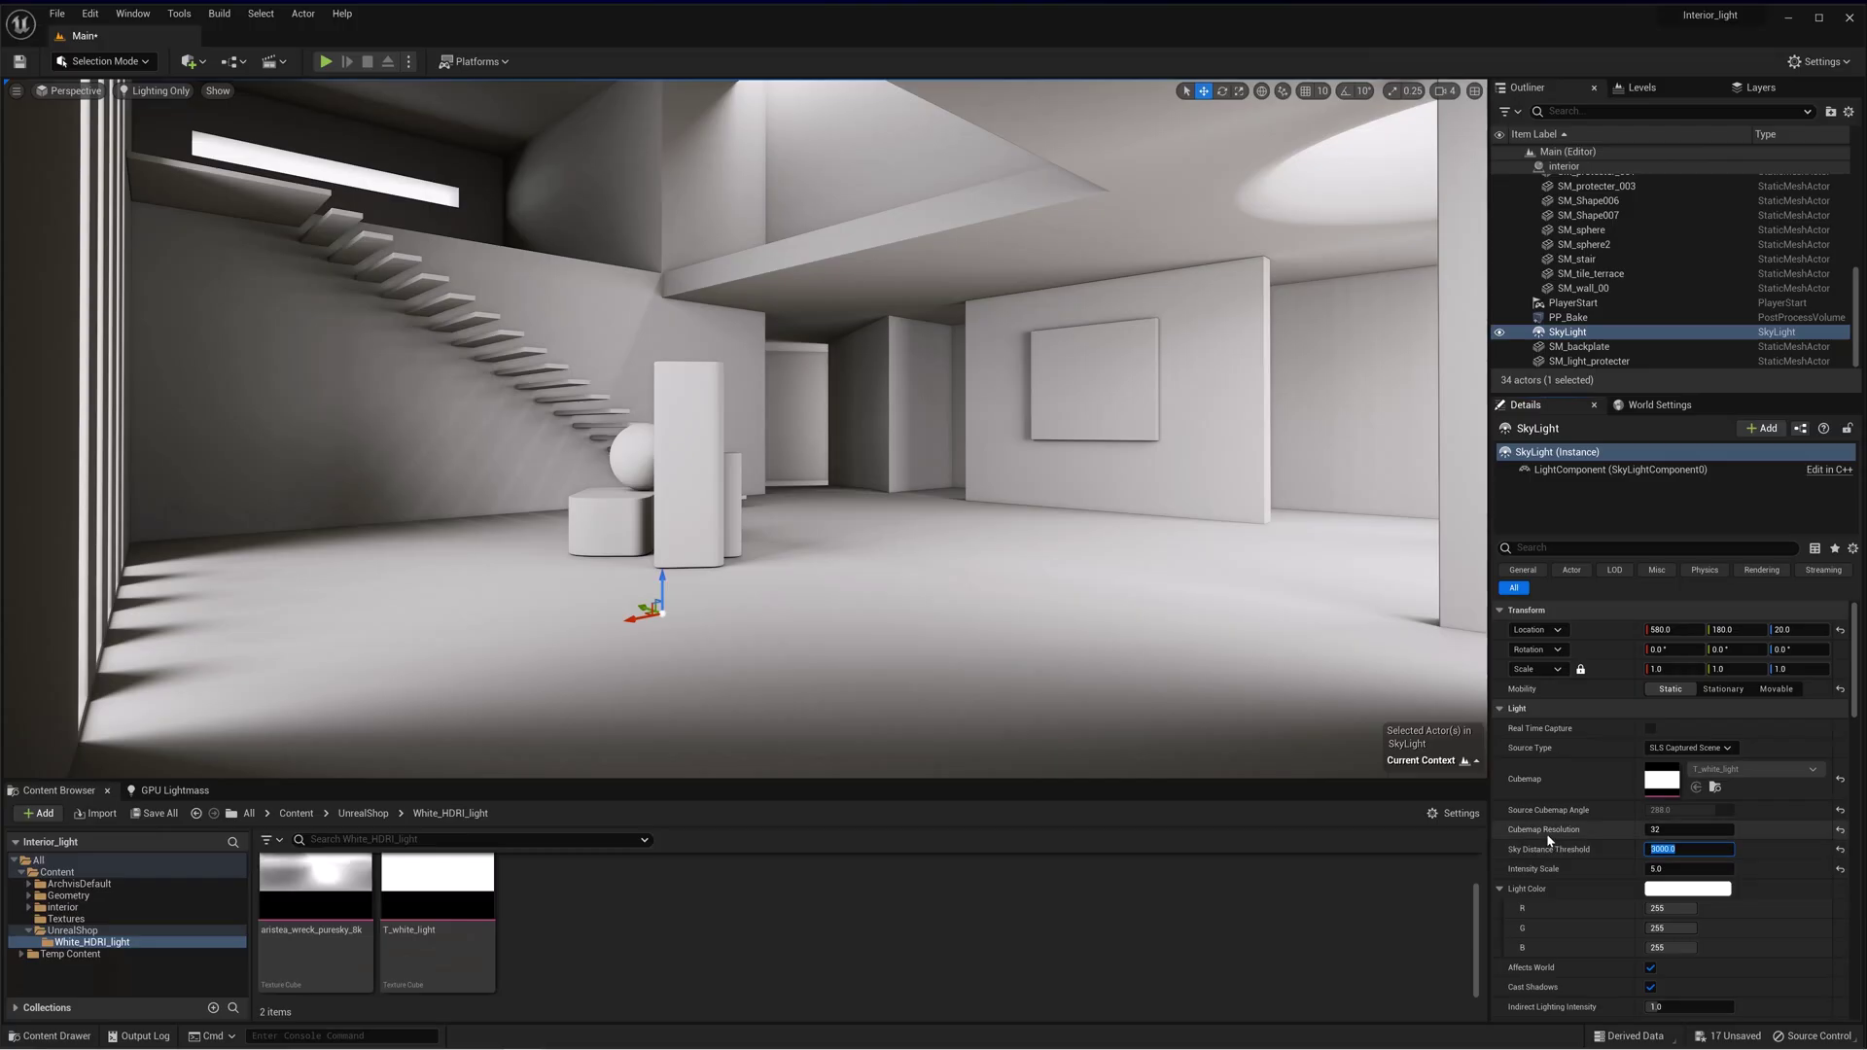
# Set the SkyLight's Sky Distance Threshold to 200 and inspect the lighting around the stairs, pedestals and window slots
pyautogui.write('30')
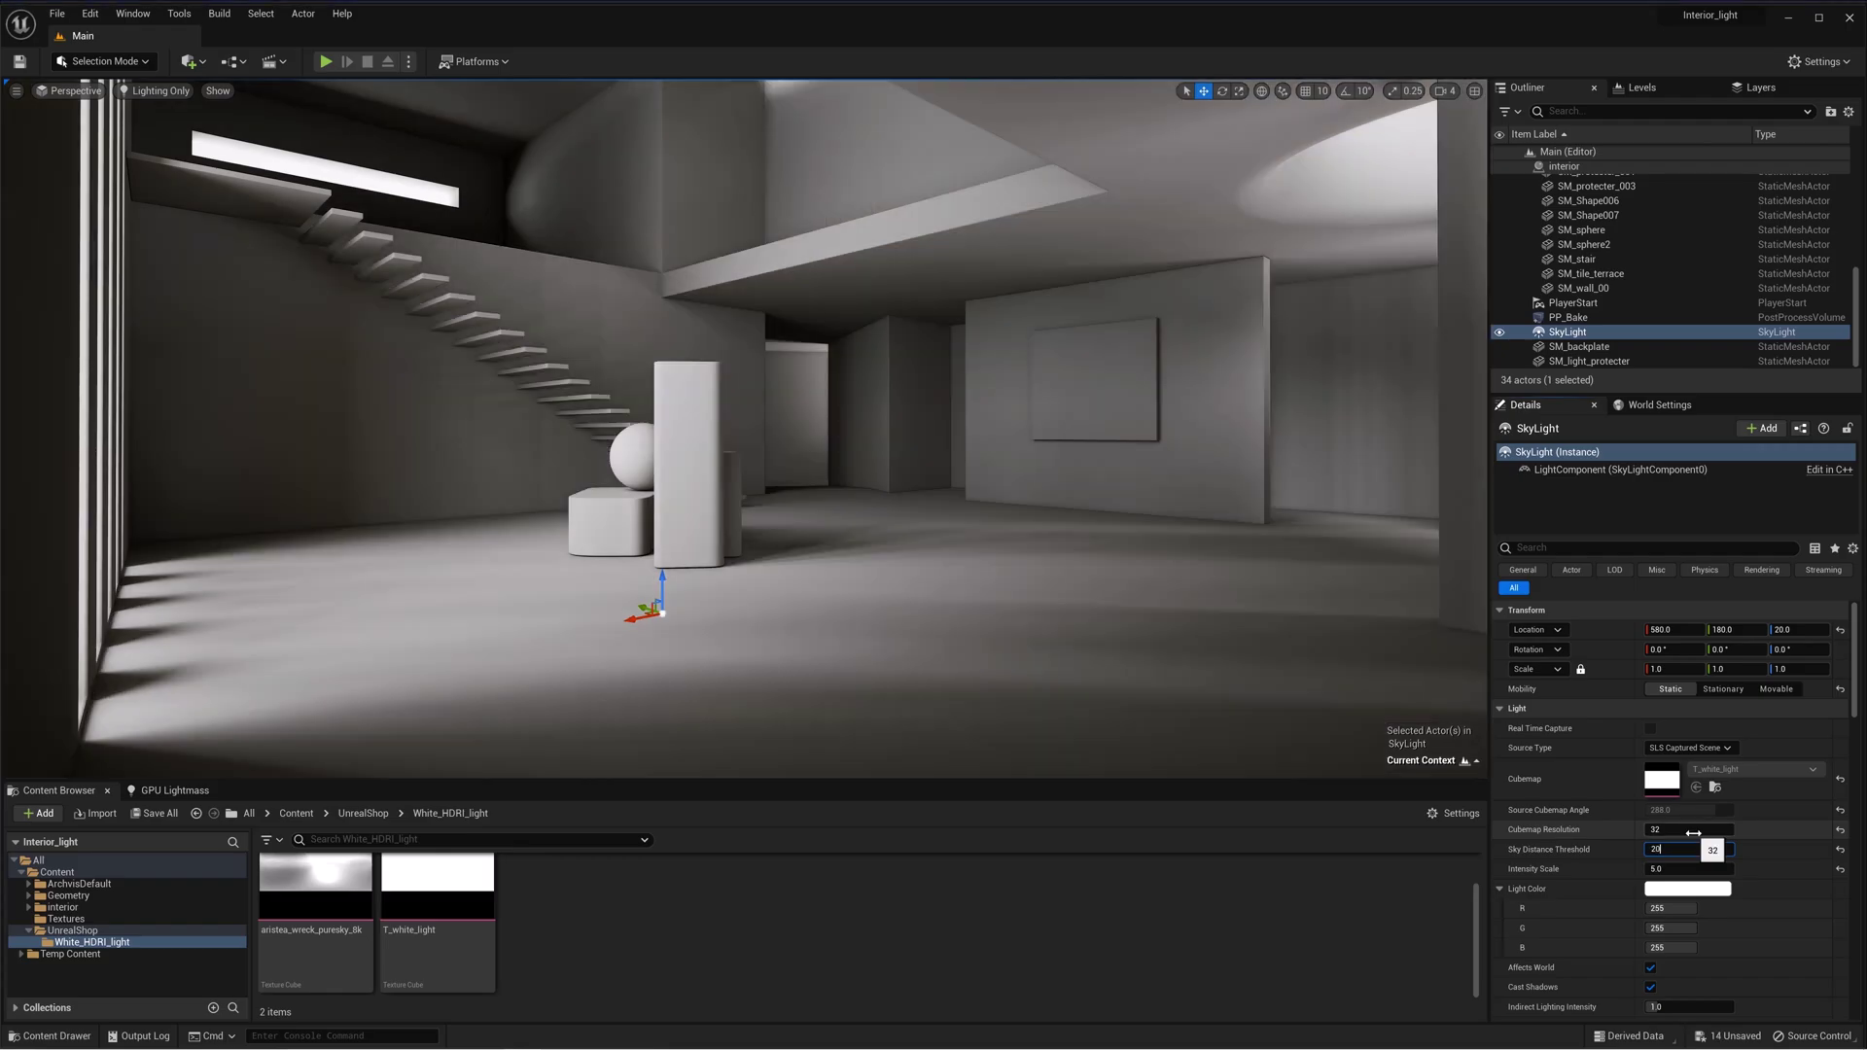
pyautogui.press('Return')
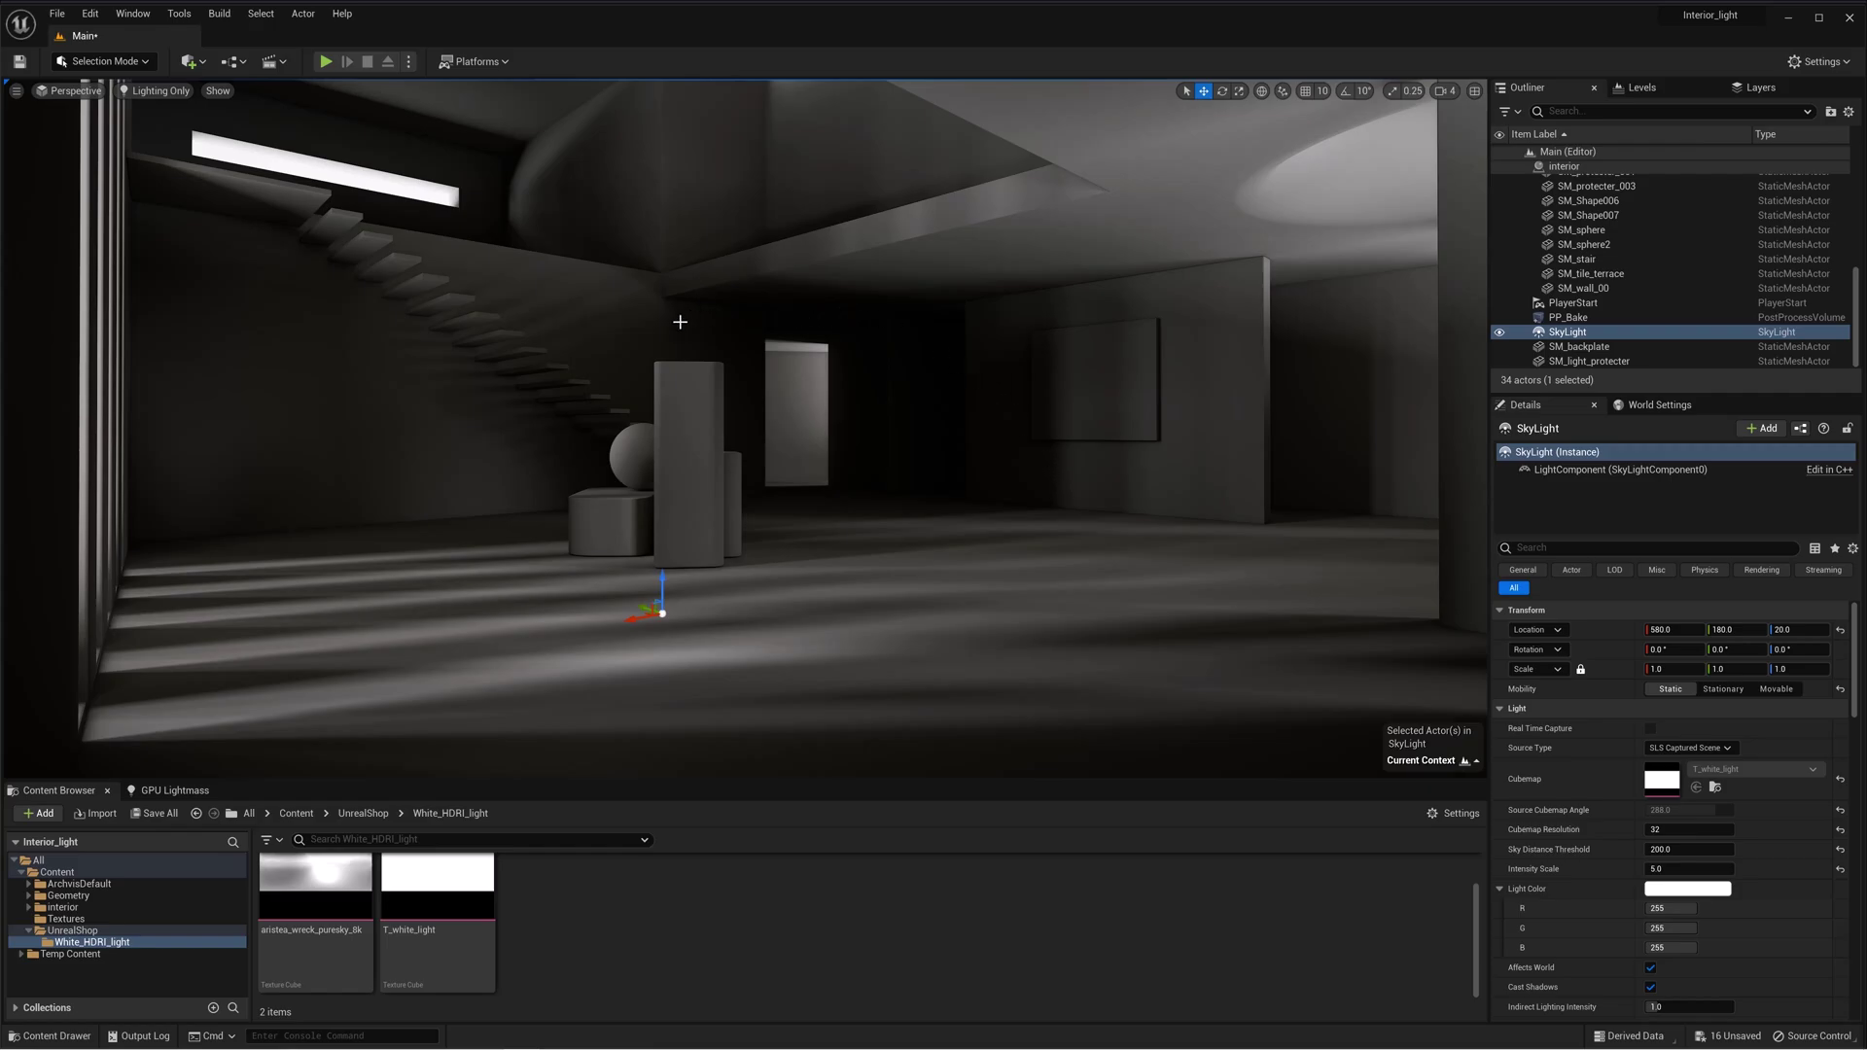
pyautogui.moveTo(853, 504); pyautogui.dragTo(816, 321, button='right')
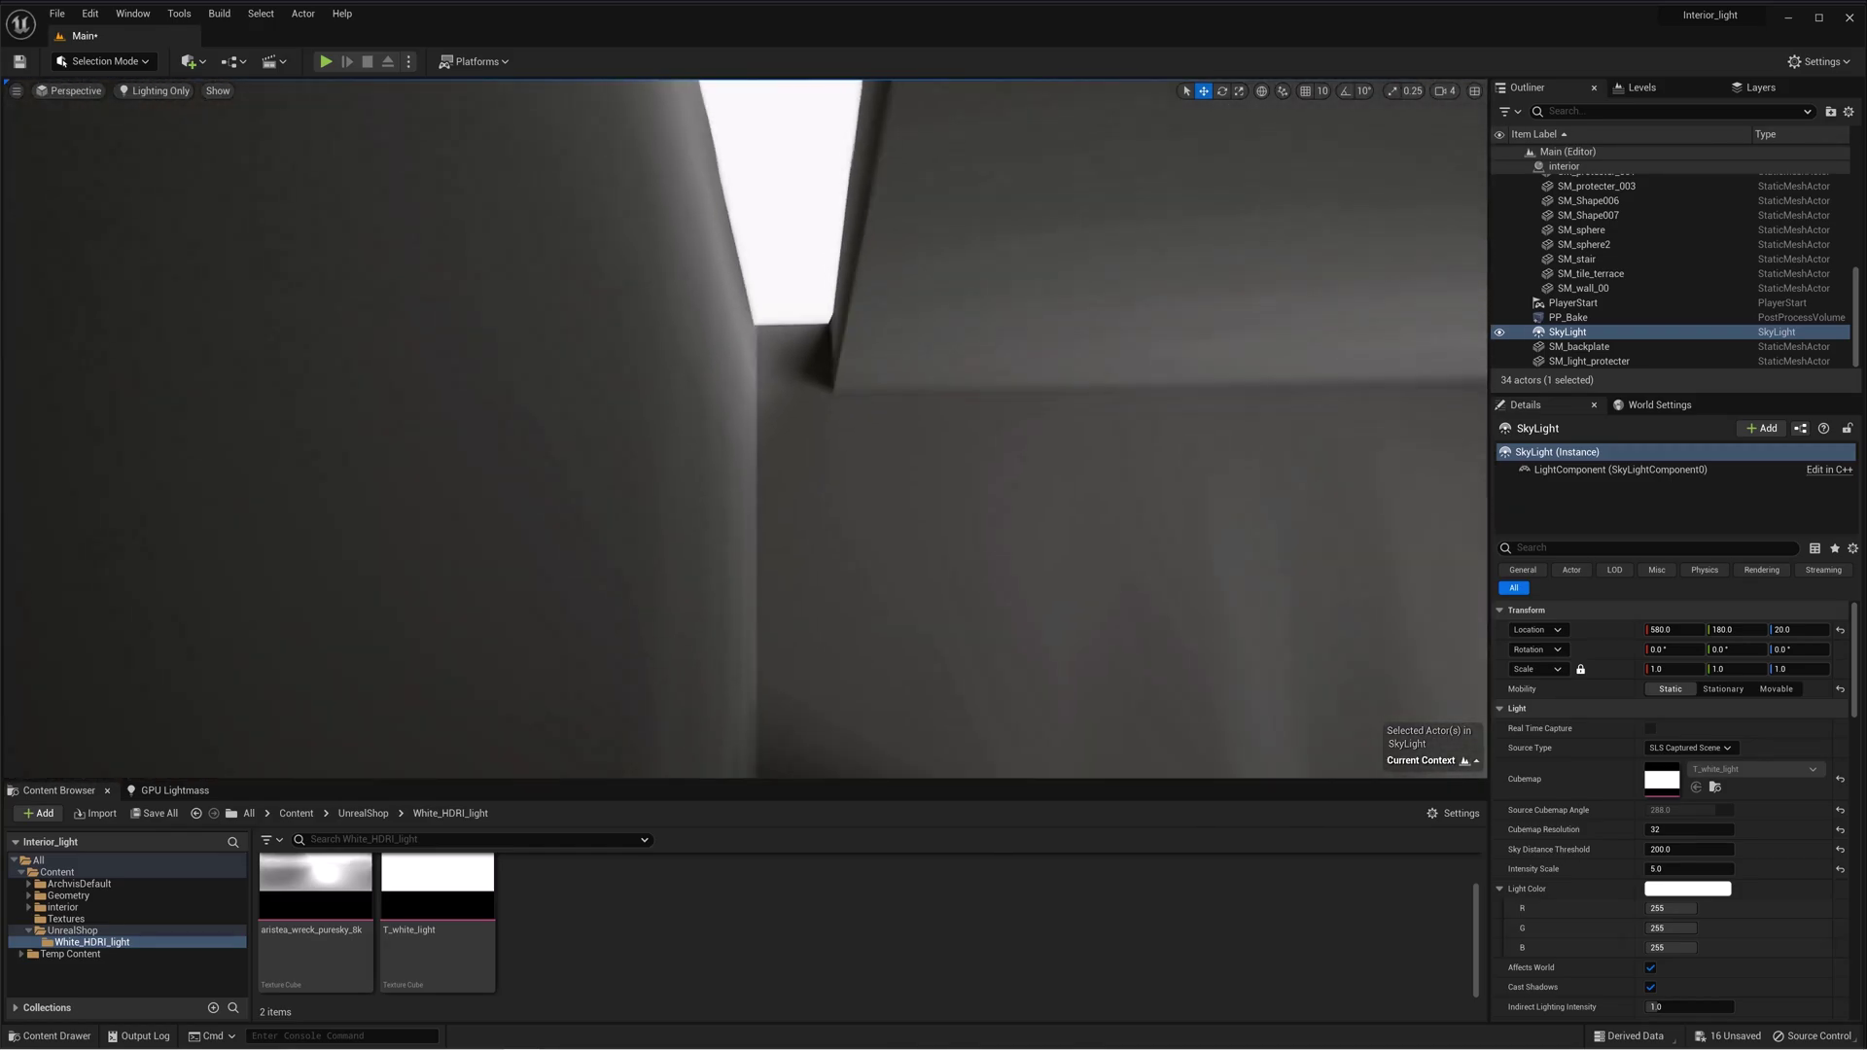
pyautogui.moveTo(853, 502); pyautogui.dragTo(848, 468, button='right')
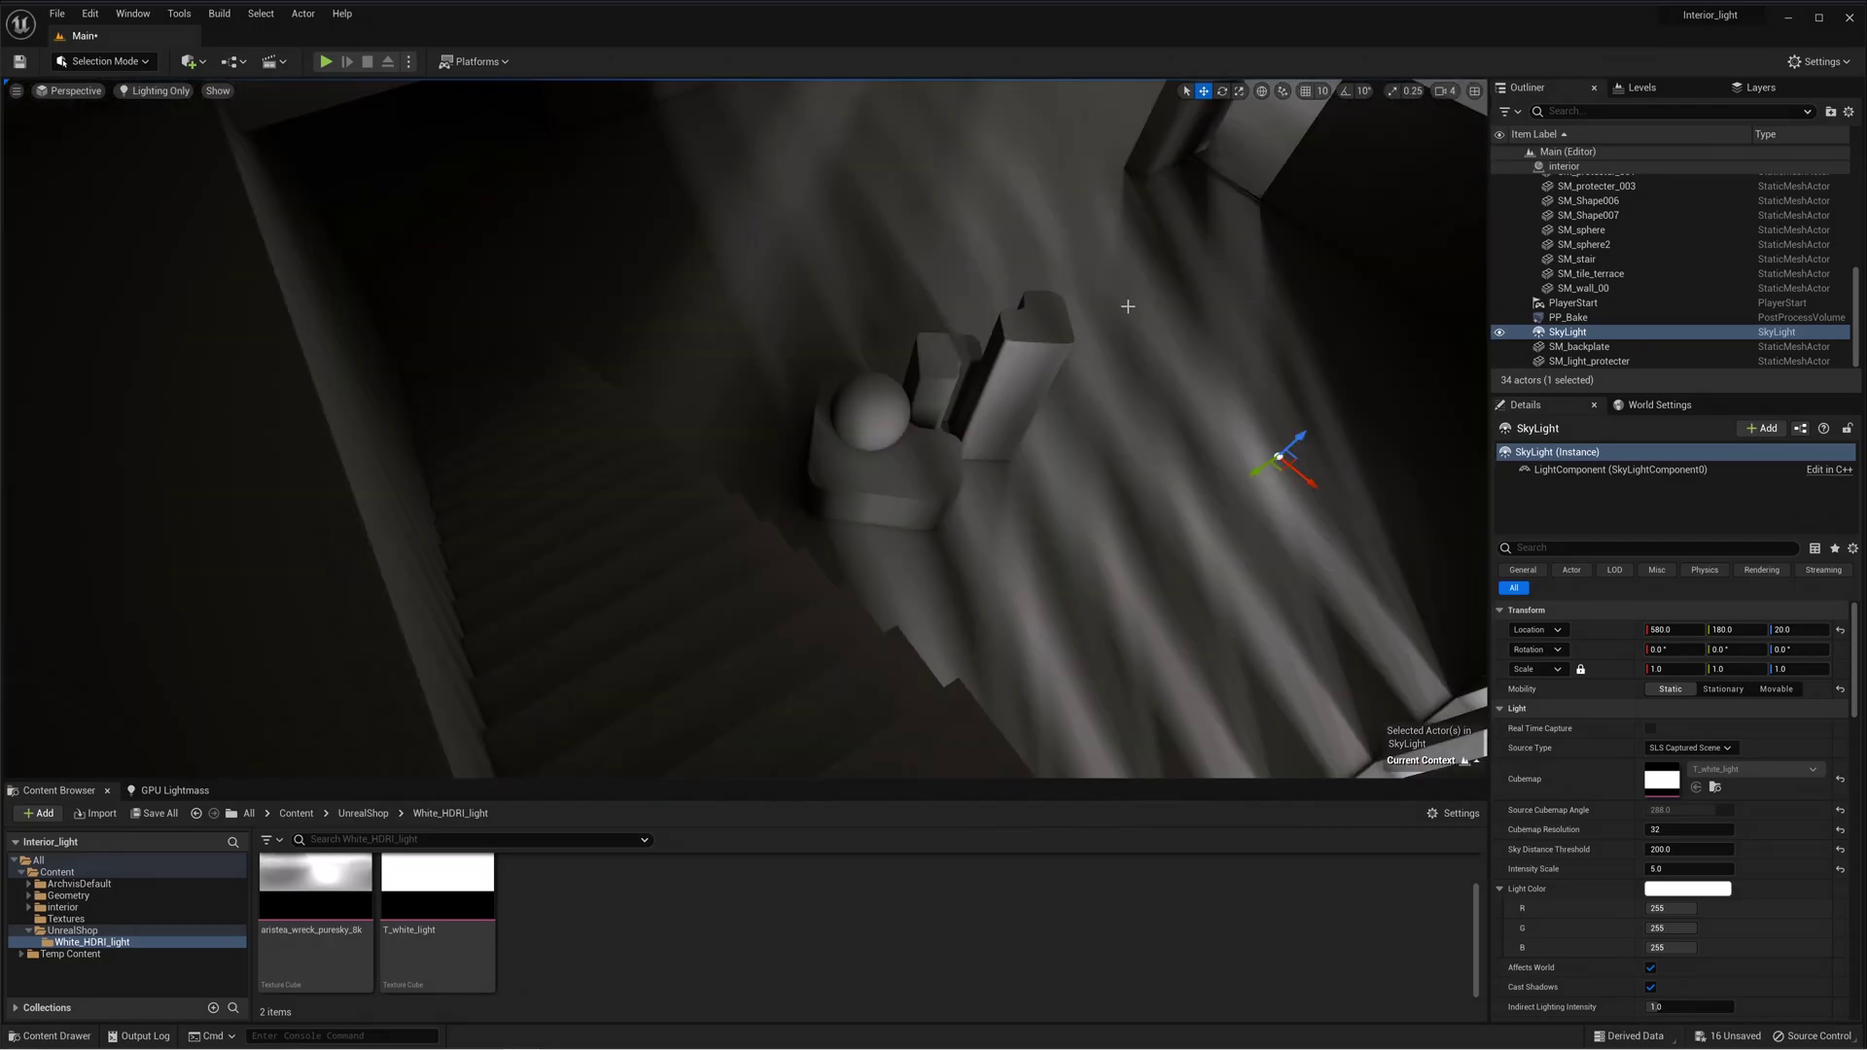
pyautogui.moveTo(1128, 306); pyautogui.dragTo(1125, 334, button='right')
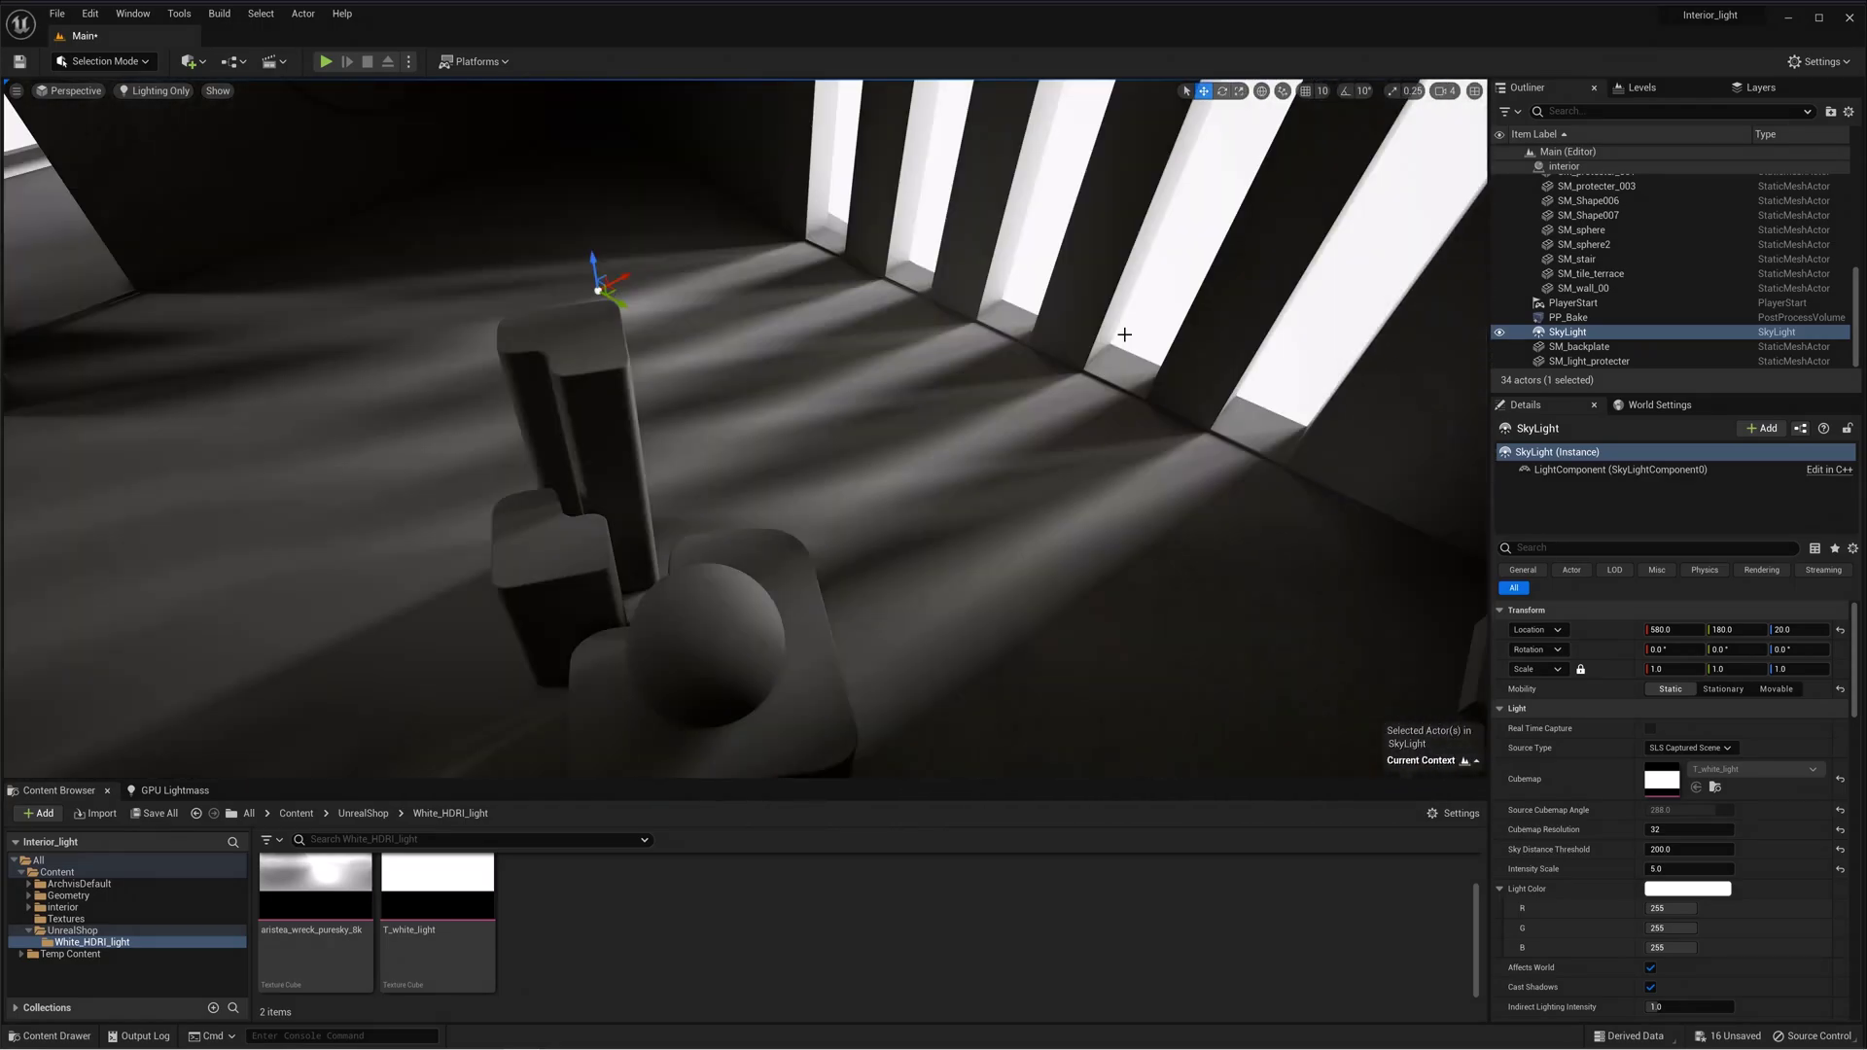
# Set the SkyLight's Sky Distance Threshold to 150 and inspect the floor shadows and darker parts of the interior
pyautogui.click(1728, 850)
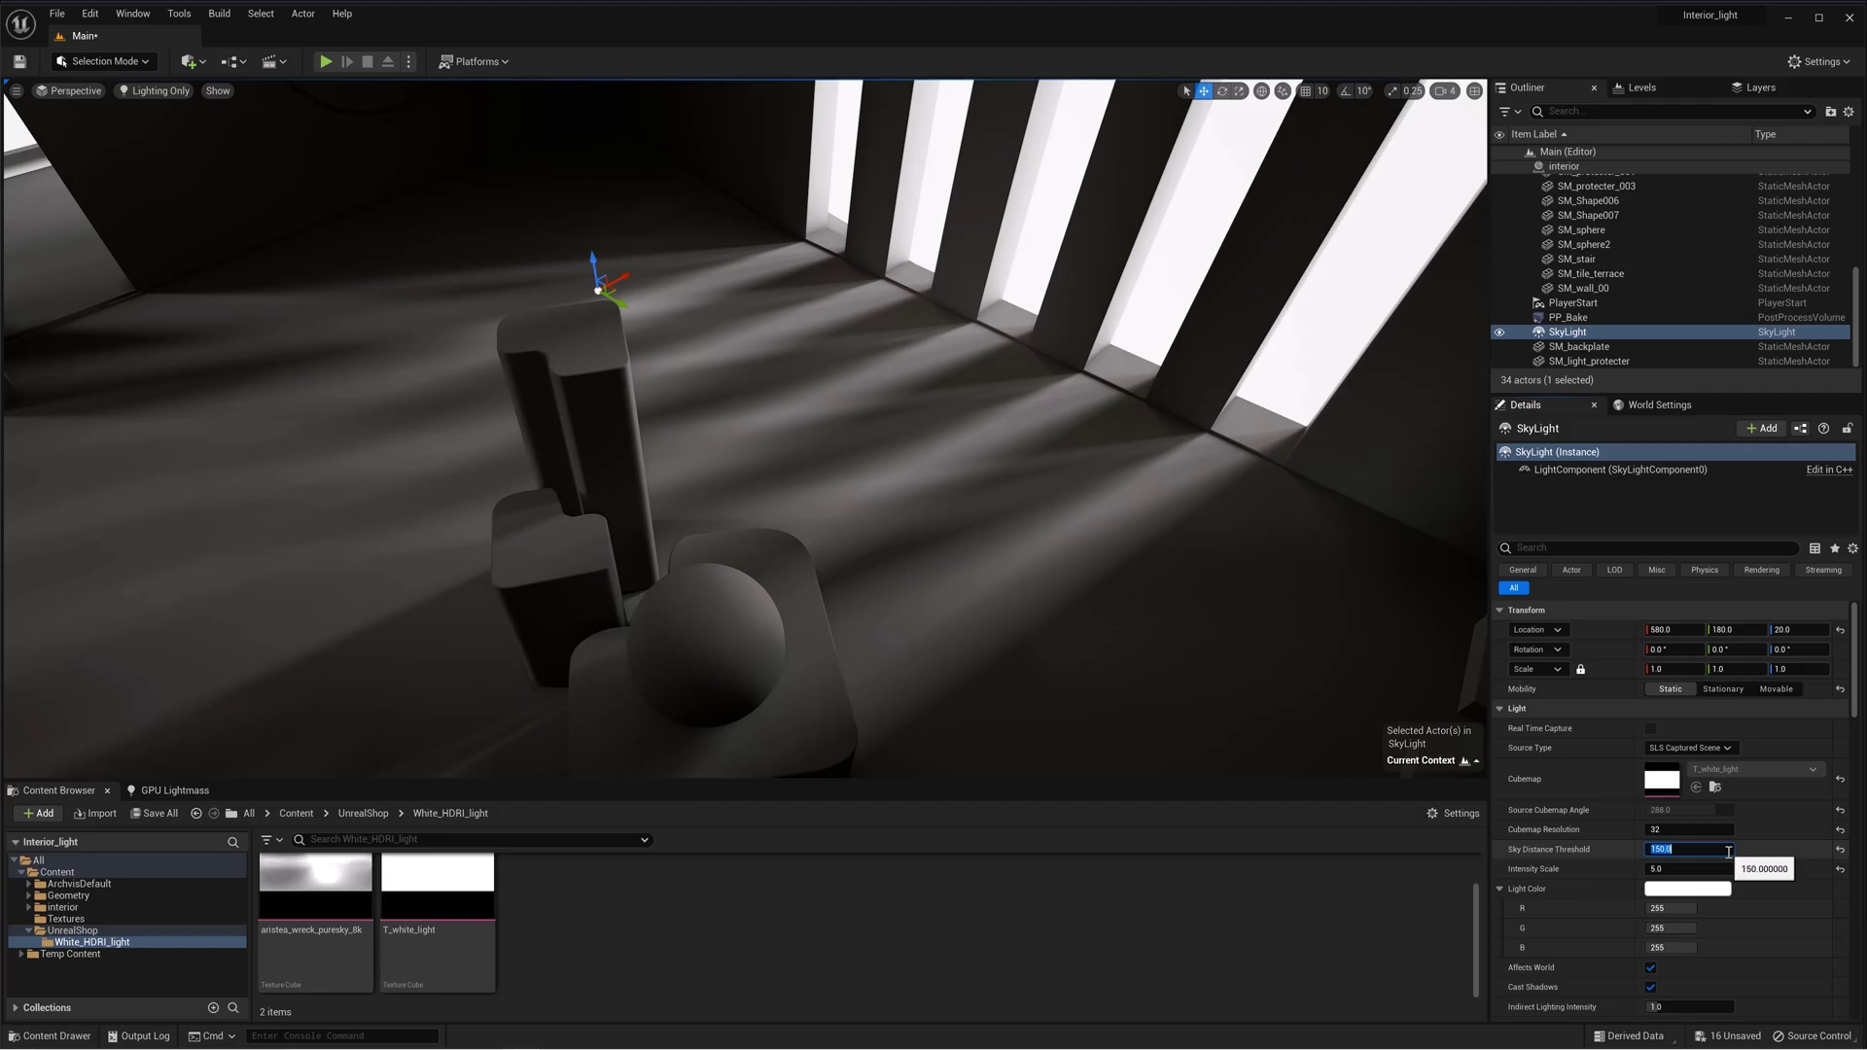
pyautogui.click(1170, 936)
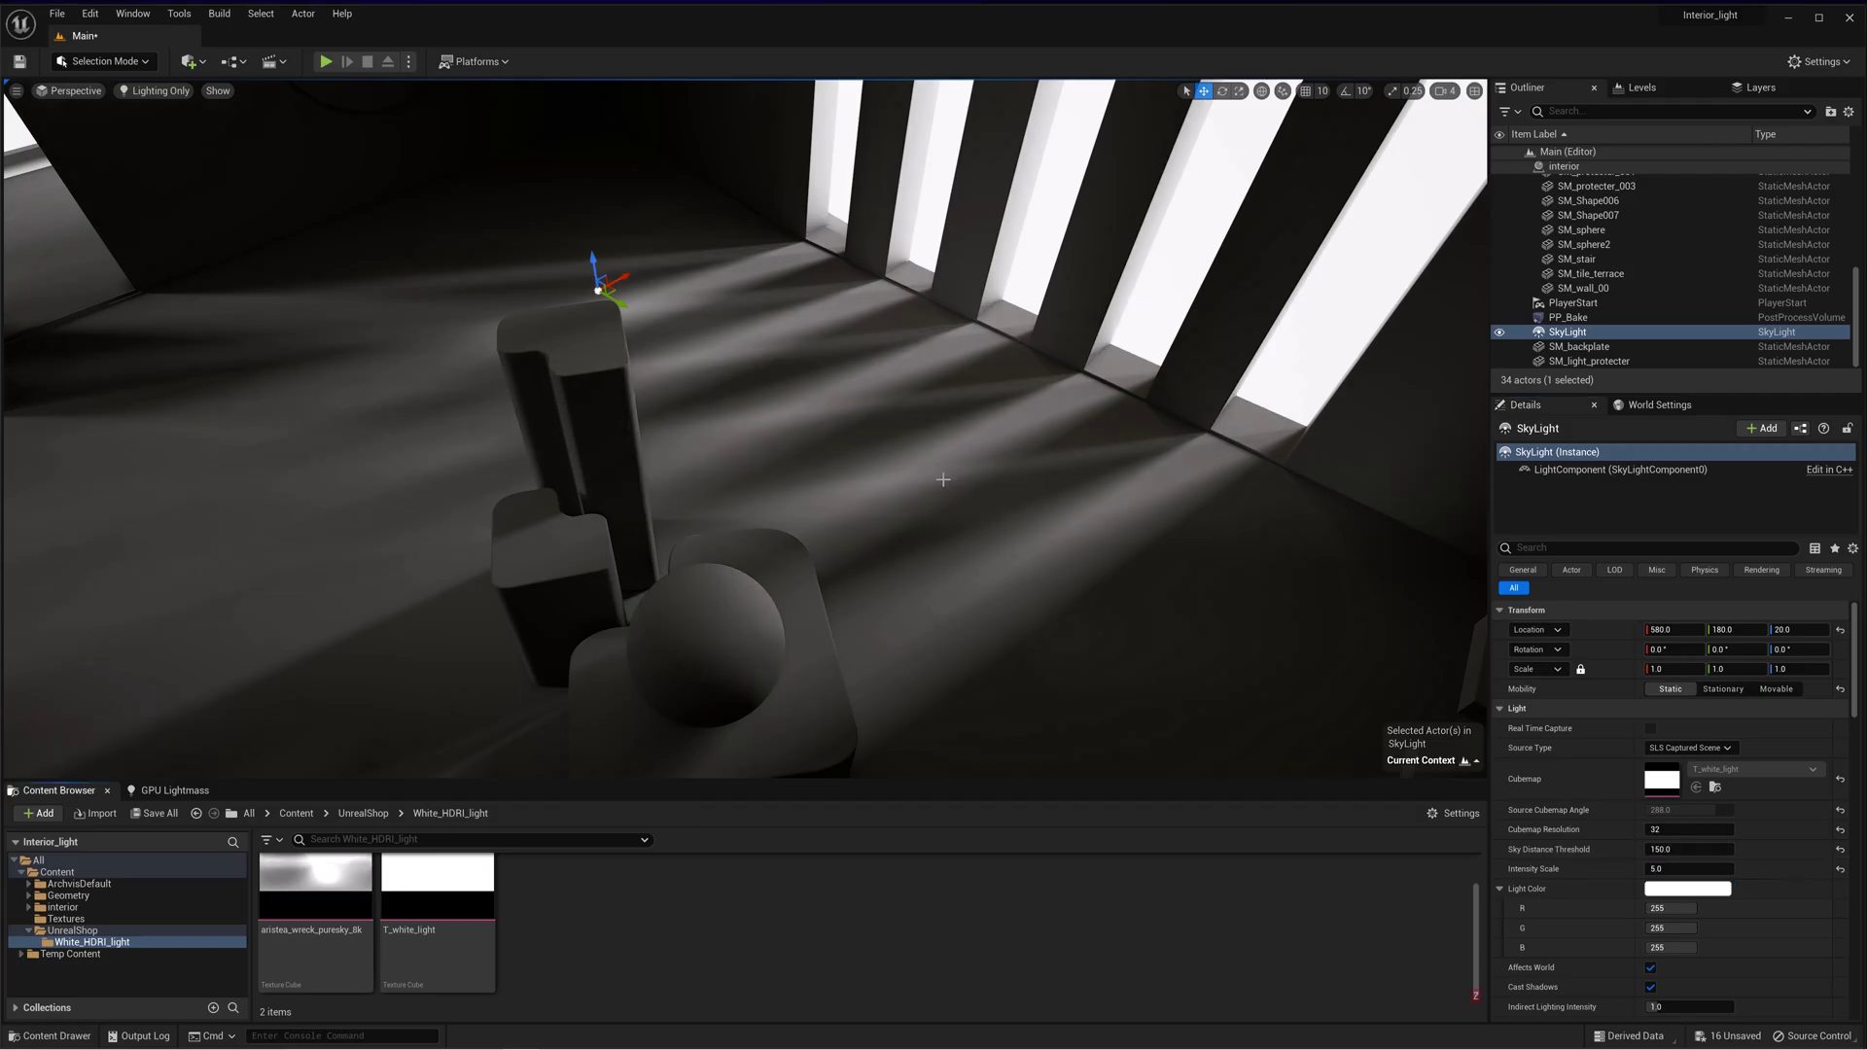
pyautogui.moveTo(942, 480); pyautogui.dragTo(942, 479, button='right')
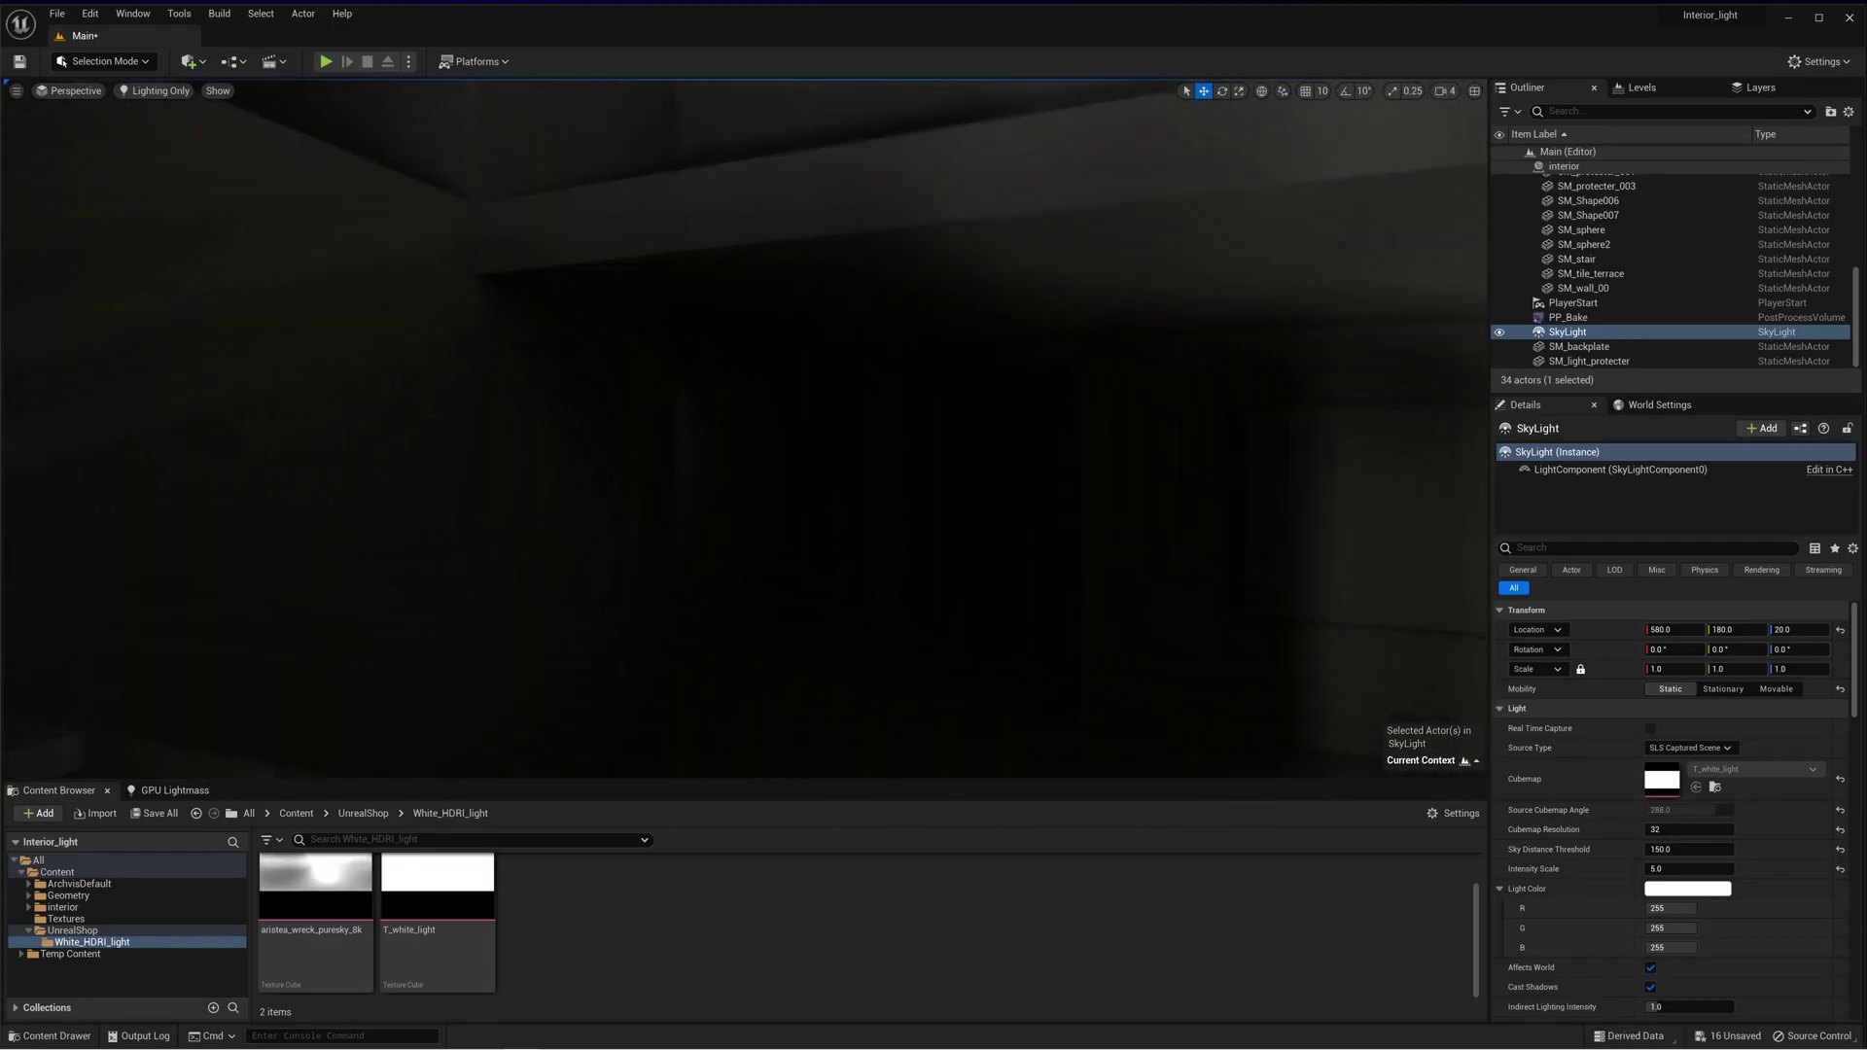
pyautogui.moveTo(1091, 505); pyautogui.dragTo(1091, 504, button='right')
pyautogui.scroll(-3, 1674, 949)
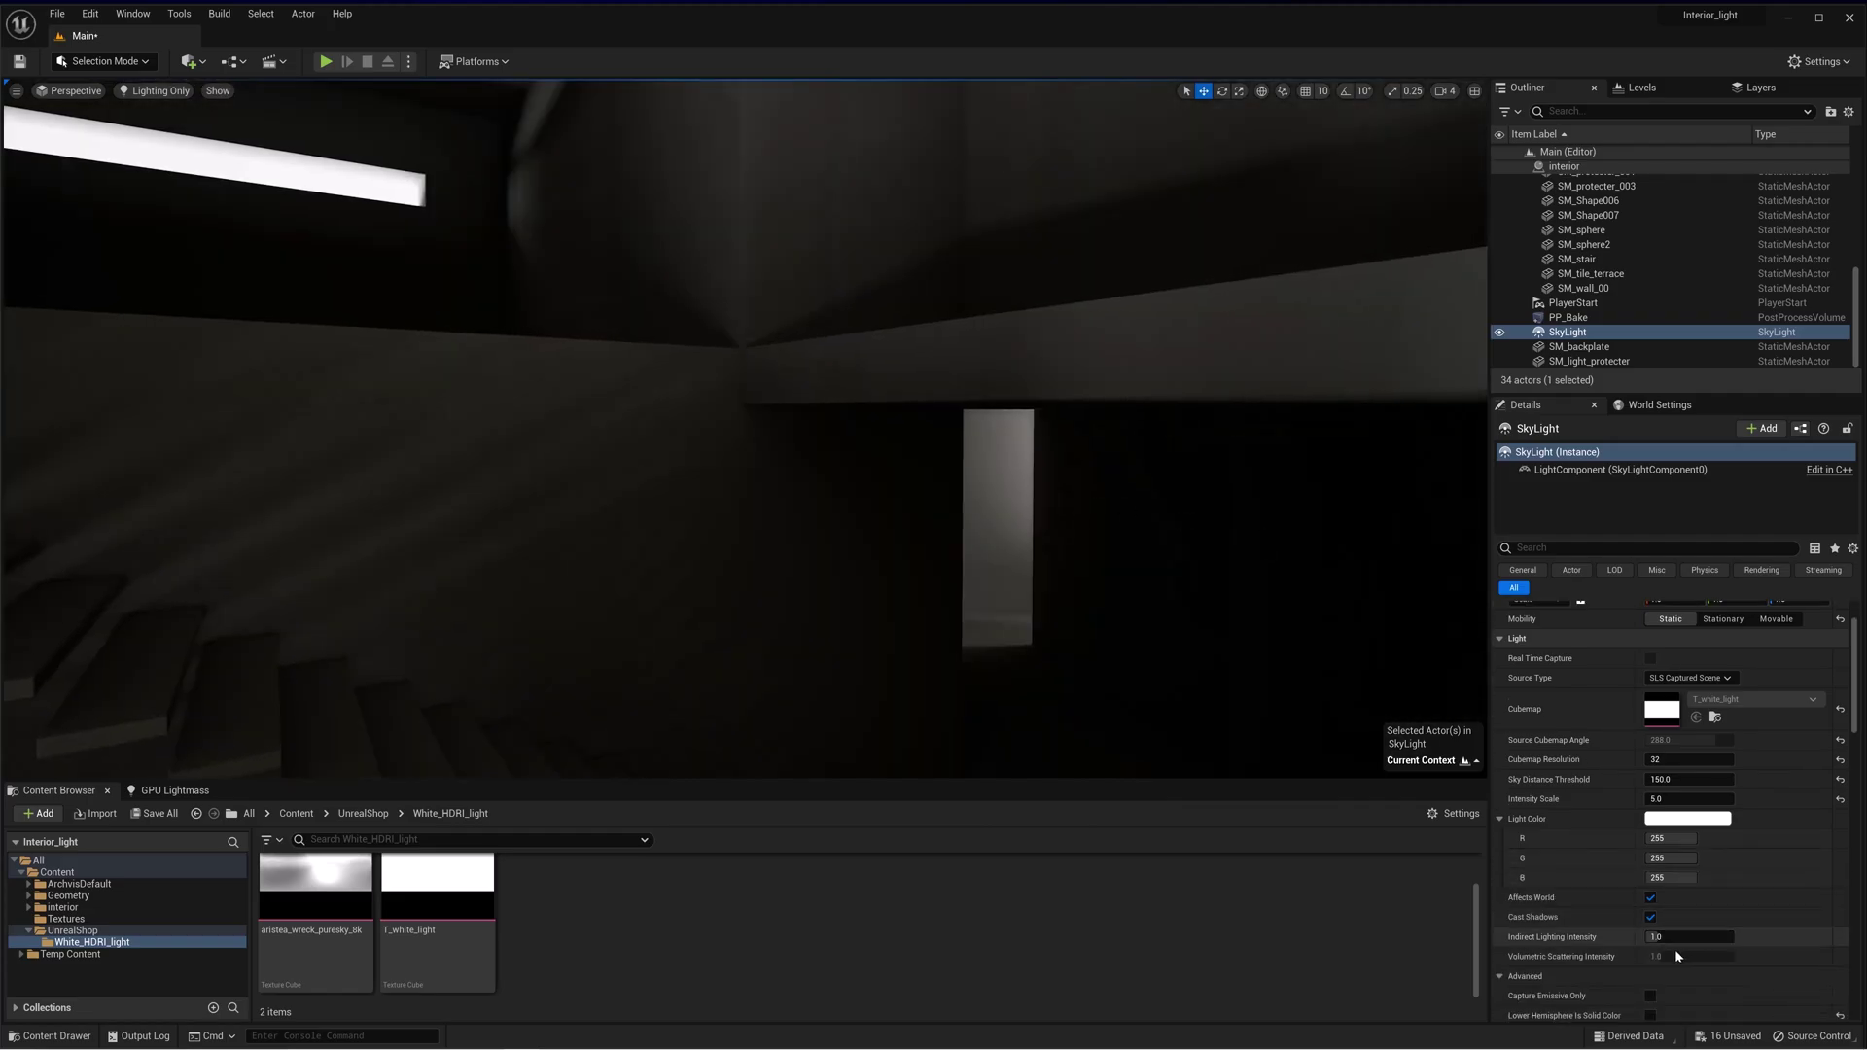
# Set the SkyLight's Indirect Lighting Intensity to 5, clear the selection and inspect the floor shadows and stairs
pyautogui.click(1674, 938)
pyautogui.press('Return')
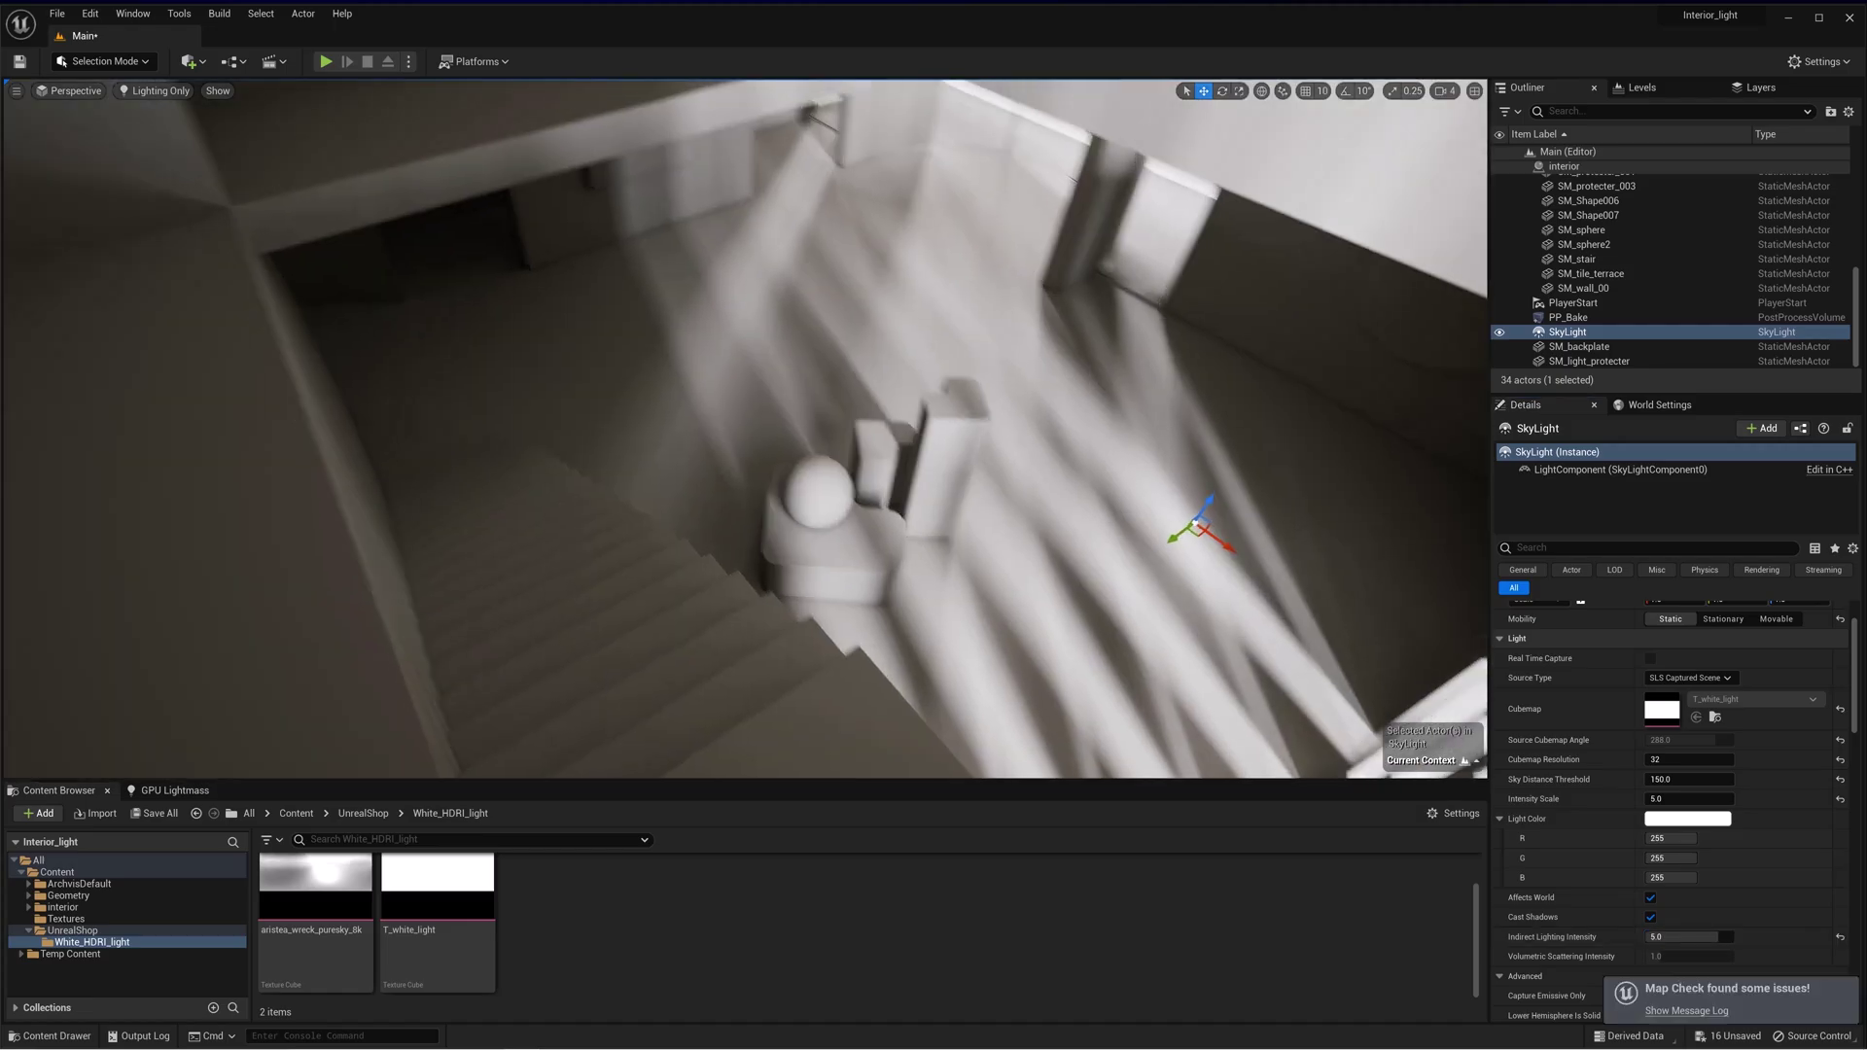
pyautogui.press('Escape')
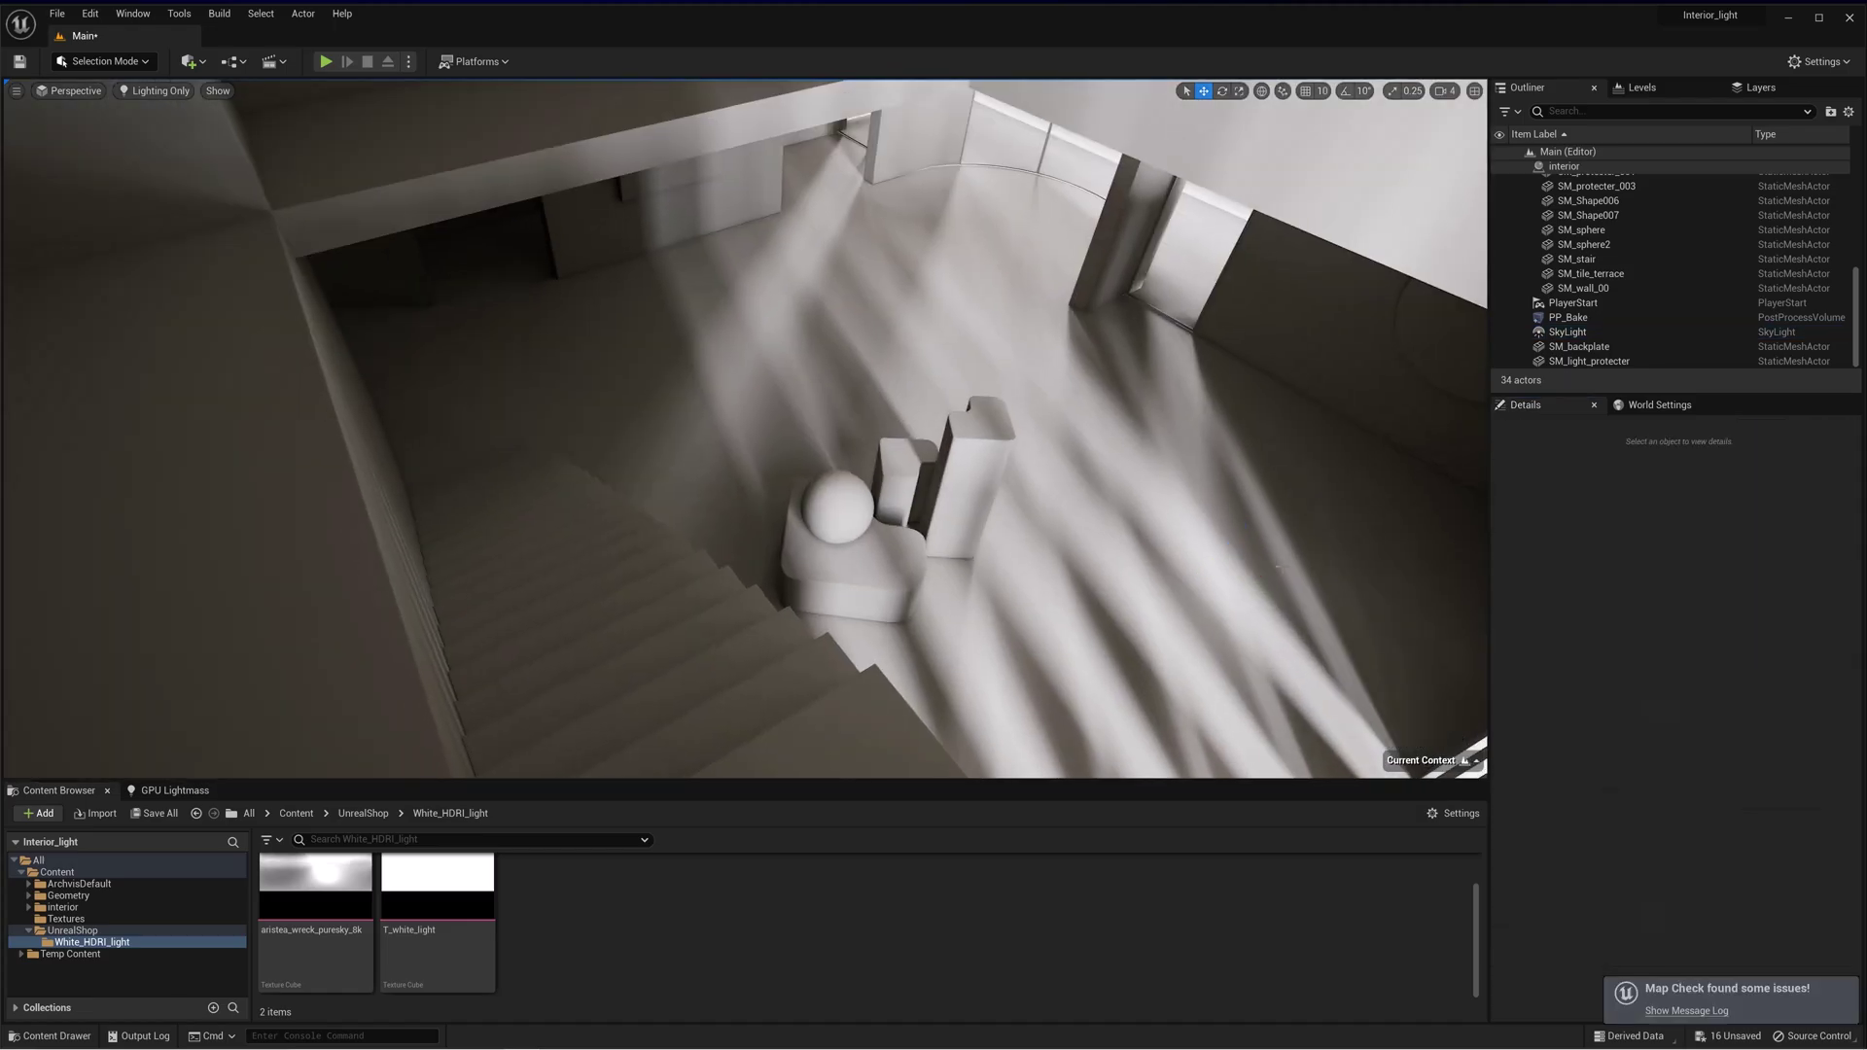
pyautogui.moveTo(1245, 467)
pyautogui.mouseDown(button='right')
pyautogui.moveTo(1181, 345)
pyautogui.moveTo(982, 277)
pyautogui.moveTo(748, 282)
pyautogui.moveTo(1254, 408)
pyautogui.moveTo(1246, 468)
pyautogui.mouseUp(button='right')
pyautogui.moveTo(1282, 567); pyautogui.dragTo(1245, 568, button='right')
pyautogui.press('1')
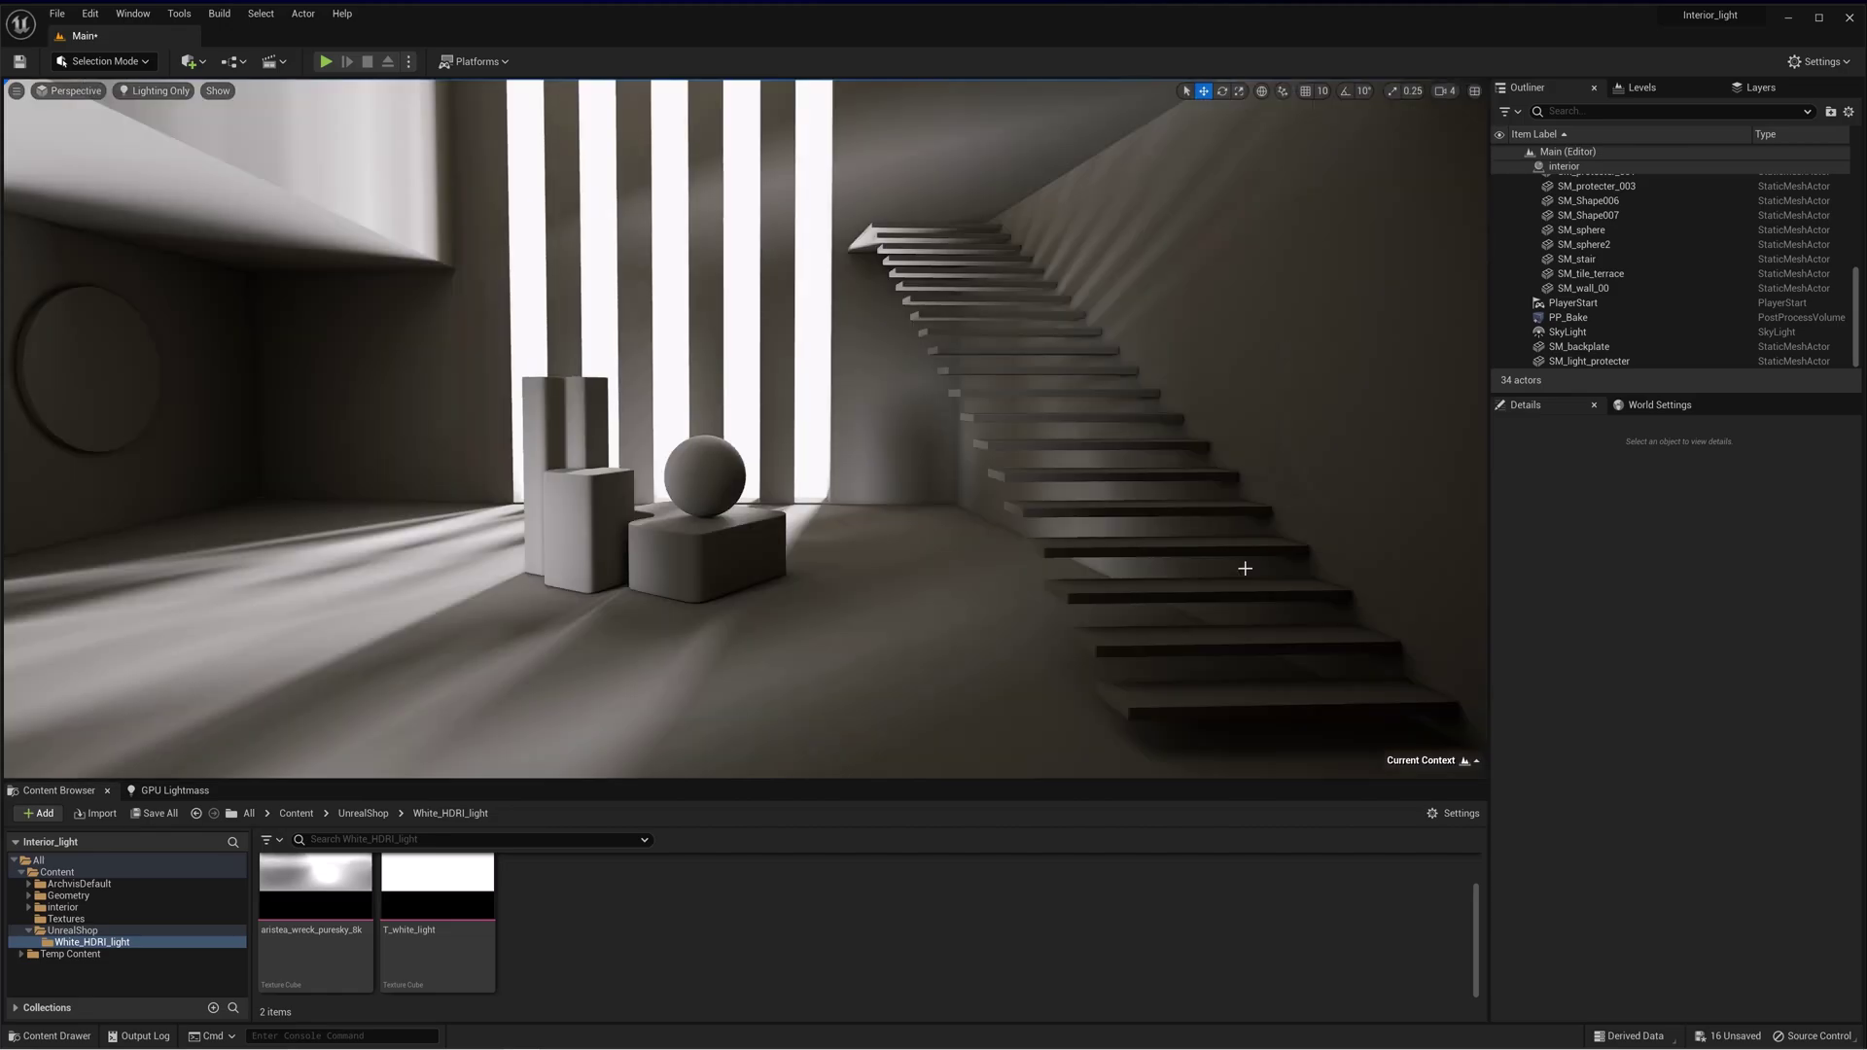
pyautogui.press('1')
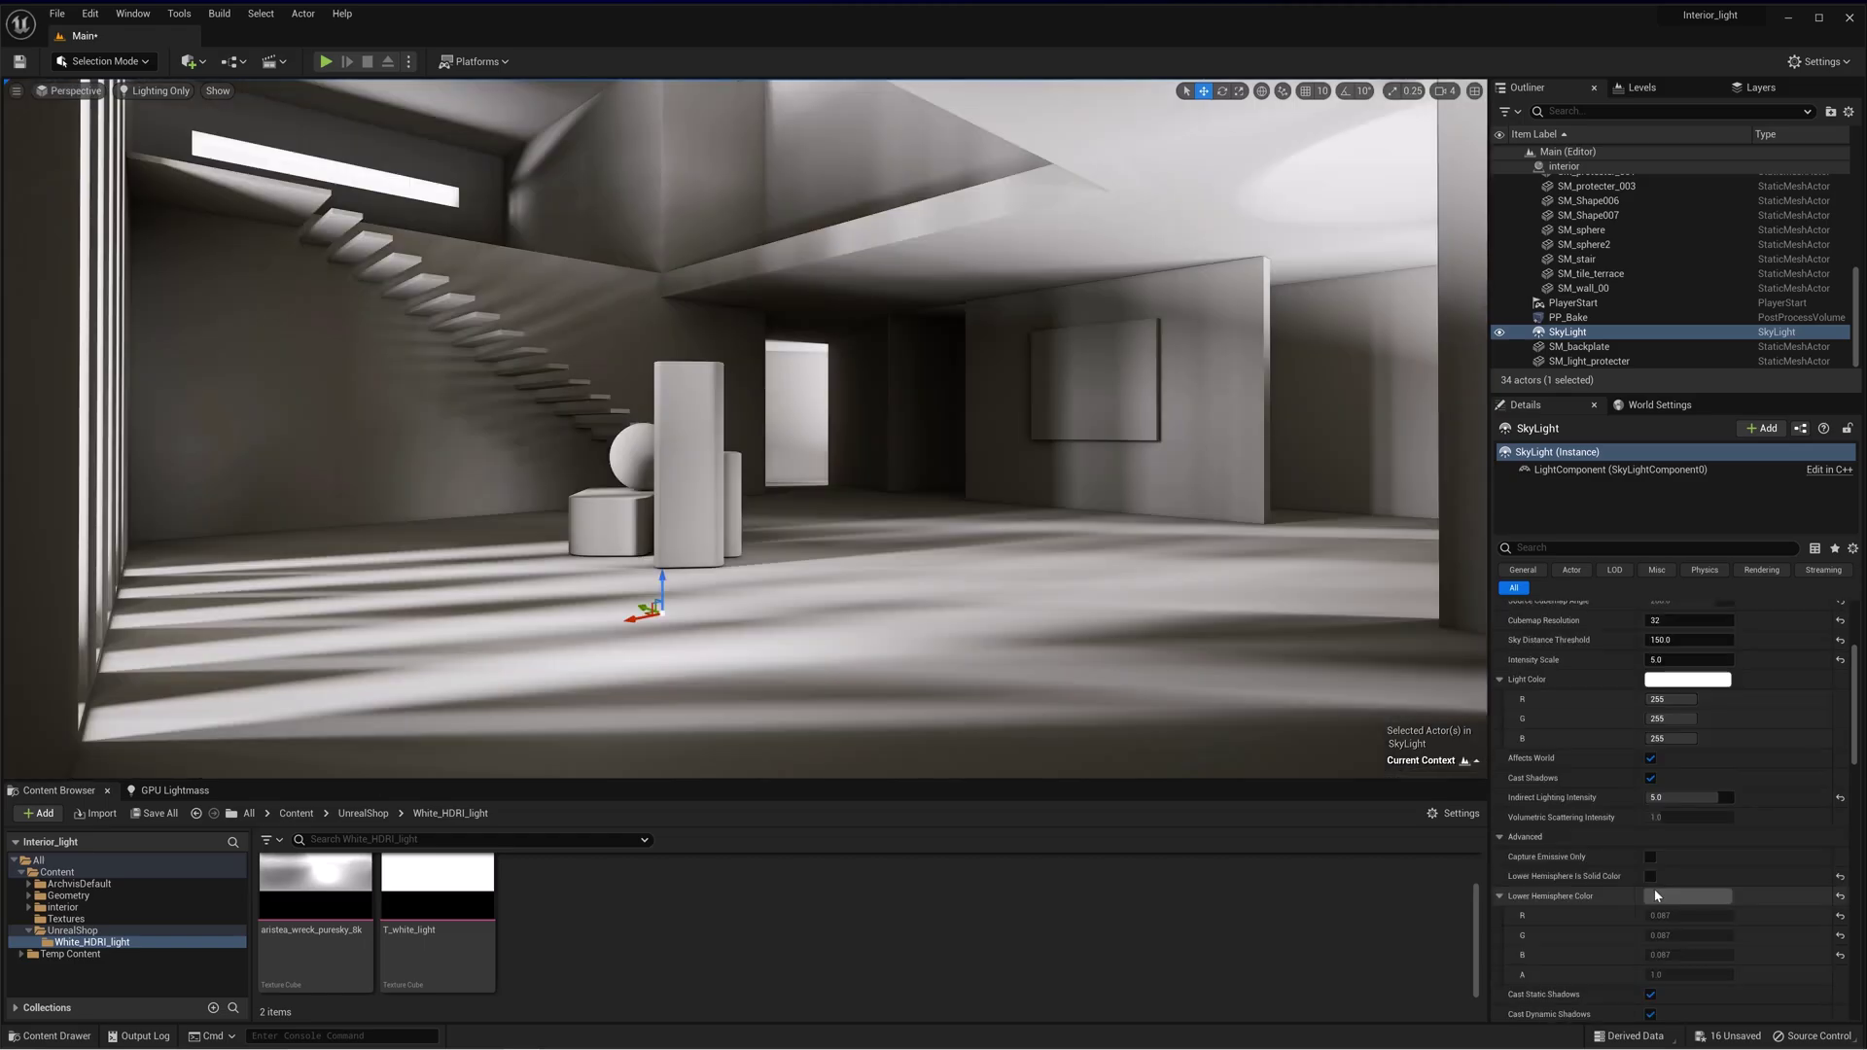
# Enable Lower Hemisphere Is Solid Color on the SkyLight and inspect the ceiling above the window slots
pyautogui.click(1650, 876)
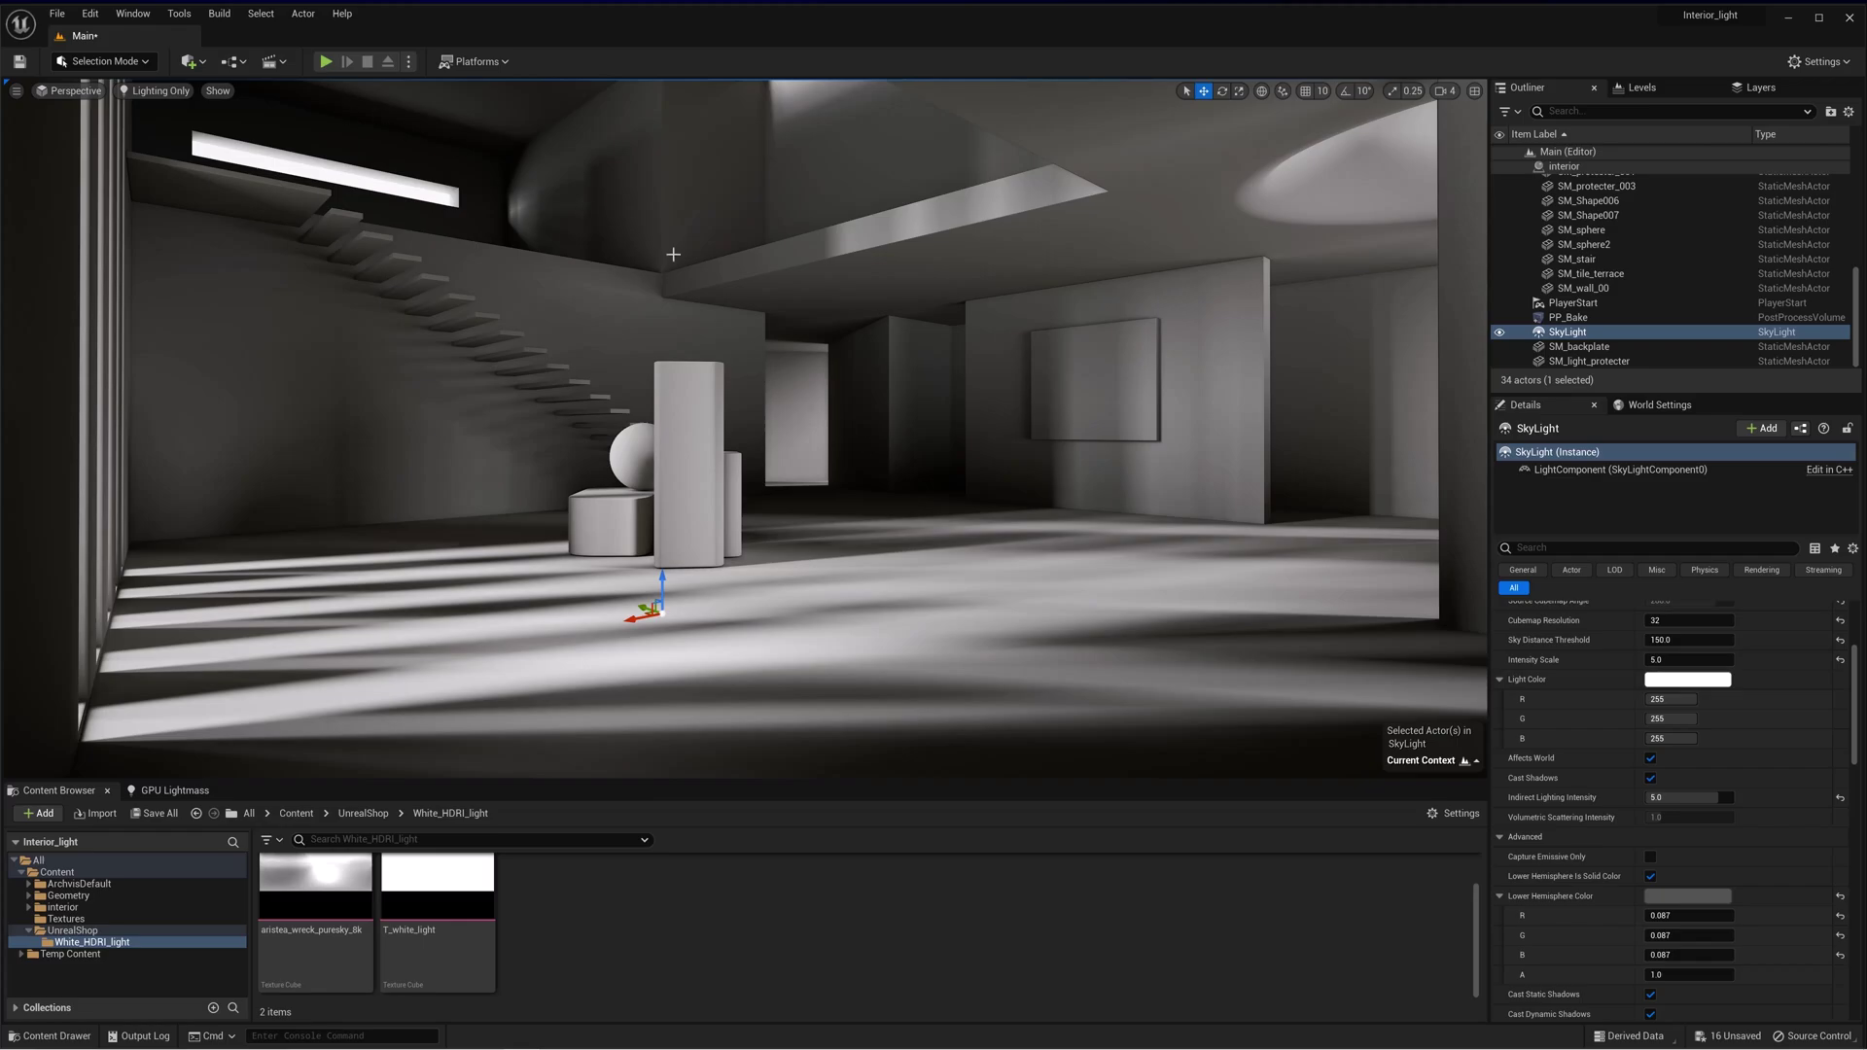
pyautogui.moveTo(673, 253); pyautogui.dragTo(789, 201, button='right')
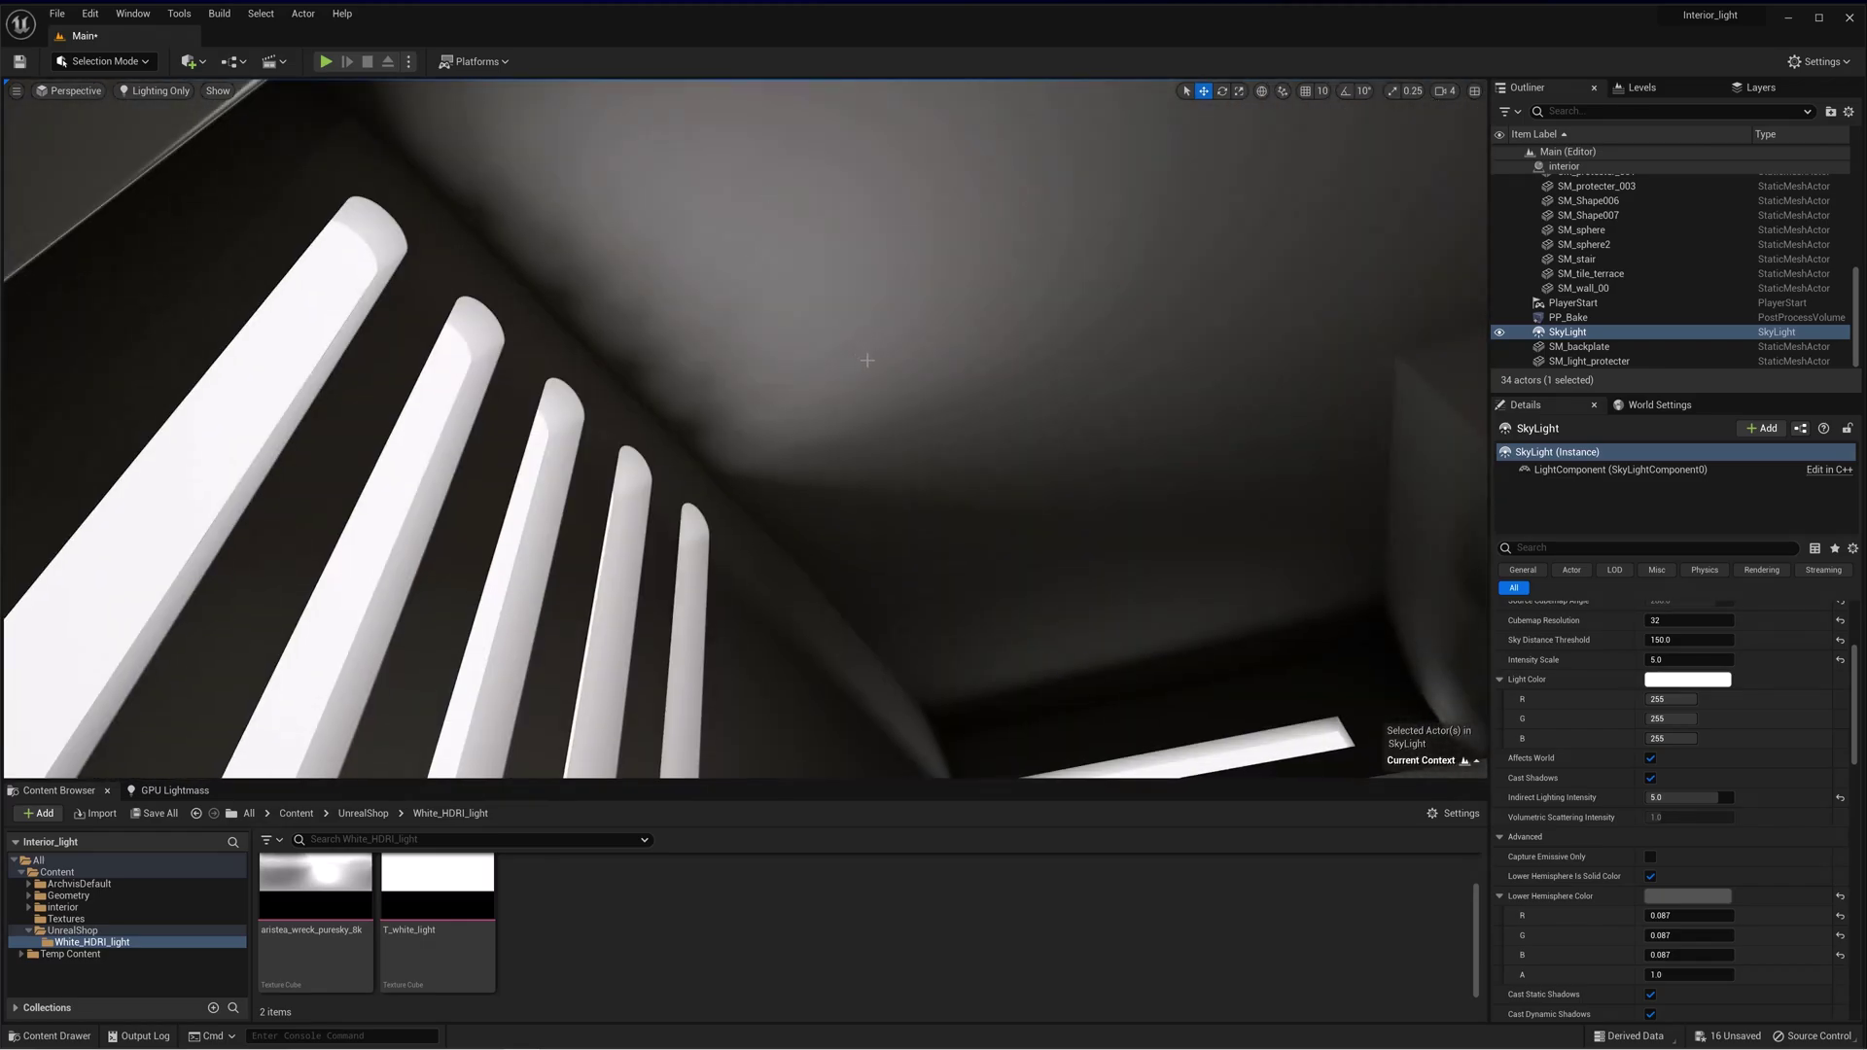
pyautogui.moveTo(867, 359); pyautogui.dragTo(1031, 525, button='right')
pyautogui.press('1')
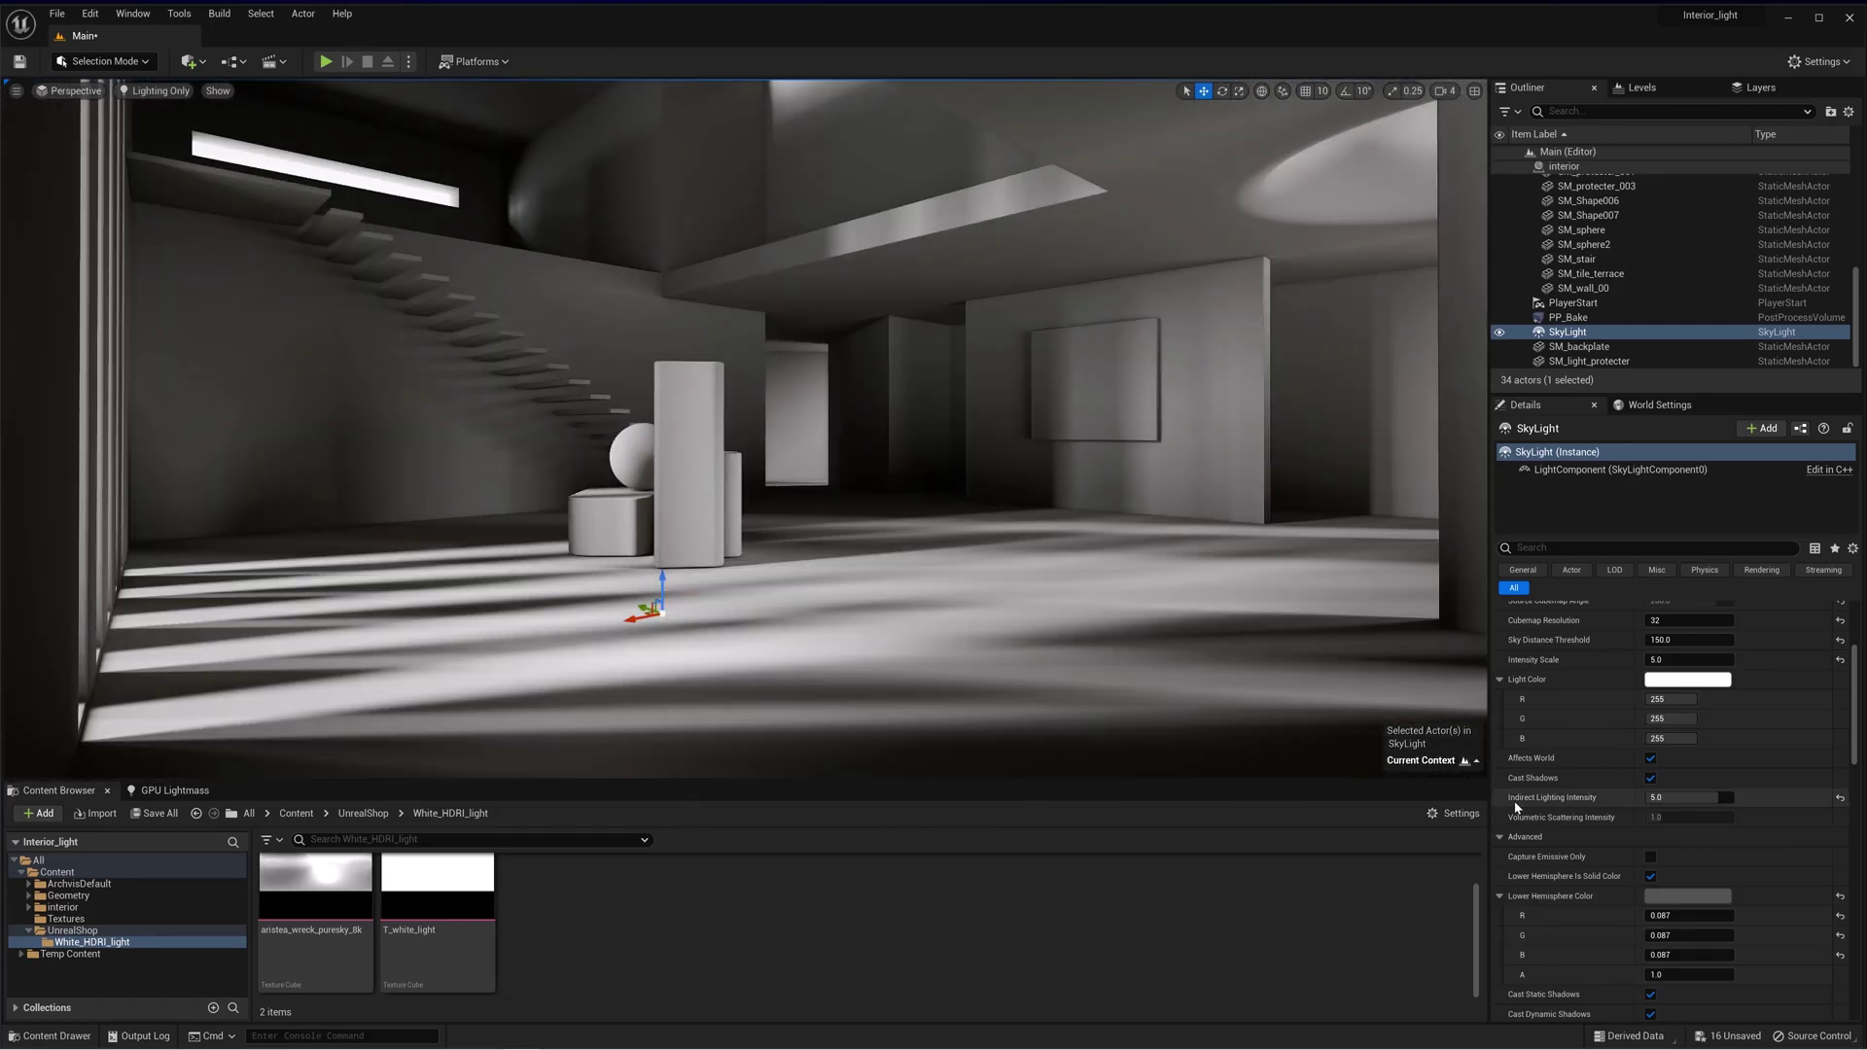
# Set the SkyLight's Indirect Lighting Intensity to 8 and inspect the floor shadows around the pedestals from above
pyautogui.click(1691, 797)
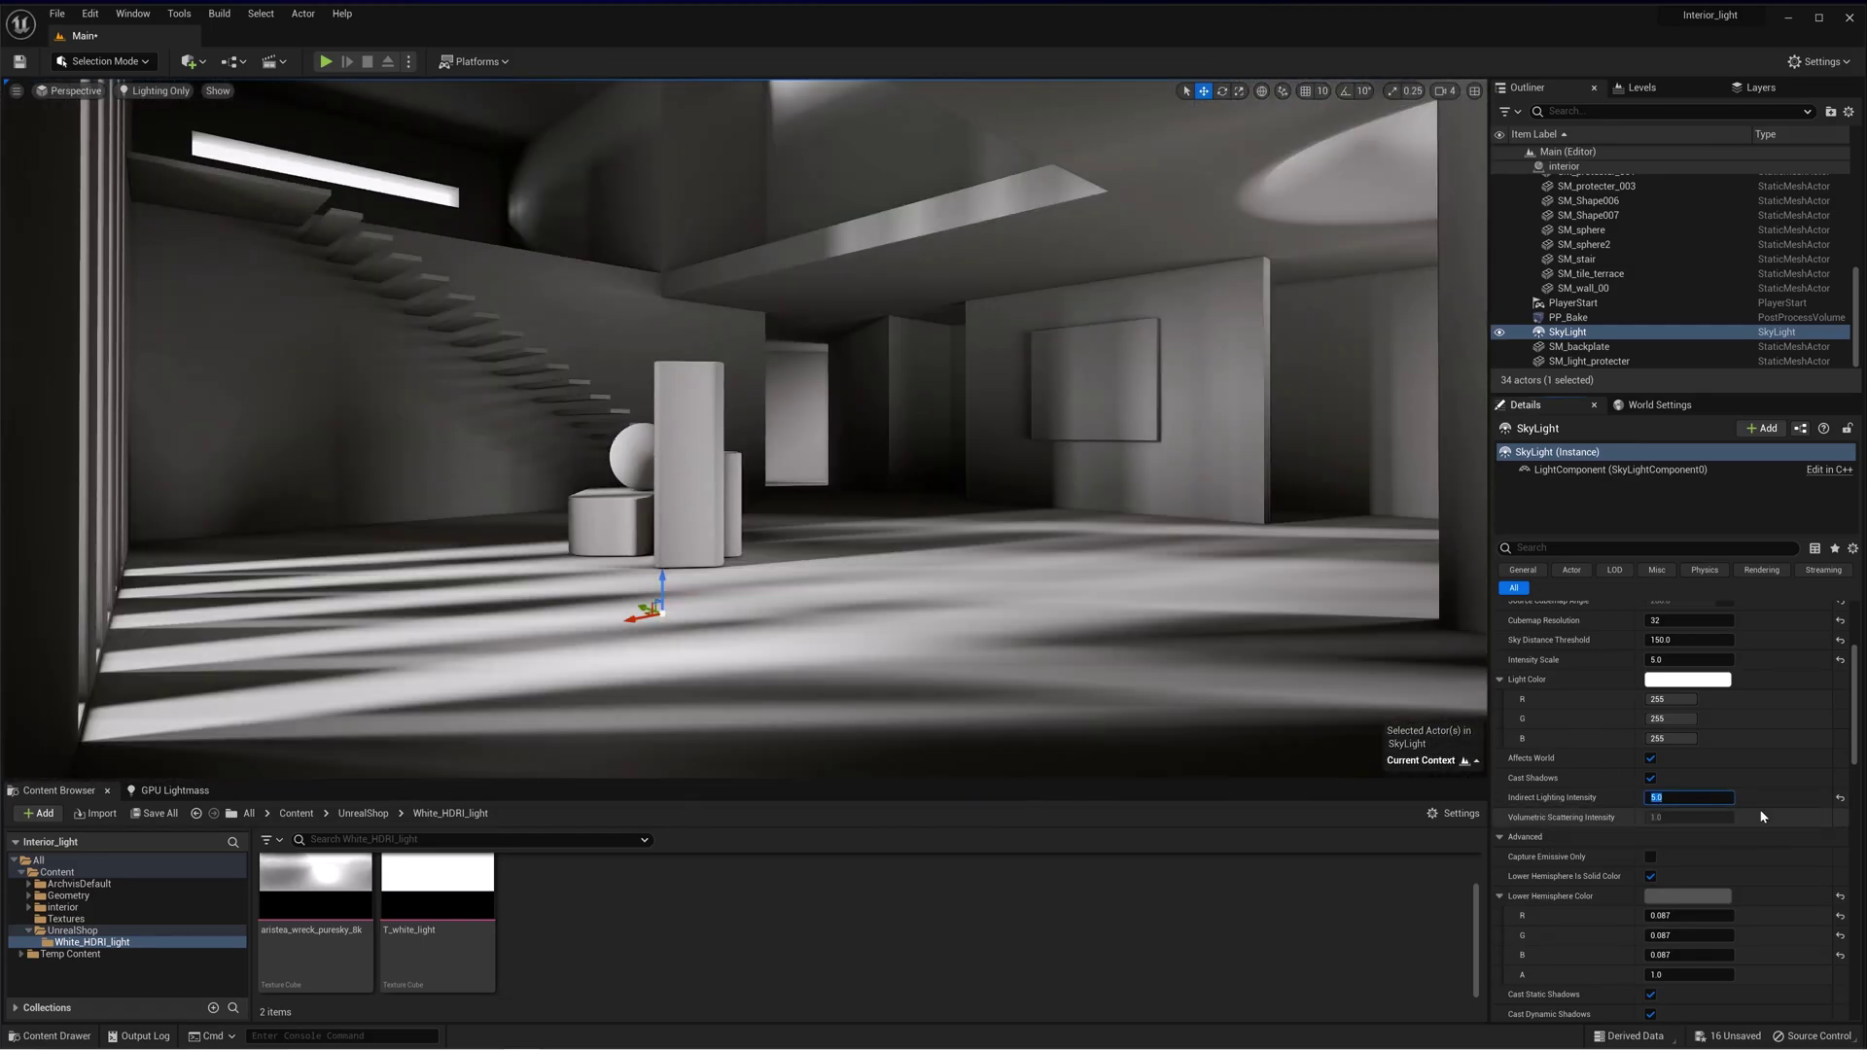
pyautogui.write('8')
pyautogui.moveTo(1146, 489); pyautogui.dragTo(1146, 489, button='right')
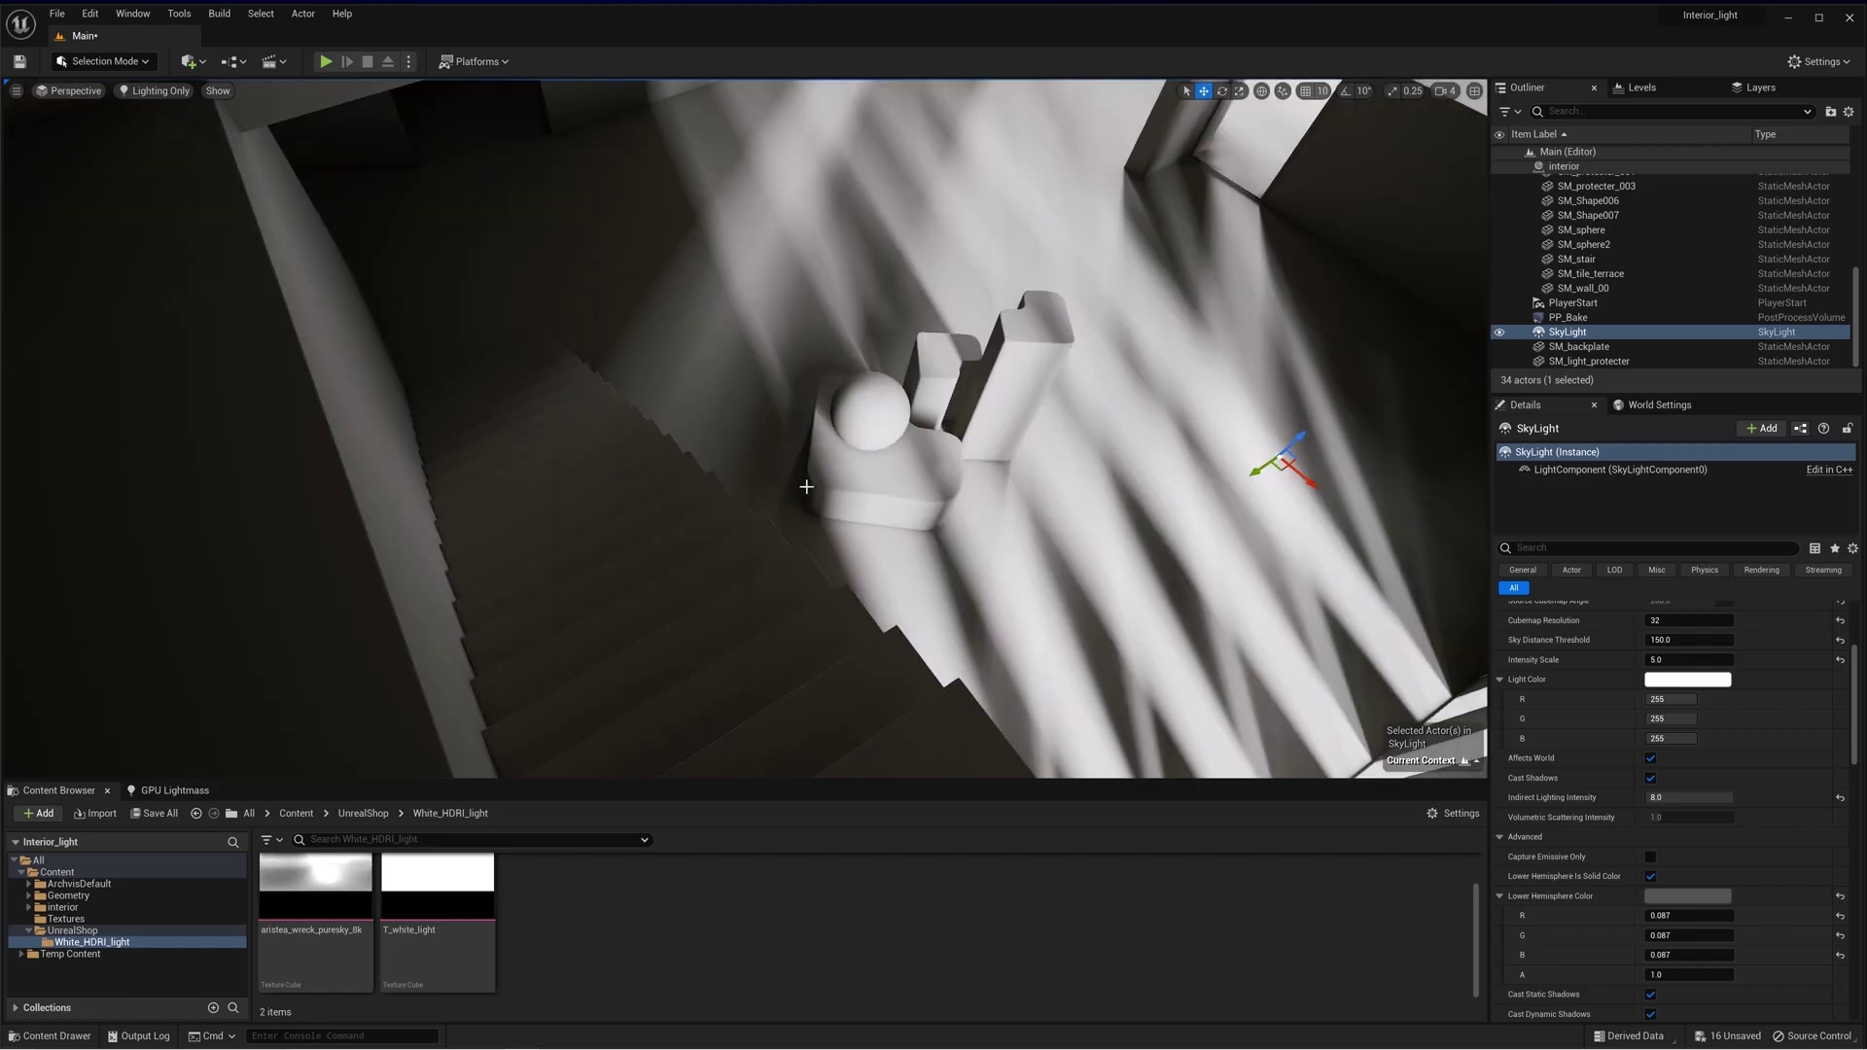
# Set the SkyLight's Cubemap Resolution to 4096 and capture a screenshot of the viewport
pyautogui.scroll(2, 1666, 670)
pyautogui.click(1665, 690)
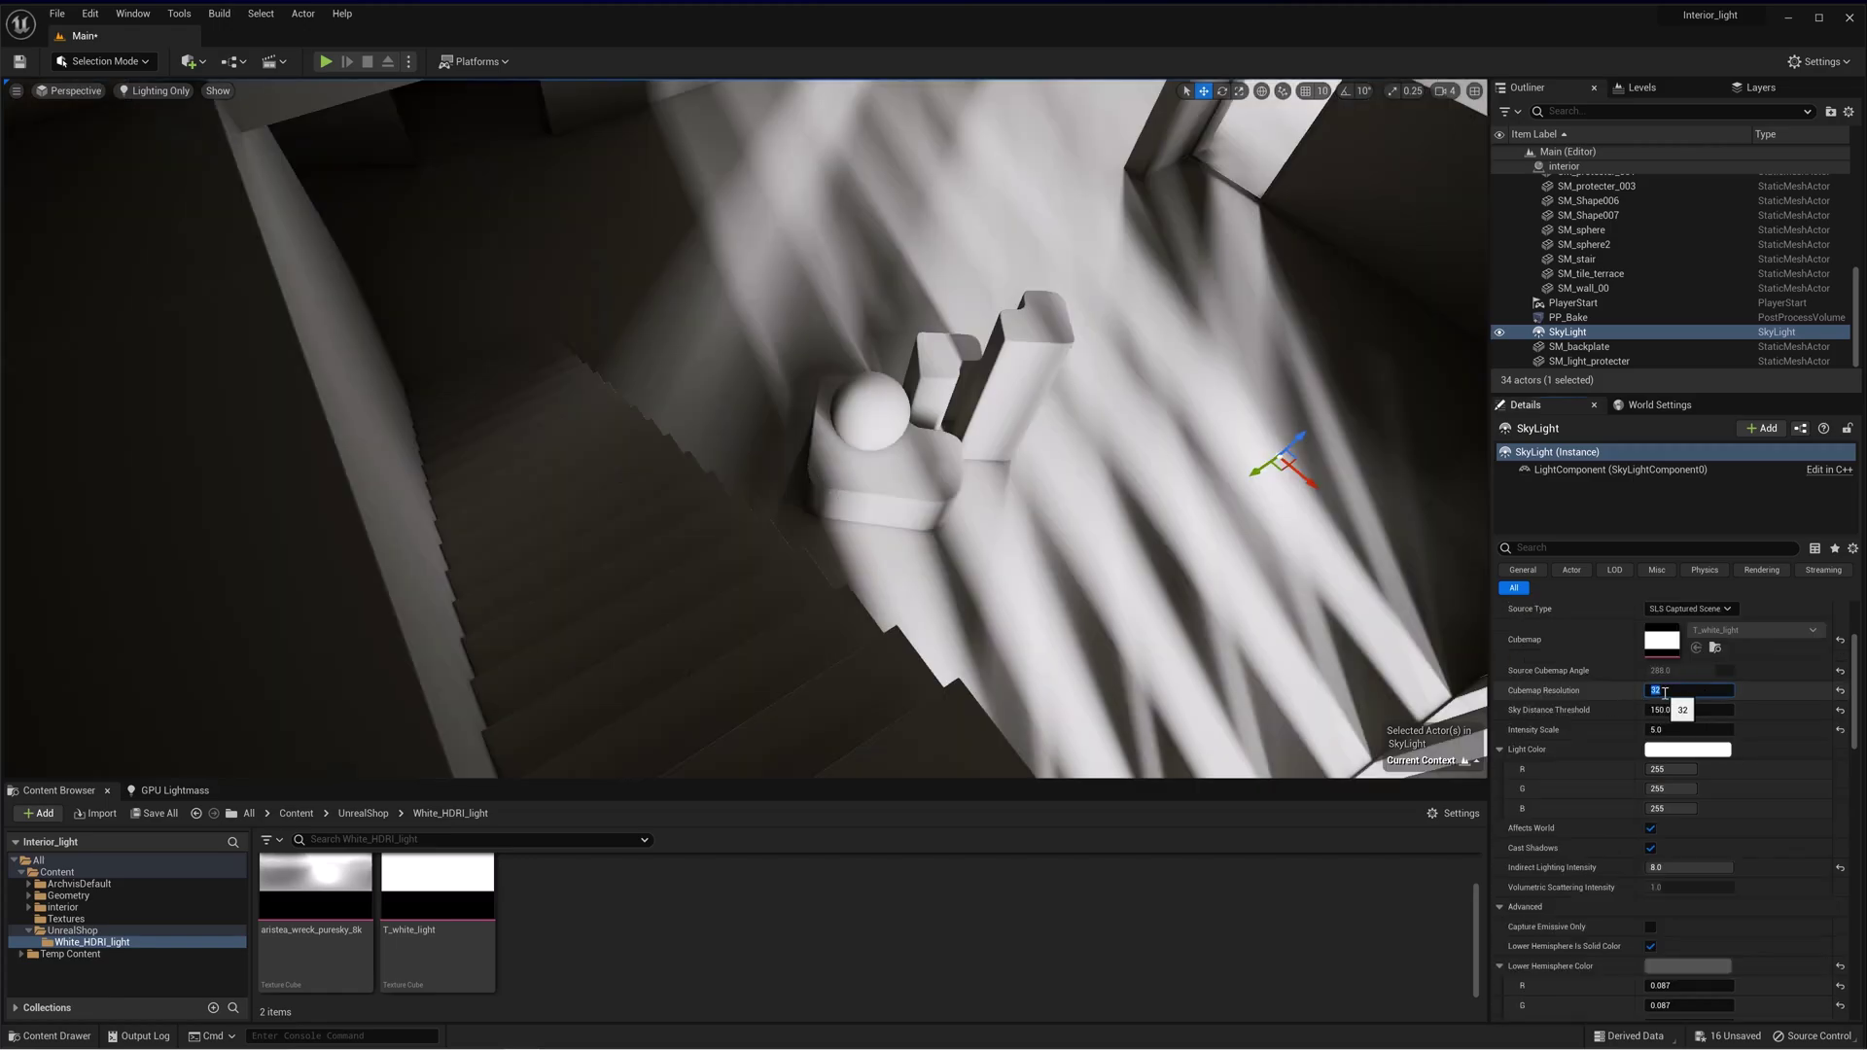
pyautogui.write('4096')
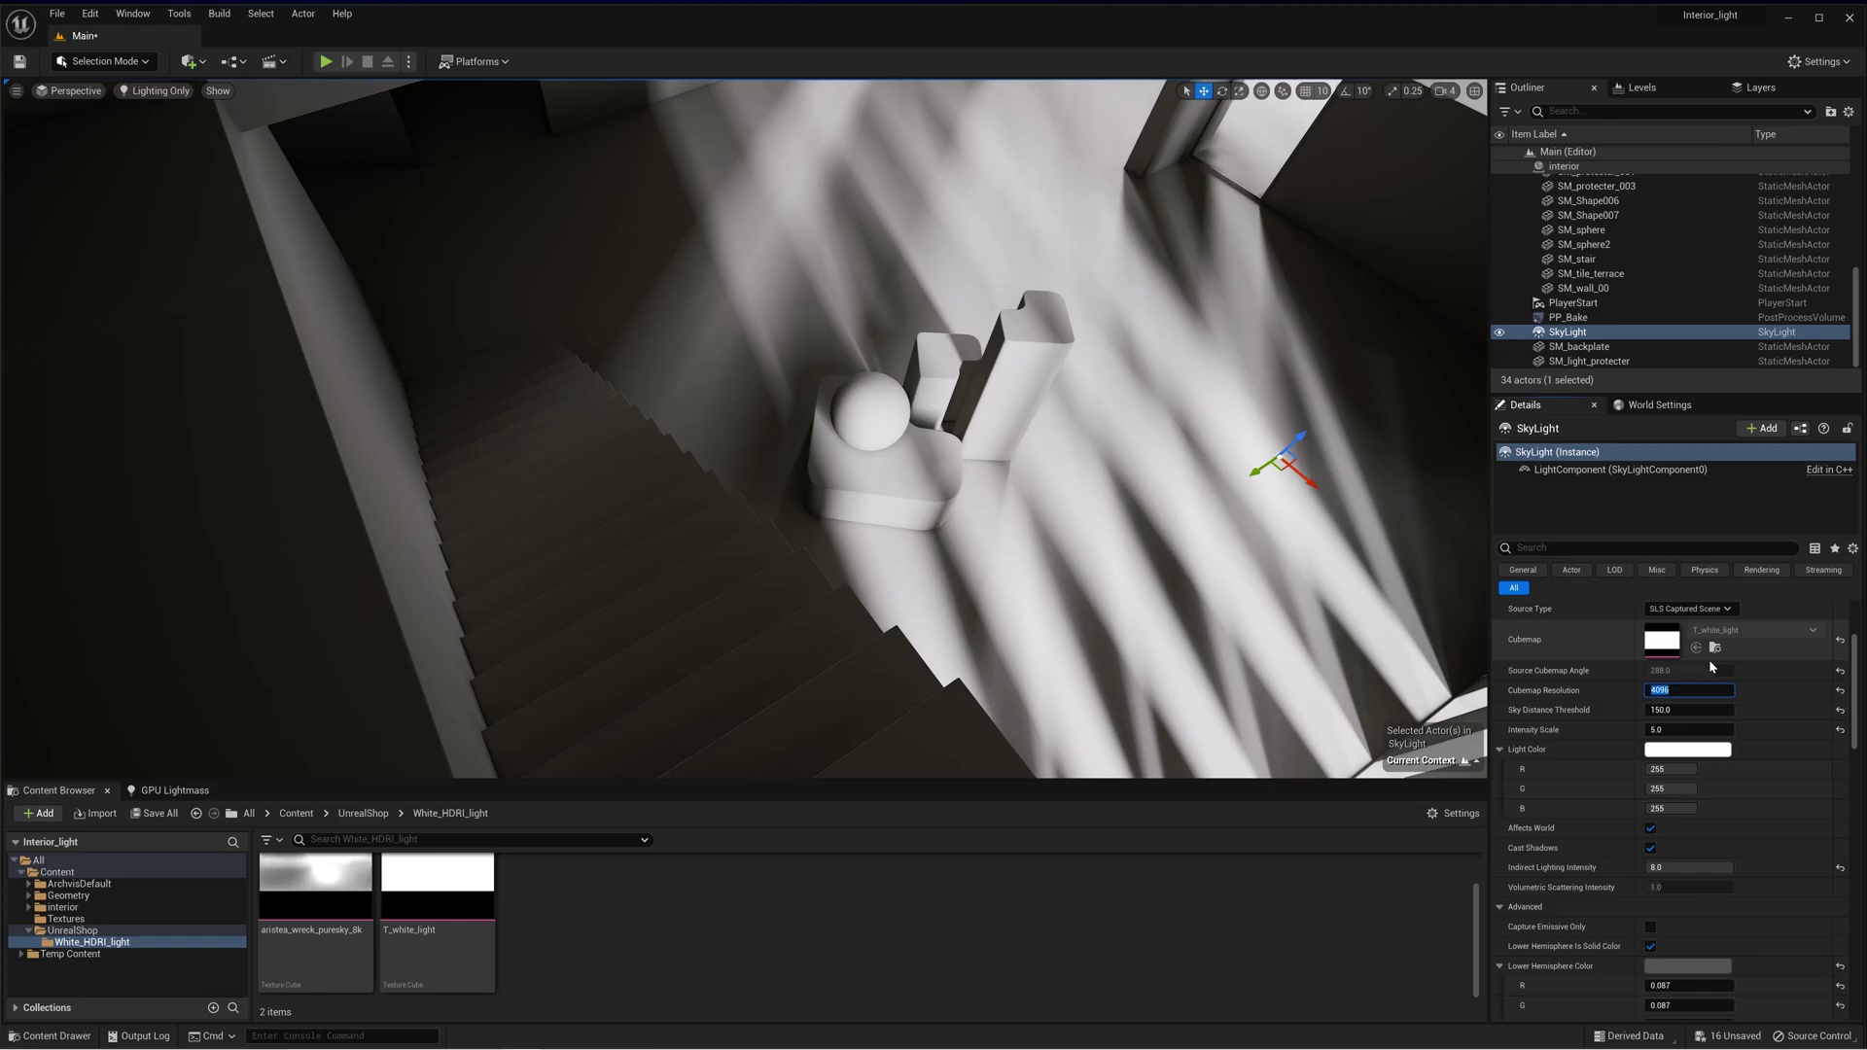
pyautogui.press('Return')
pyautogui.press('F9')
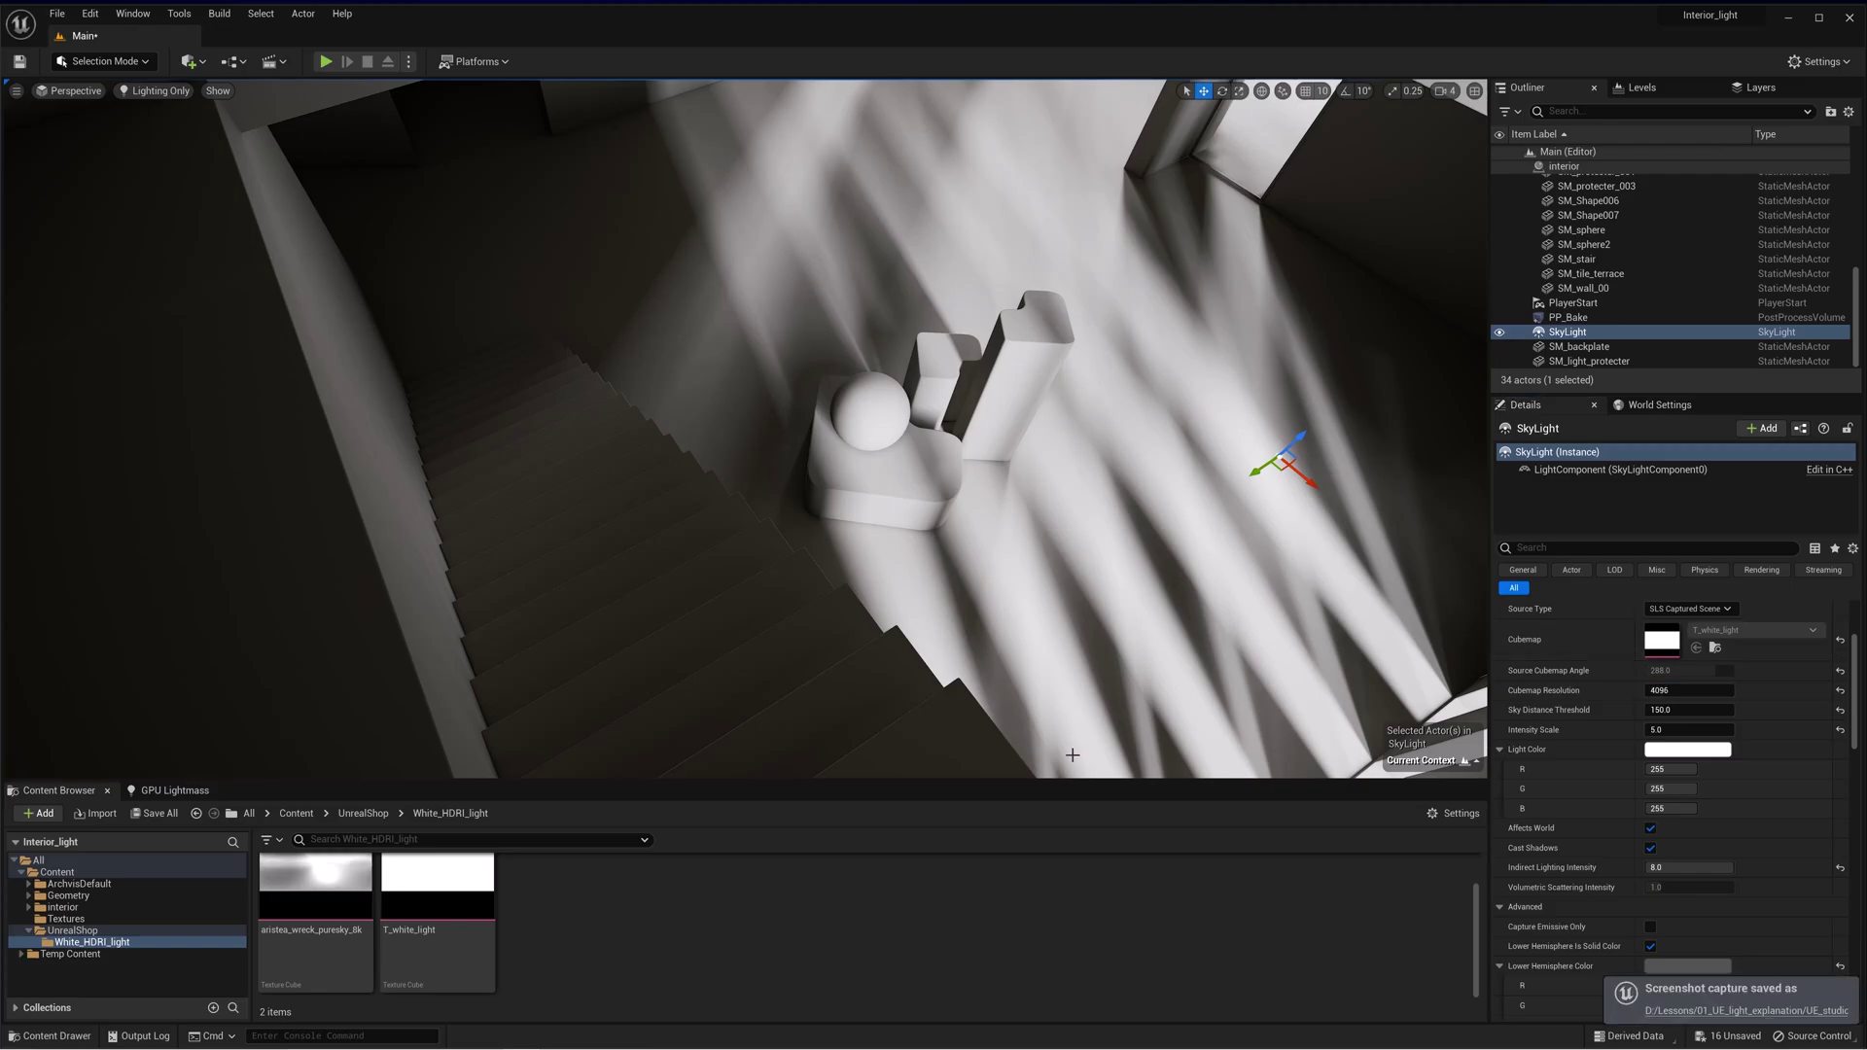
# Open the folder of saved viewport screenshots and rename the two captures 32 and 4096
pyautogui.click(1736, 1011)
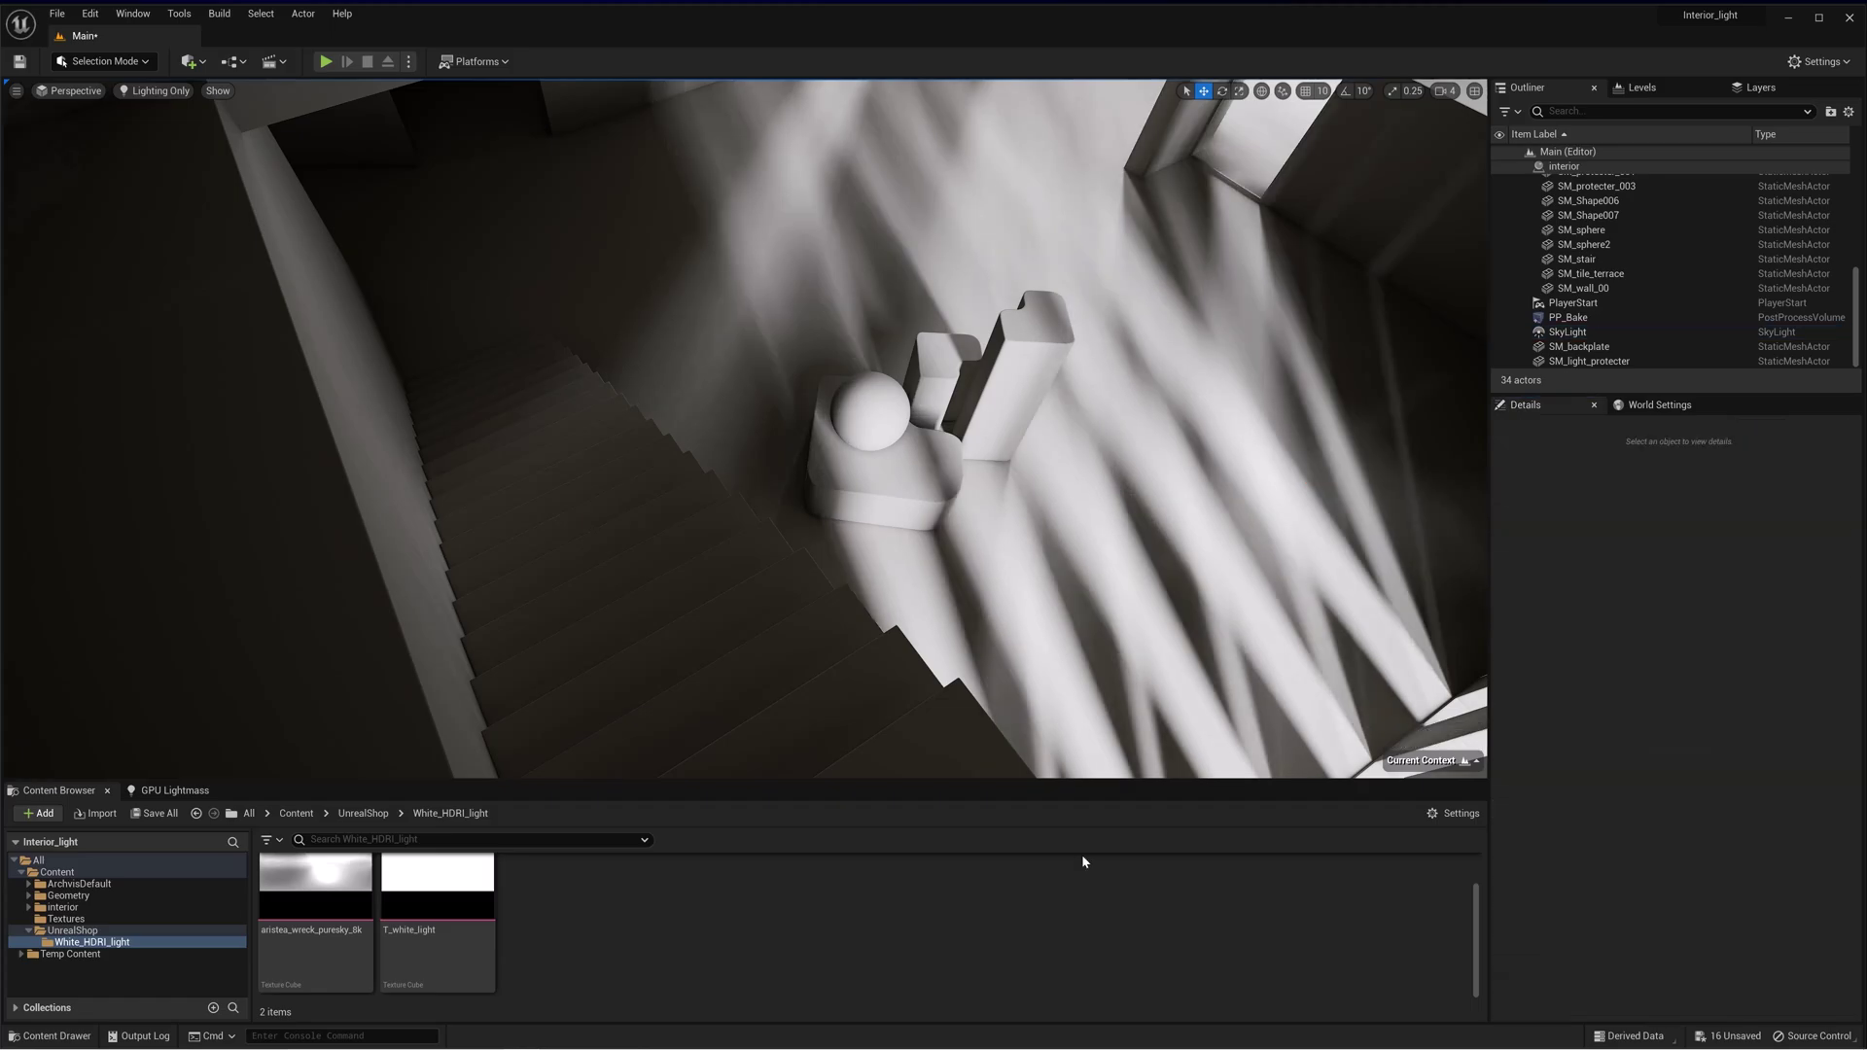
pyautogui.click(1747, 1011)
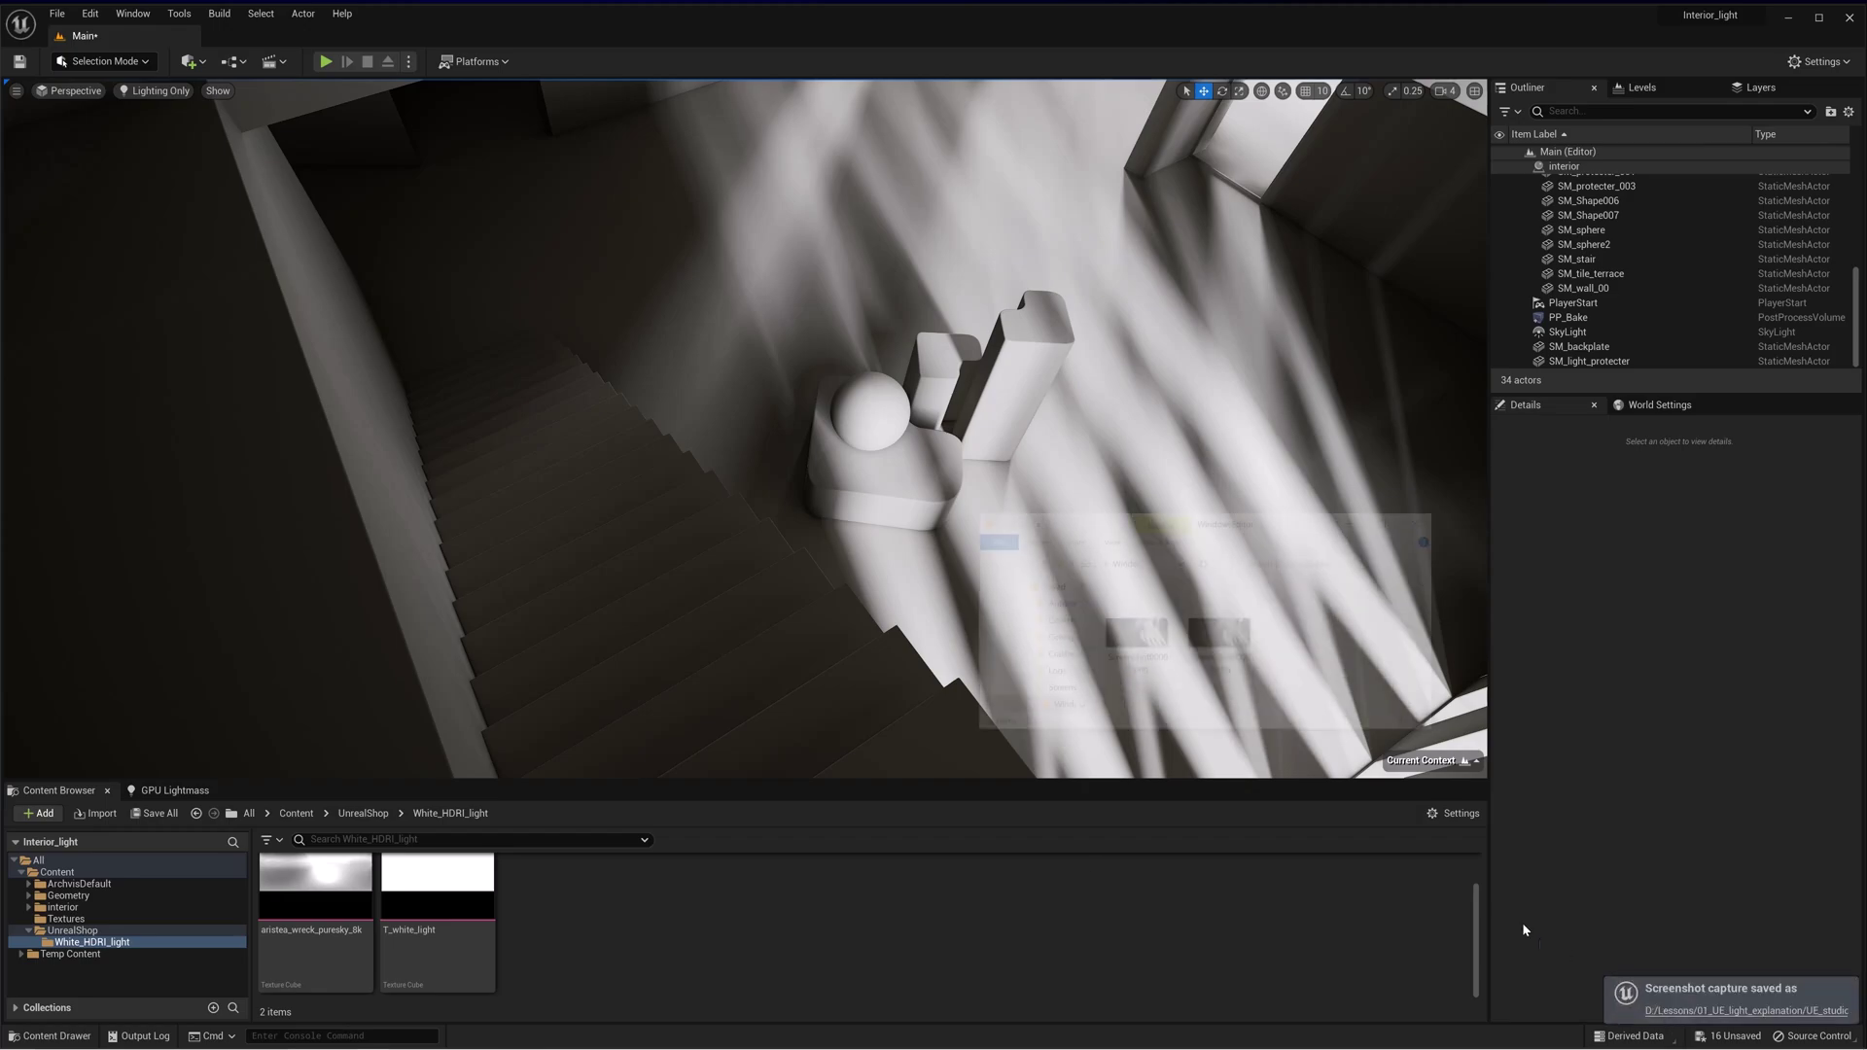
pyautogui.press('F2')
pyautogui.write('32')
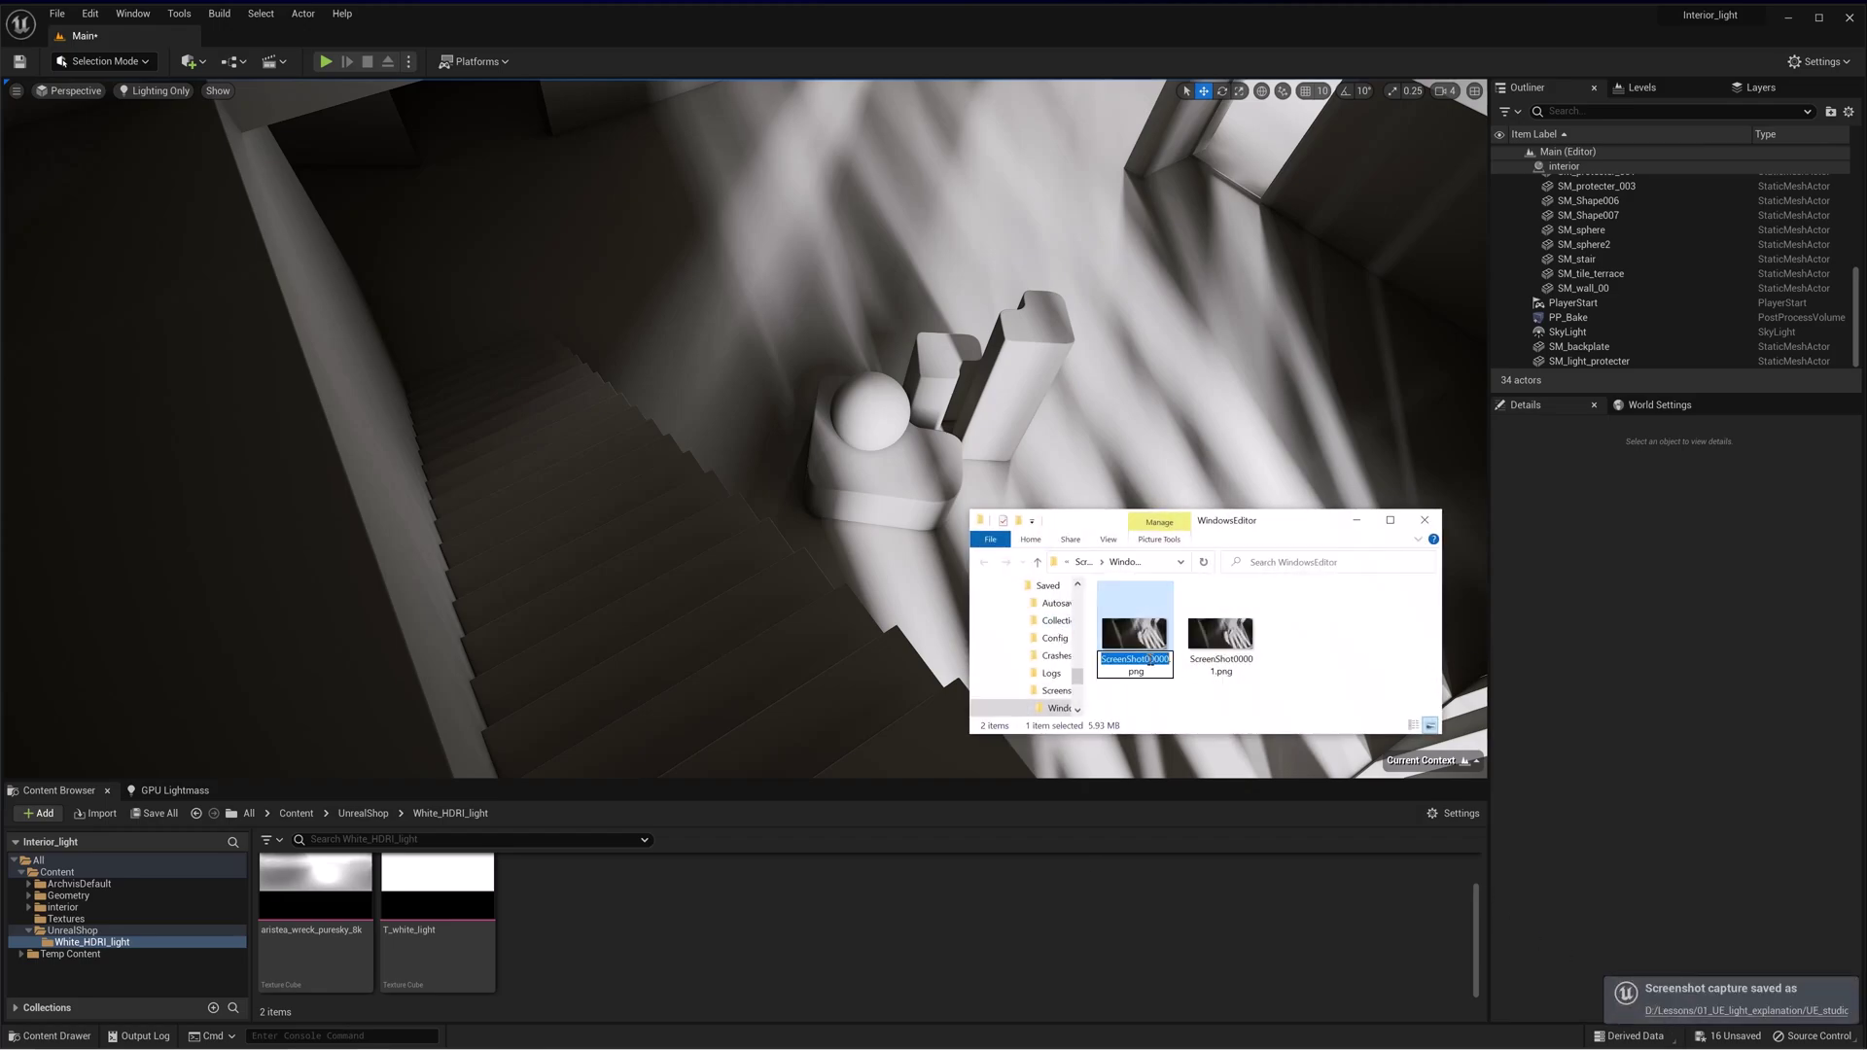
pyautogui.press('Tab')
pyautogui.write('4096')
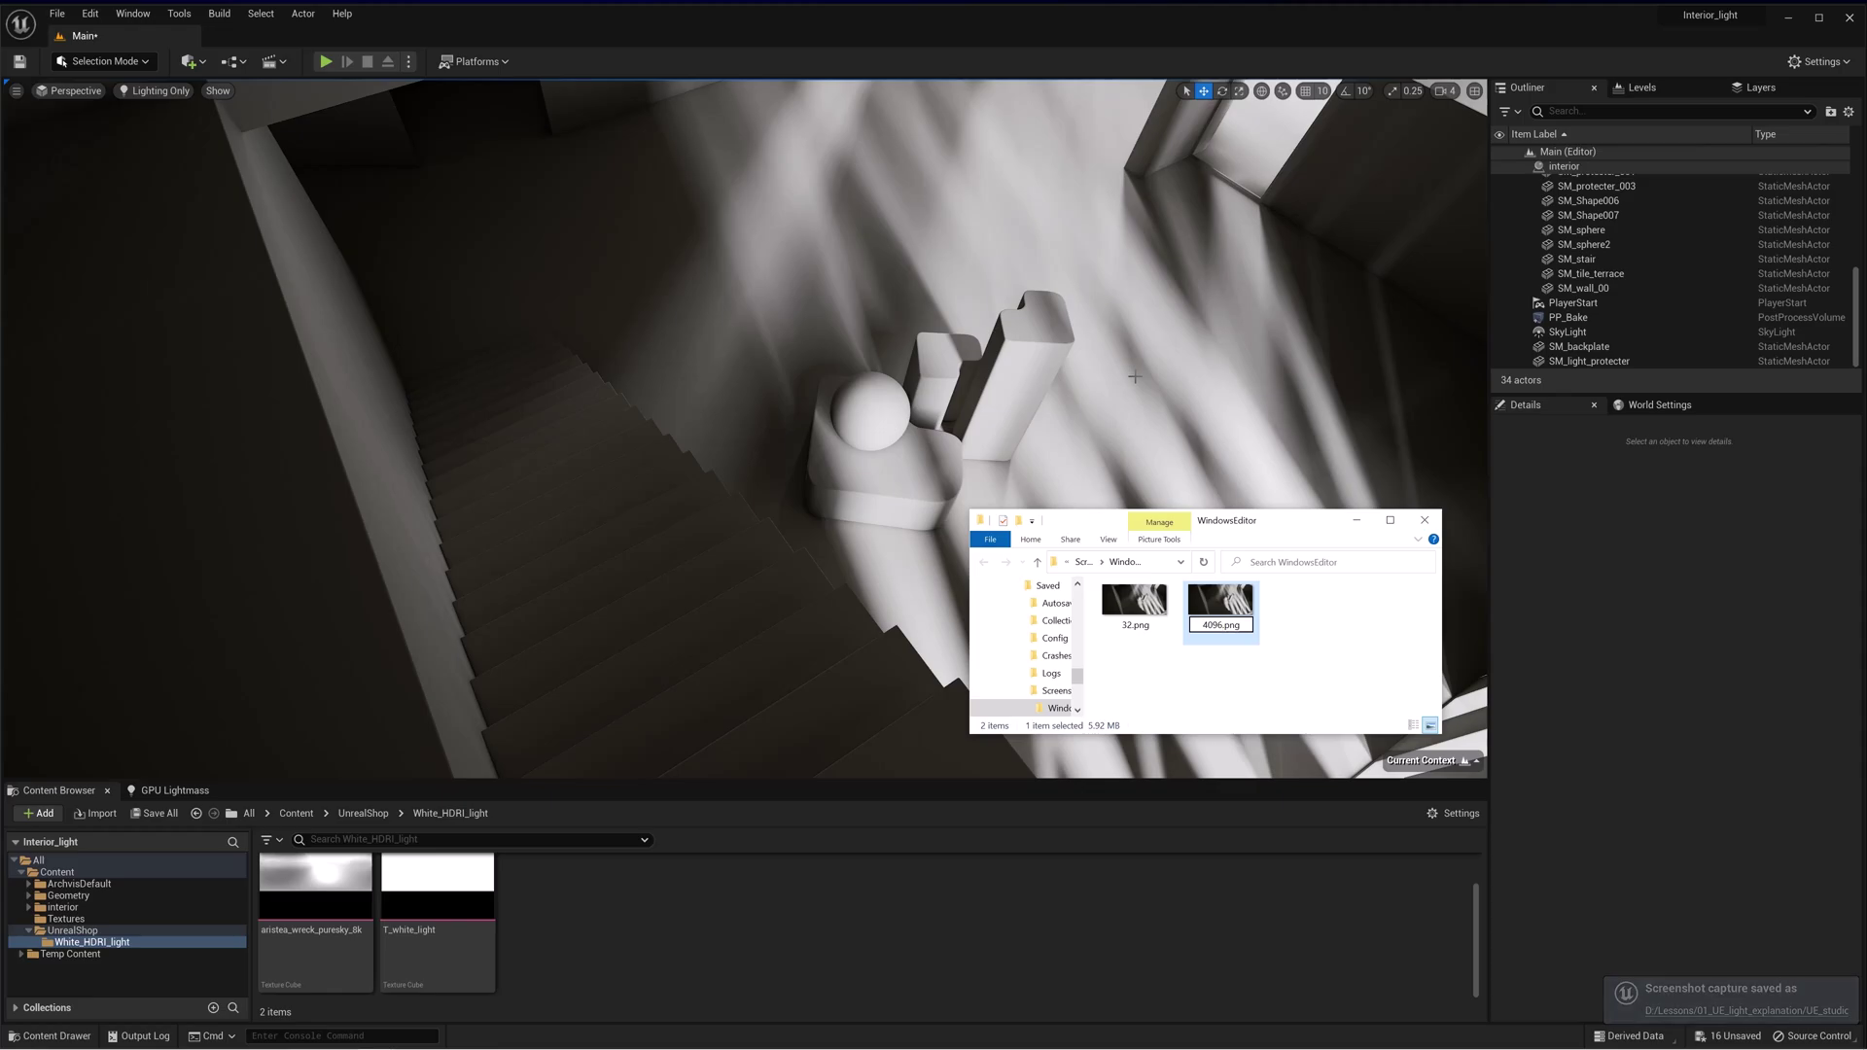
pyautogui.press('Return')
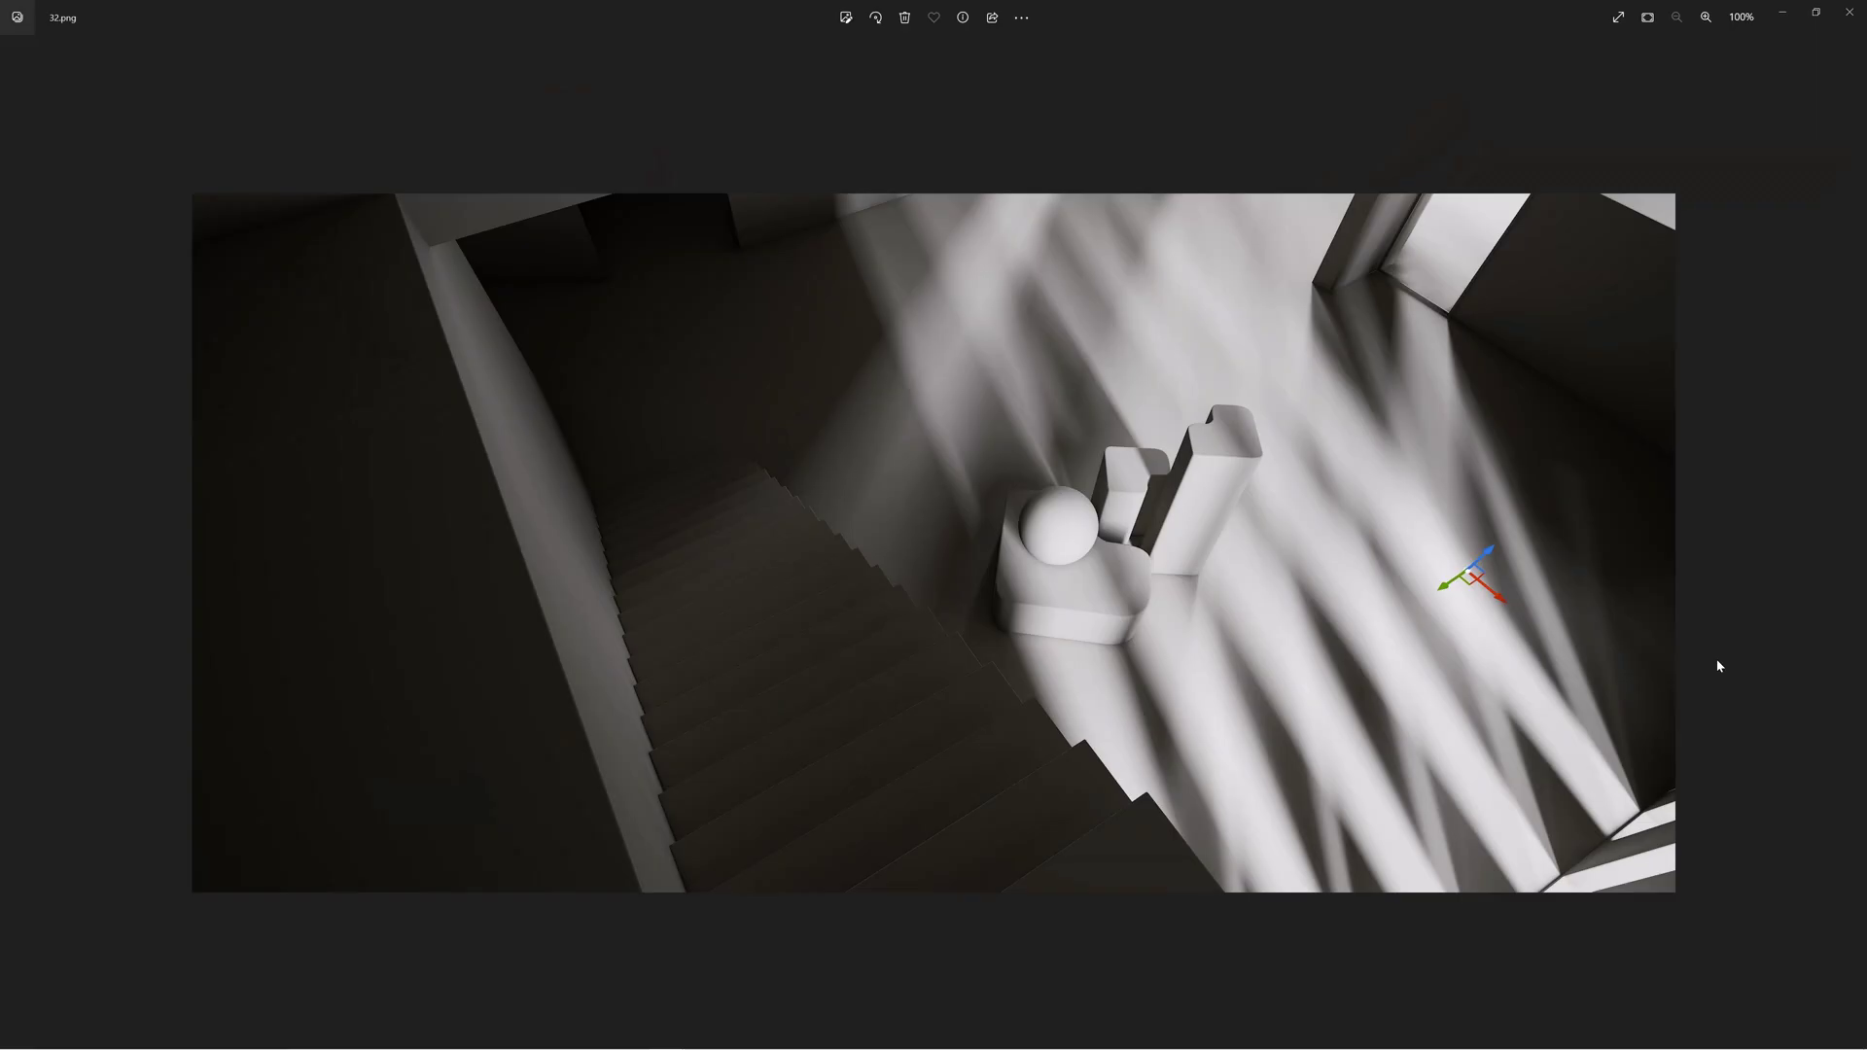
# Compare the floor shadows in 32.png and 4096.png by alternating between the two images
pyautogui.press('Right')
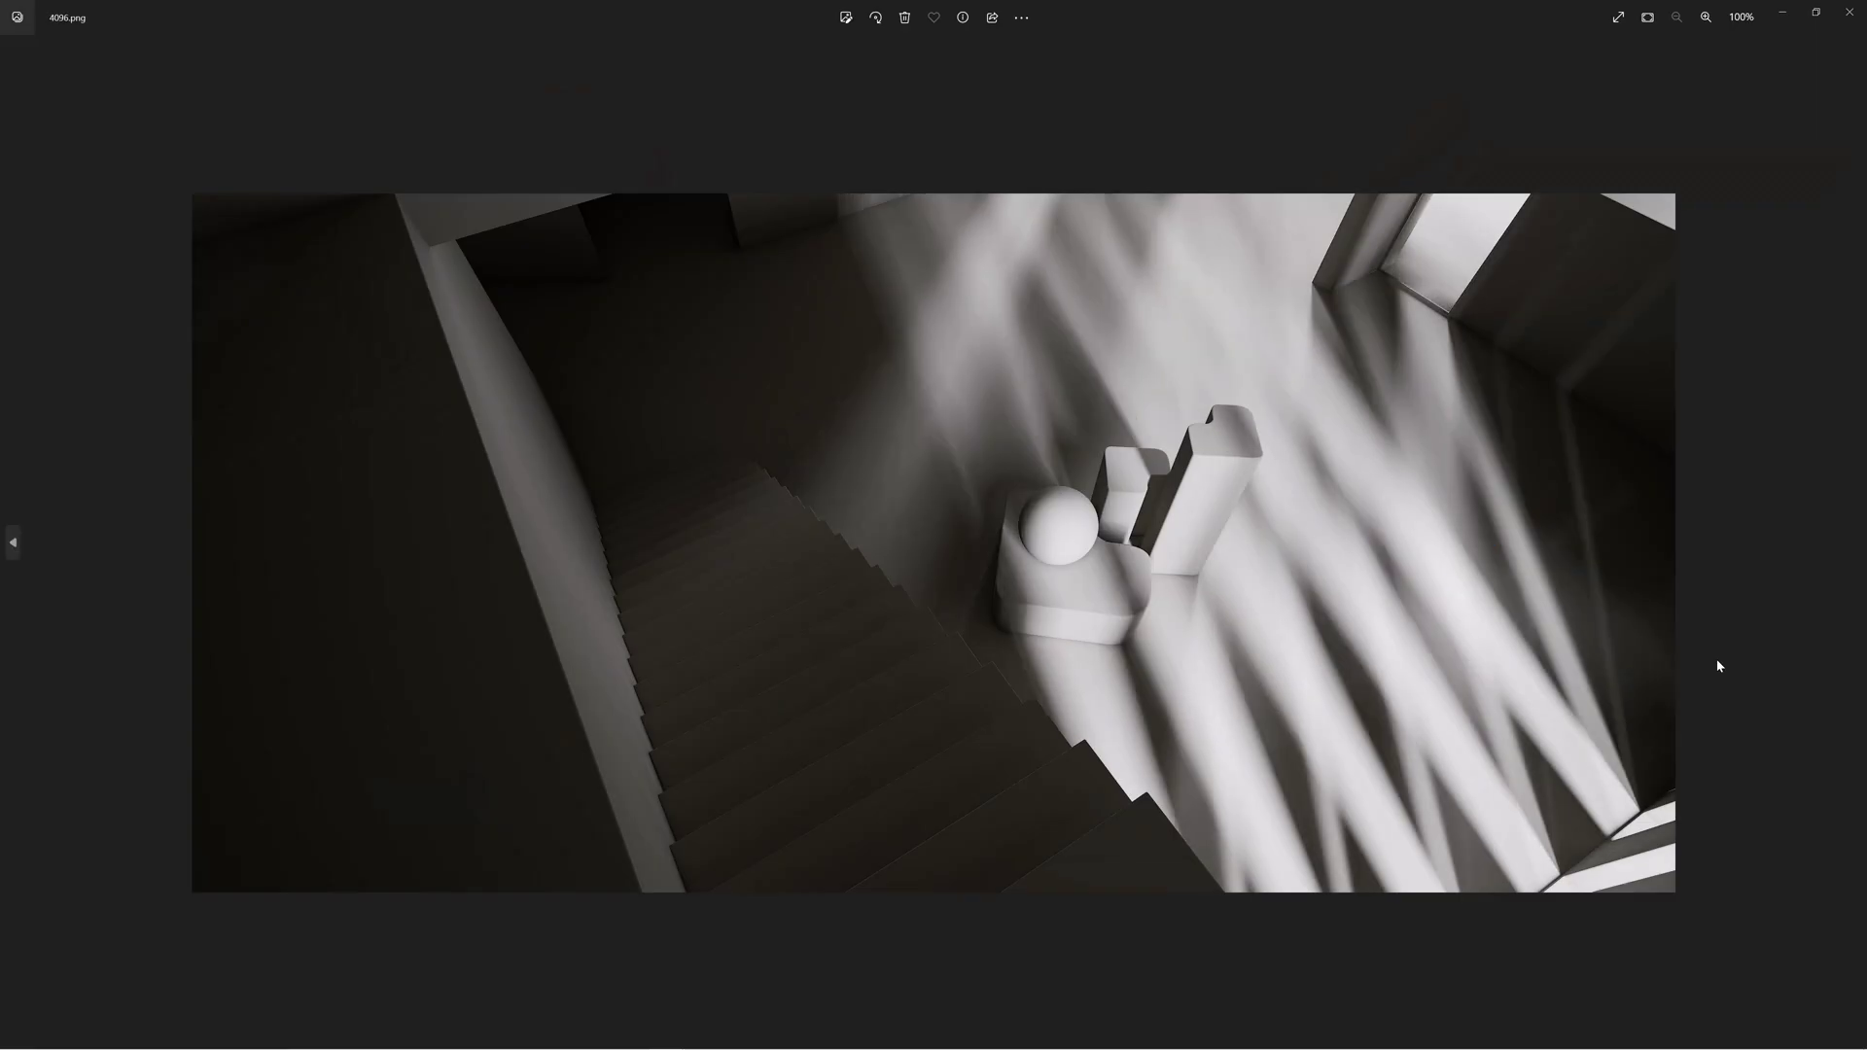
pyautogui.press('Left')
pyautogui.press('Right')
pyautogui.press('Left')
pyautogui.press('Right')
pyautogui.press('Left')
pyautogui.press('Right')
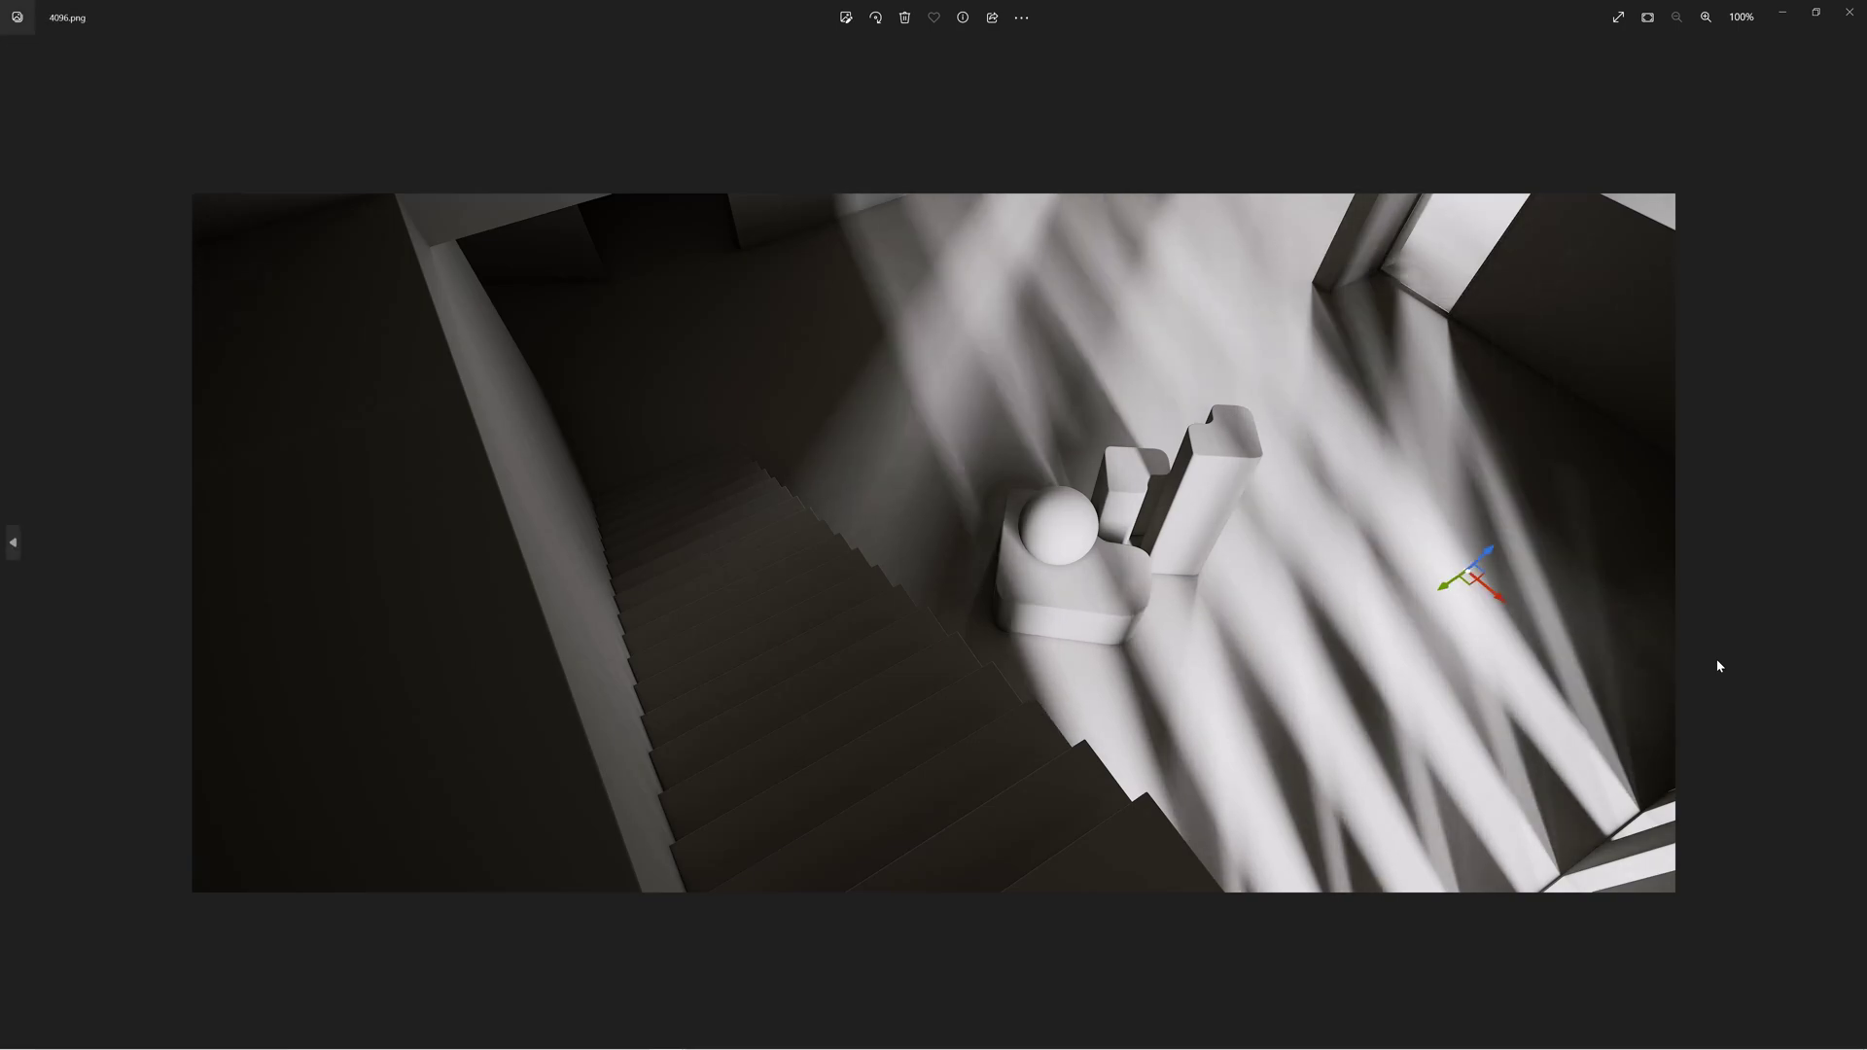
pyautogui.press('Left')
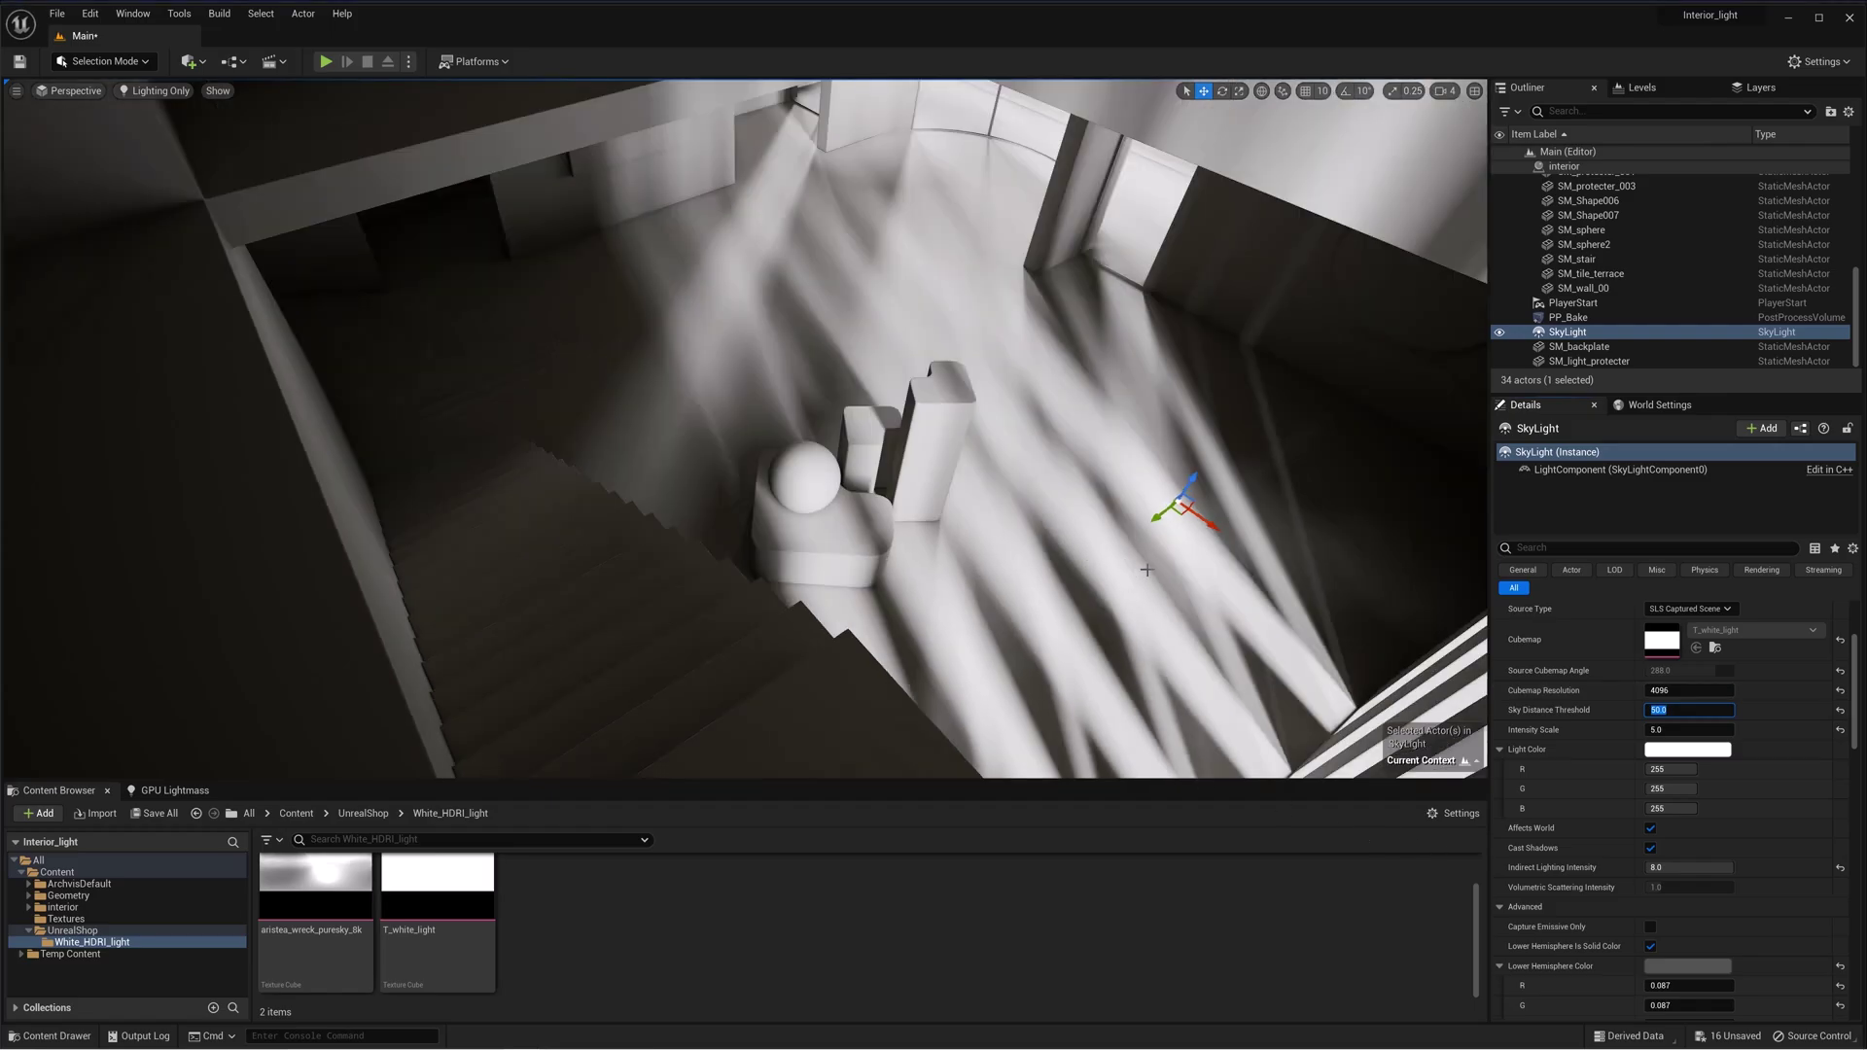
# Set the SkyLight's Sky Distance Threshold to 10 and inspect the shadows across the room
pyautogui.moveTo(1238, 551); pyautogui.dragTo(1157, 496, button='right')
pyautogui.click(1671, 711)
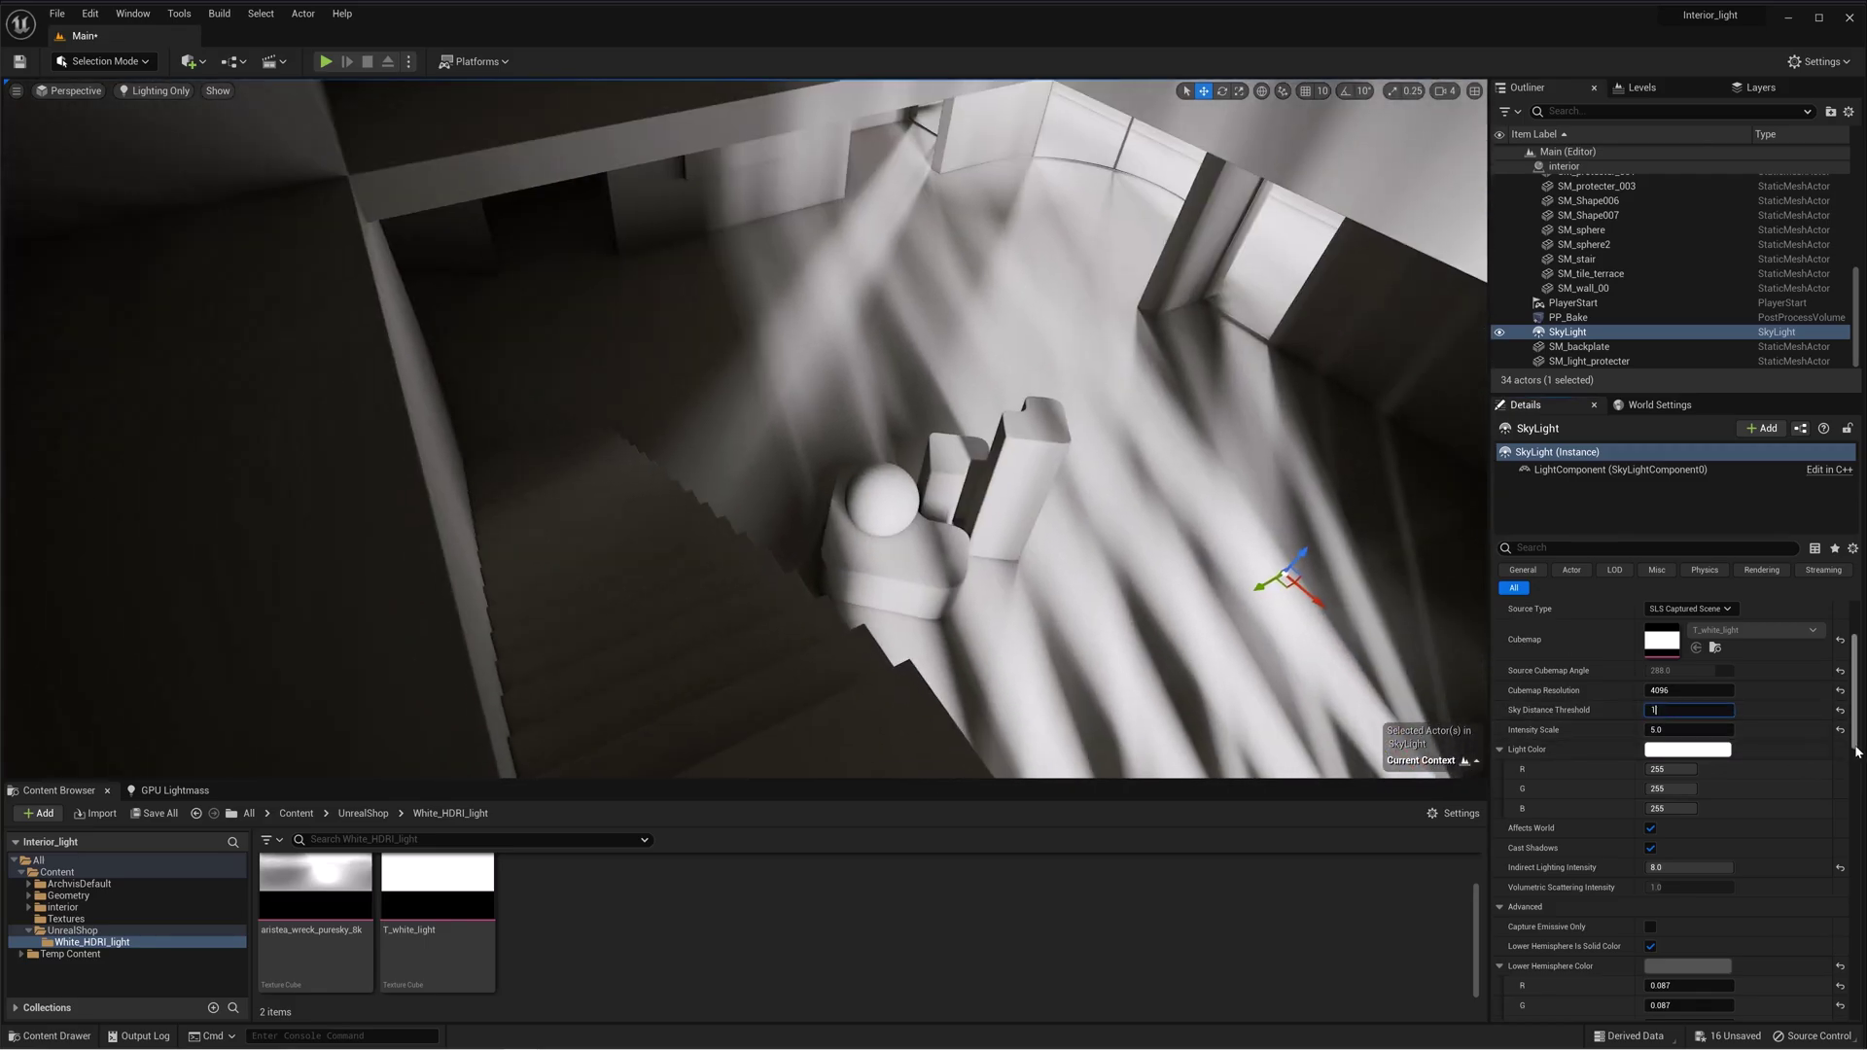
pyautogui.moveTo(1392, 596); pyautogui.dragTo(1439, 389, button='right')
pyautogui.moveTo(1400, 525); pyautogui.dragTo(982, 583, button='right')
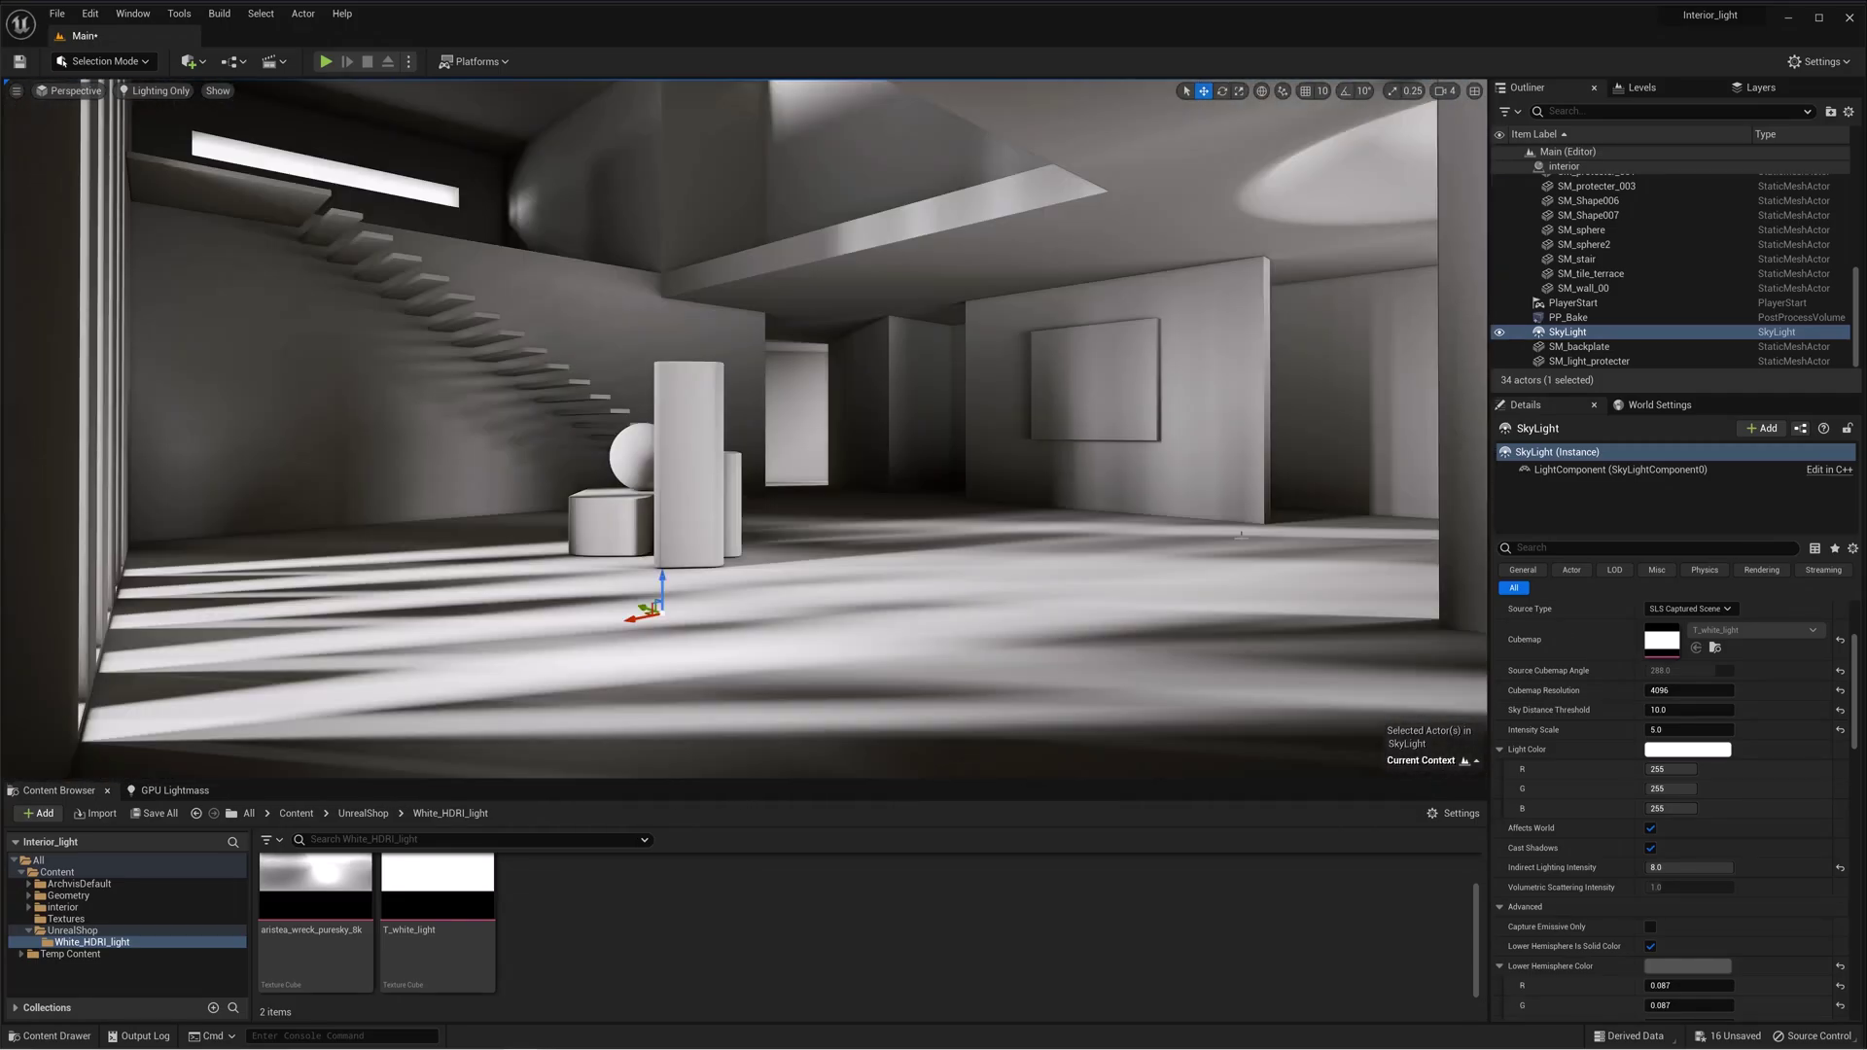
# Set the SkyLight's Sky Distance Threshold to 0 and its Indirect Lighting Intensity to 1
pyautogui.click(1671, 716)
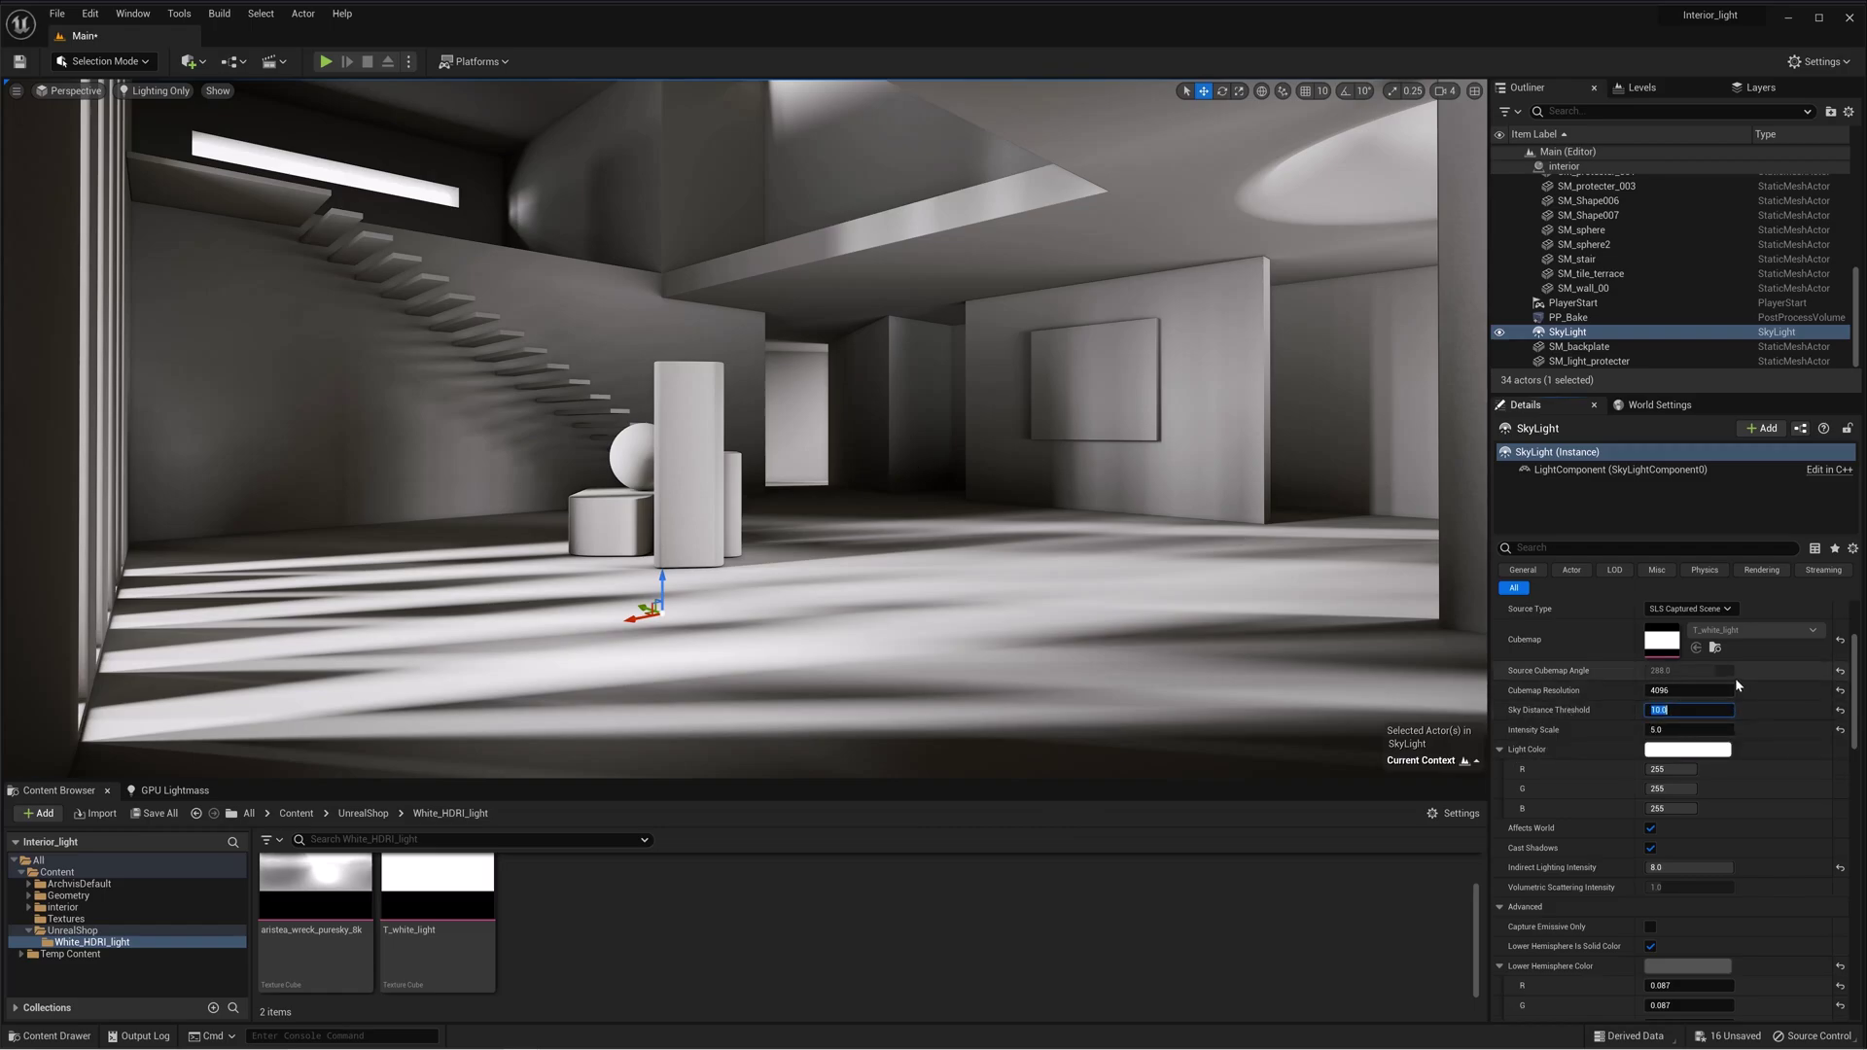
pyautogui.write('0')
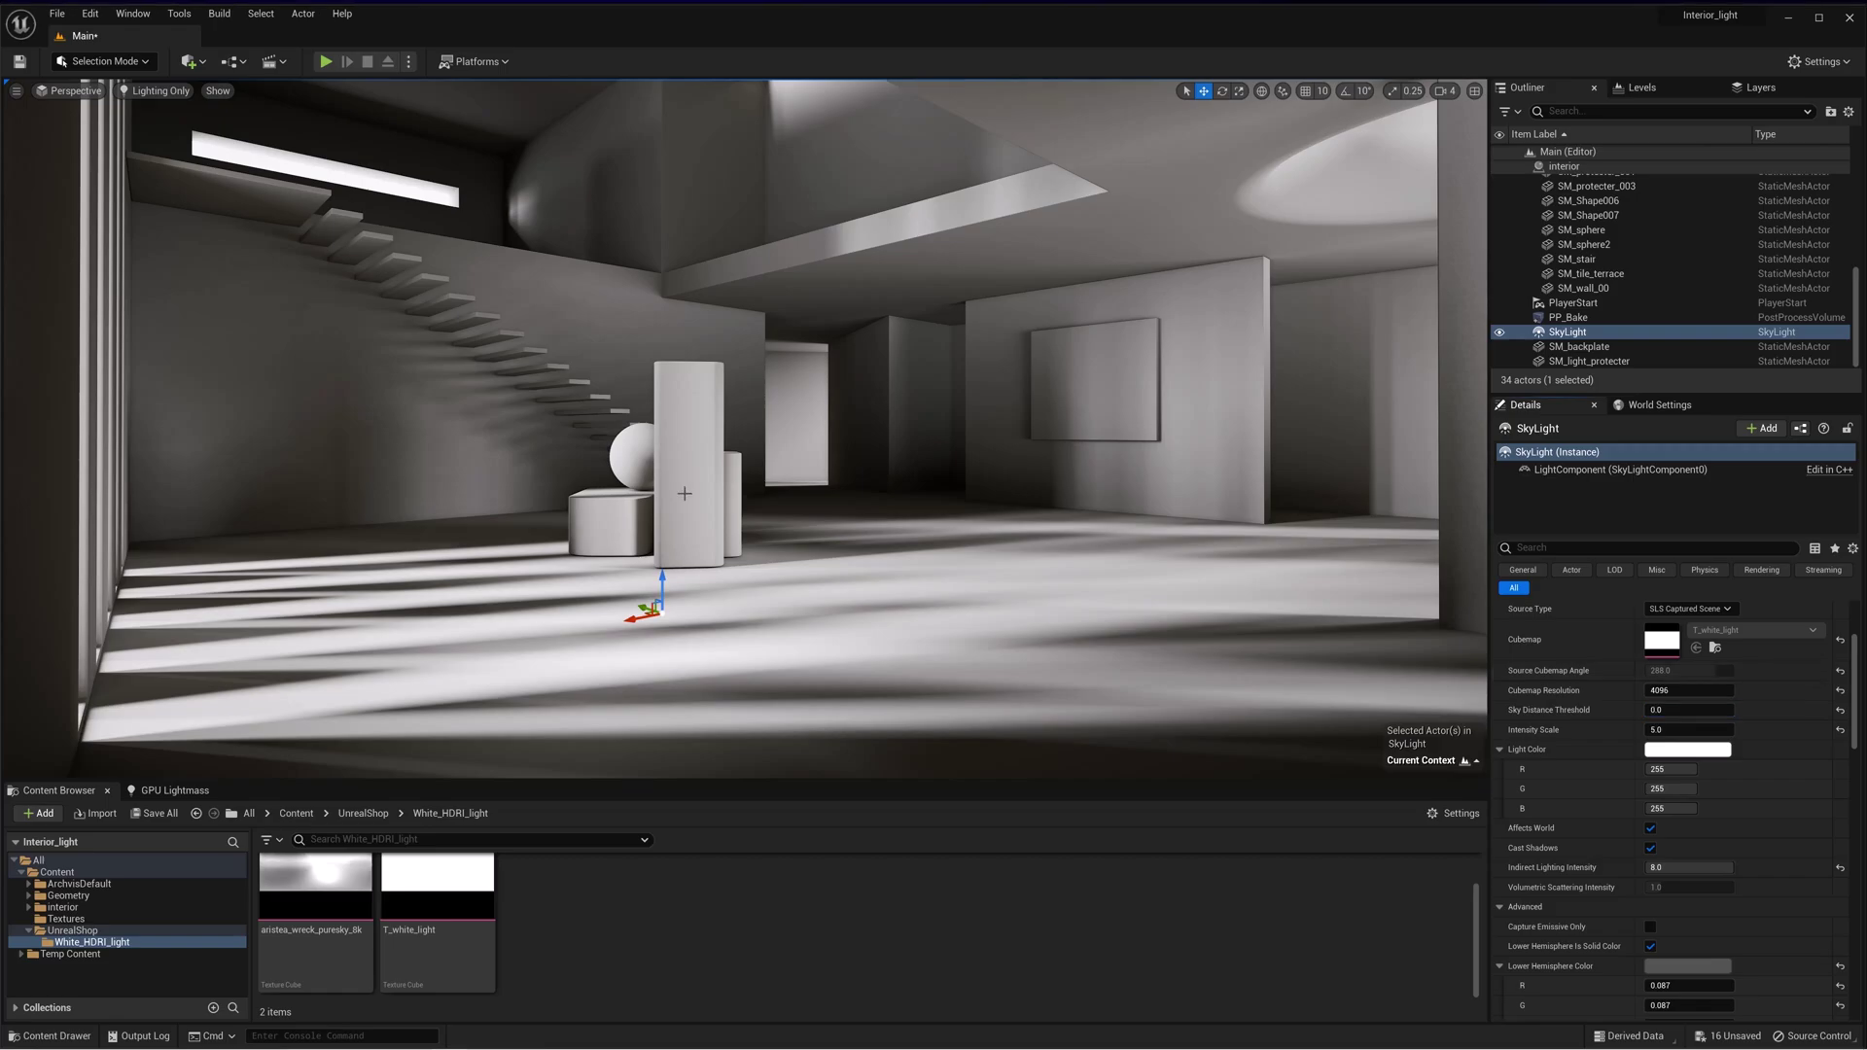
pyautogui.press('Return')
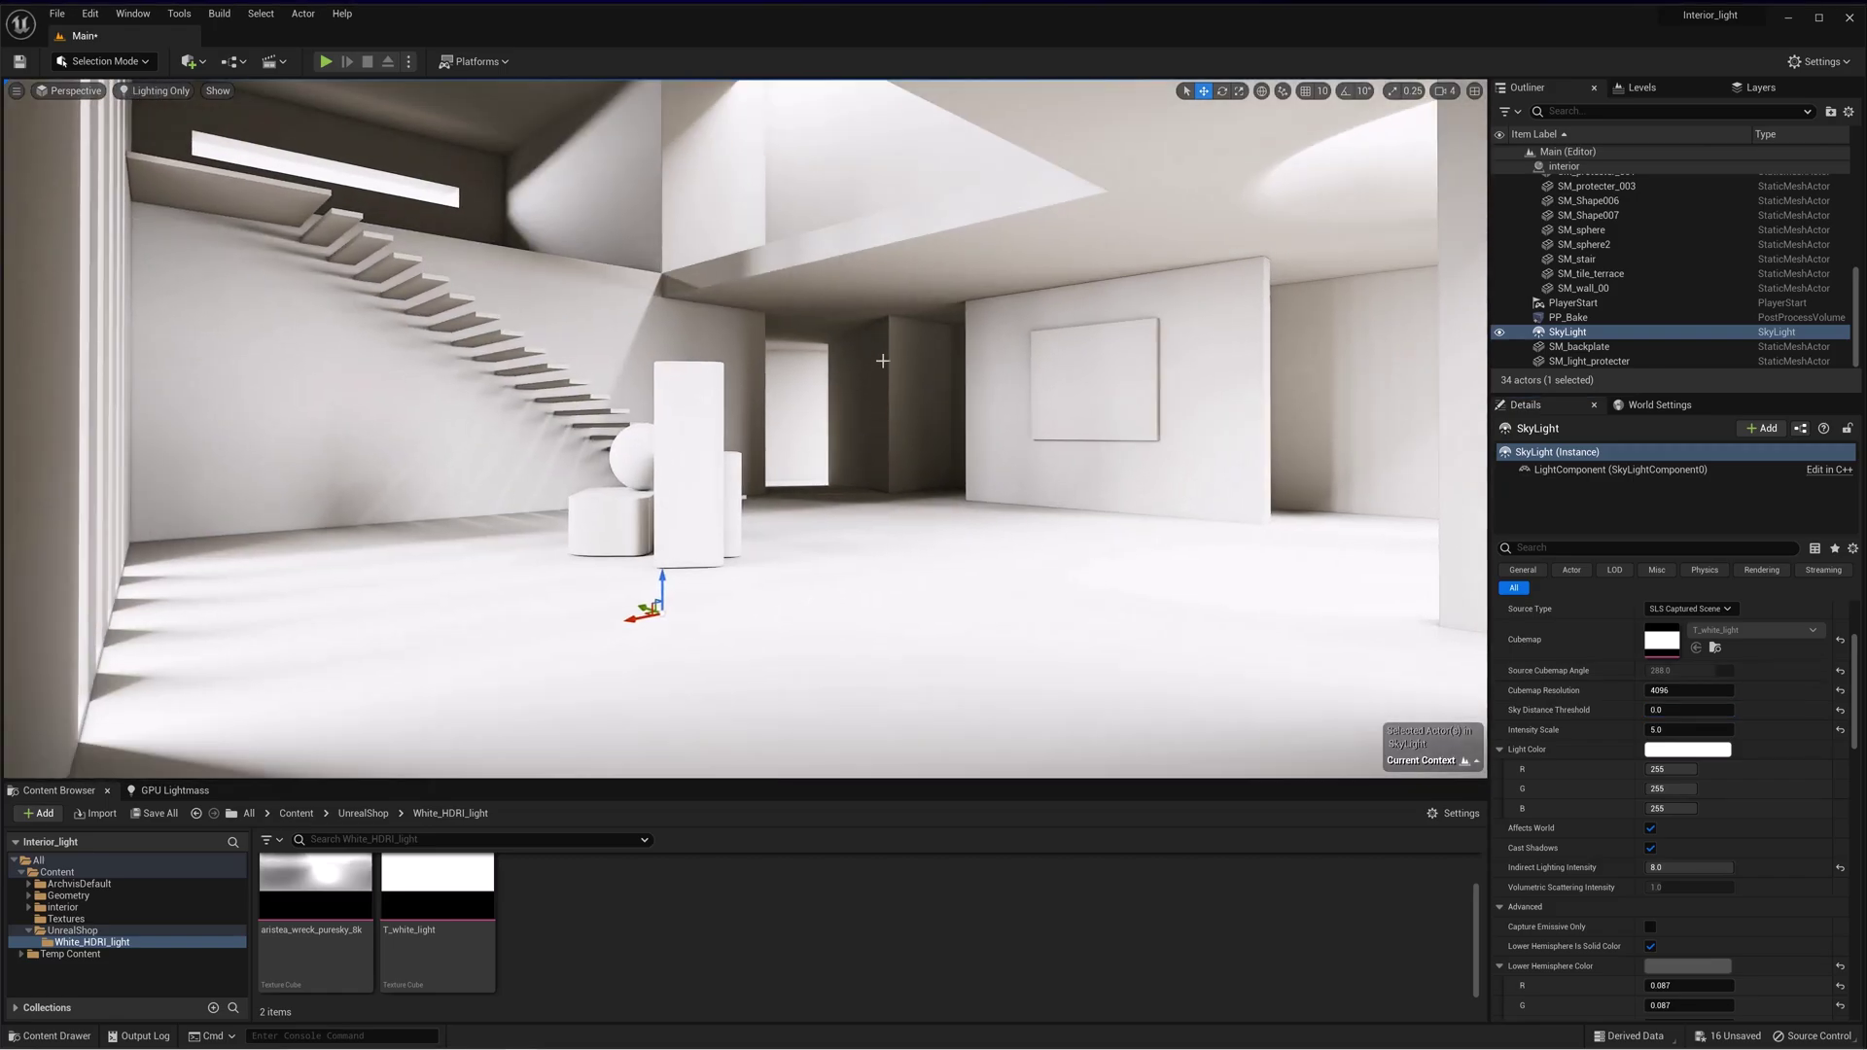
pyautogui.click(1684, 867)
pyautogui.press('Return')
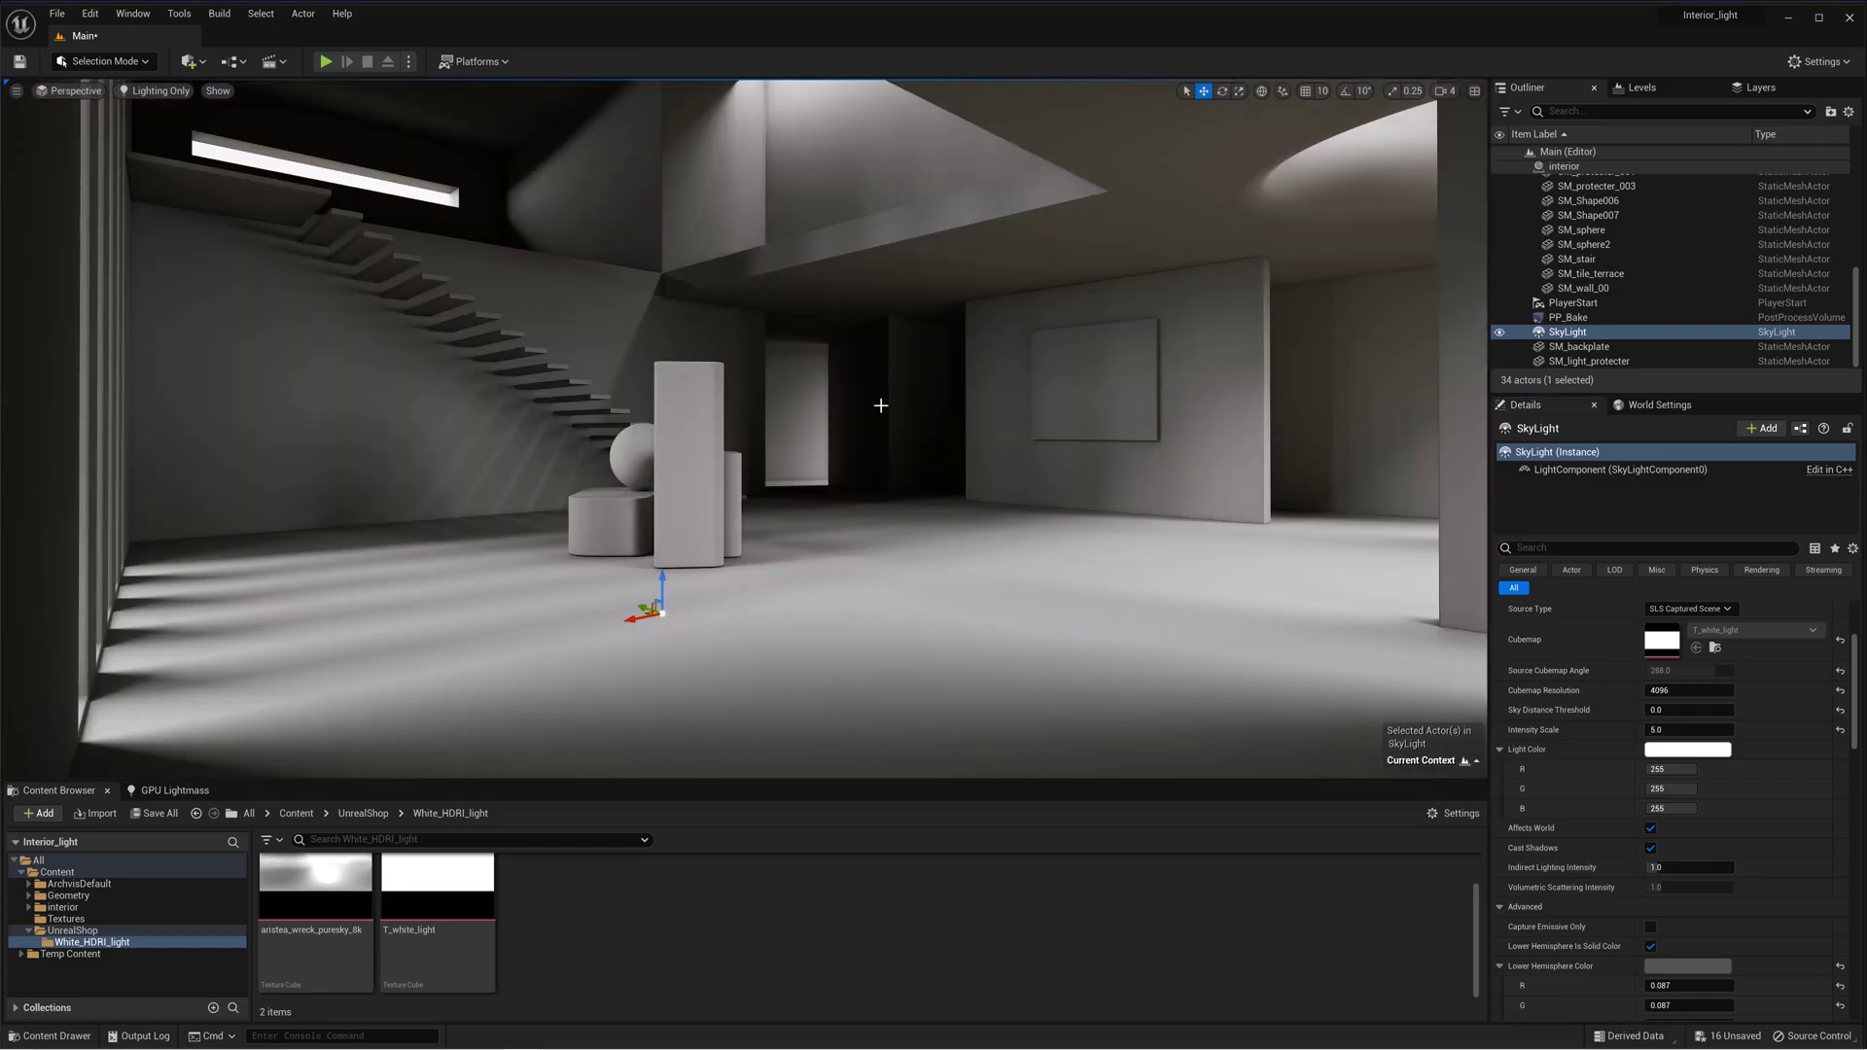
# Restore the SkyLight's Sky Distance Threshold to 3000 and review its Source Type options
pyautogui.click(1688, 710)
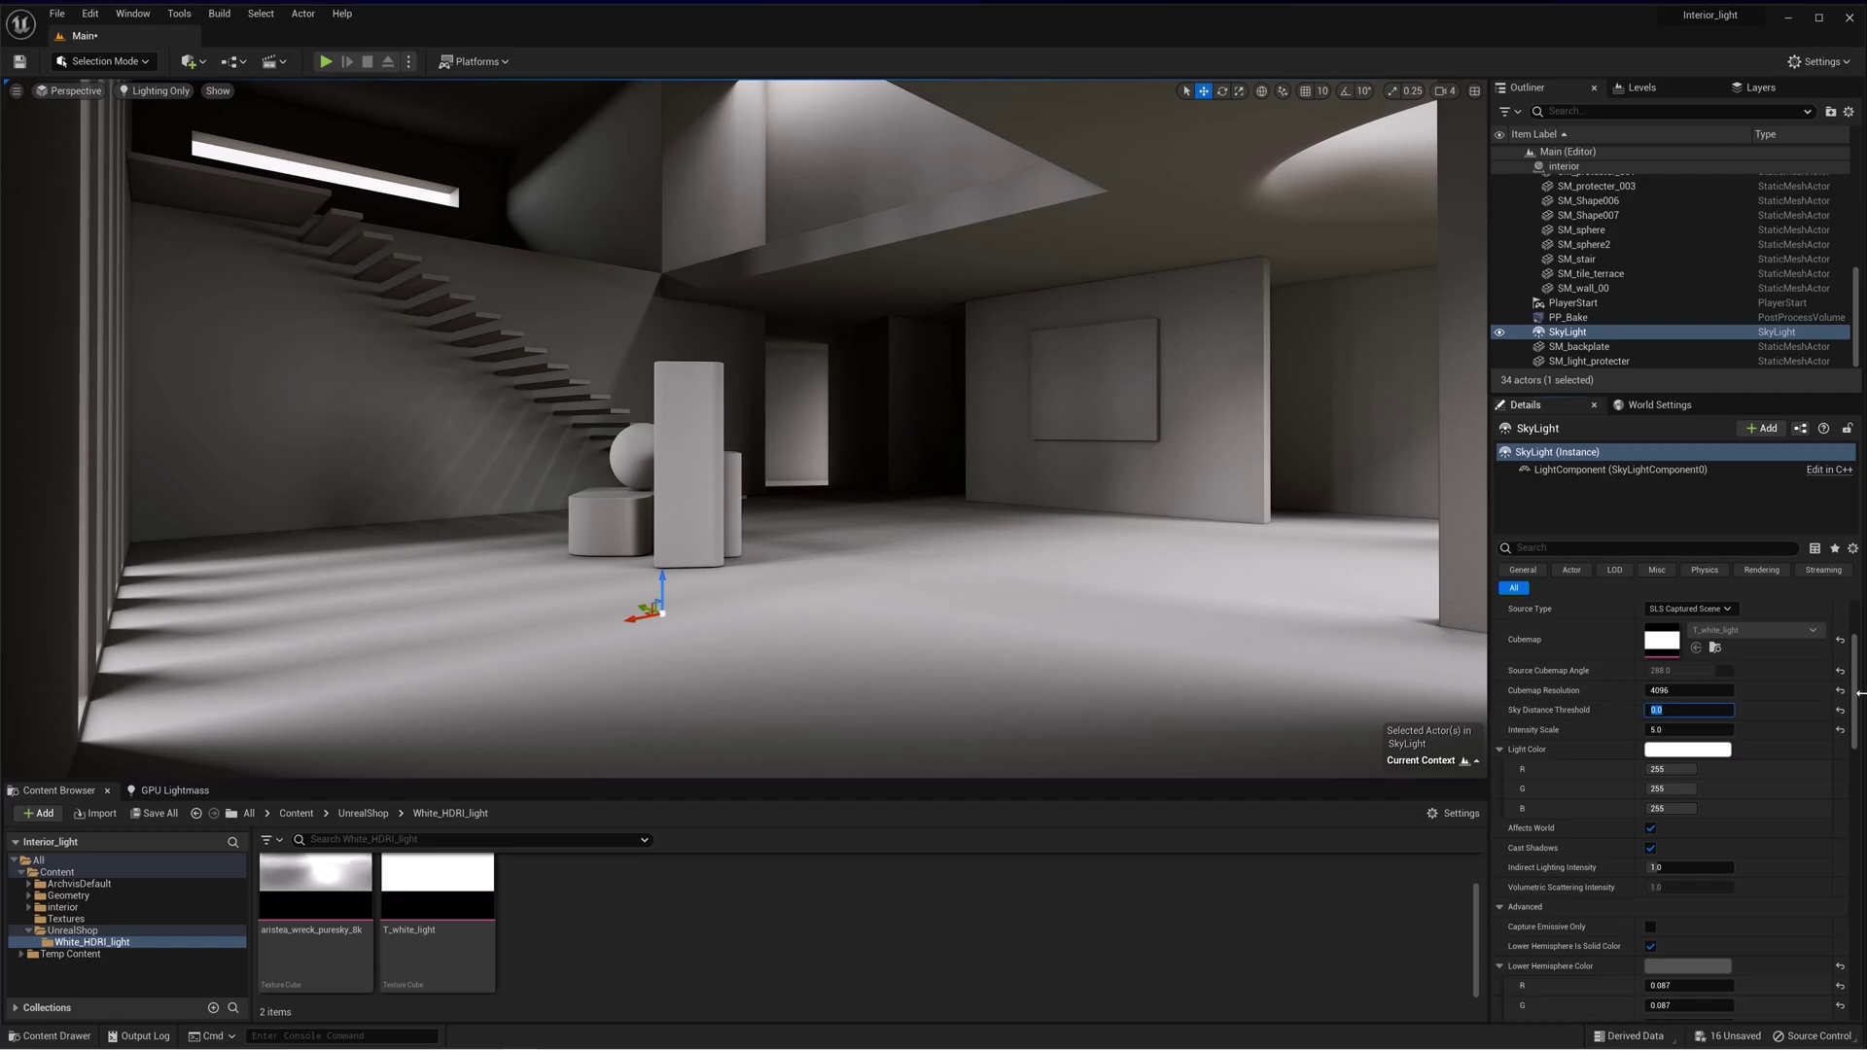
pyautogui.write('3000')
pyautogui.press('Return')
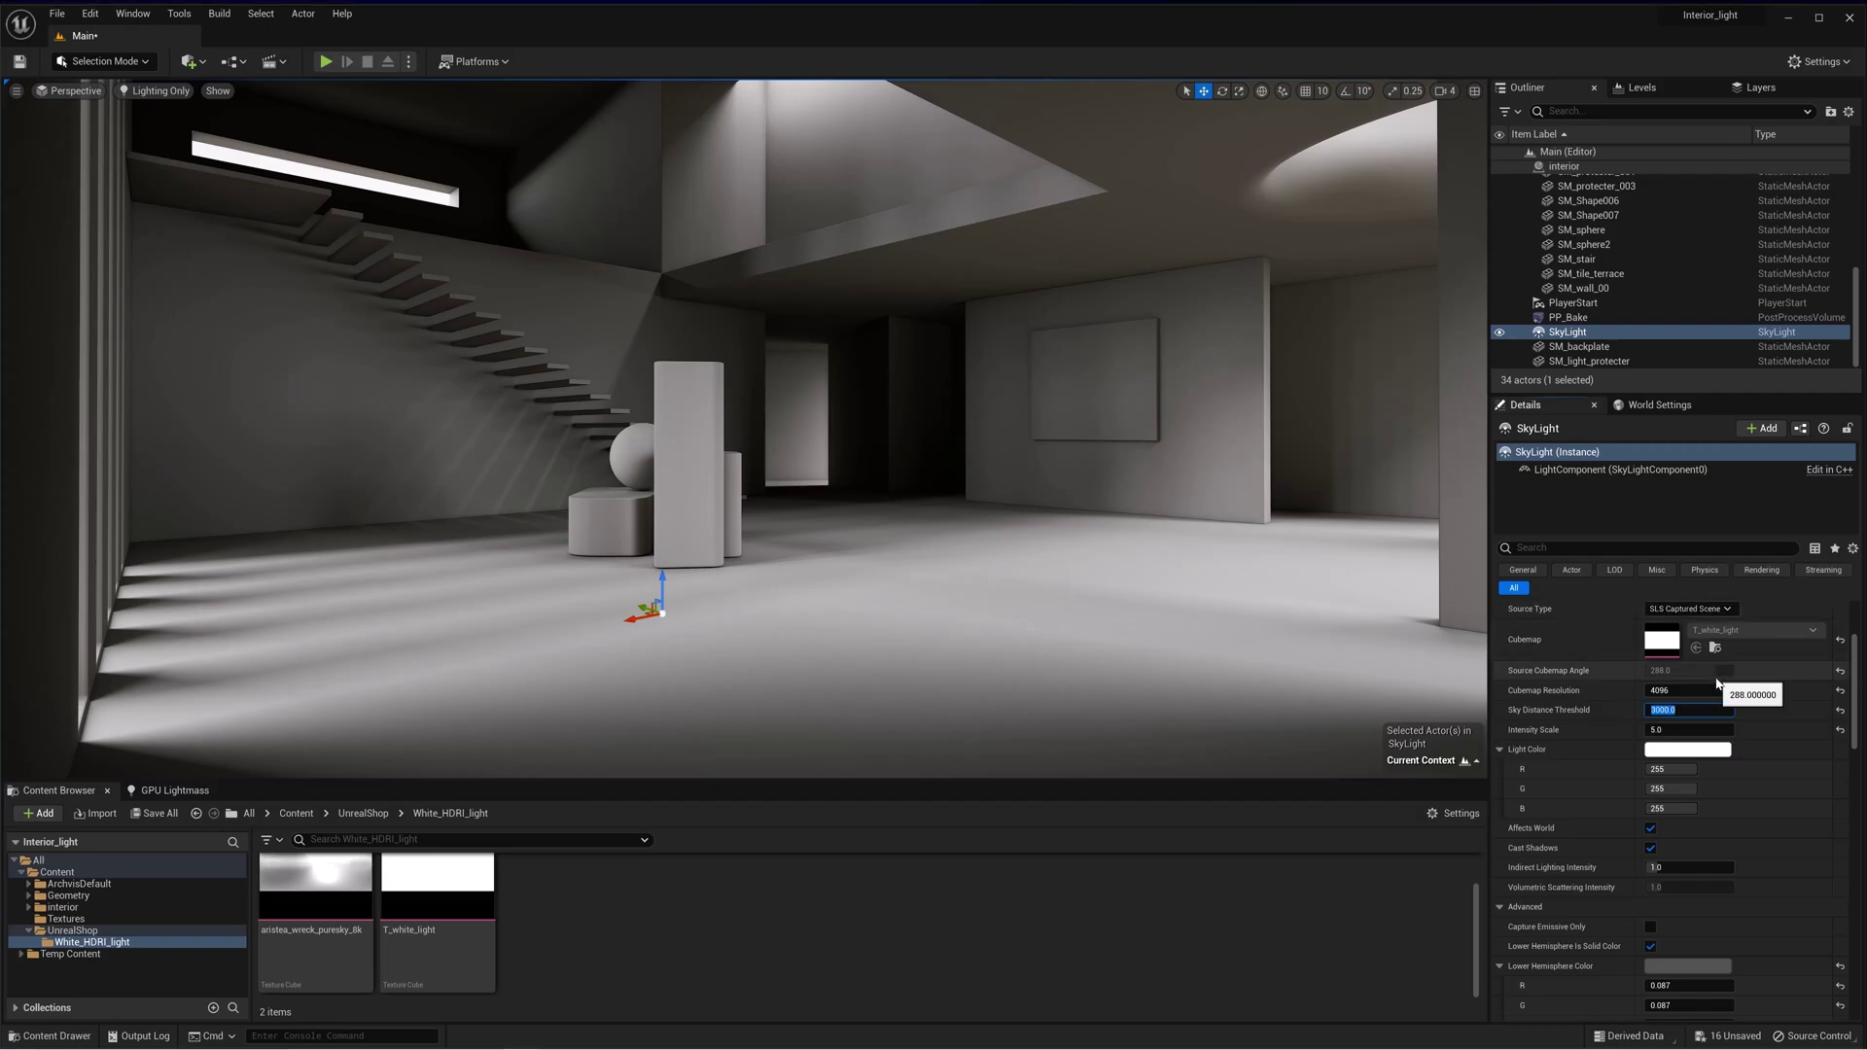
pyautogui.click(1689, 609)
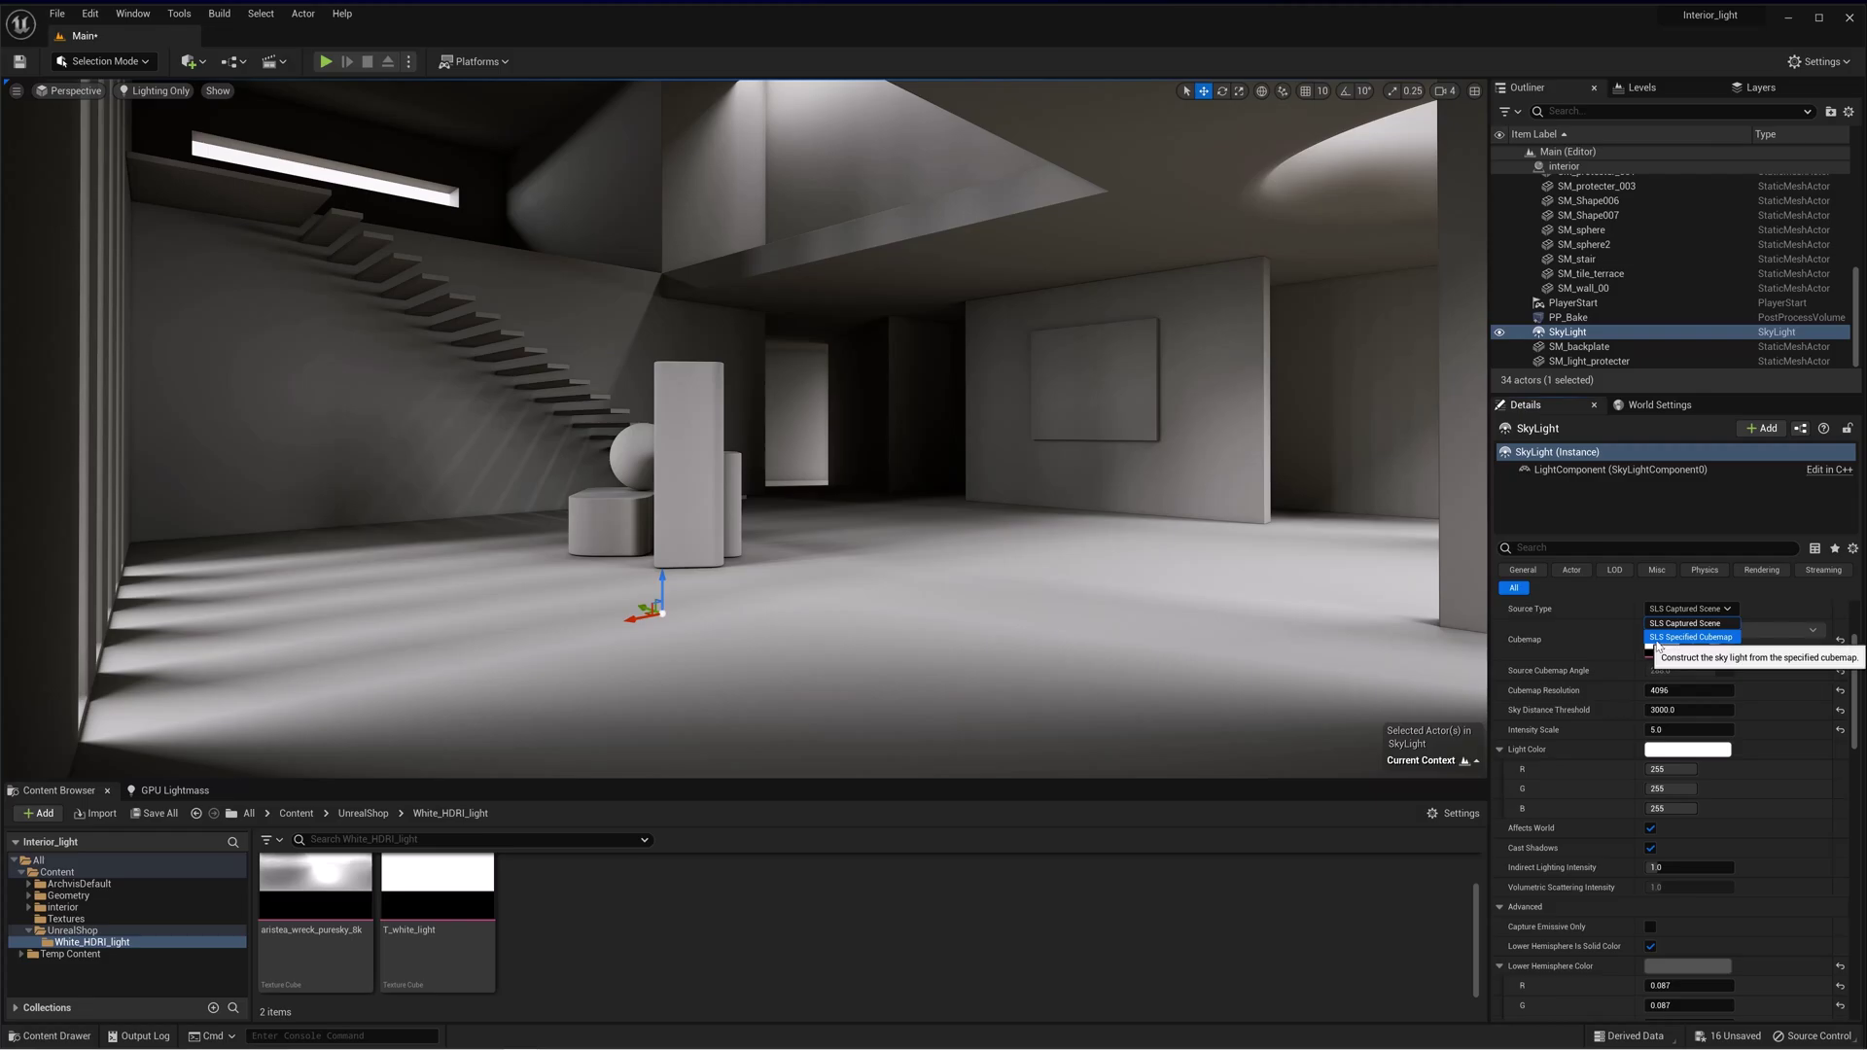
pyautogui.click(1654, 656)
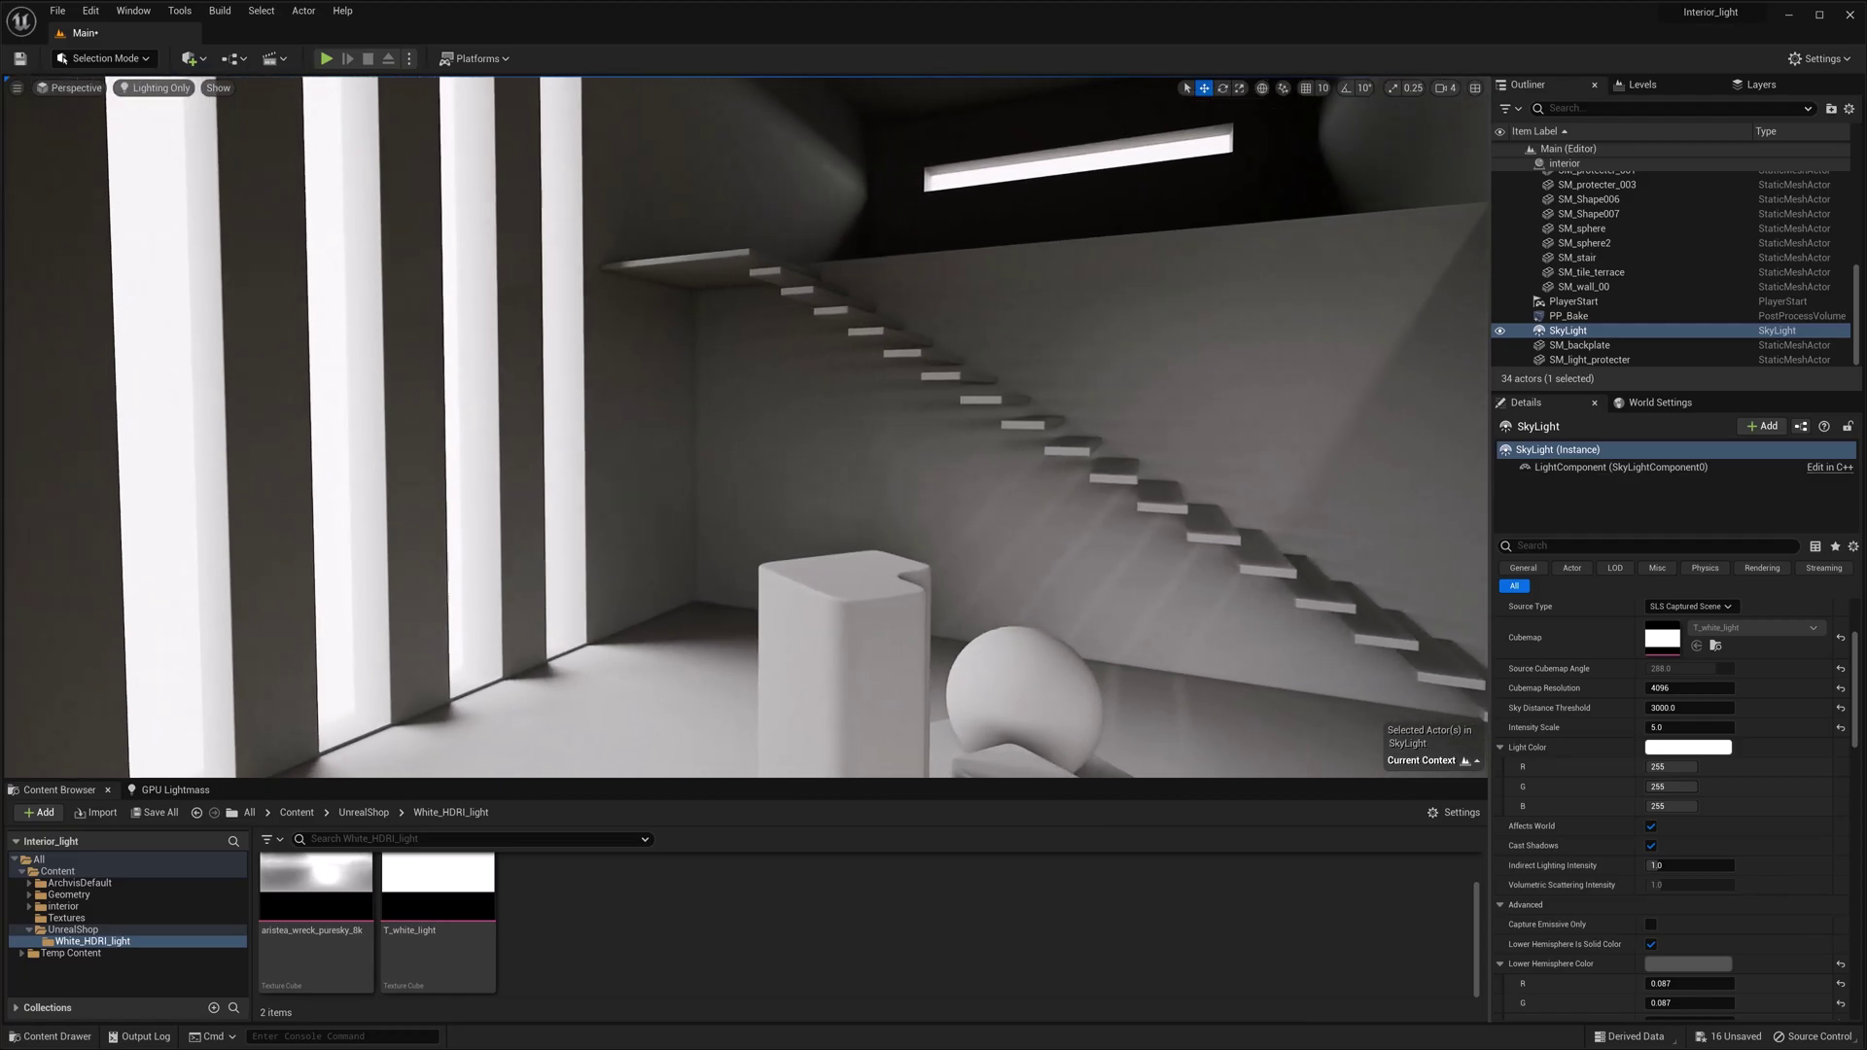
# Add a BP_Sky_Sphere to the level and inspect the sky through the window slots in Lit view mode
pyautogui.moveTo(403, 547); pyautogui.dragTo(326, 520, button='right')
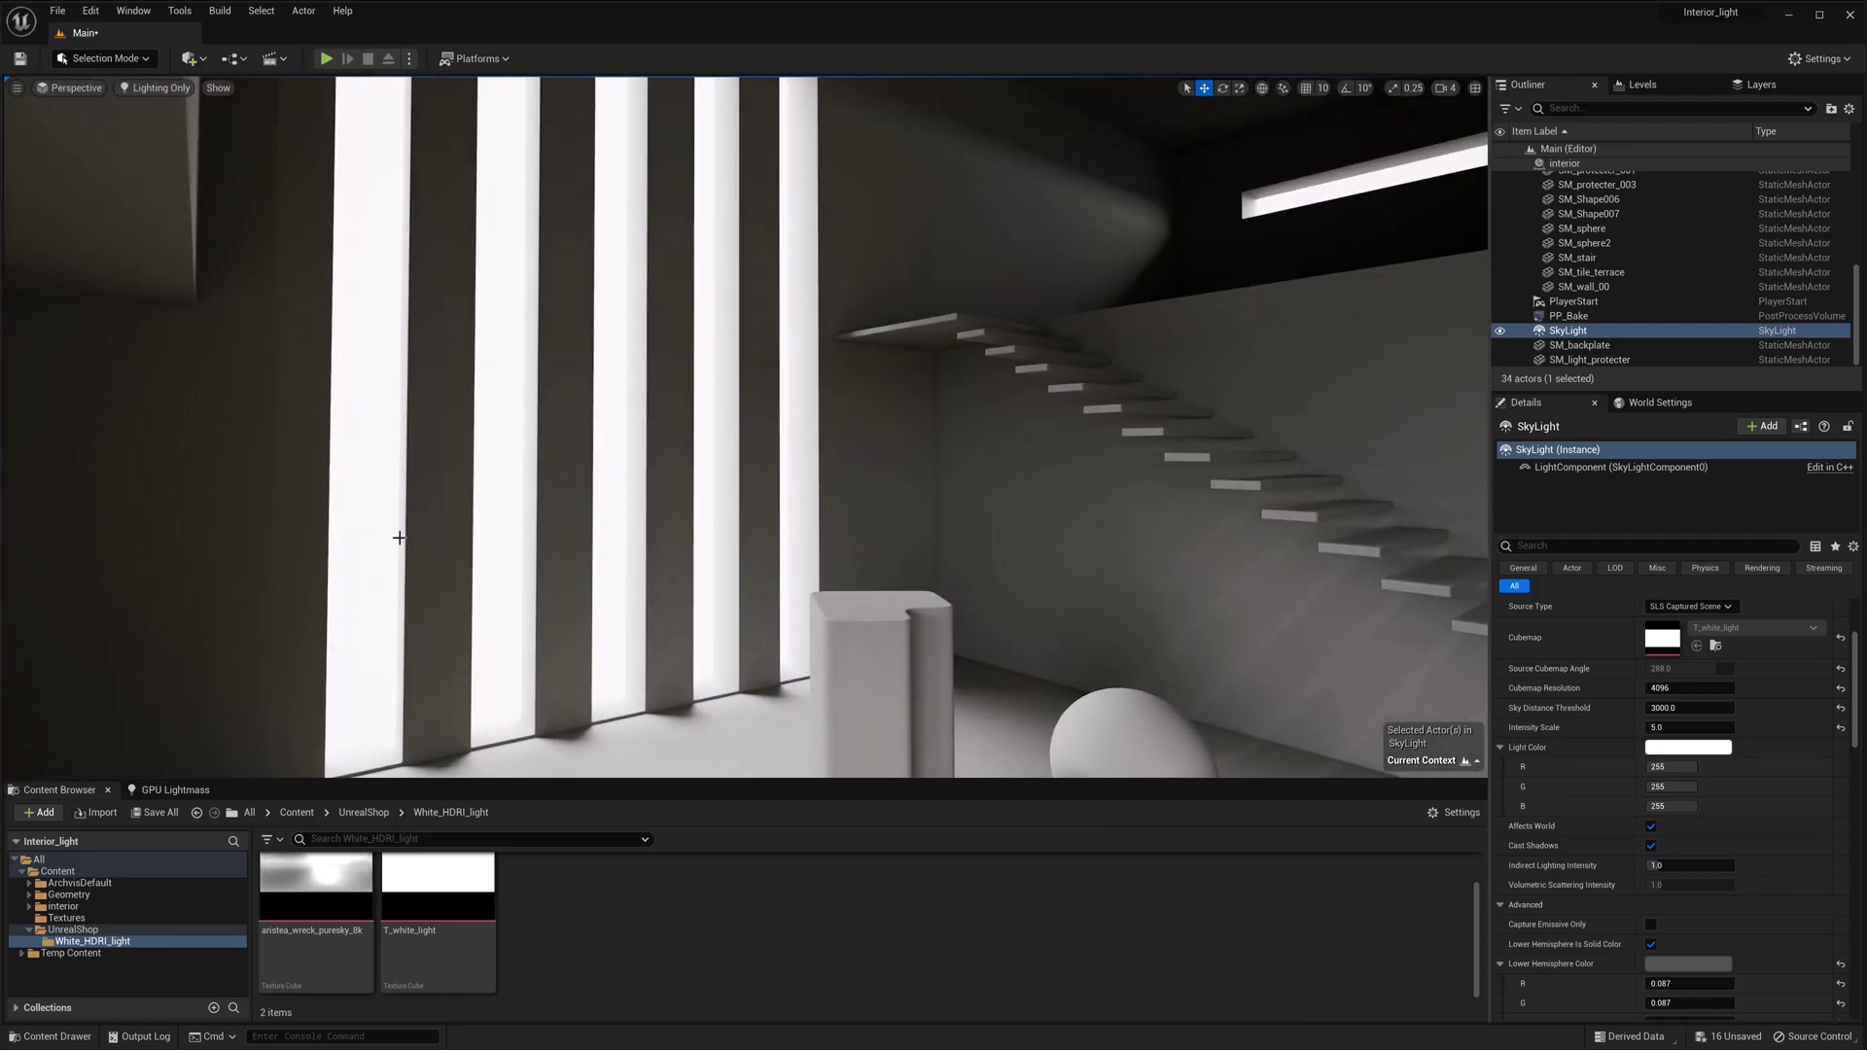
pyautogui.click(212, 61)
pyautogui.write('bp')
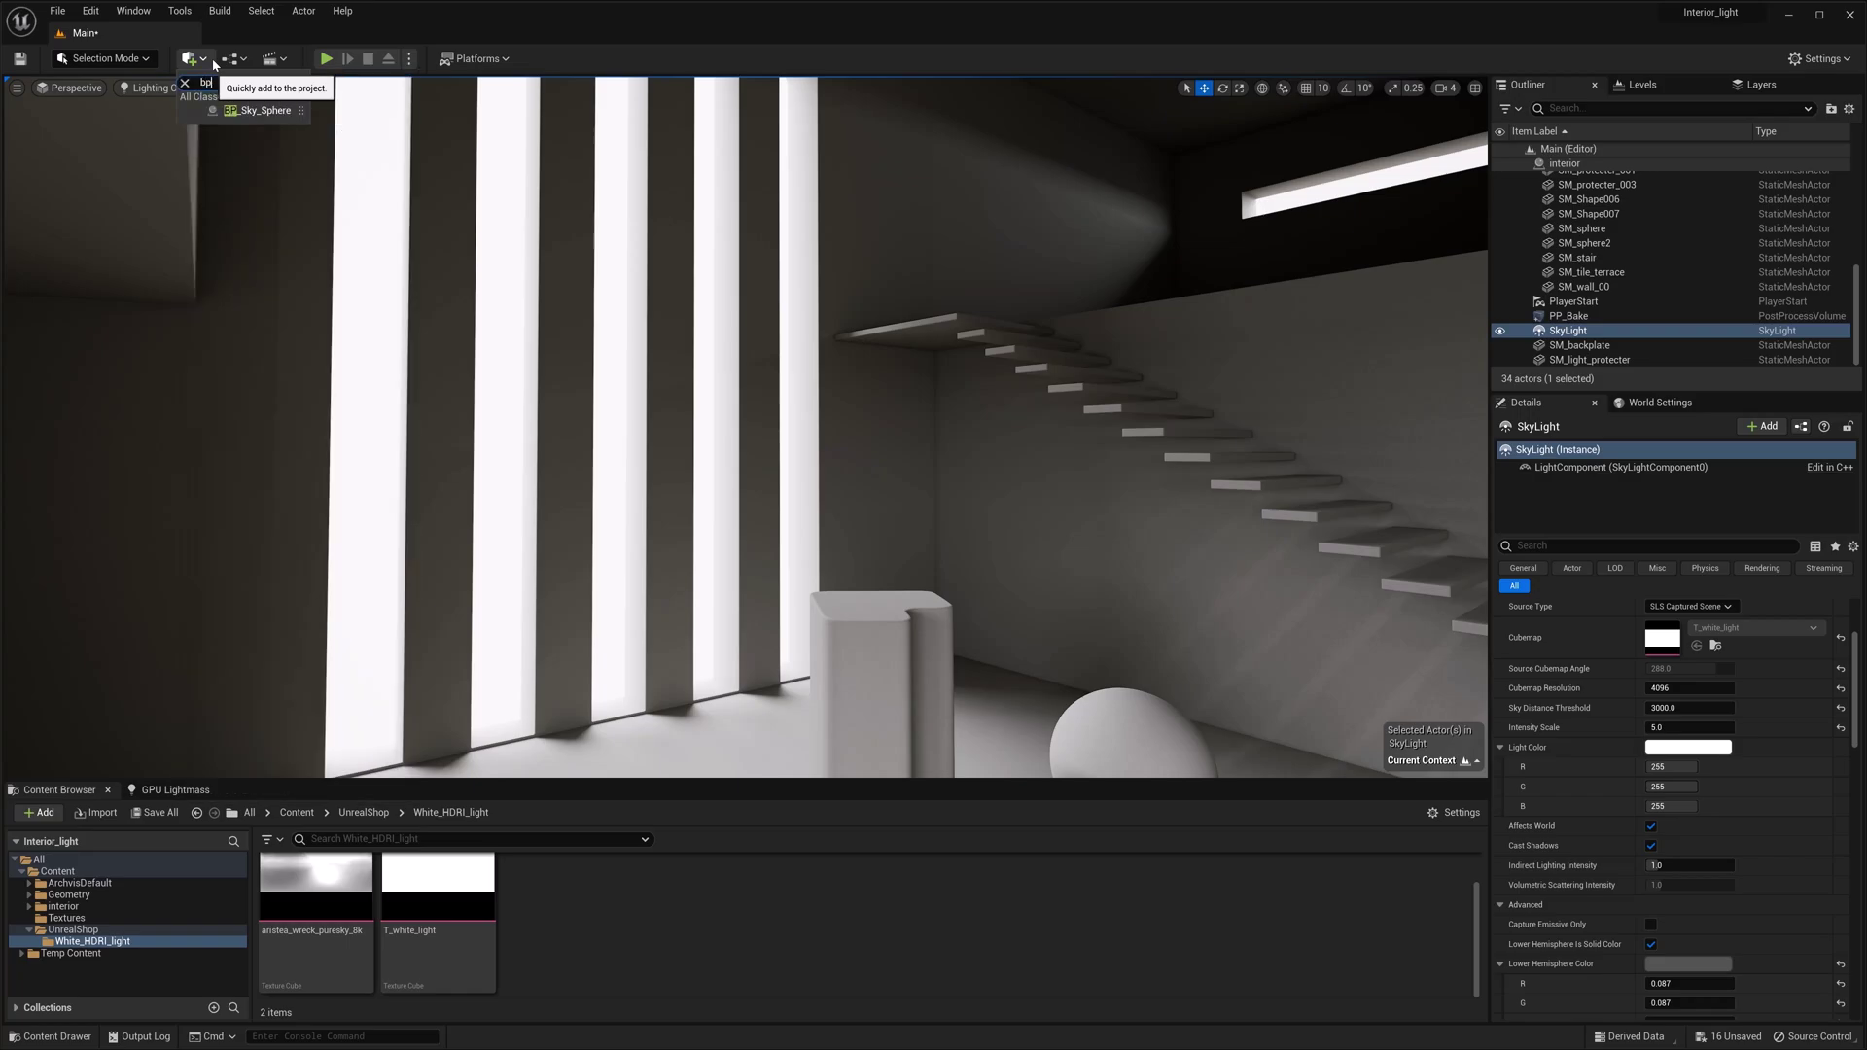
pyautogui.click(255, 110)
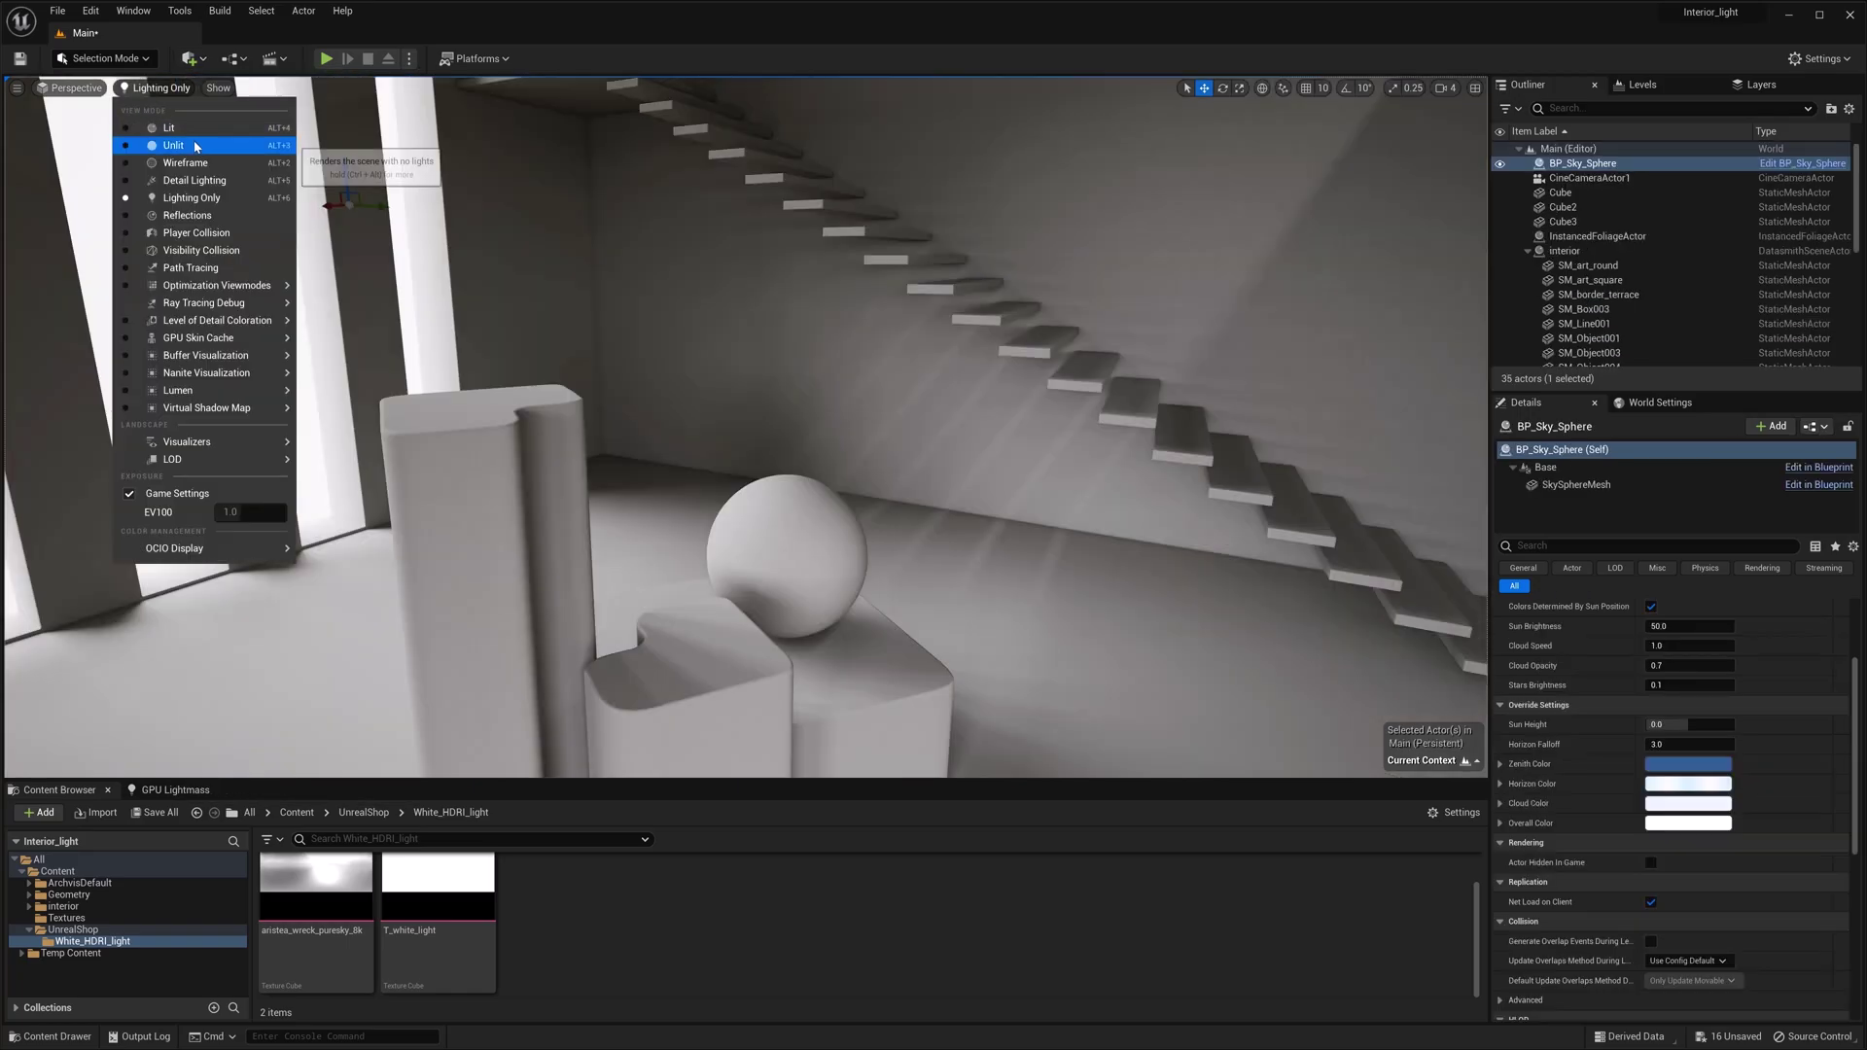
pyautogui.click(182, 127)
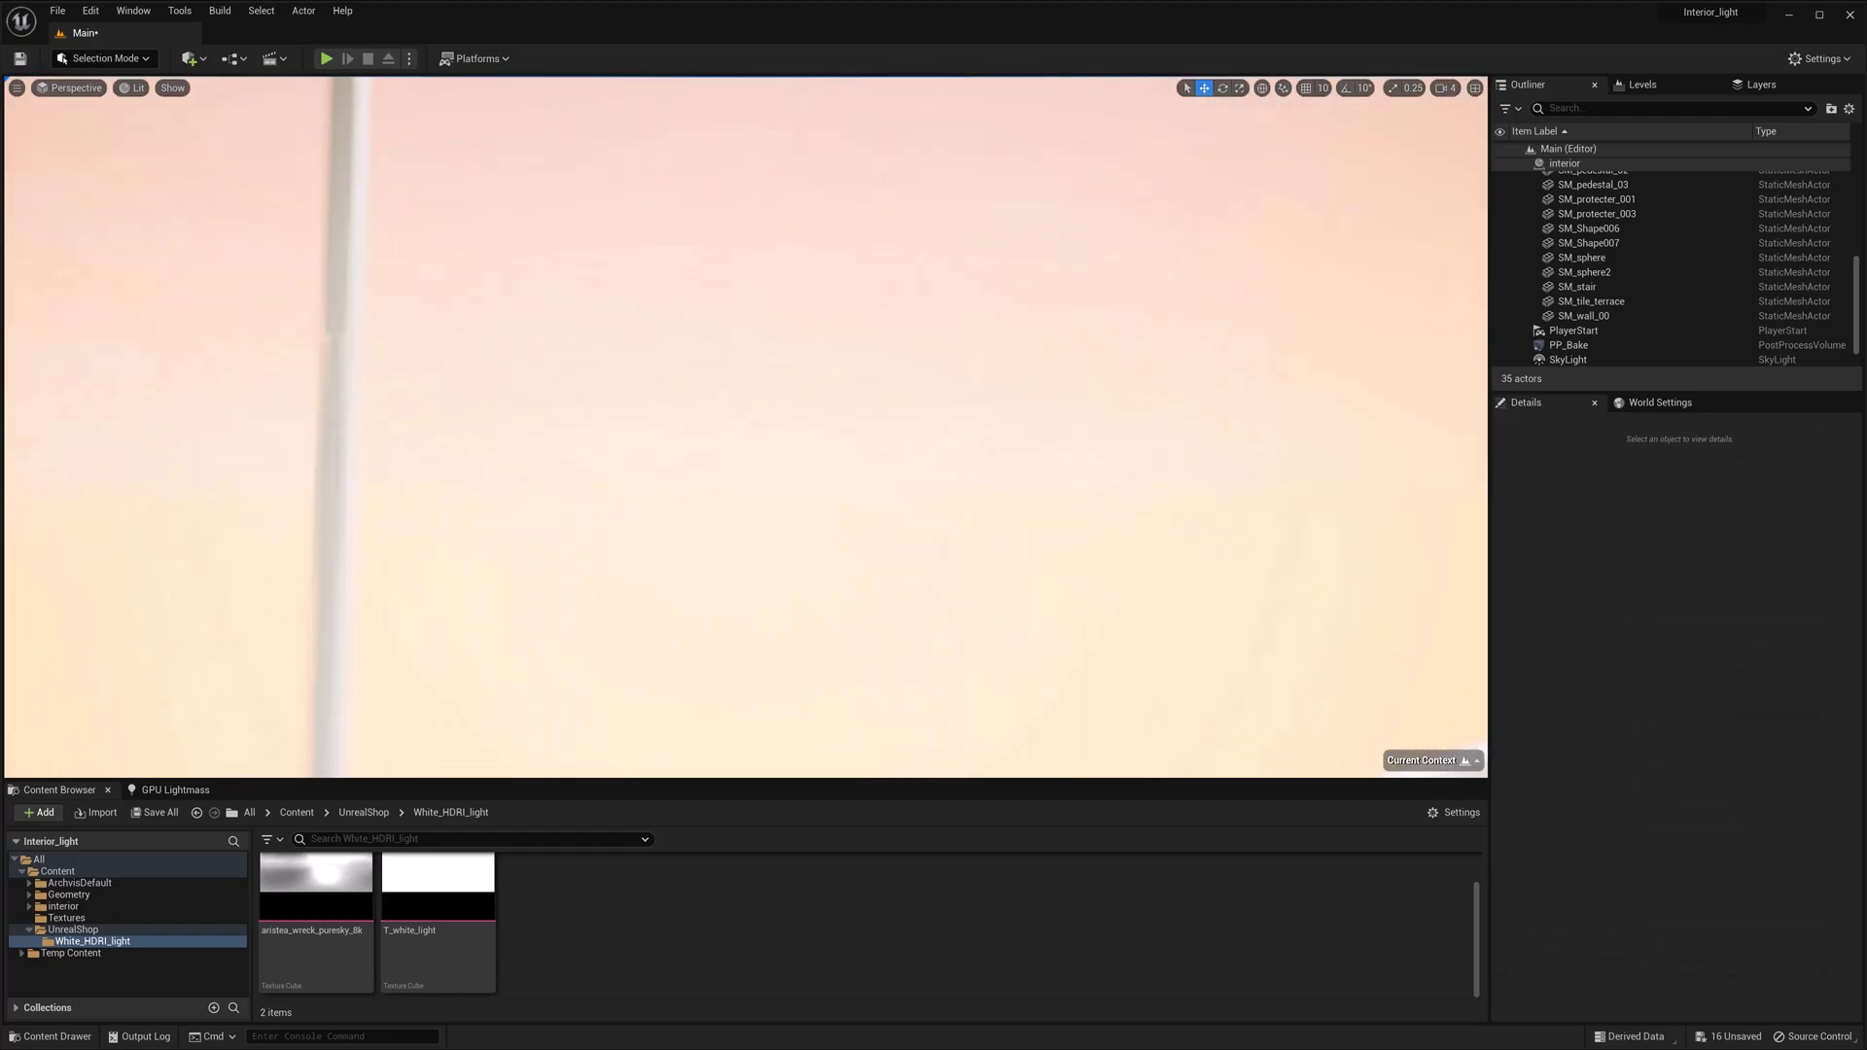
pyautogui.moveTo(584, 427); pyautogui.dragTo(585, 370, button='right')
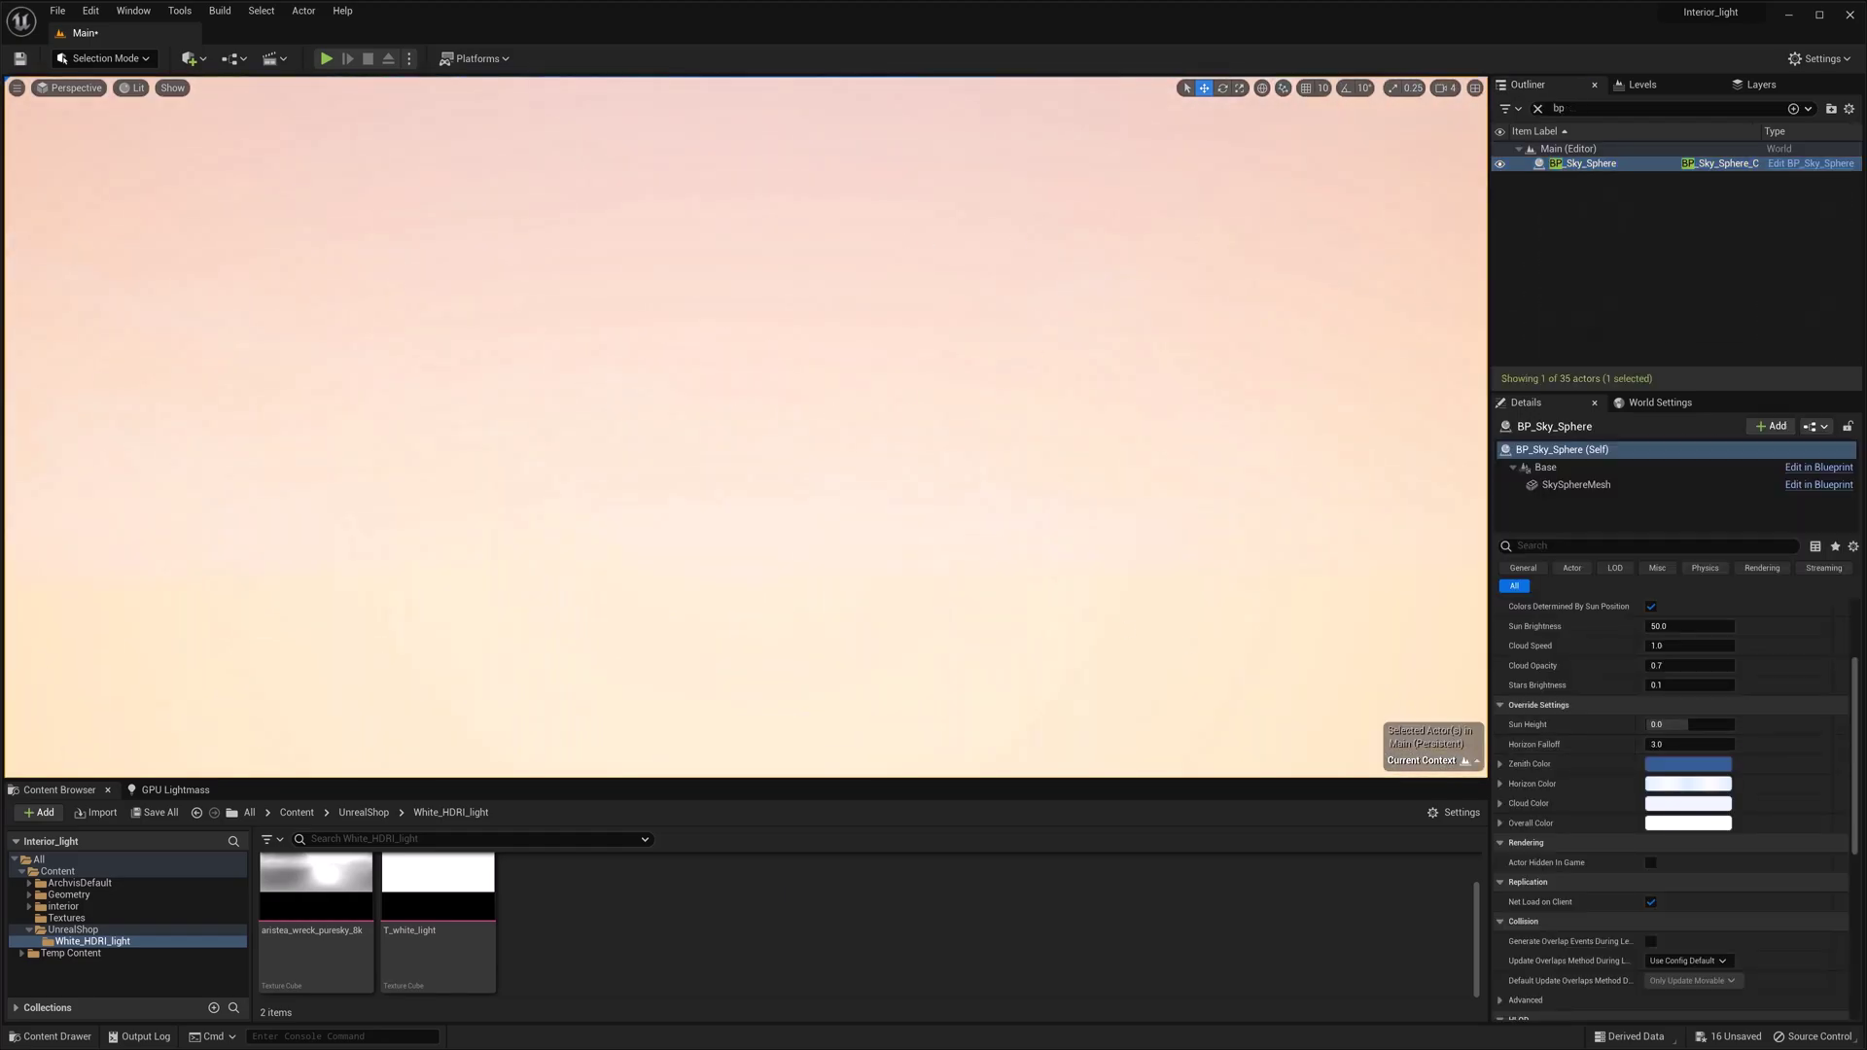
# Reset the SkyLight's Sky Distance Threshold to its default of 150000
pyautogui.moveTo(745, 427); pyautogui.dragTo(1228, 304, button='right')
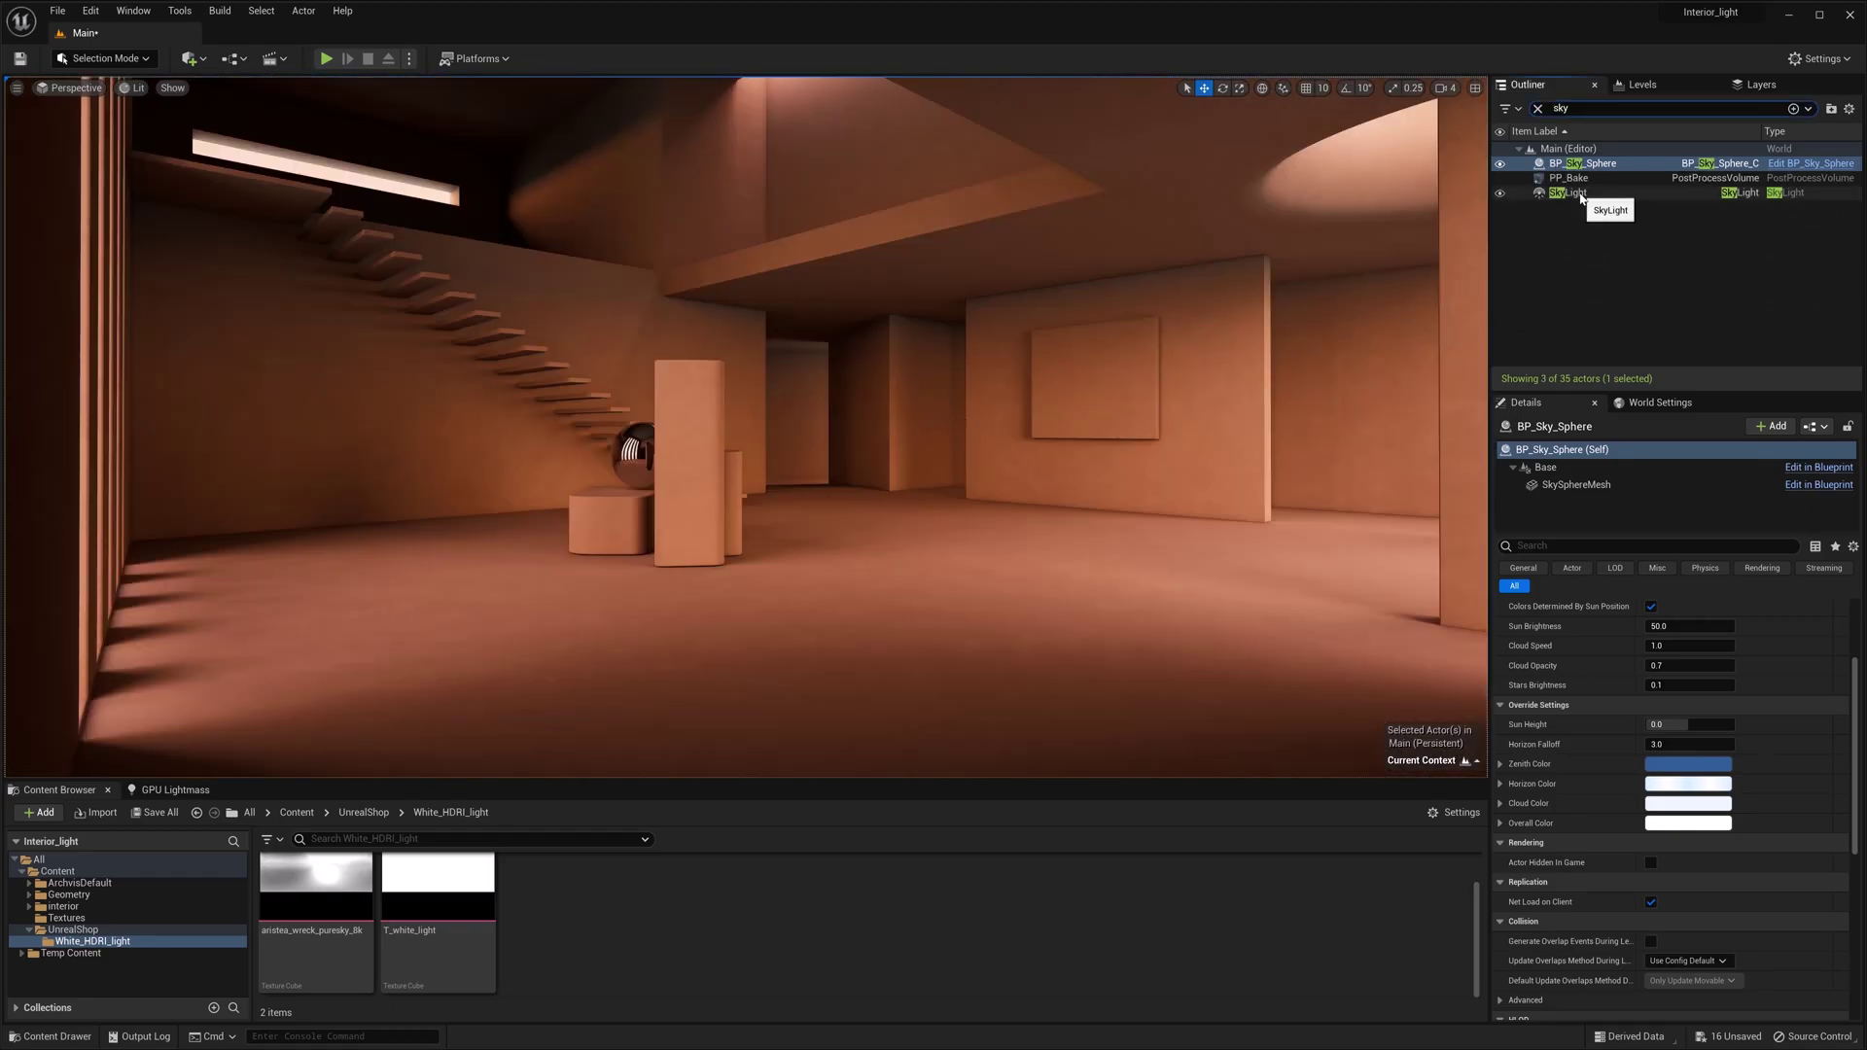
pyautogui.click(1575, 193)
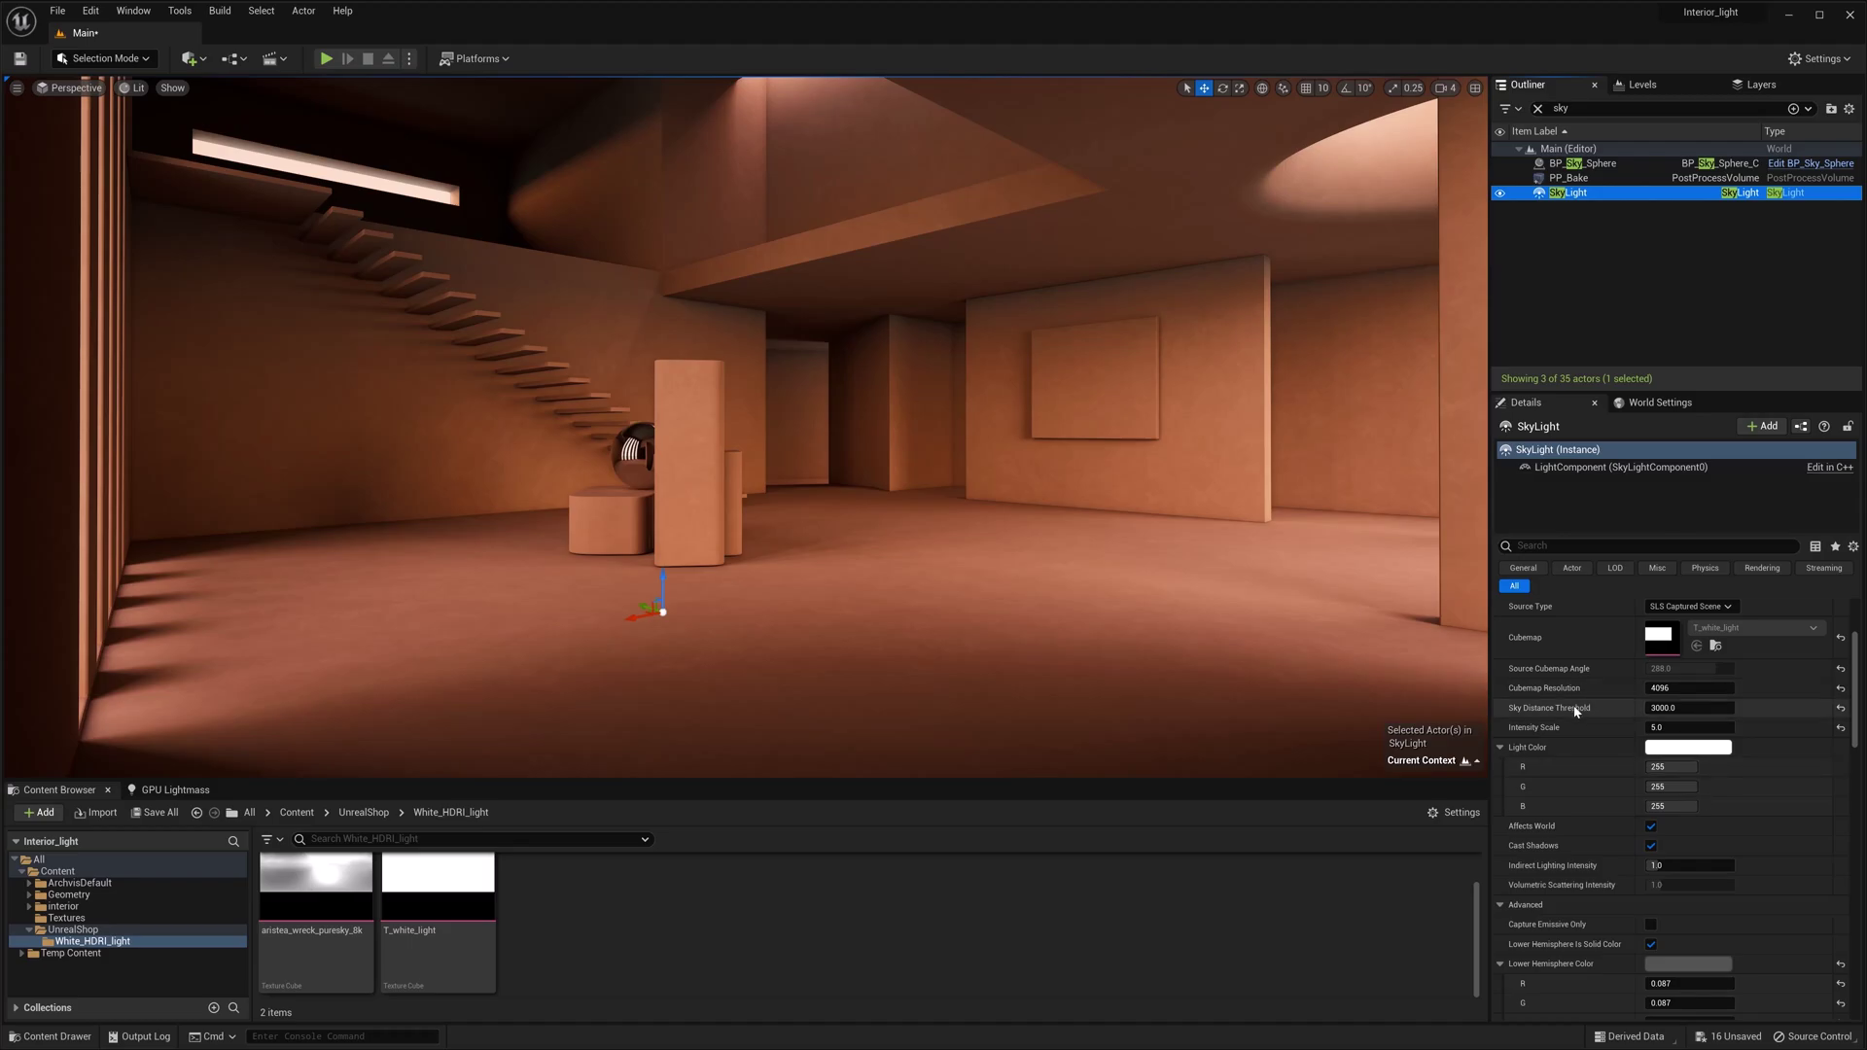
pyautogui.click(1840, 710)
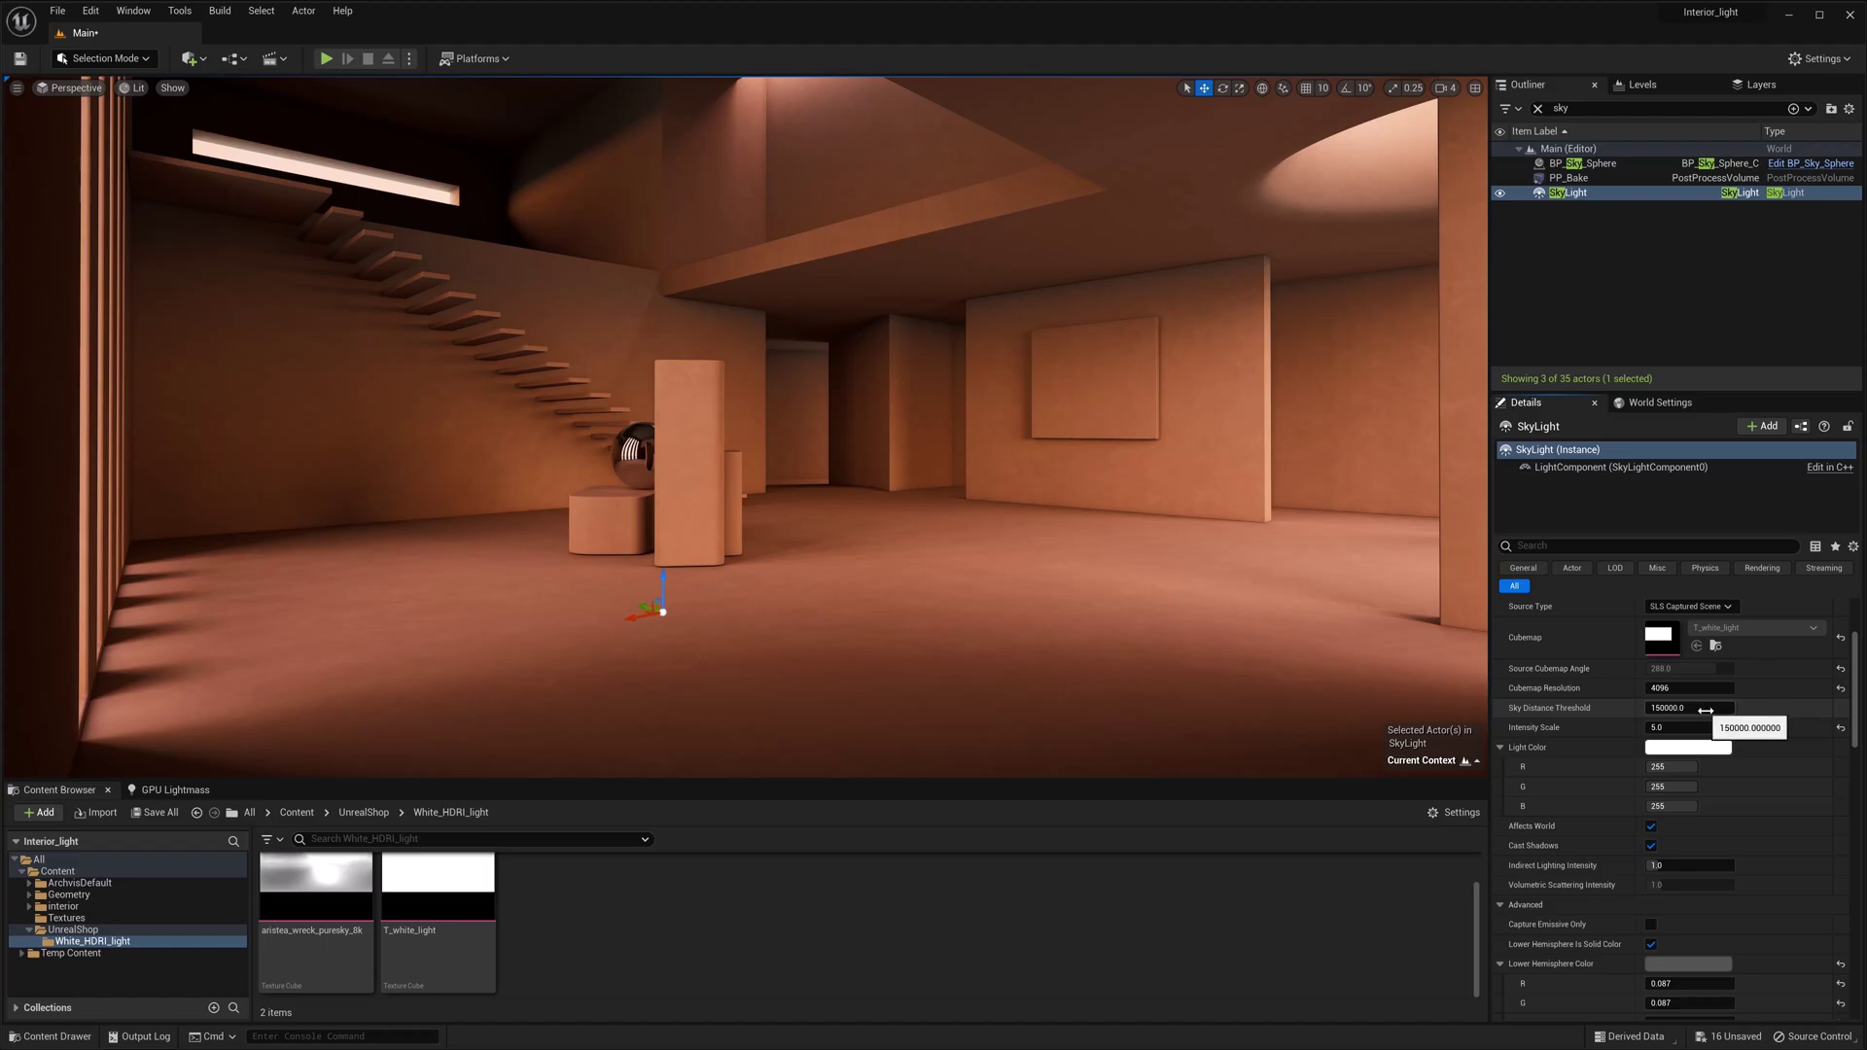
pyautogui.press('Escape')
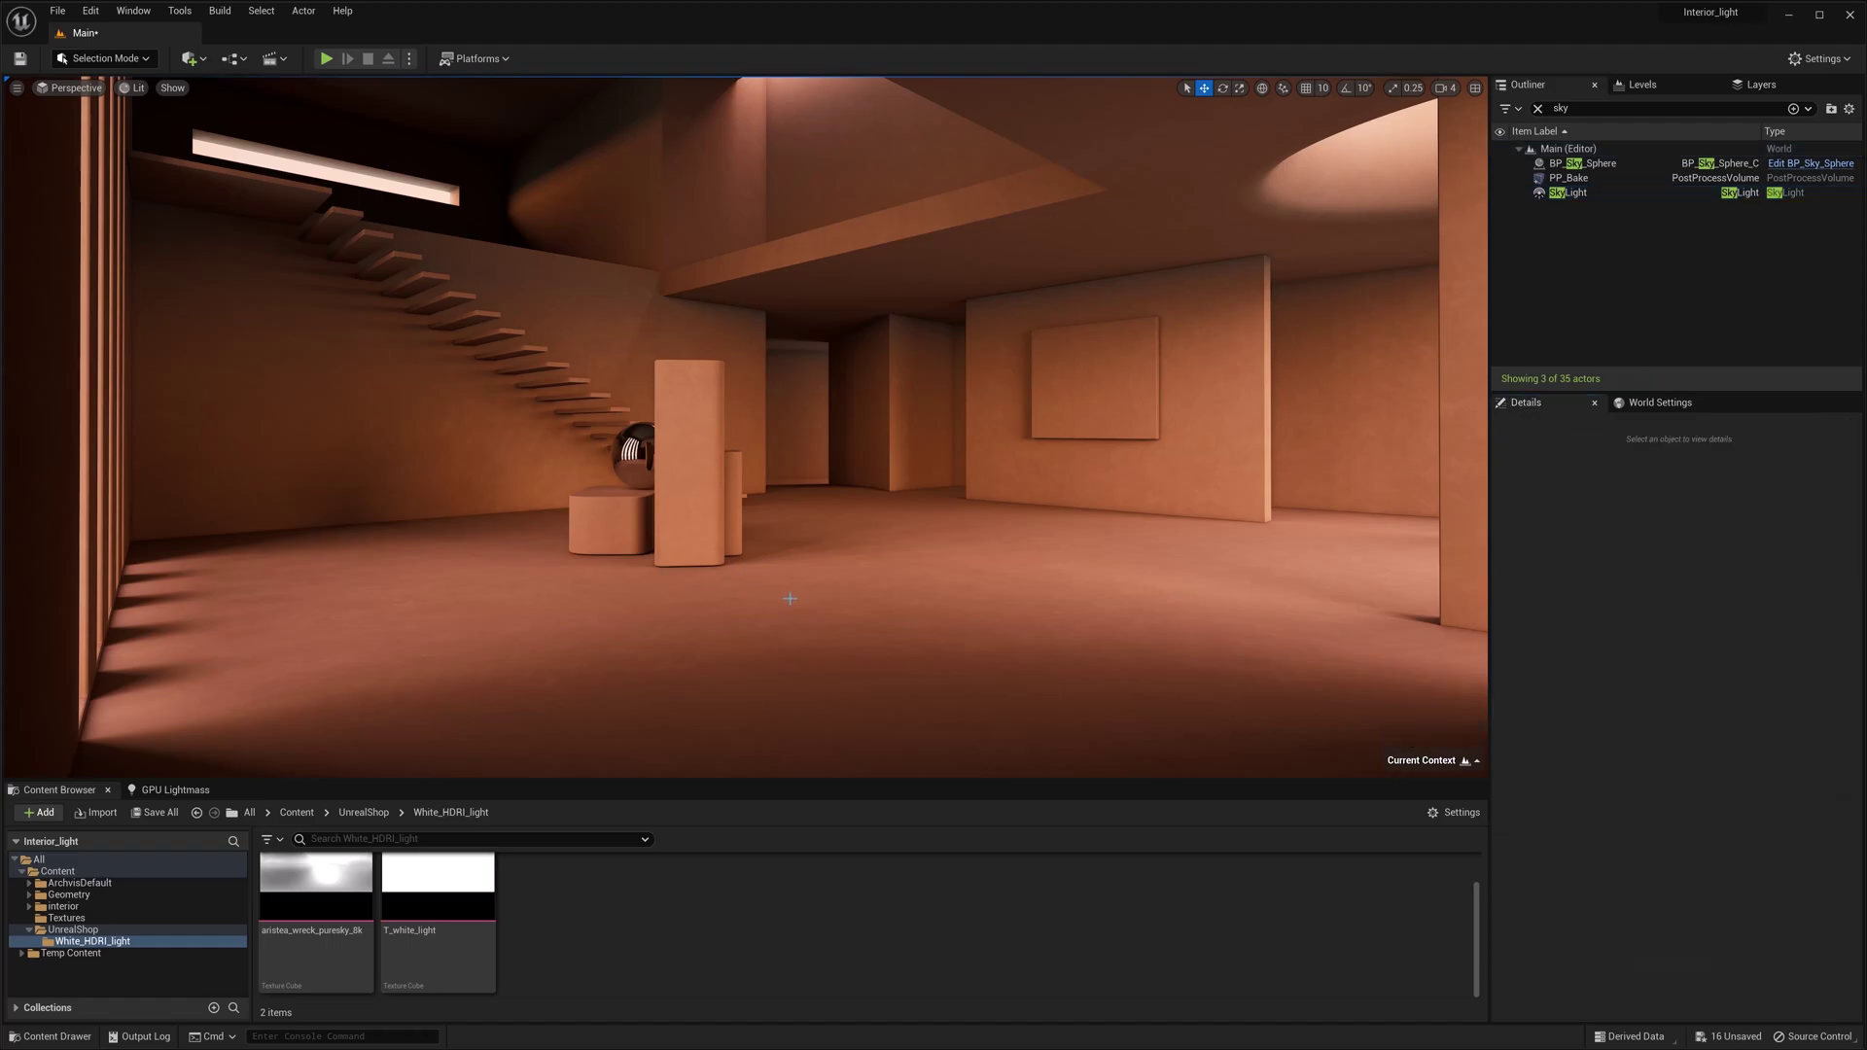
# Measure the radius of the BP_Sky_Sphere from its centre to its outer edge in the Top view
pyautogui.click(70, 87)
pyautogui.click(98, 154)
pyautogui.click(1004, 198)
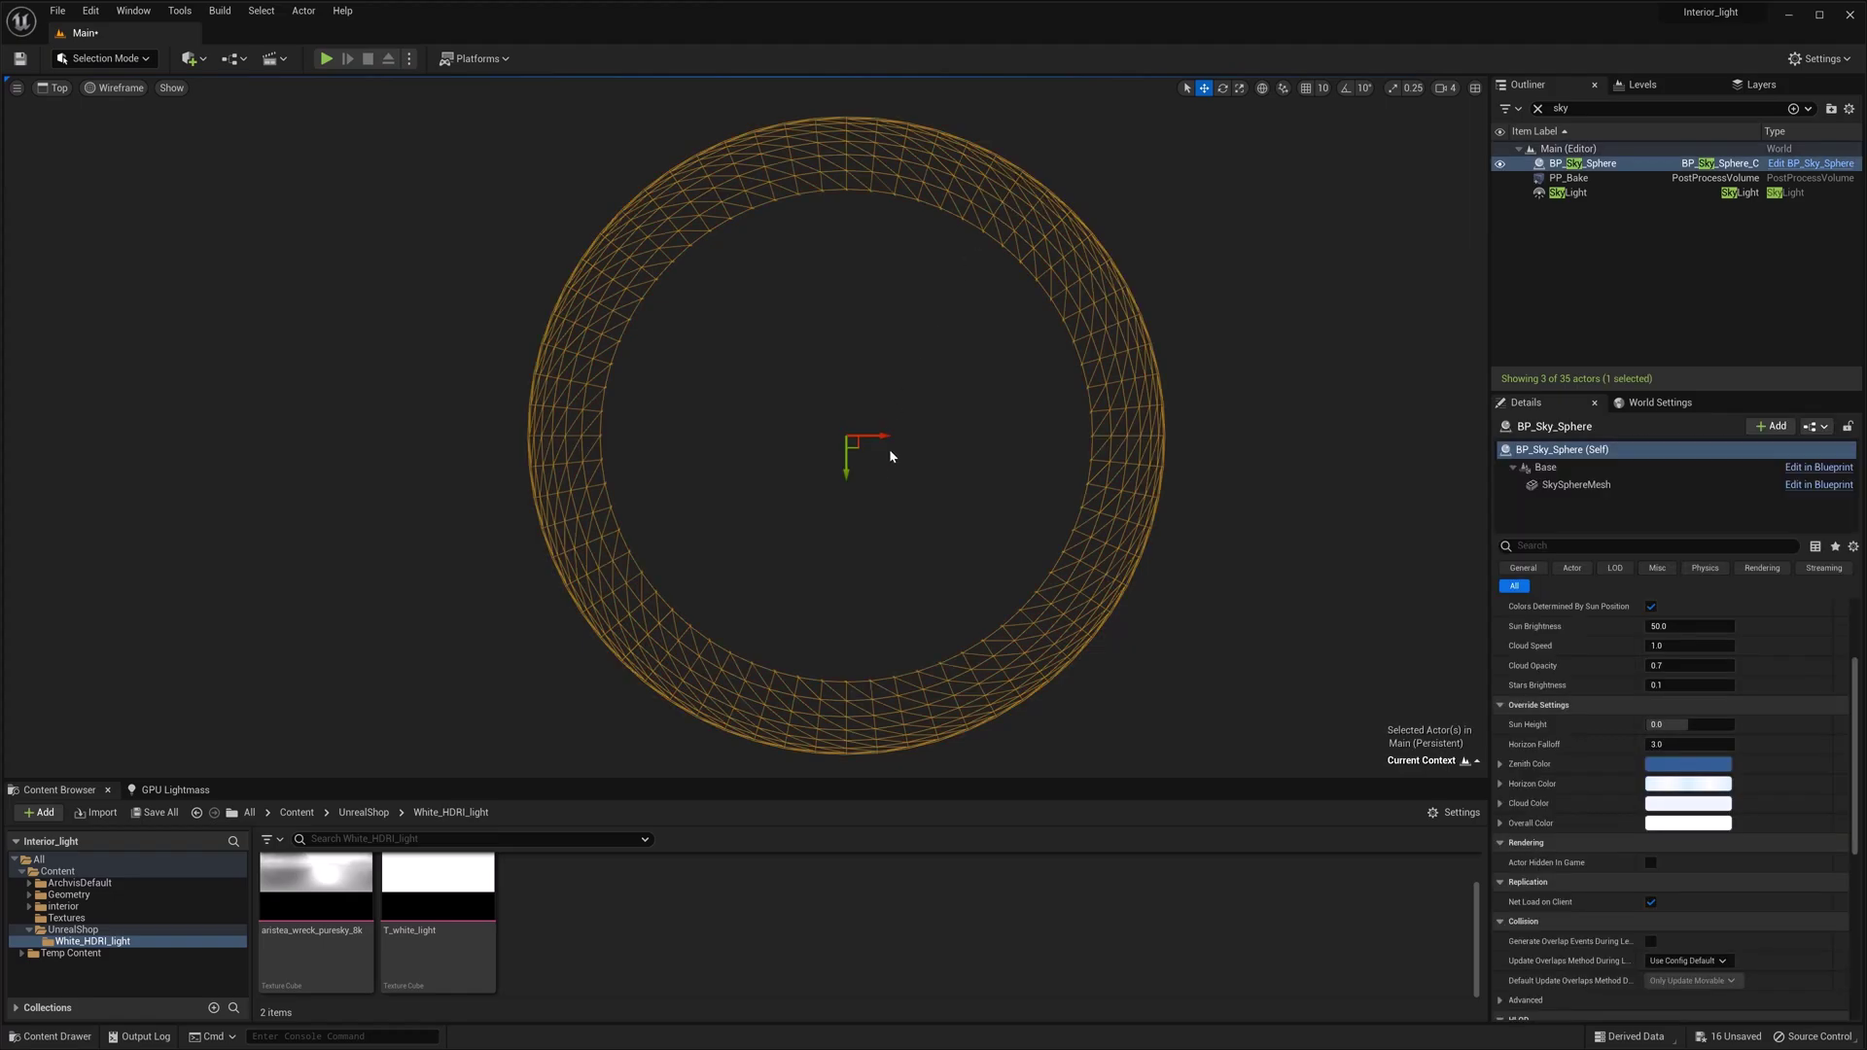
pyautogui.moveTo(844, 432); pyautogui.dragTo(1167, 435, button='middle')
pyautogui.moveTo(1166, 436); pyautogui.dragTo(1158, 434, button='middle')
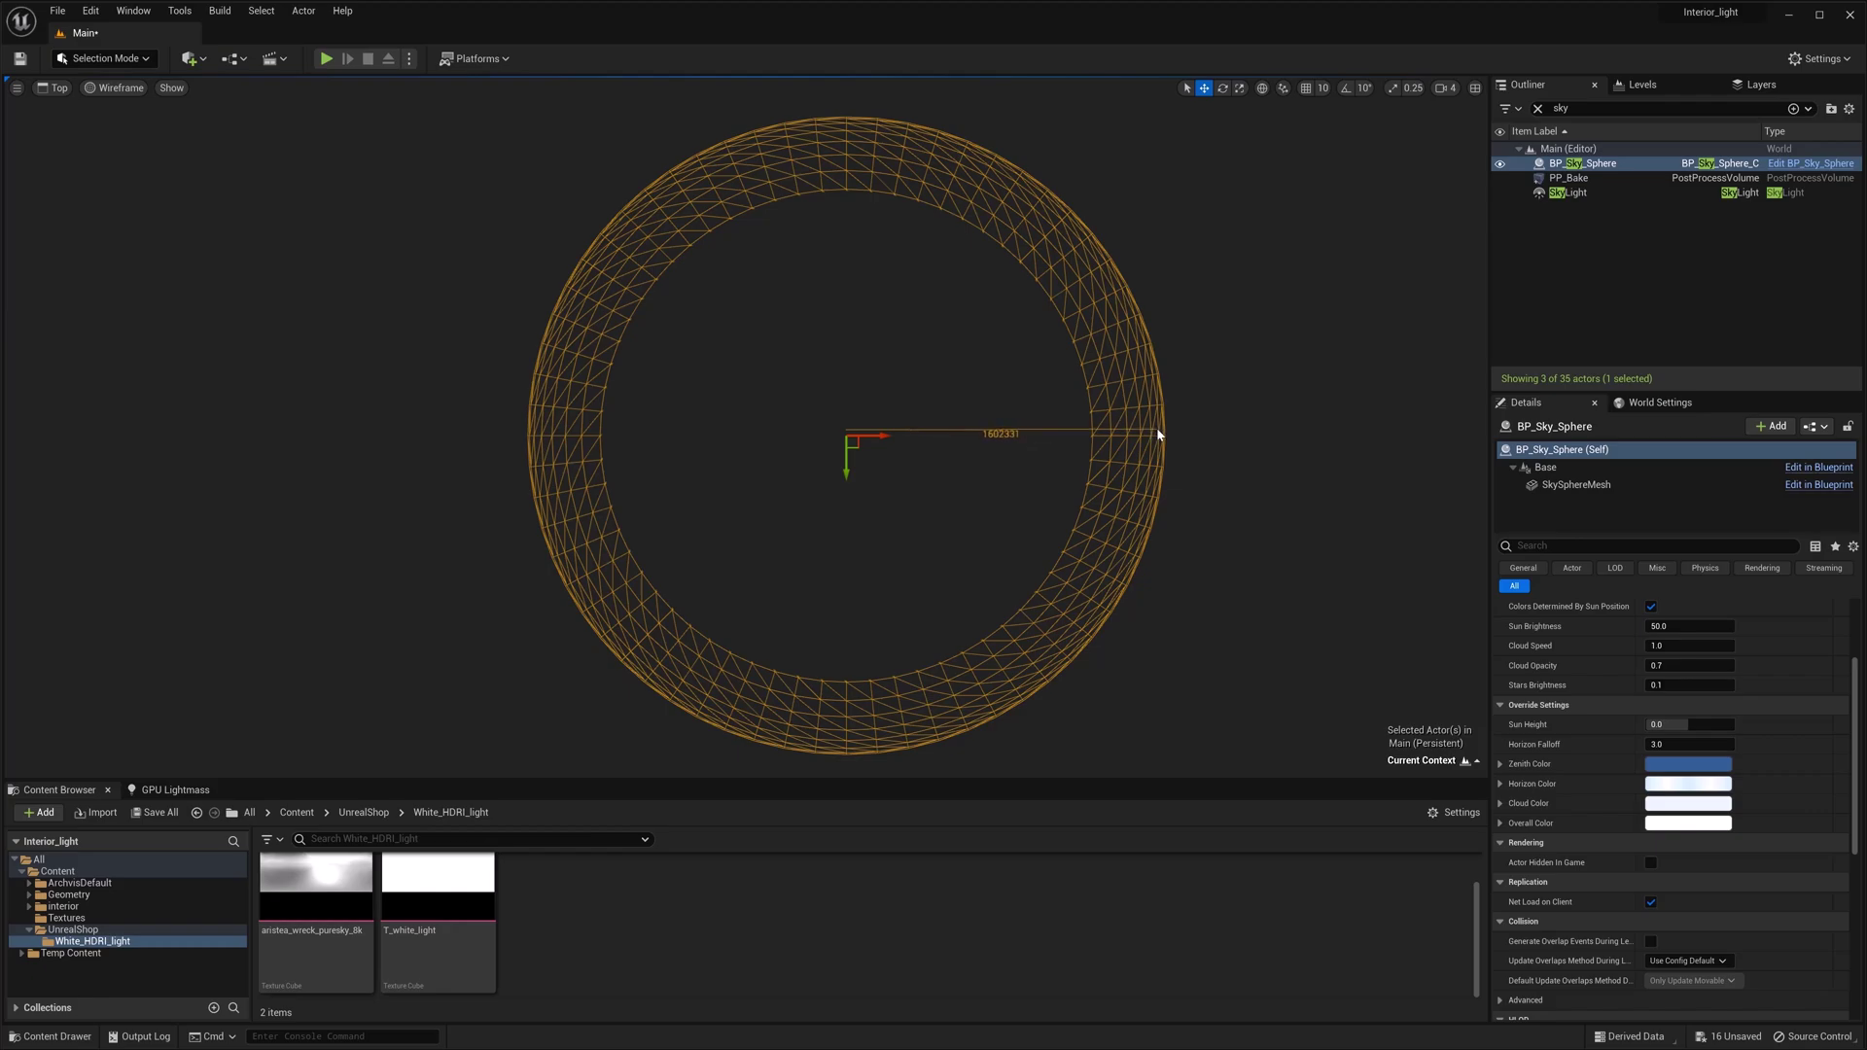
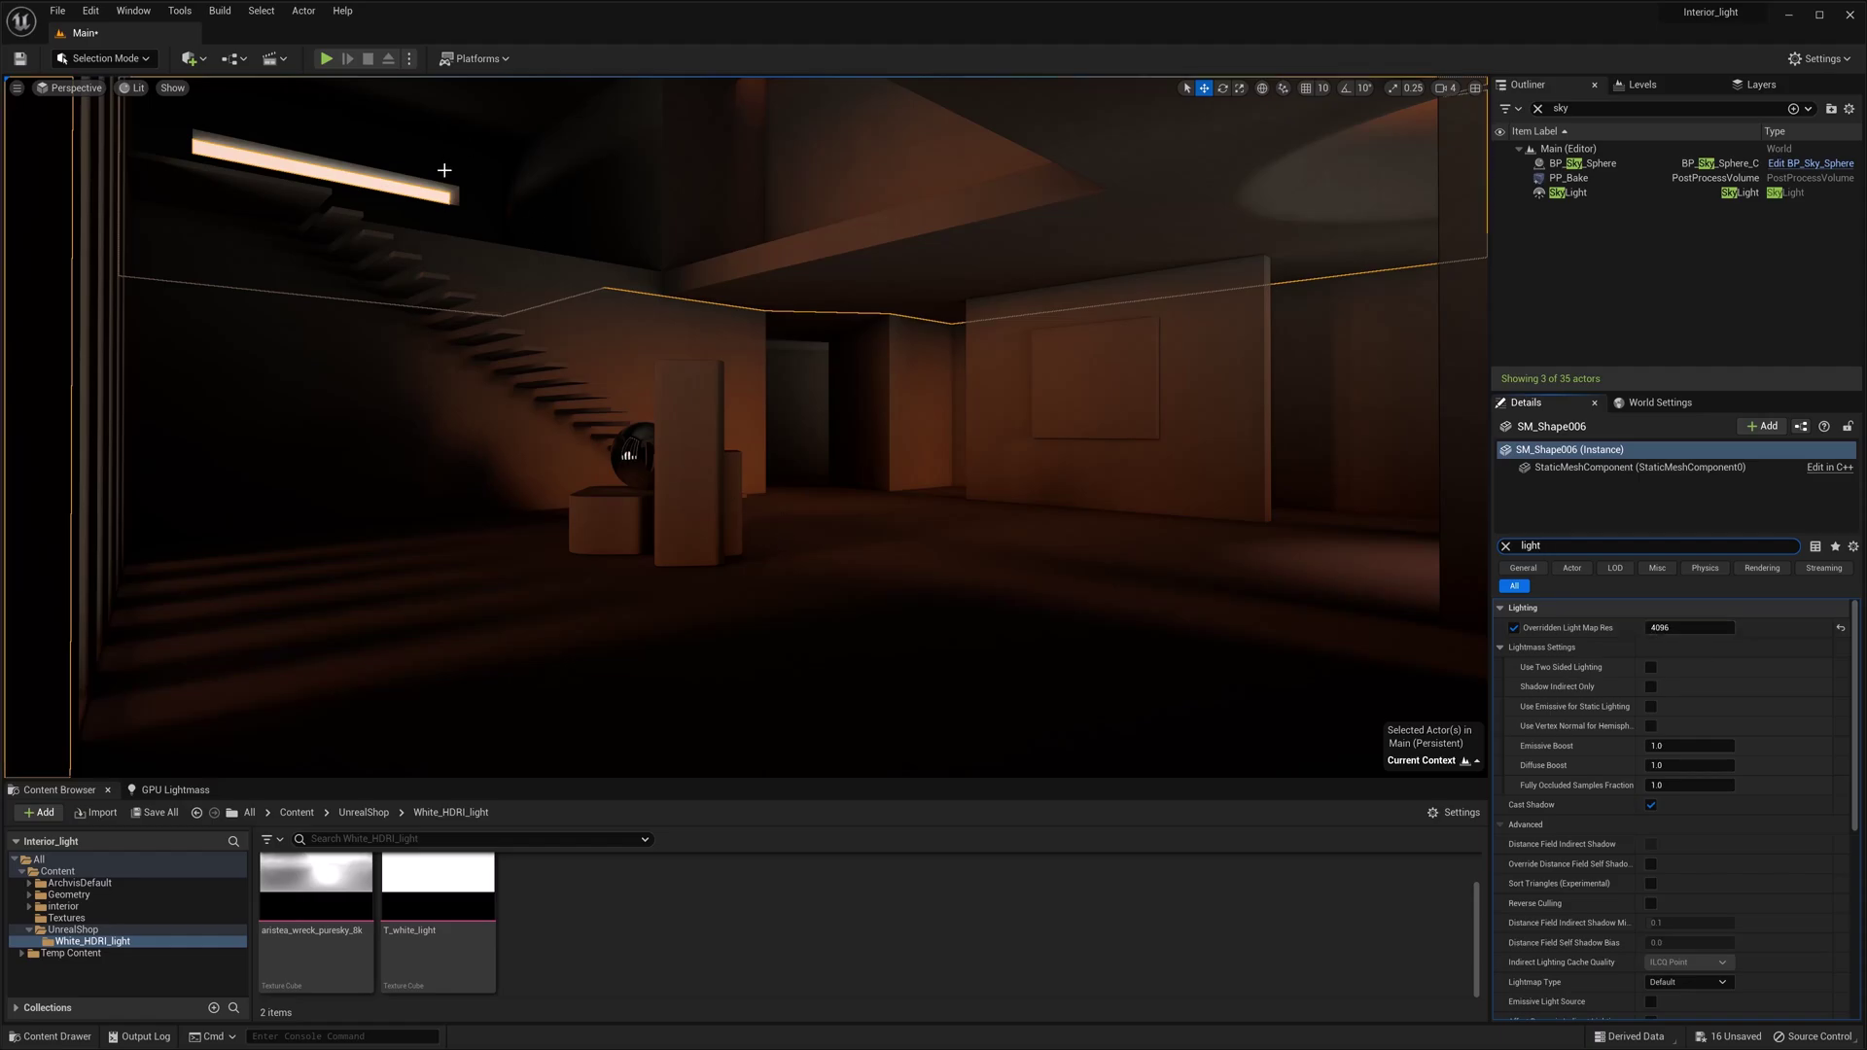
# Apply a LightMap Resolution Adjustment ratio of 25 to the current level's static meshes, within the 32 to 4096 range
pyautogui.click(231, 11)
pyautogui.moveTo(321, 119)
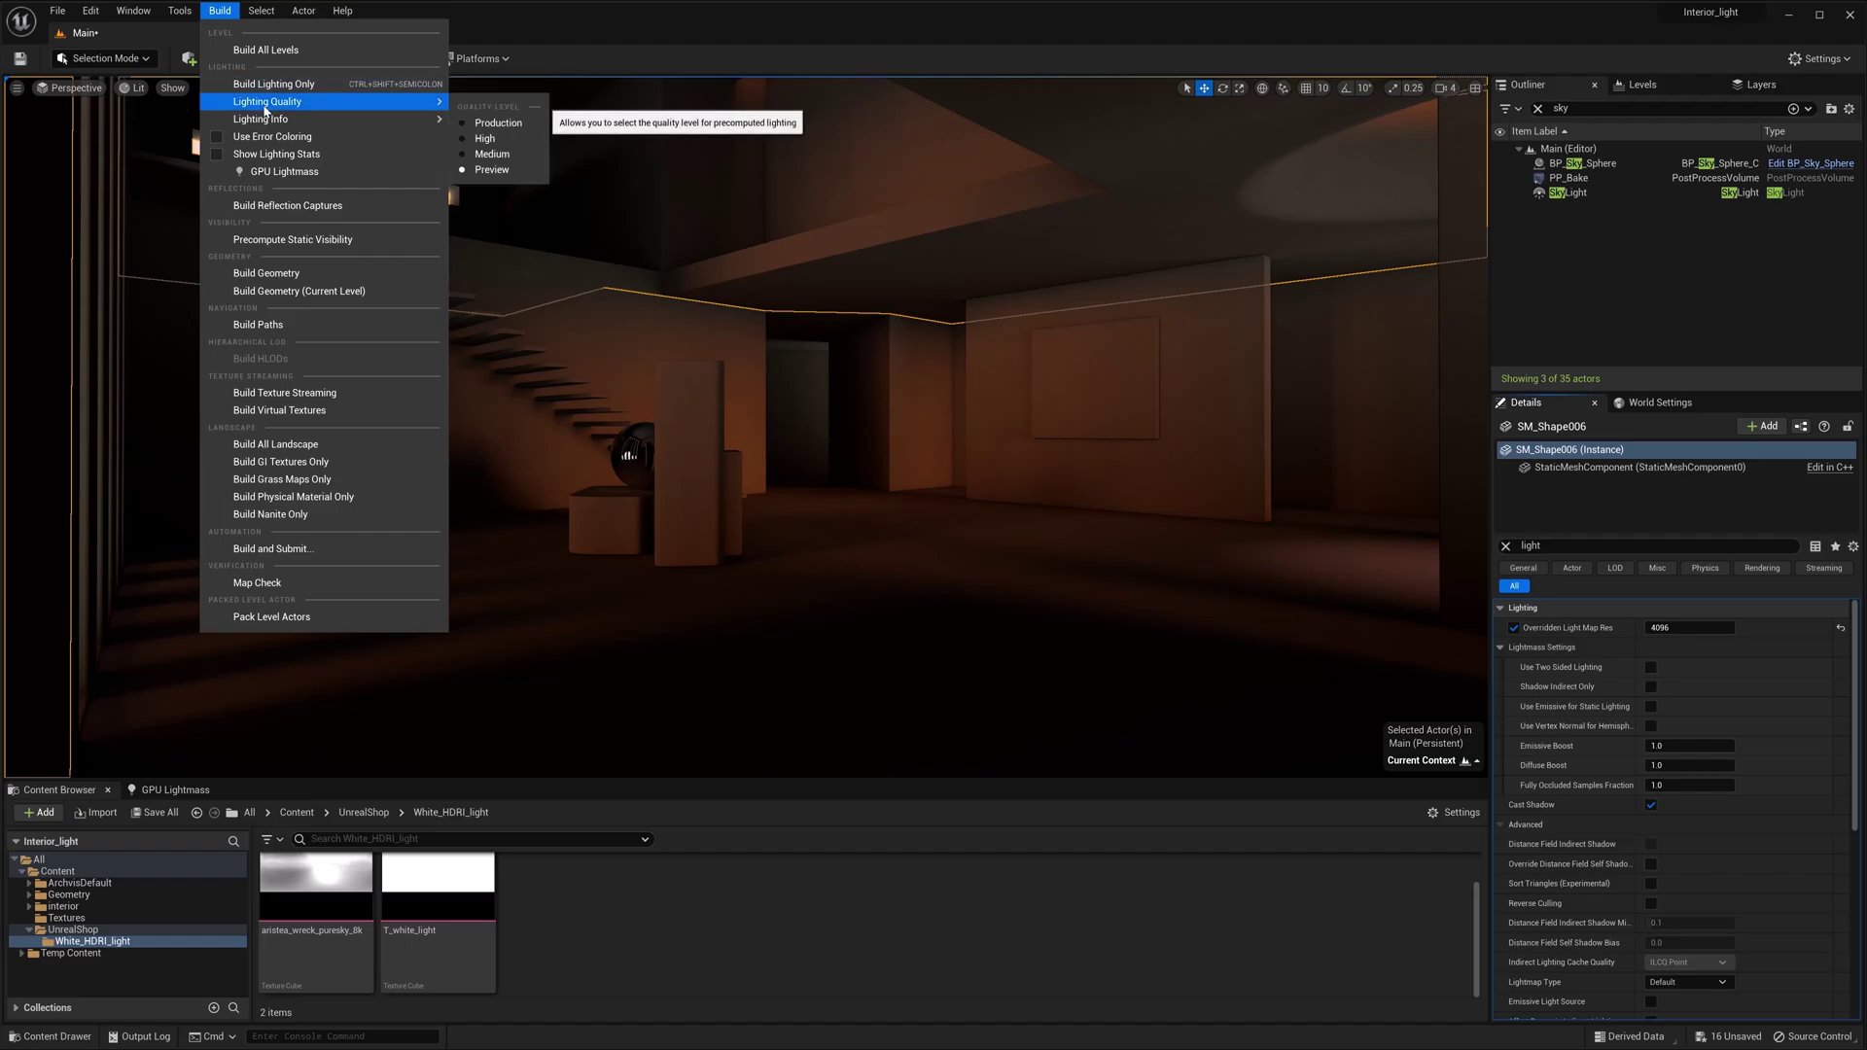
pyautogui.moveTo(541, 157)
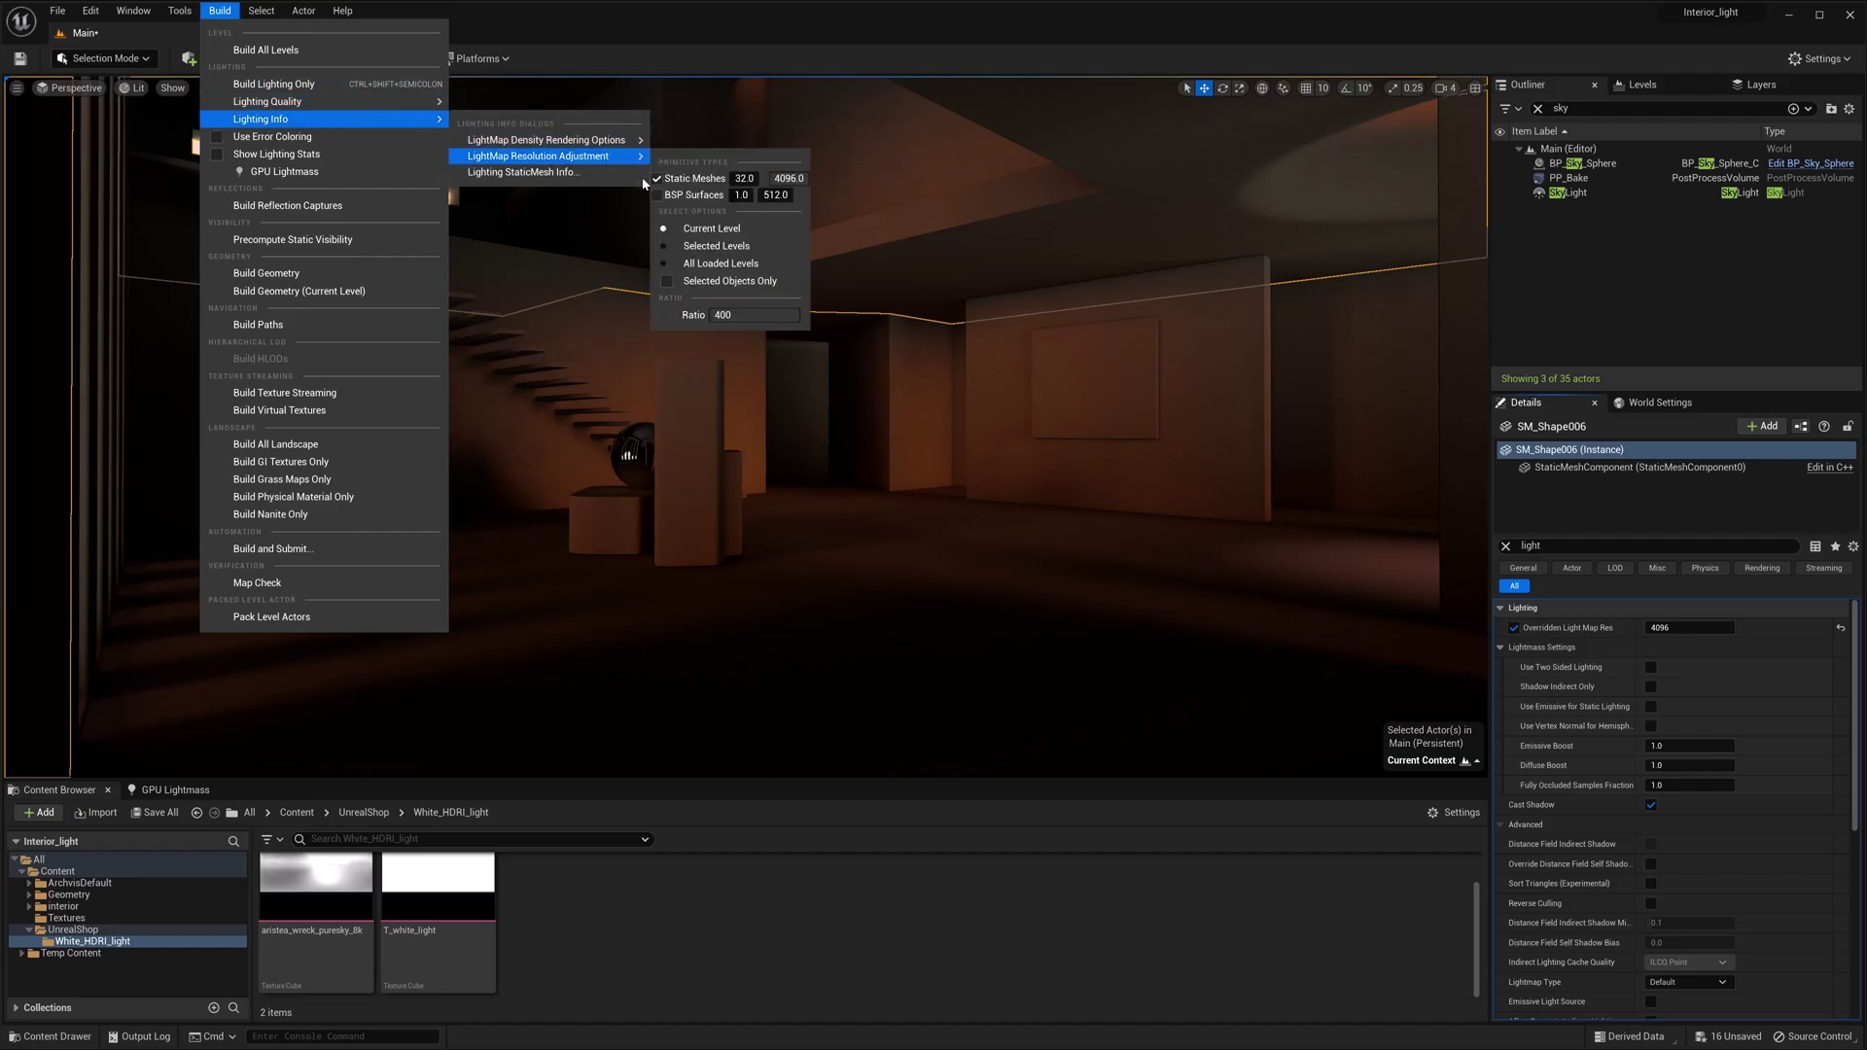
pyautogui.moveTo(641, 156)
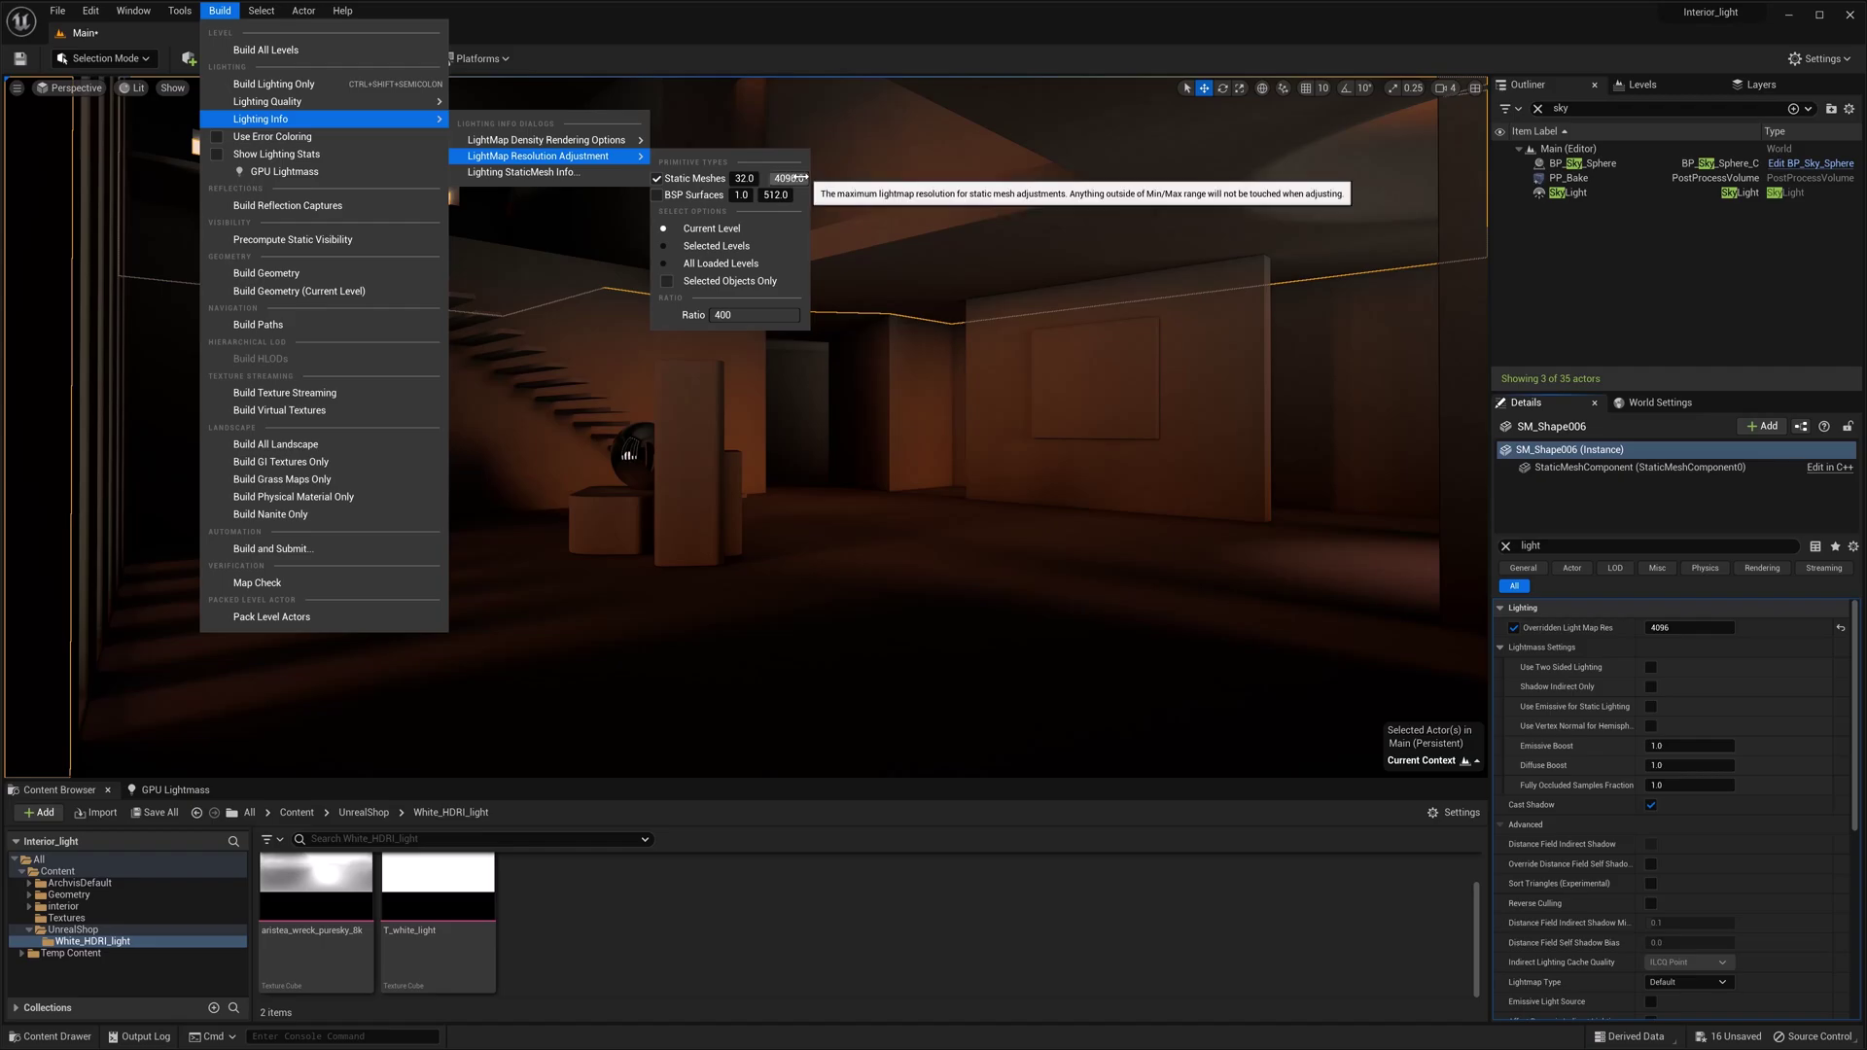
pyautogui.click(735, 315)
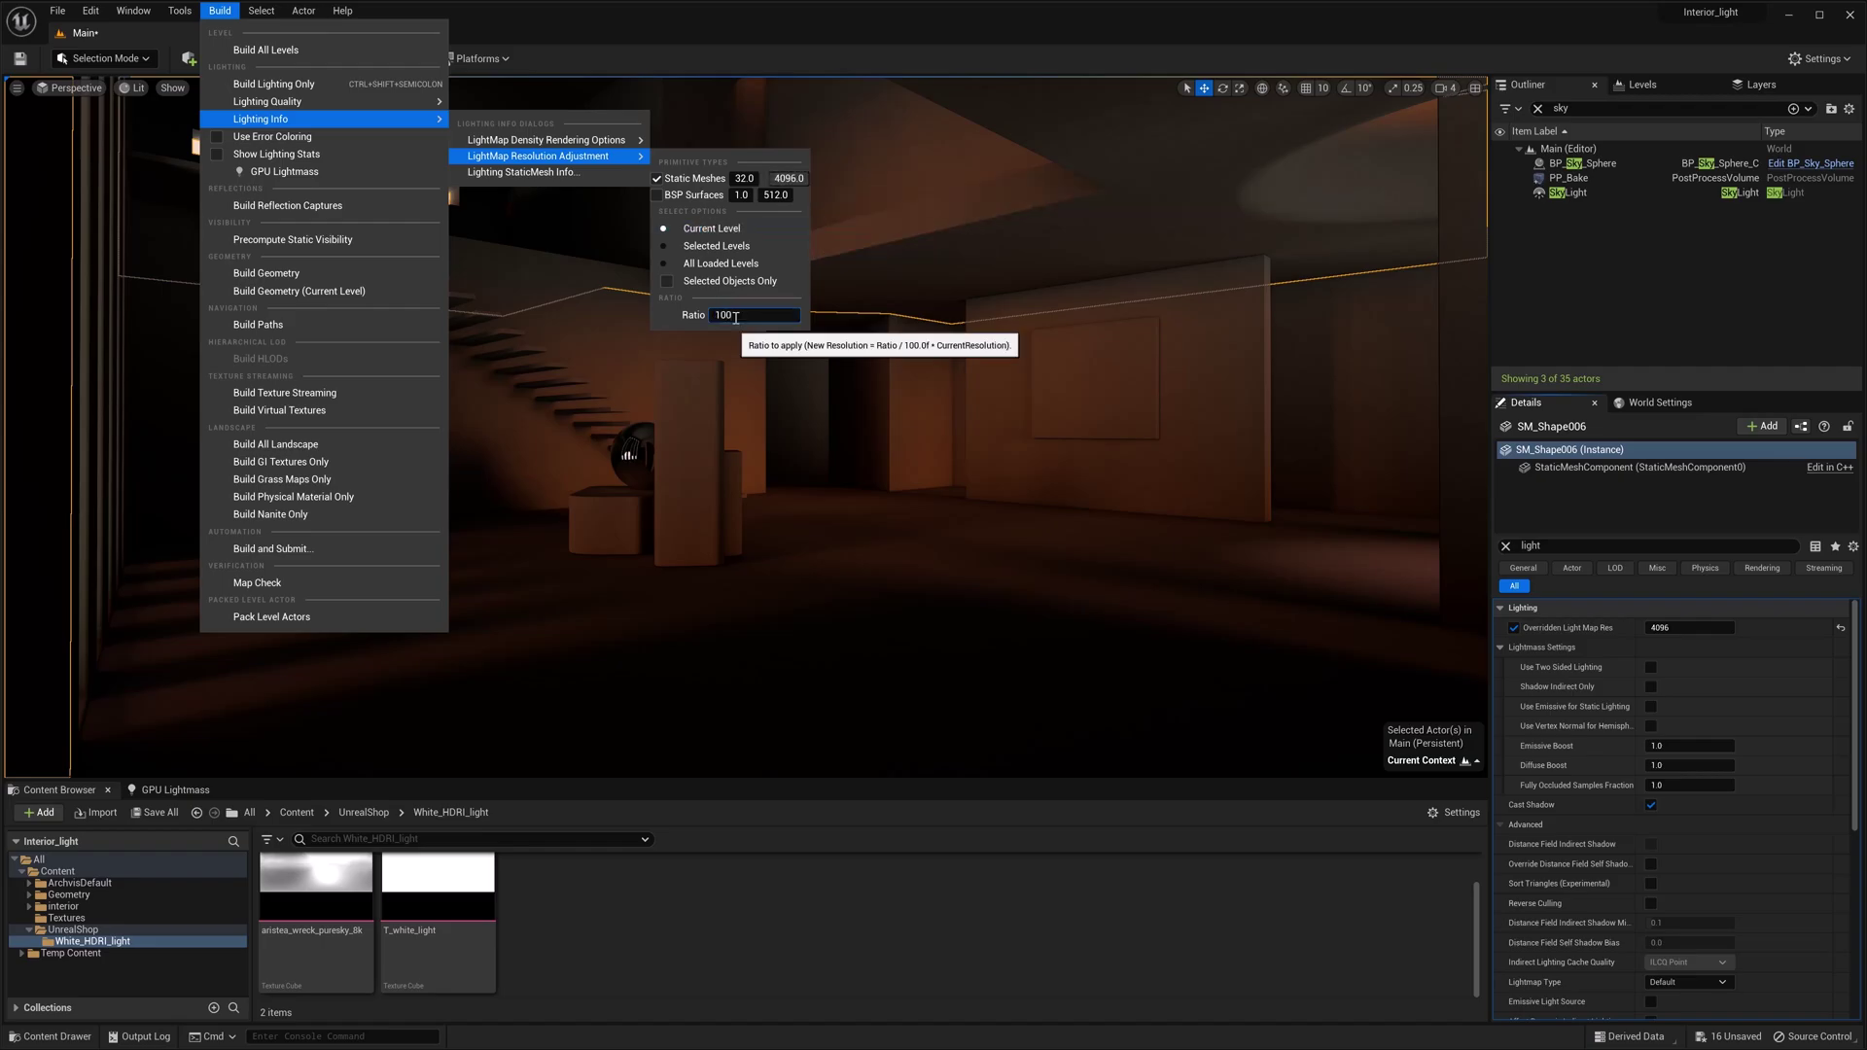
pyautogui.write('100')
pyautogui.press('Return')
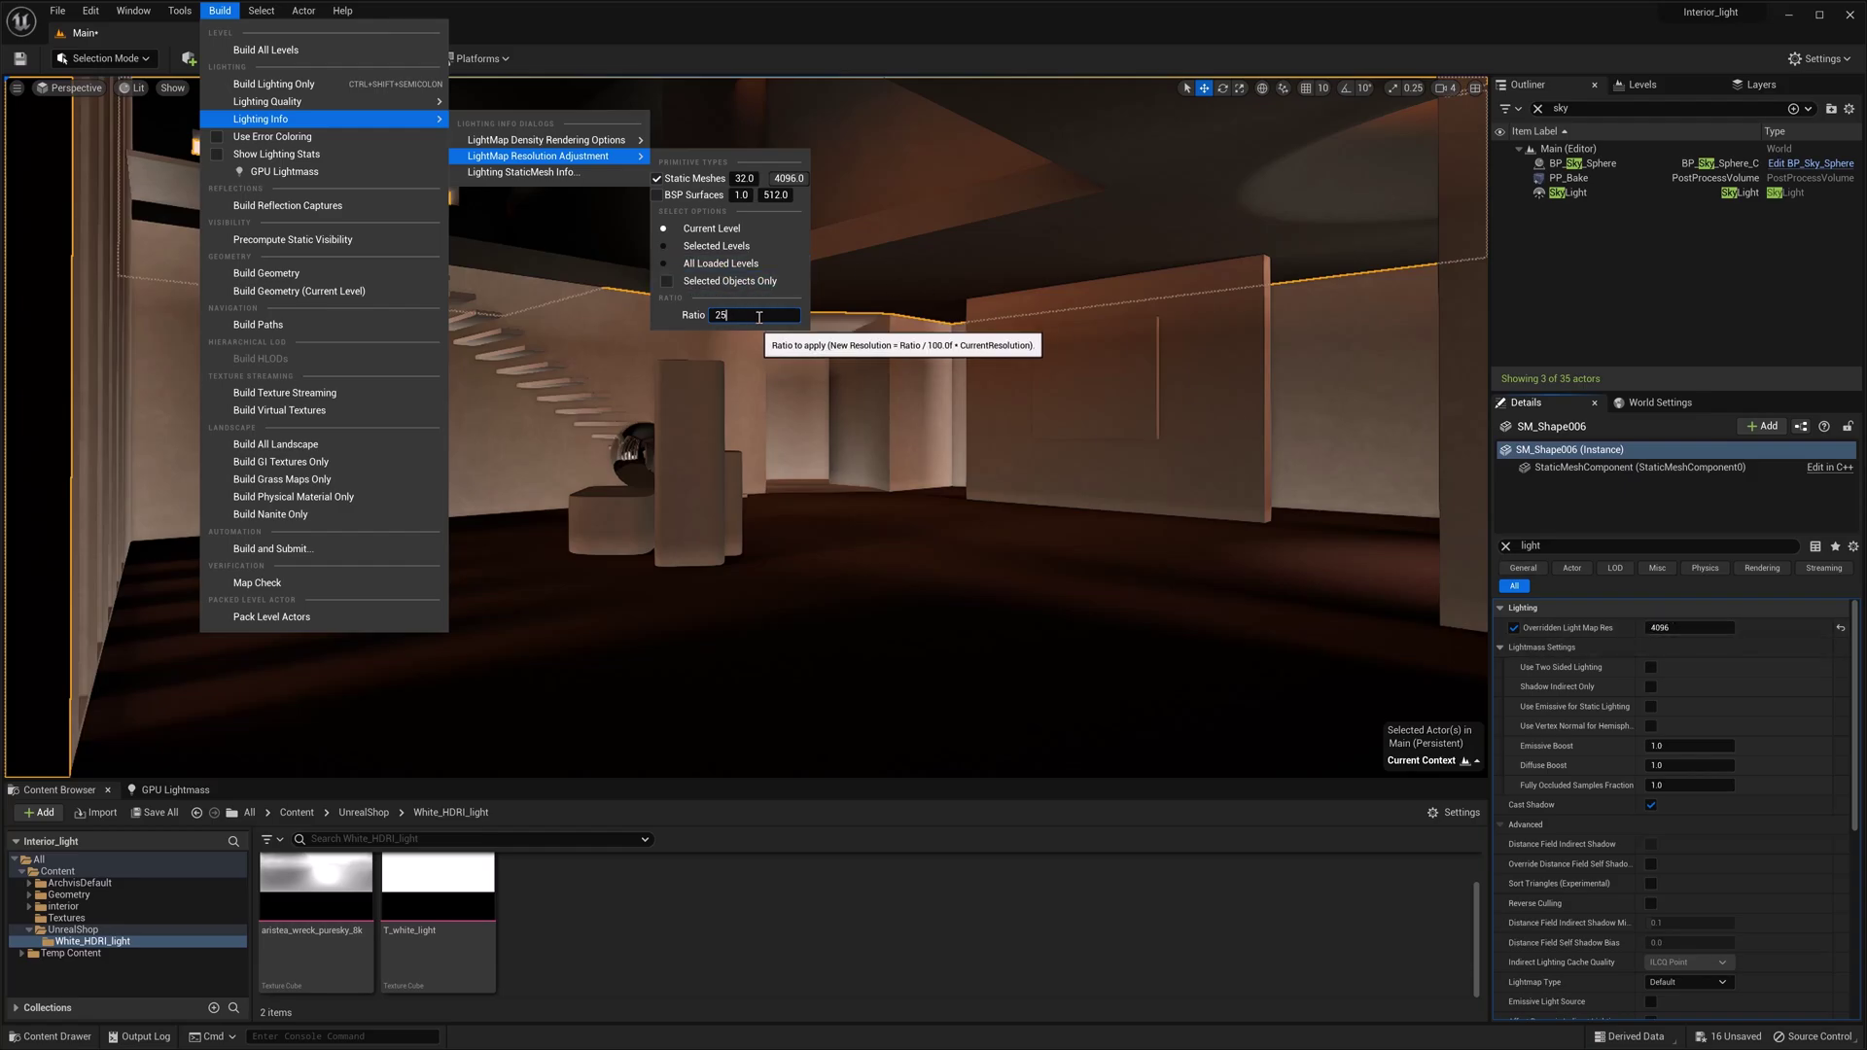
pyautogui.press('Return')
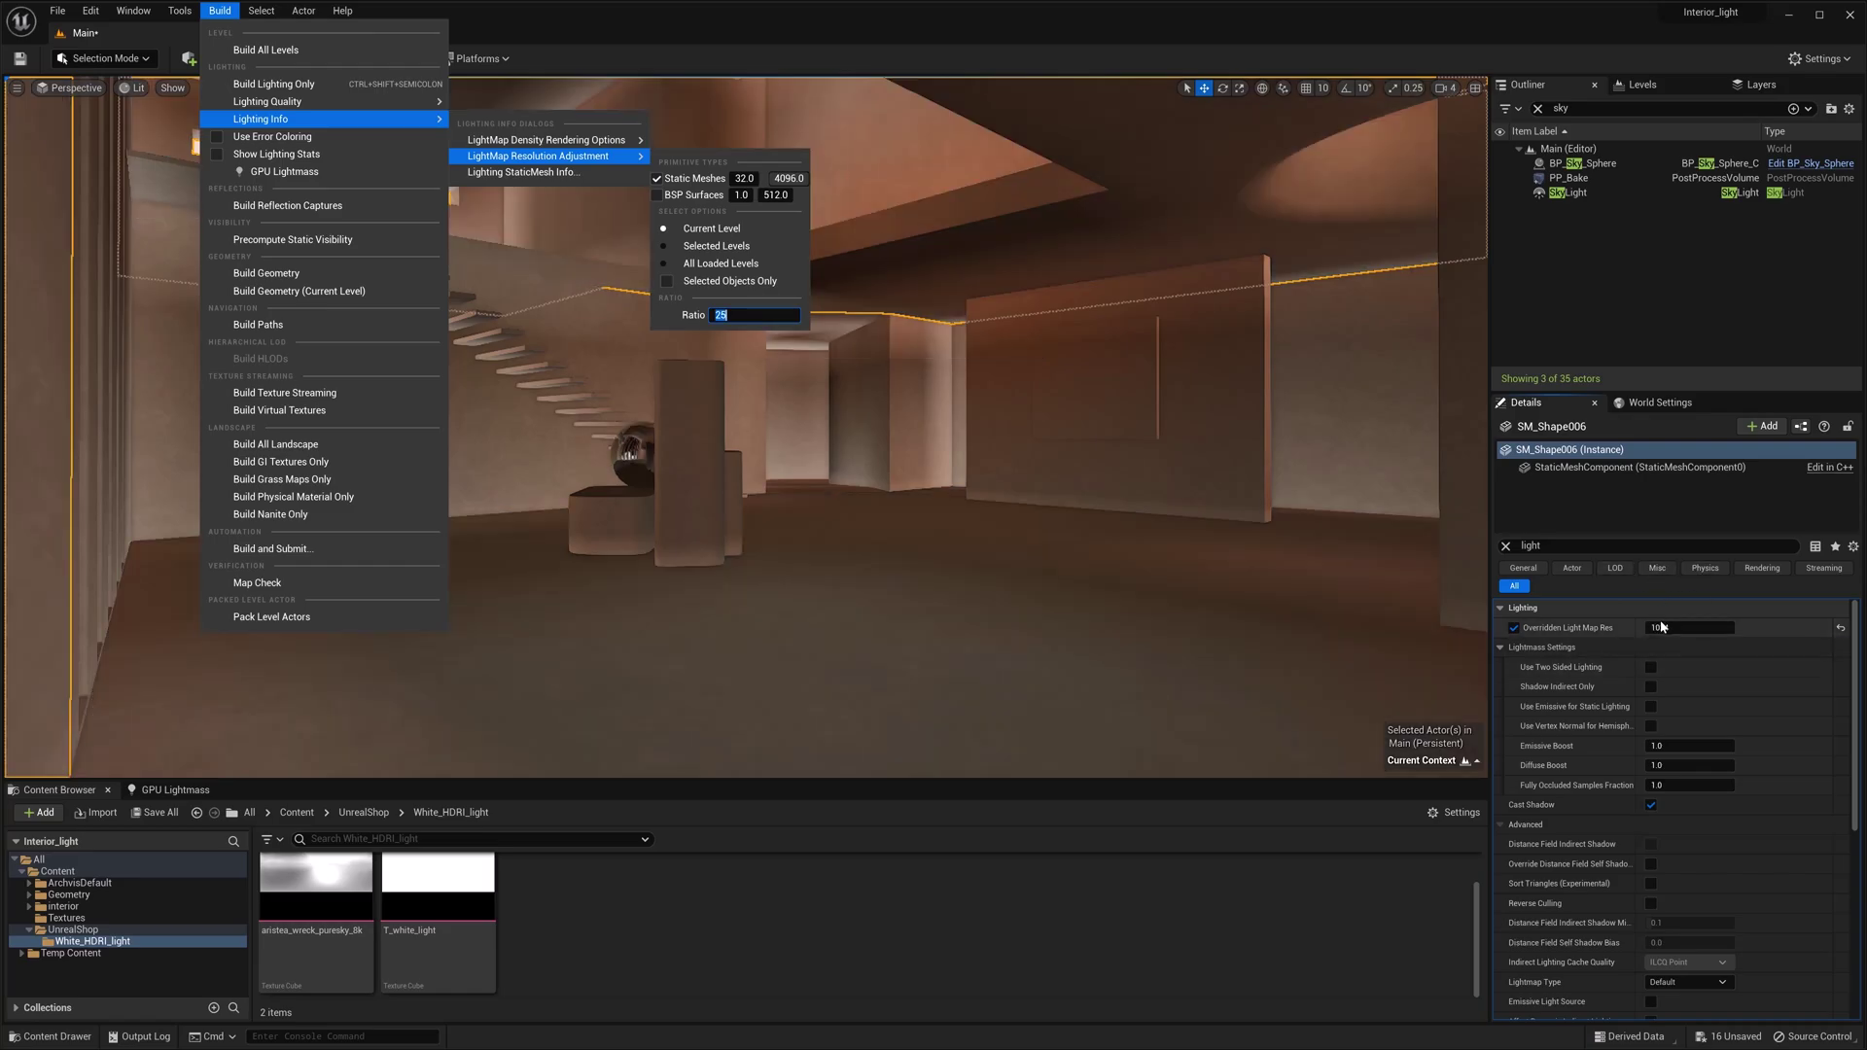
pyautogui.click(754, 646)
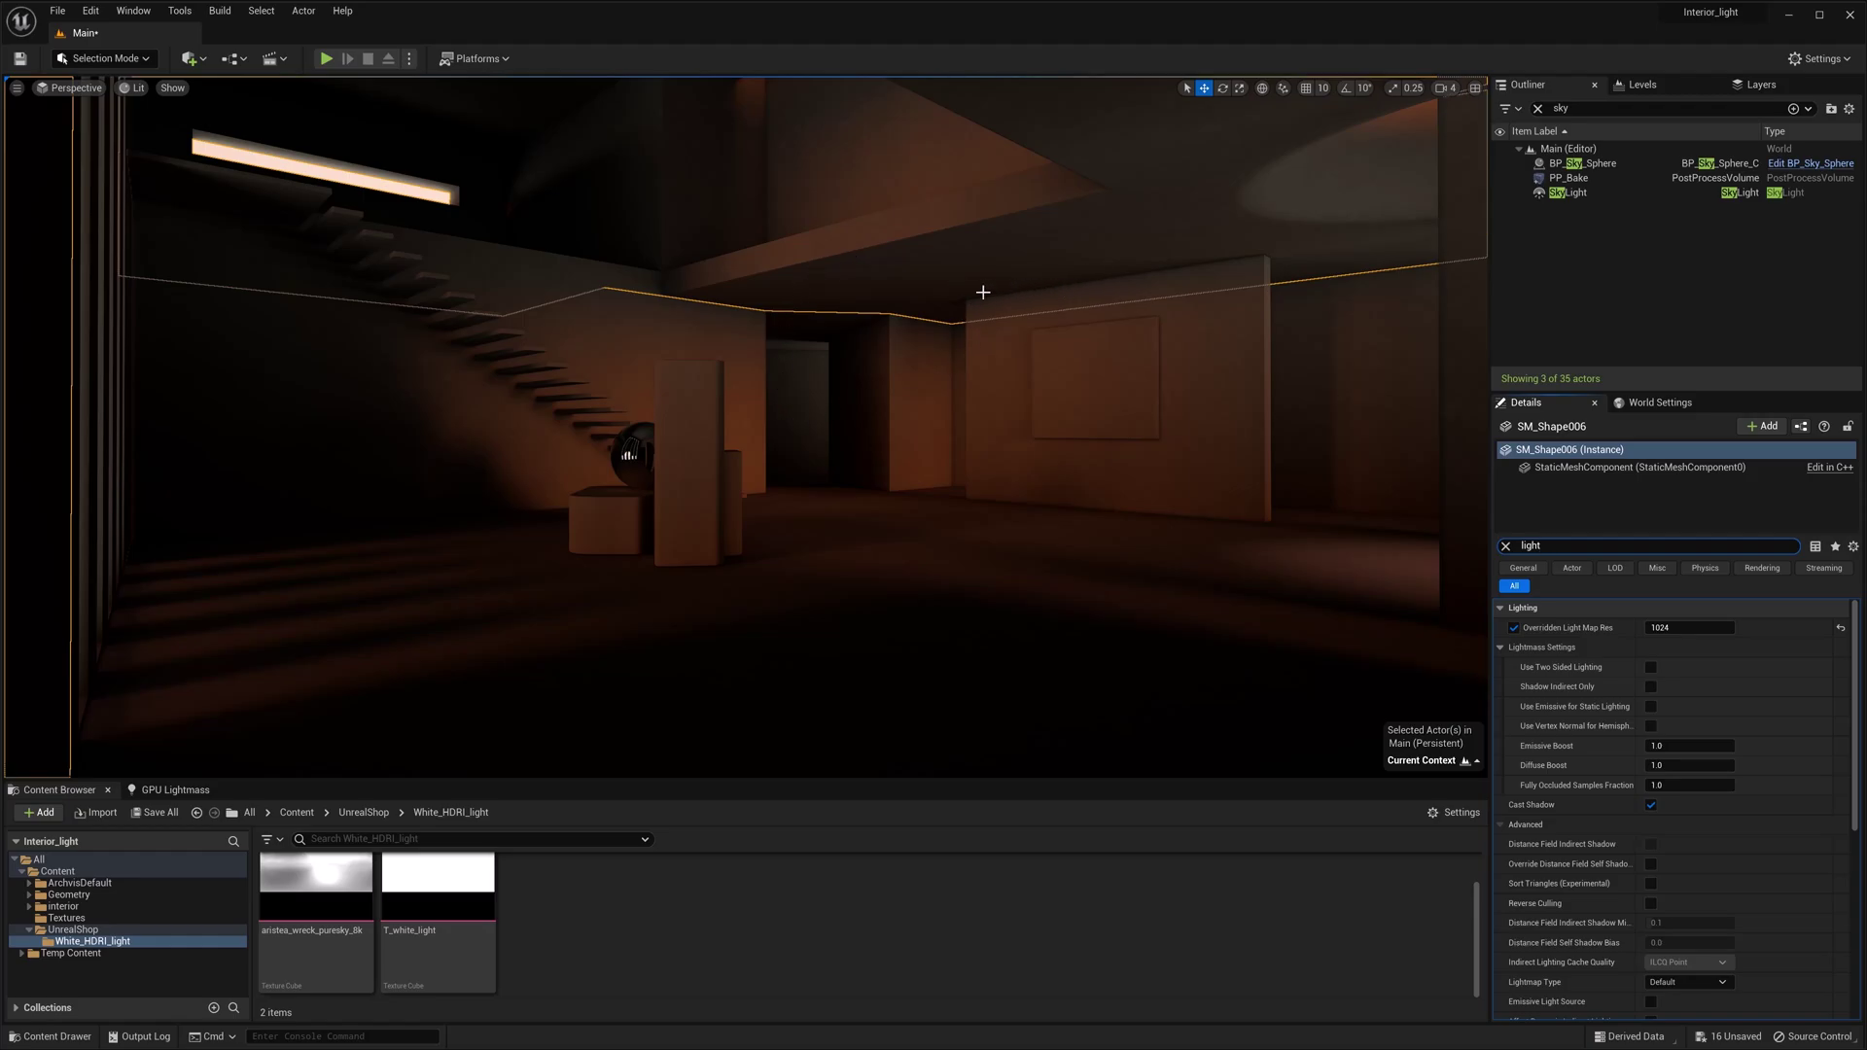
# Check the lighting time in the Swarm Agent log and set the SkyLight's Indirect Lighting Intensity to 5
pyautogui.moveTo(268, 348); pyautogui.dragTo(295, 348)
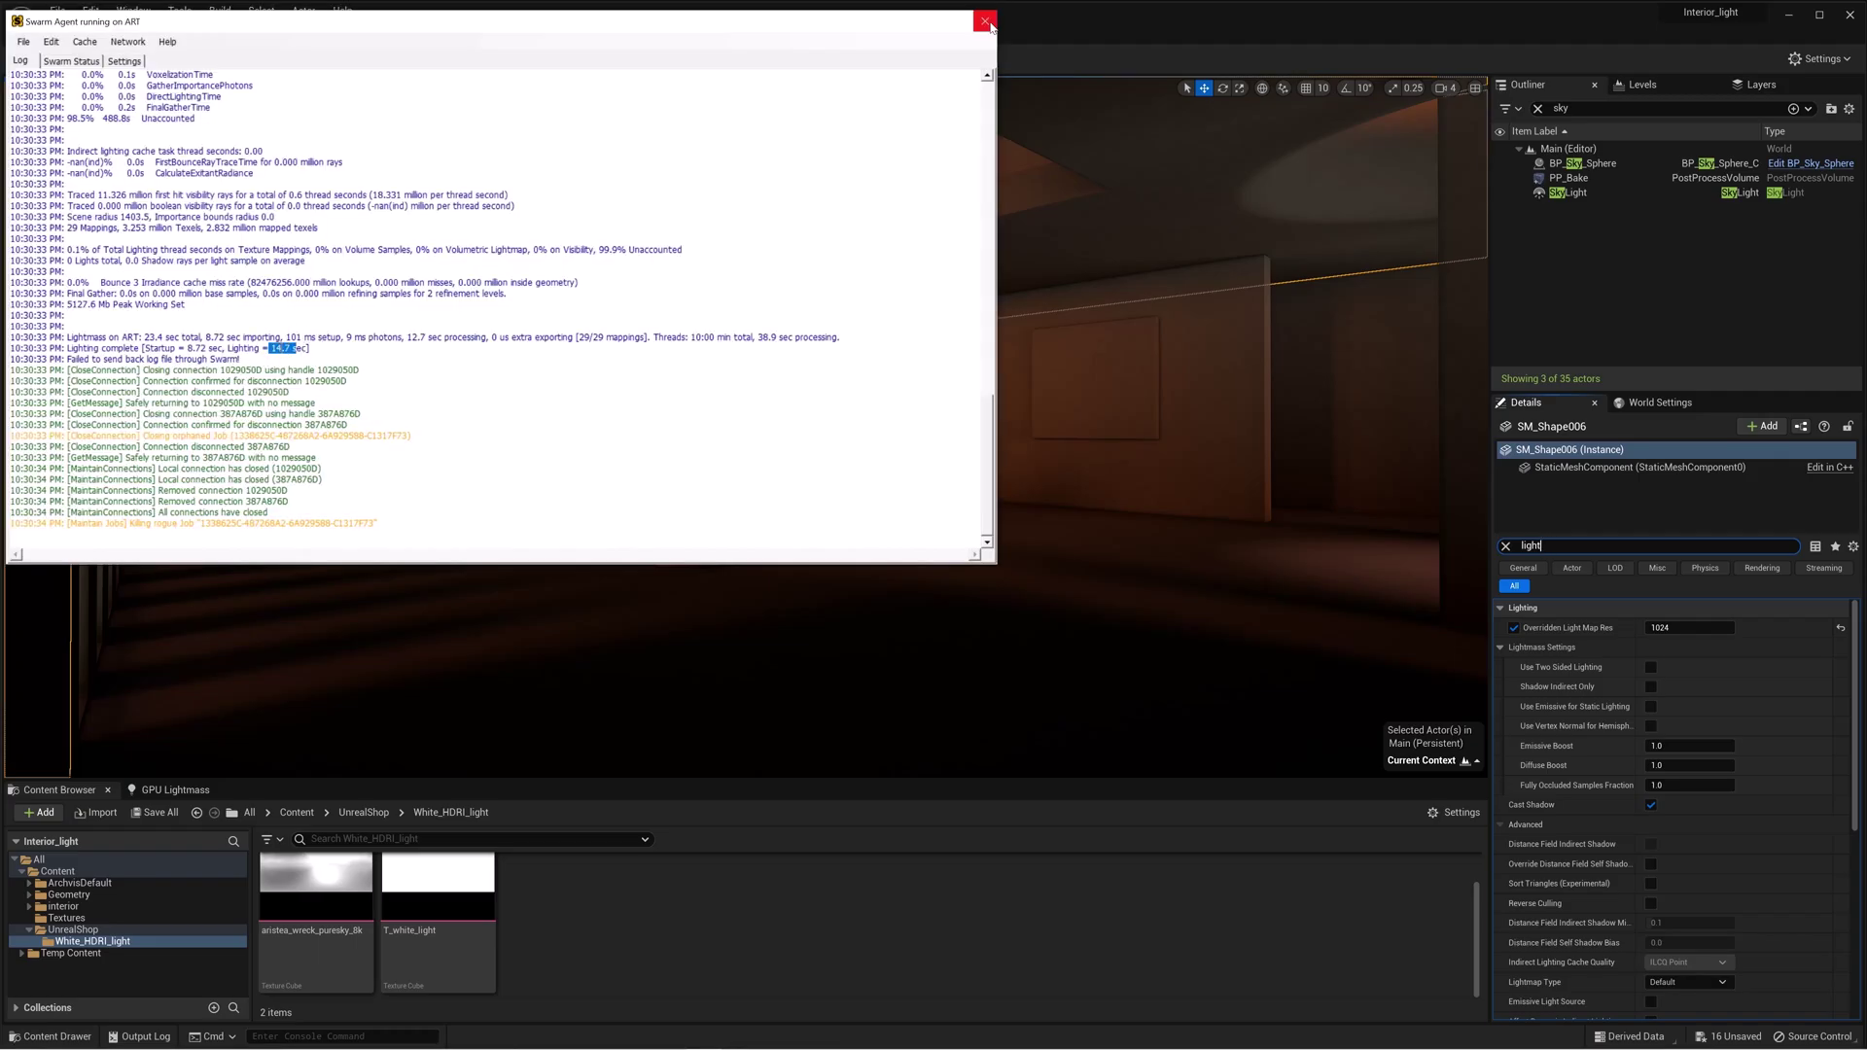
pyautogui.click(1568, 193)
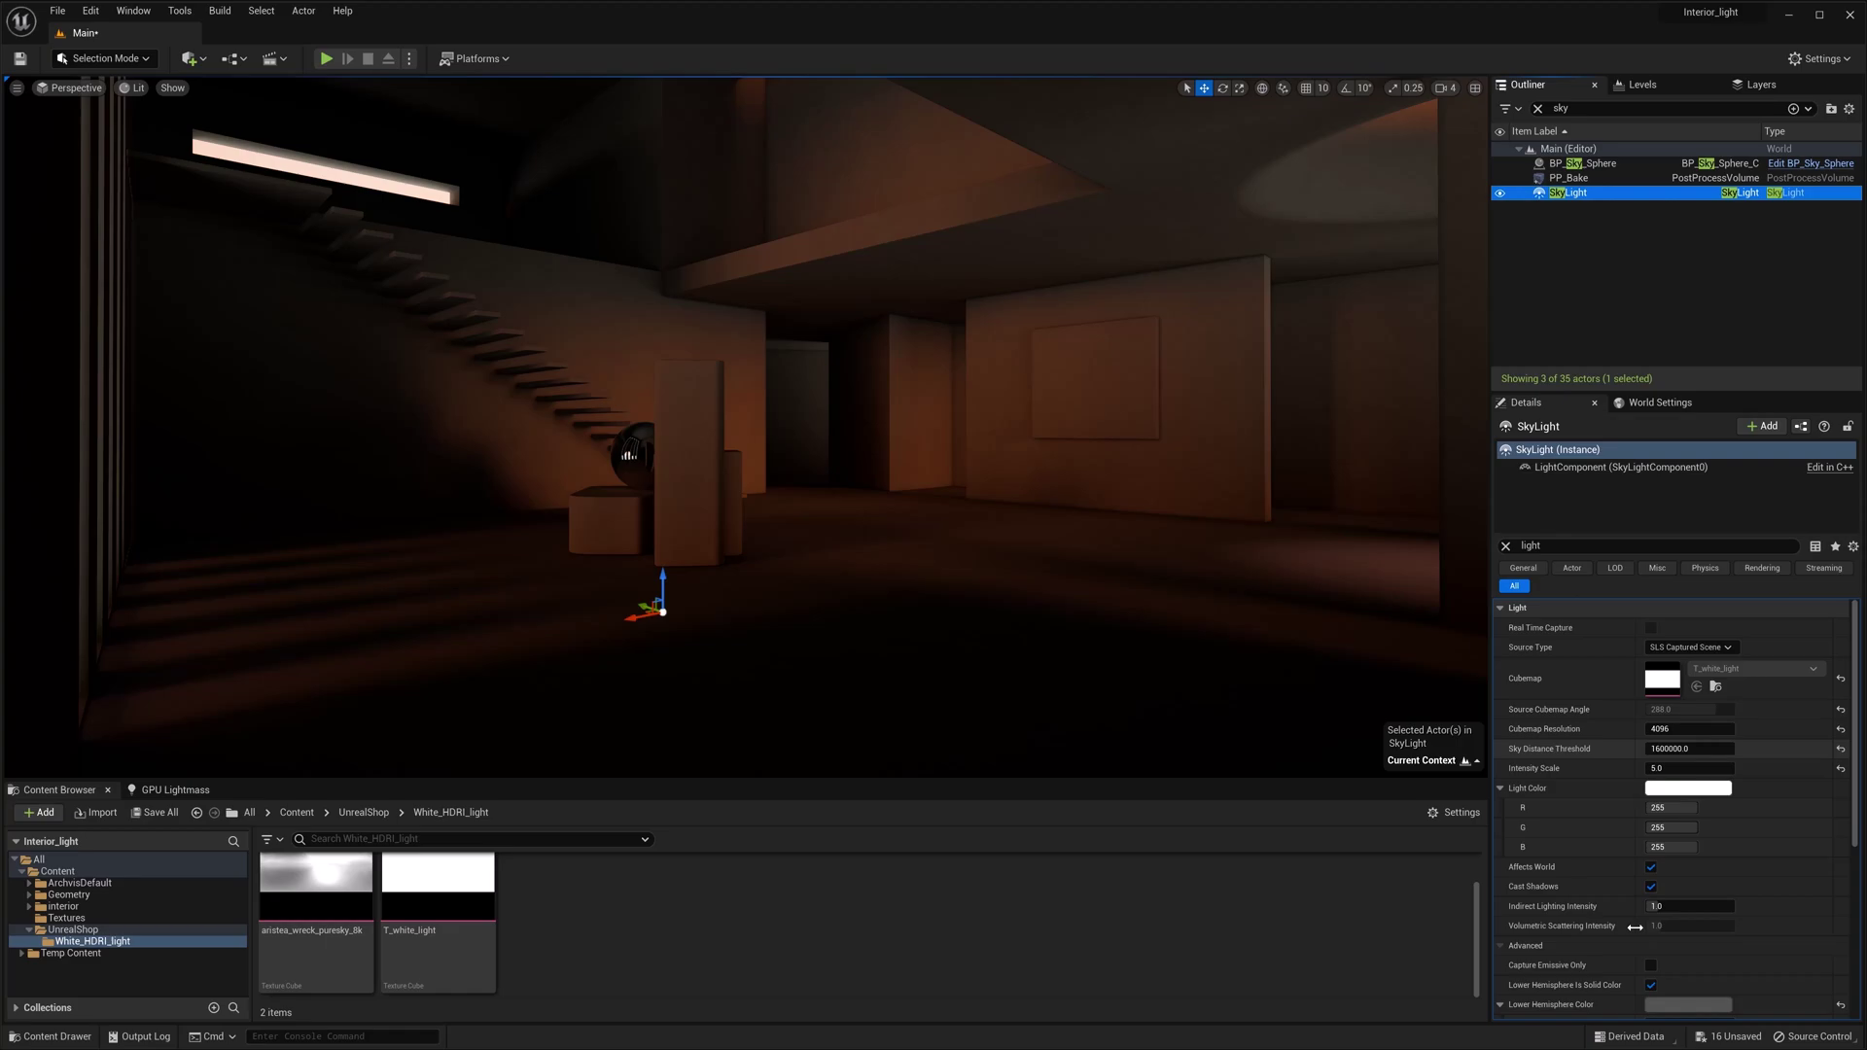
pyautogui.click(1684, 906)
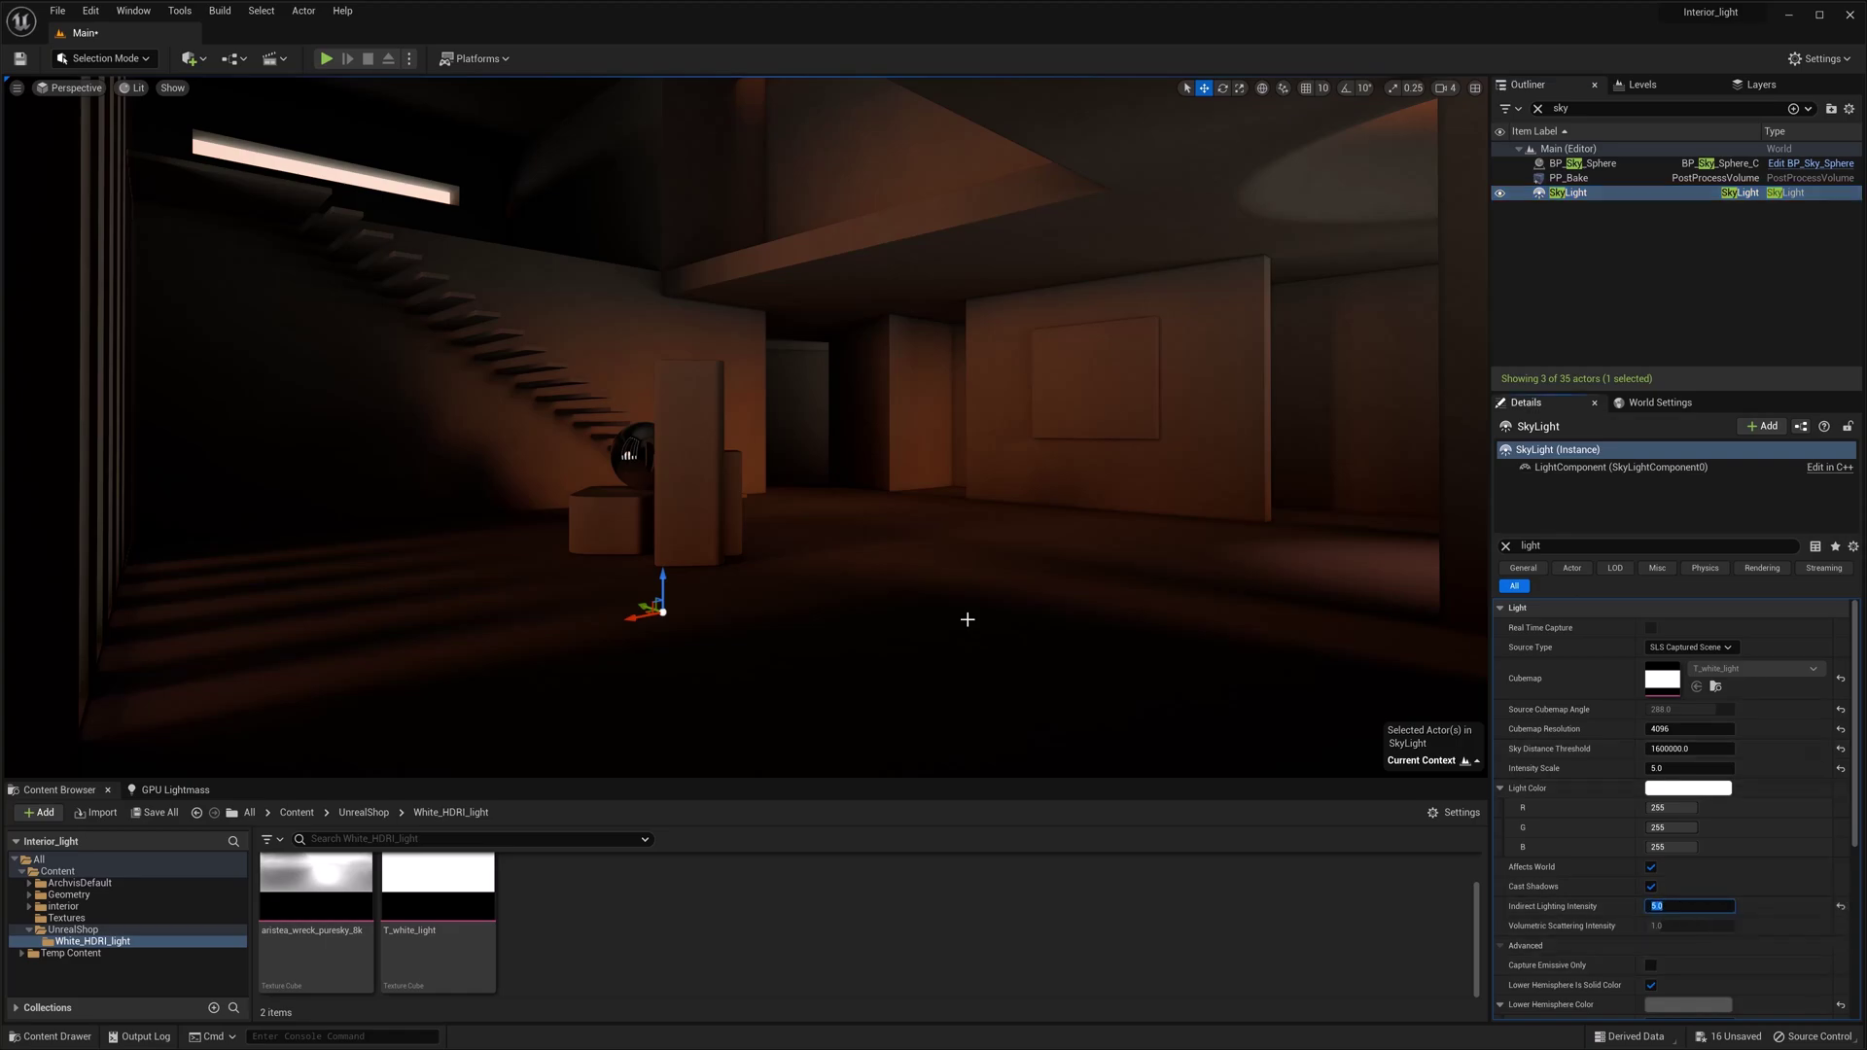
pyautogui.press('Return')
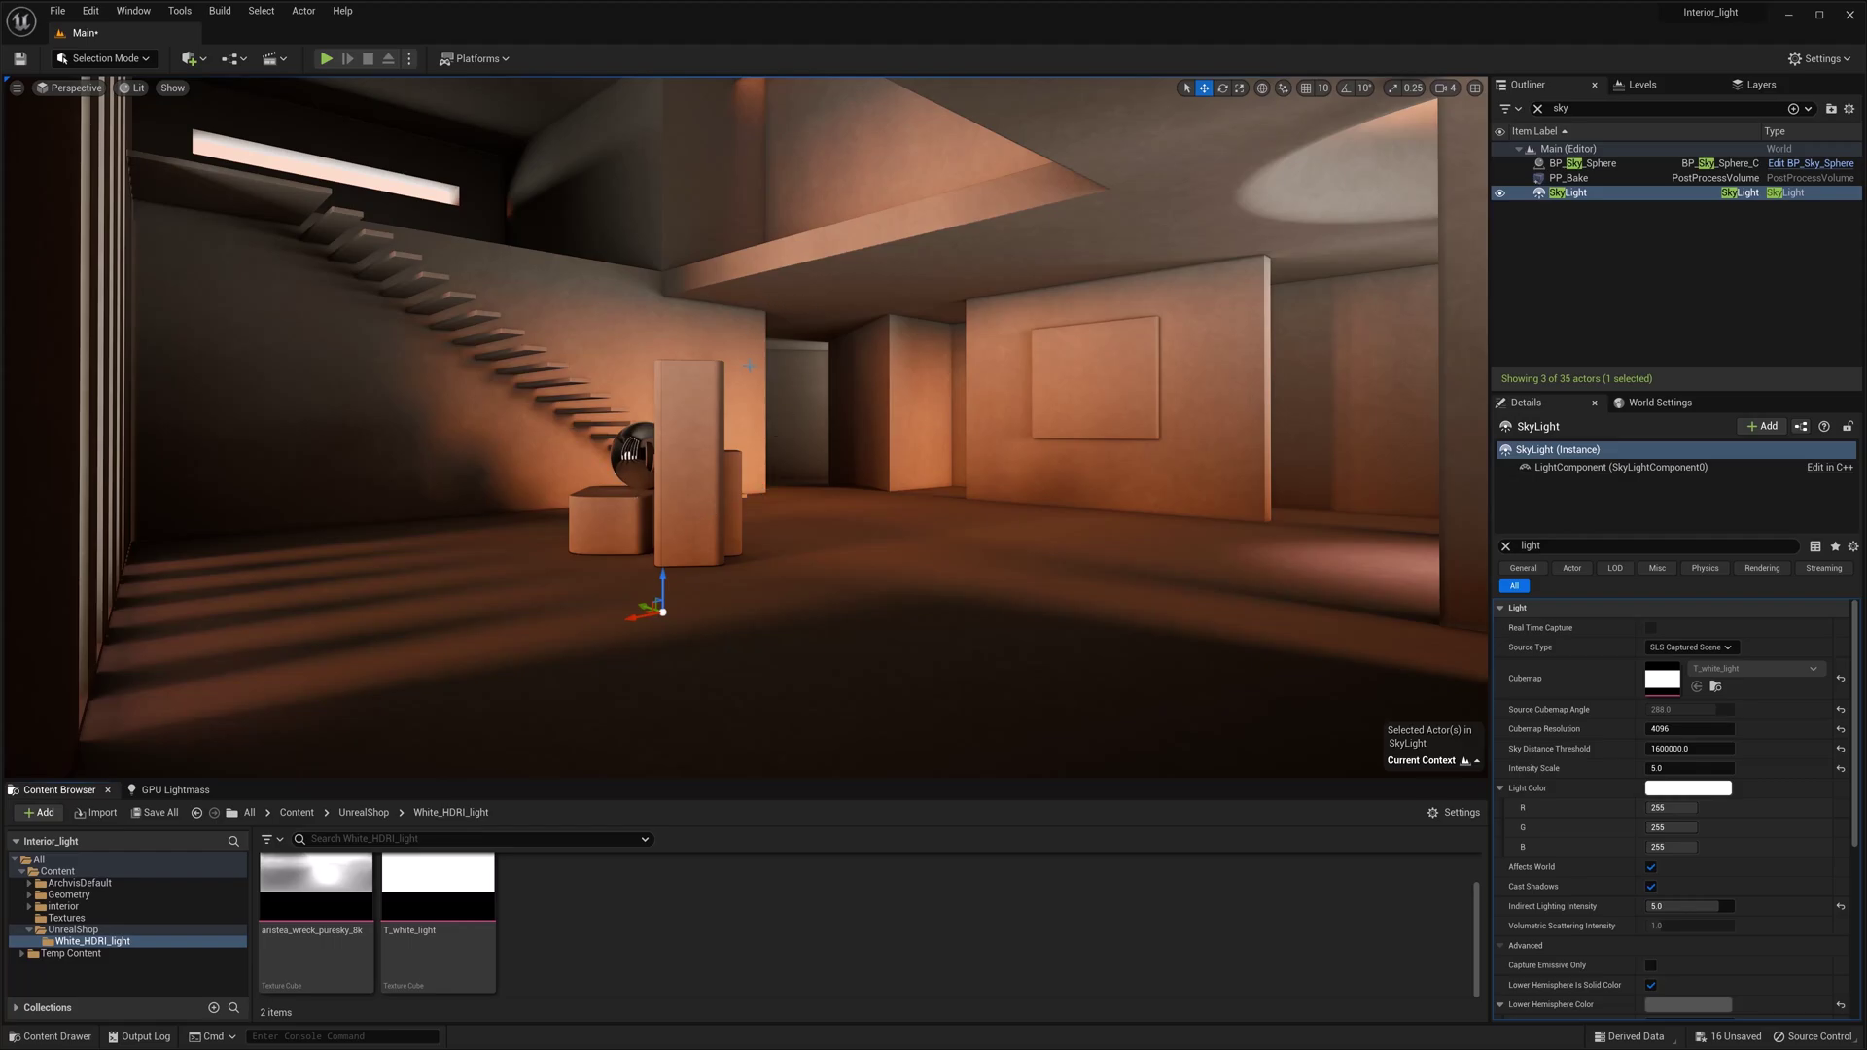
# Review the BP_Sky_Sphere's full properties and place a directional light on the floor near the central column
pyautogui.click(1583, 163)
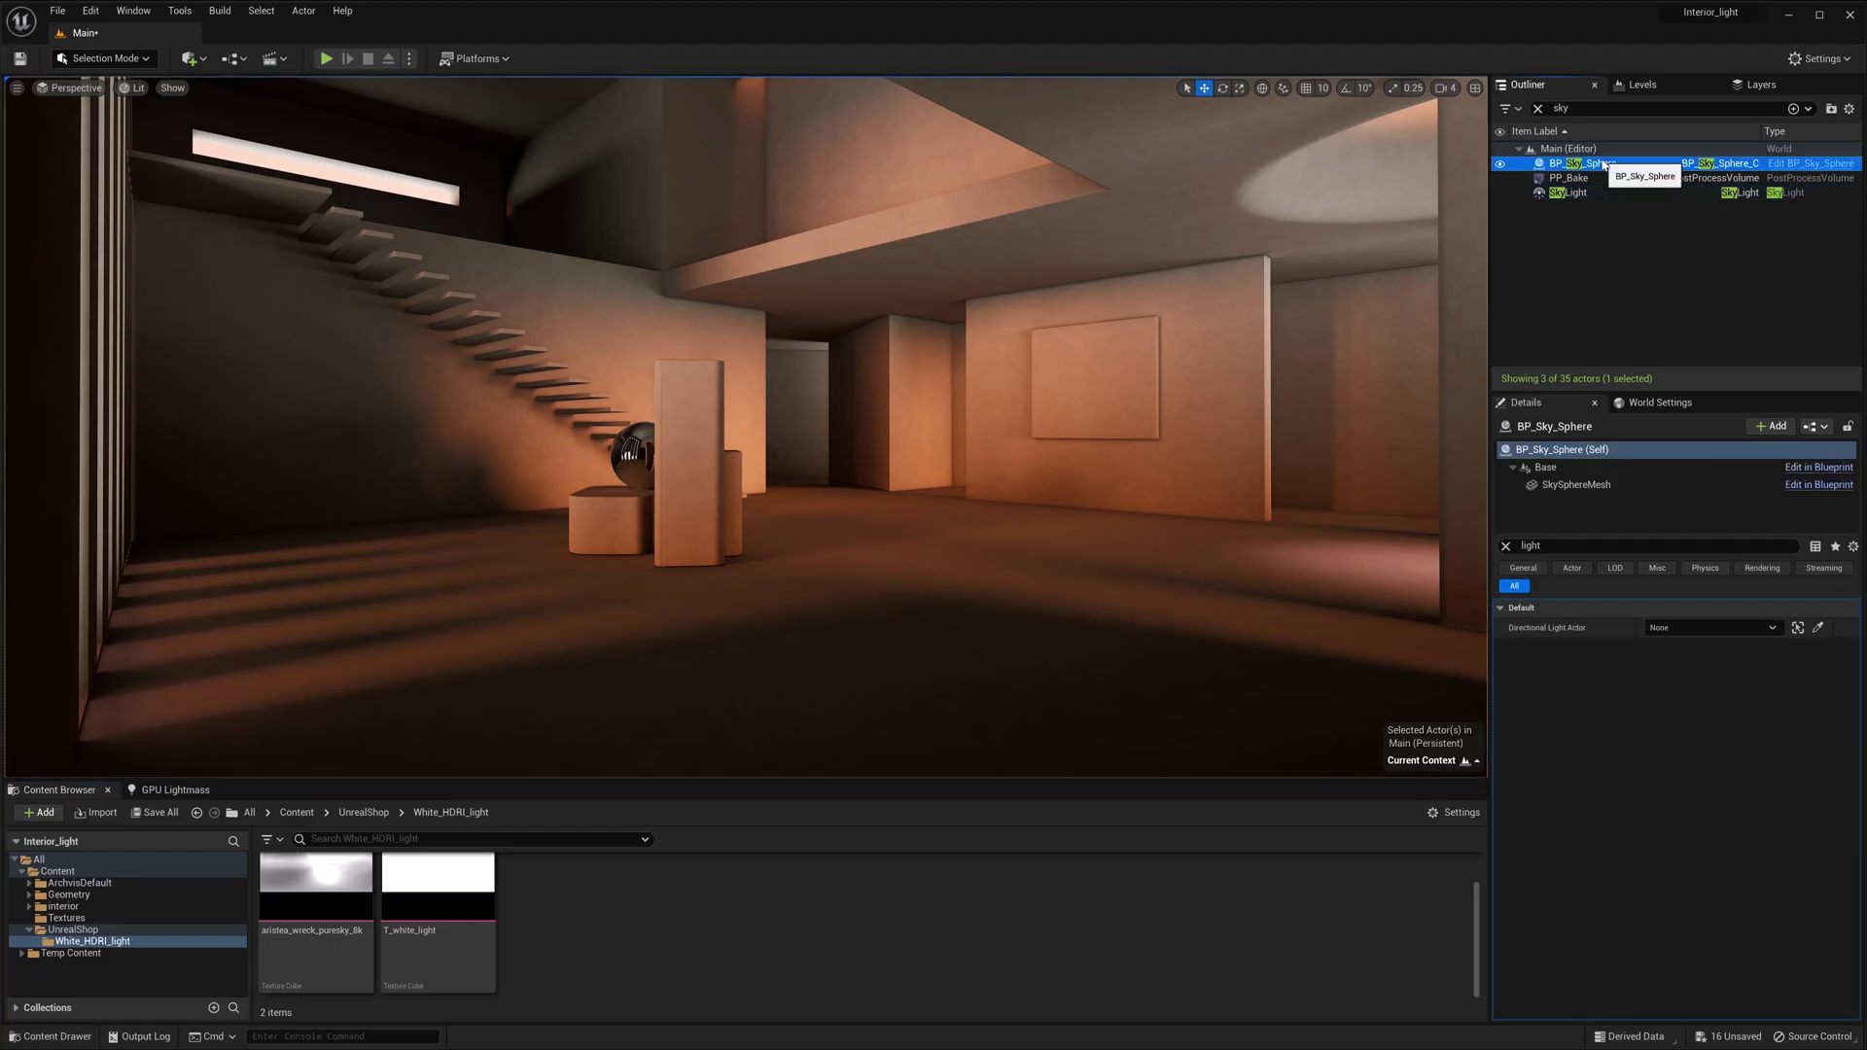
pyautogui.click(1505, 546)
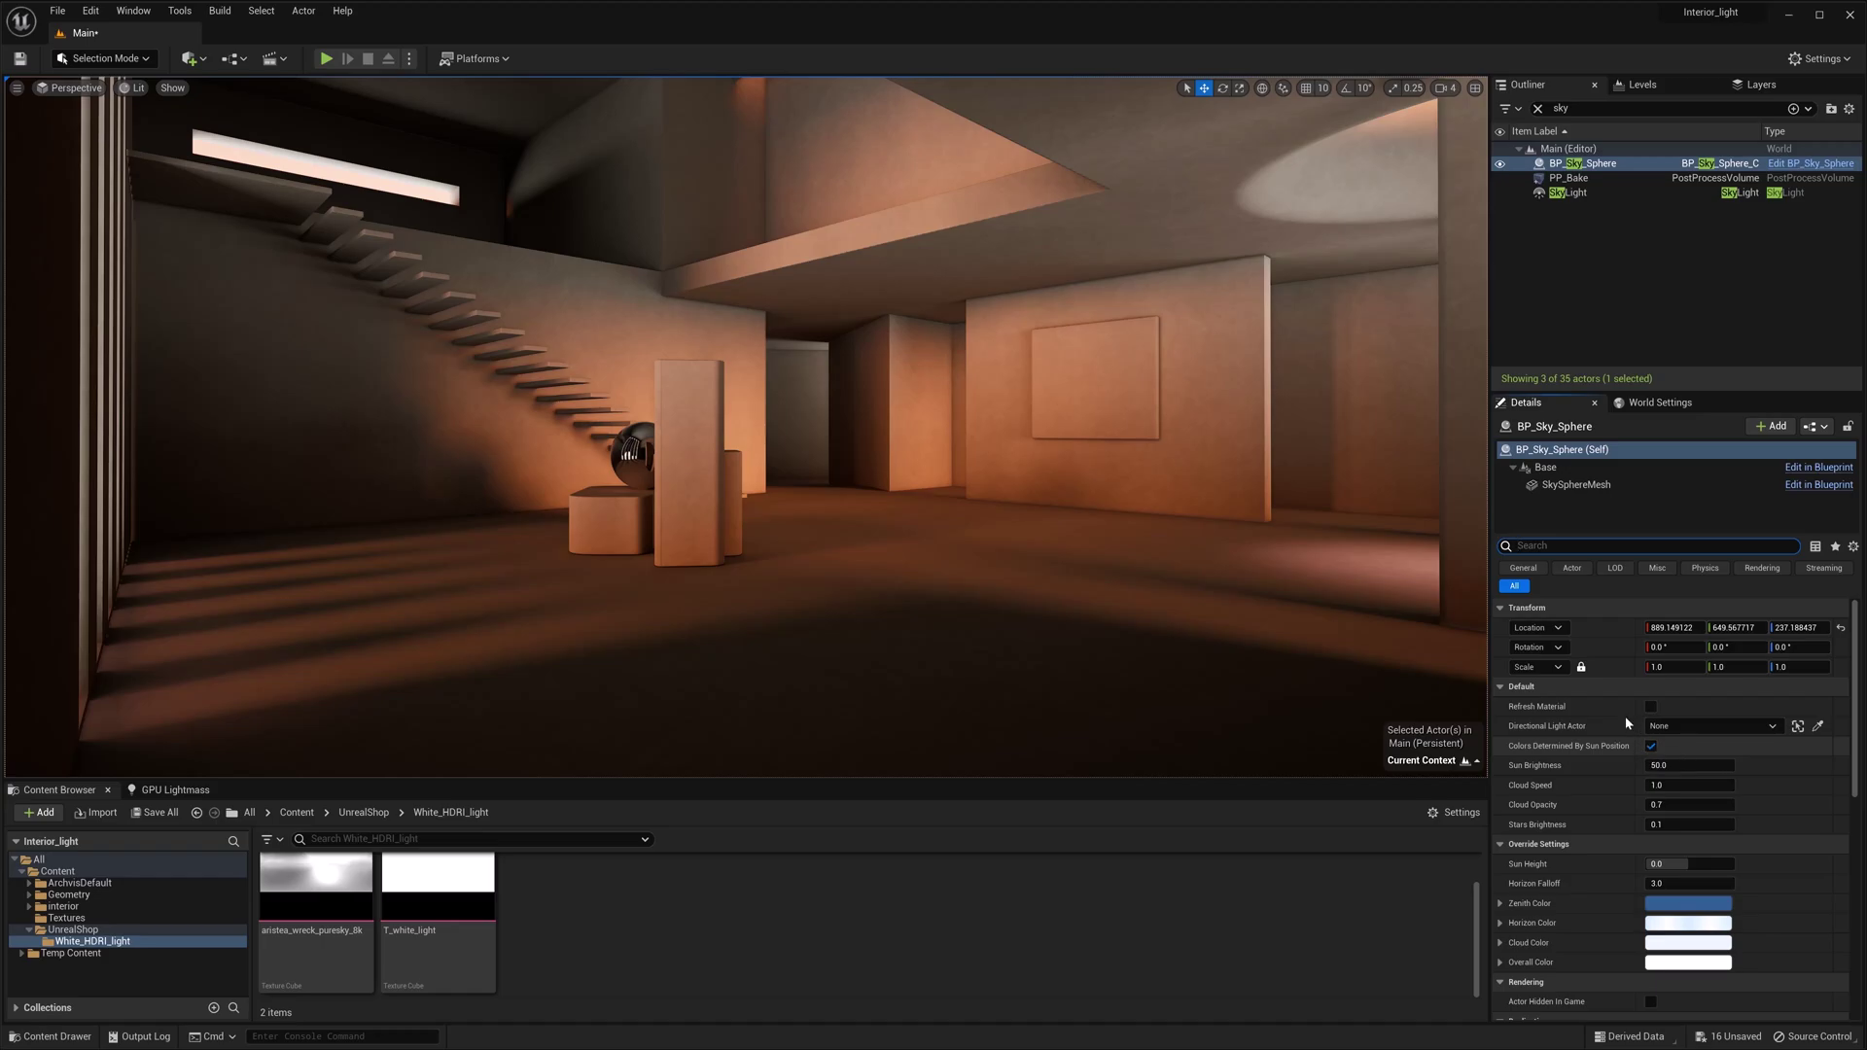
pyautogui.click(190, 59)
pyautogui.moveTo(243, 204)
pyautogui.click(379, 219)
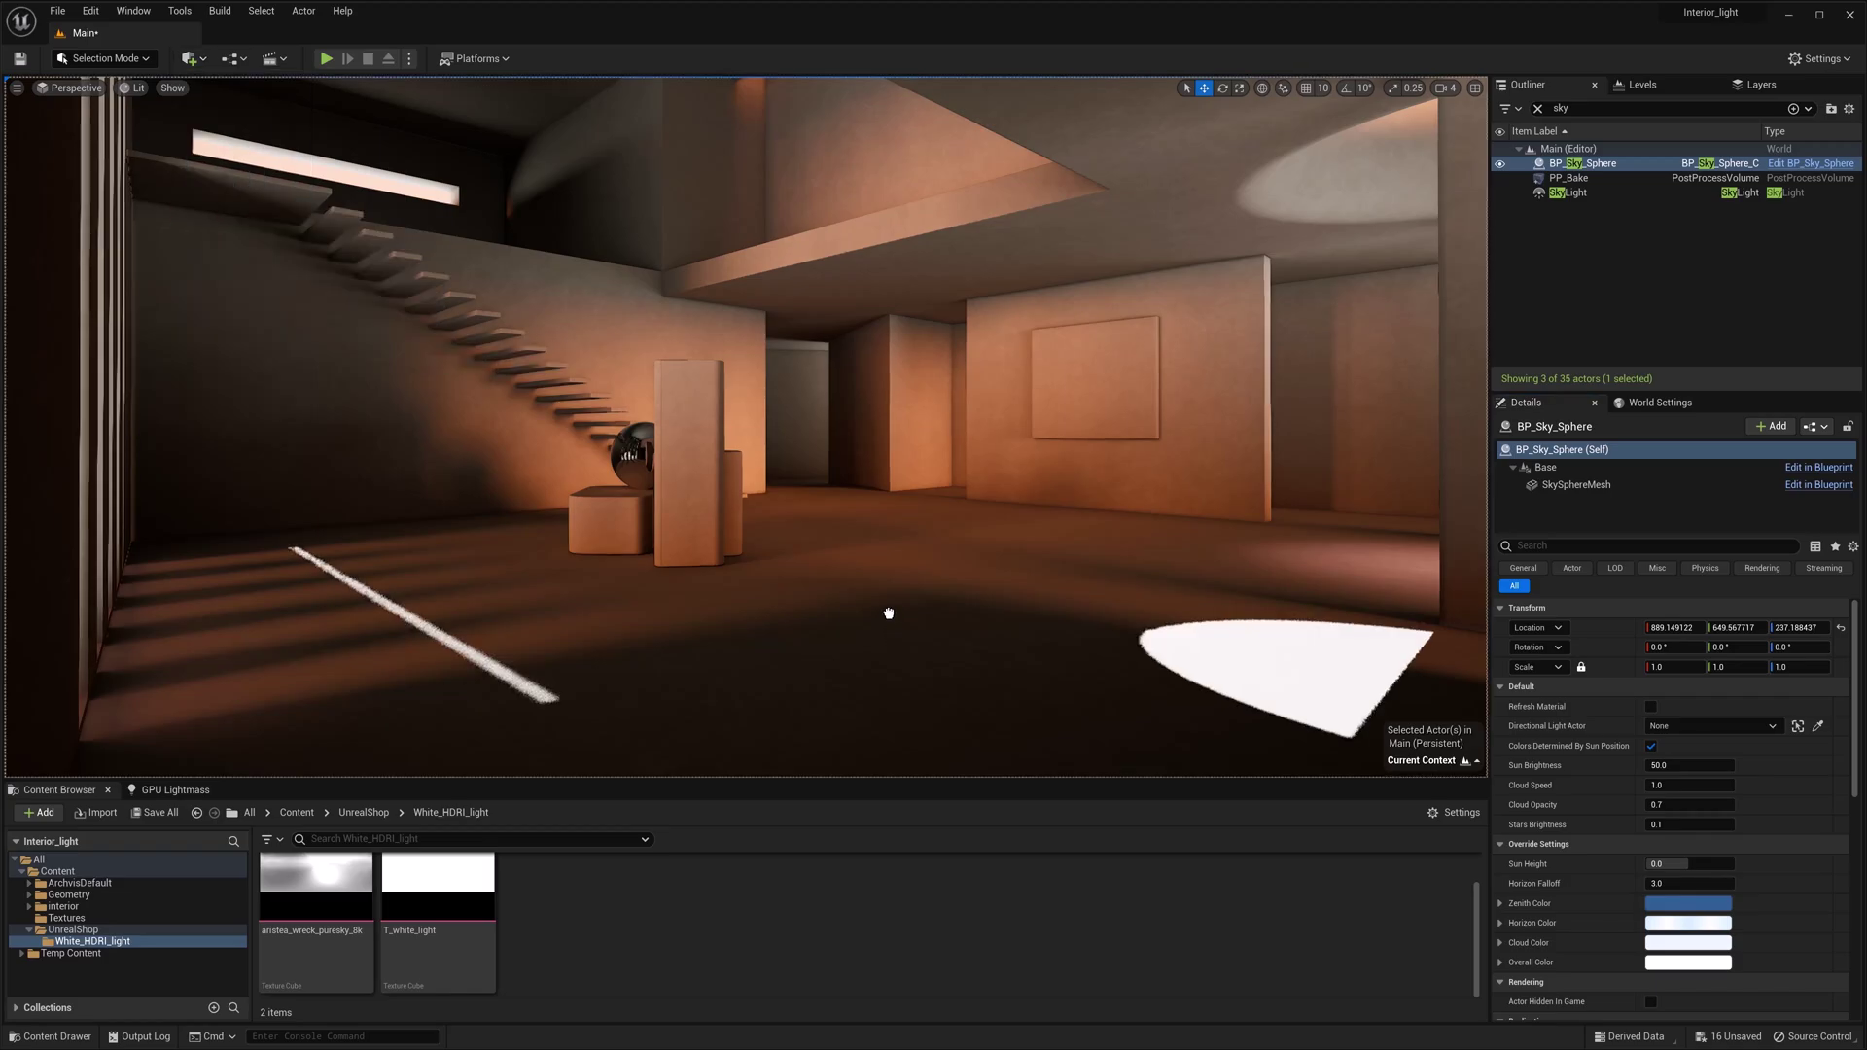
pyautogui.moveTo(889, 612); pyautogui.dragTo(775, 564)
# Rotate the DirectionalLight to cast sun patches across the floor, with Intensity about 2.08 lux and Source Angle 5
pyautogui.press('e')
pyautogui.moveTo(775, 450)
pyautogui.mouseDown()
pyautogui.moveTo(801, 465)
pyautogui.moveTo(780, 453)
pyautogui.mouseUp()
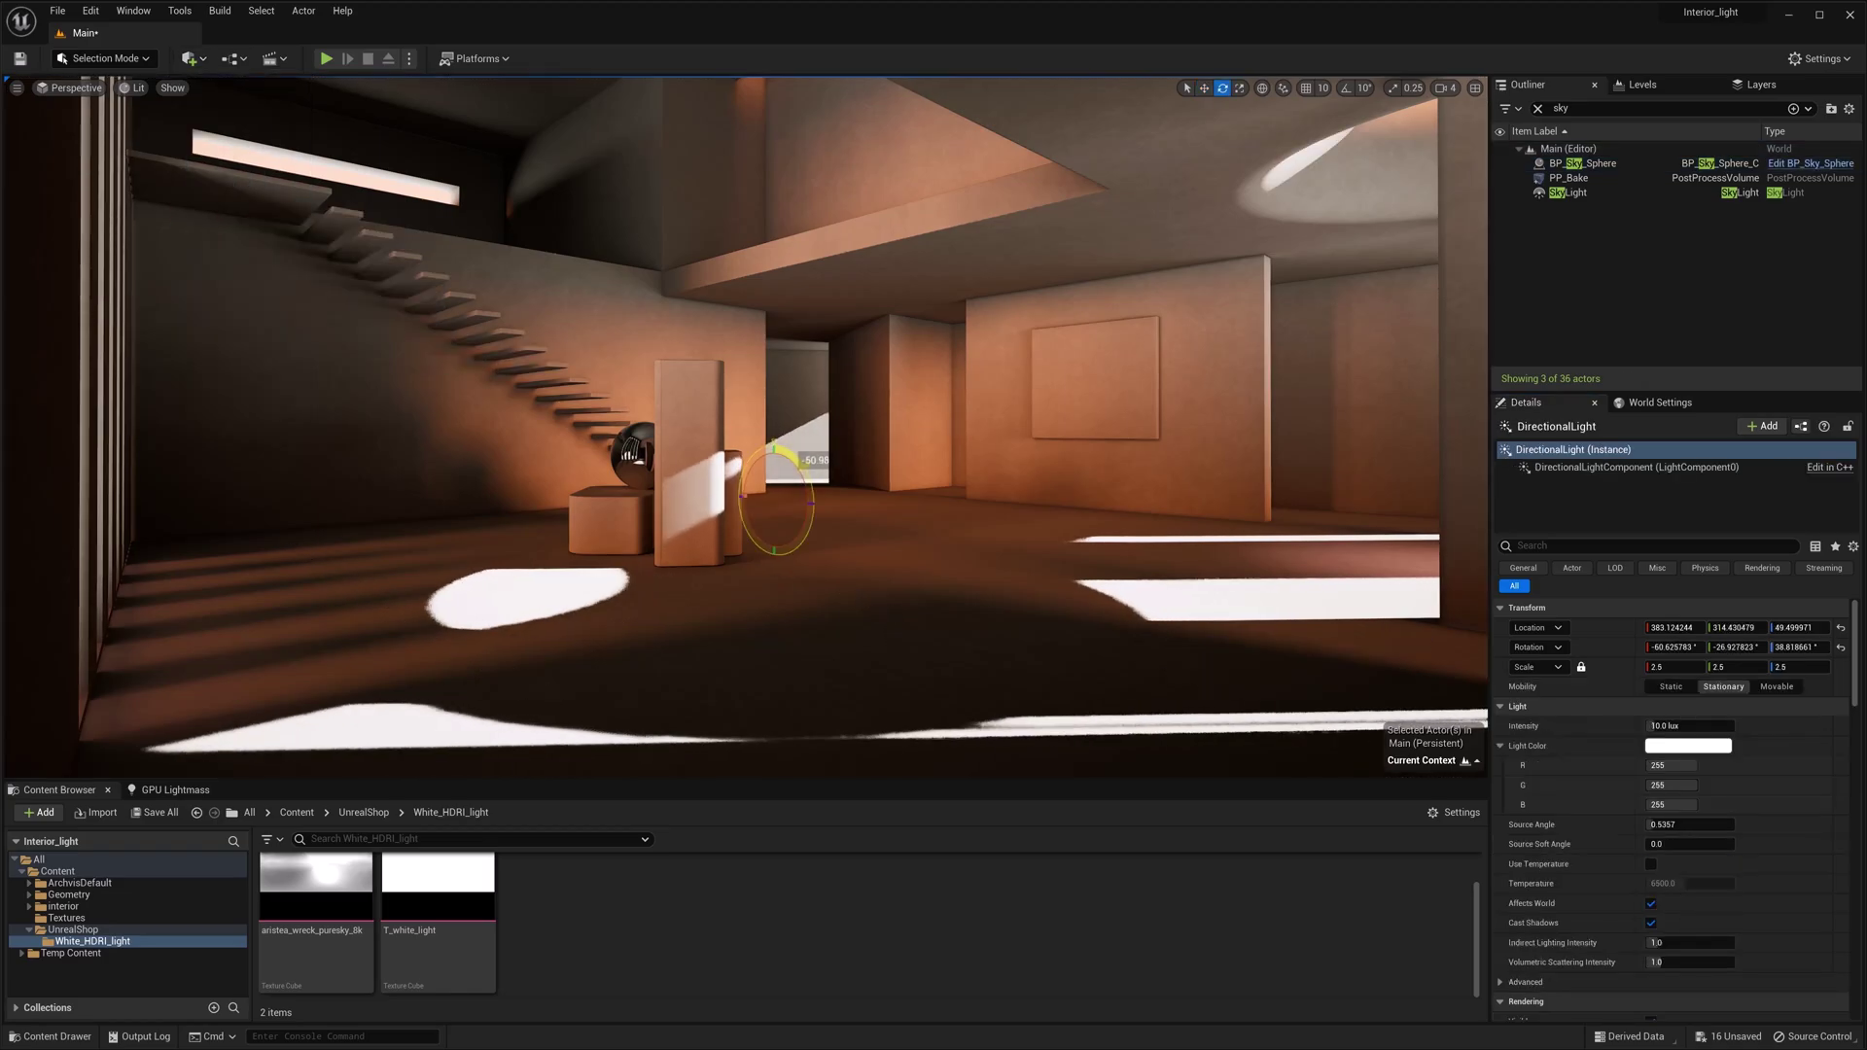
pyautogui.moveTo(1679, 726); pyautogui.dragTo(1659, 726)
pyautogui.moveTo(1670, 826); pyautogui.dragTo(1734, 825)
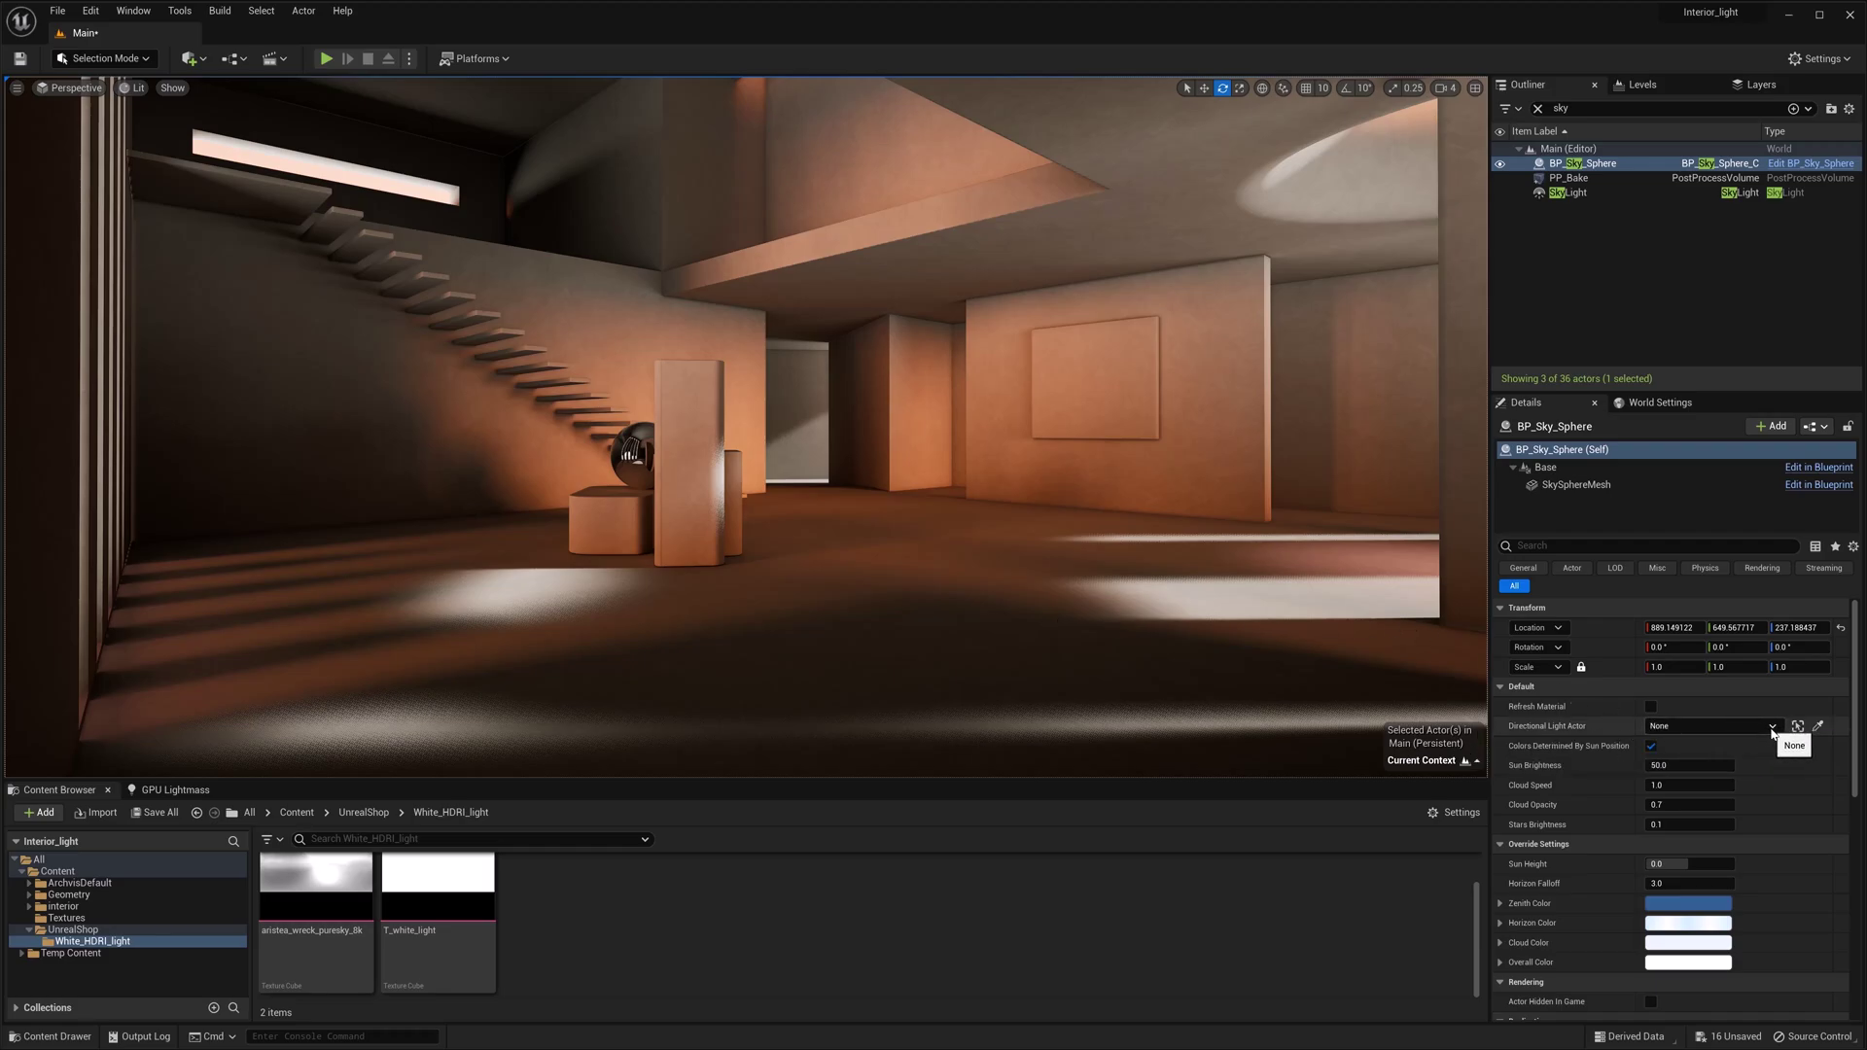
# Assign the DirectionalLight in the viewport as the BP_Sky_Sphere's Directional Light Actor
pyautogui.press('g')
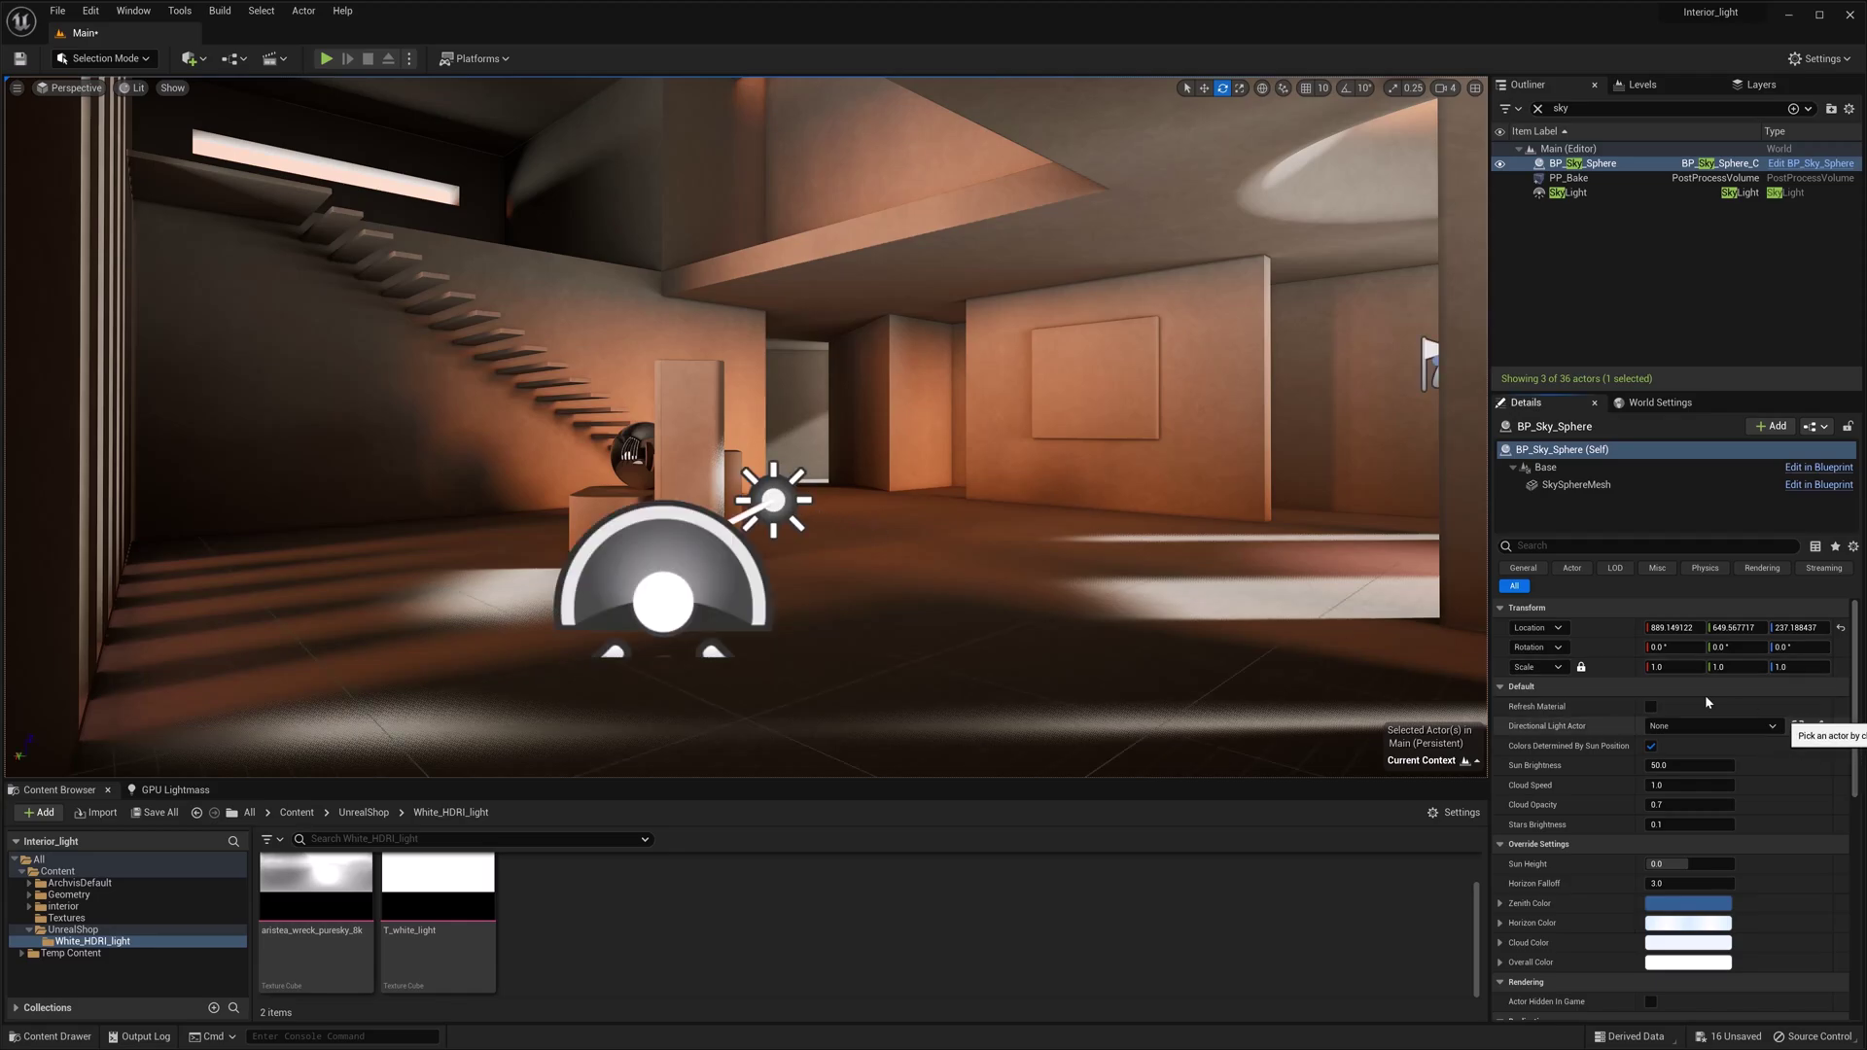
pyautogui.click(1818, 725)
pyautogui.click(787, 490)
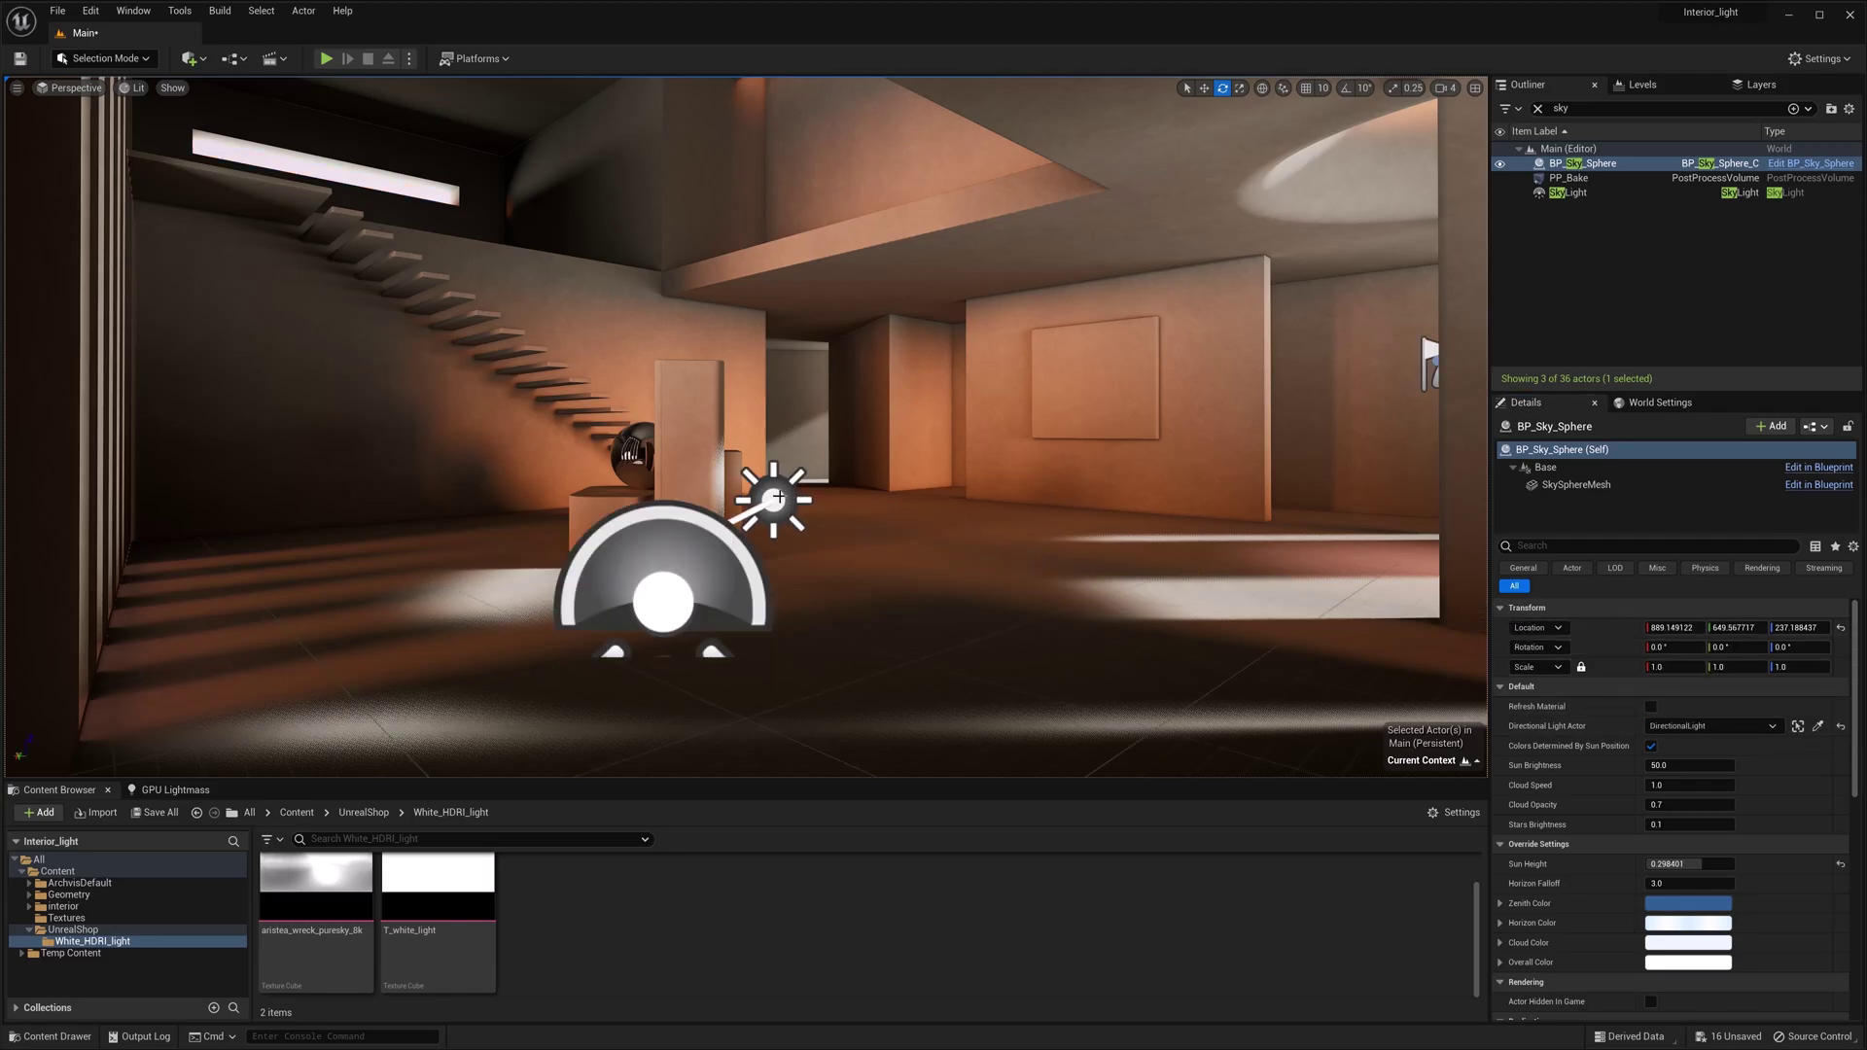
pyautogui.press('g')
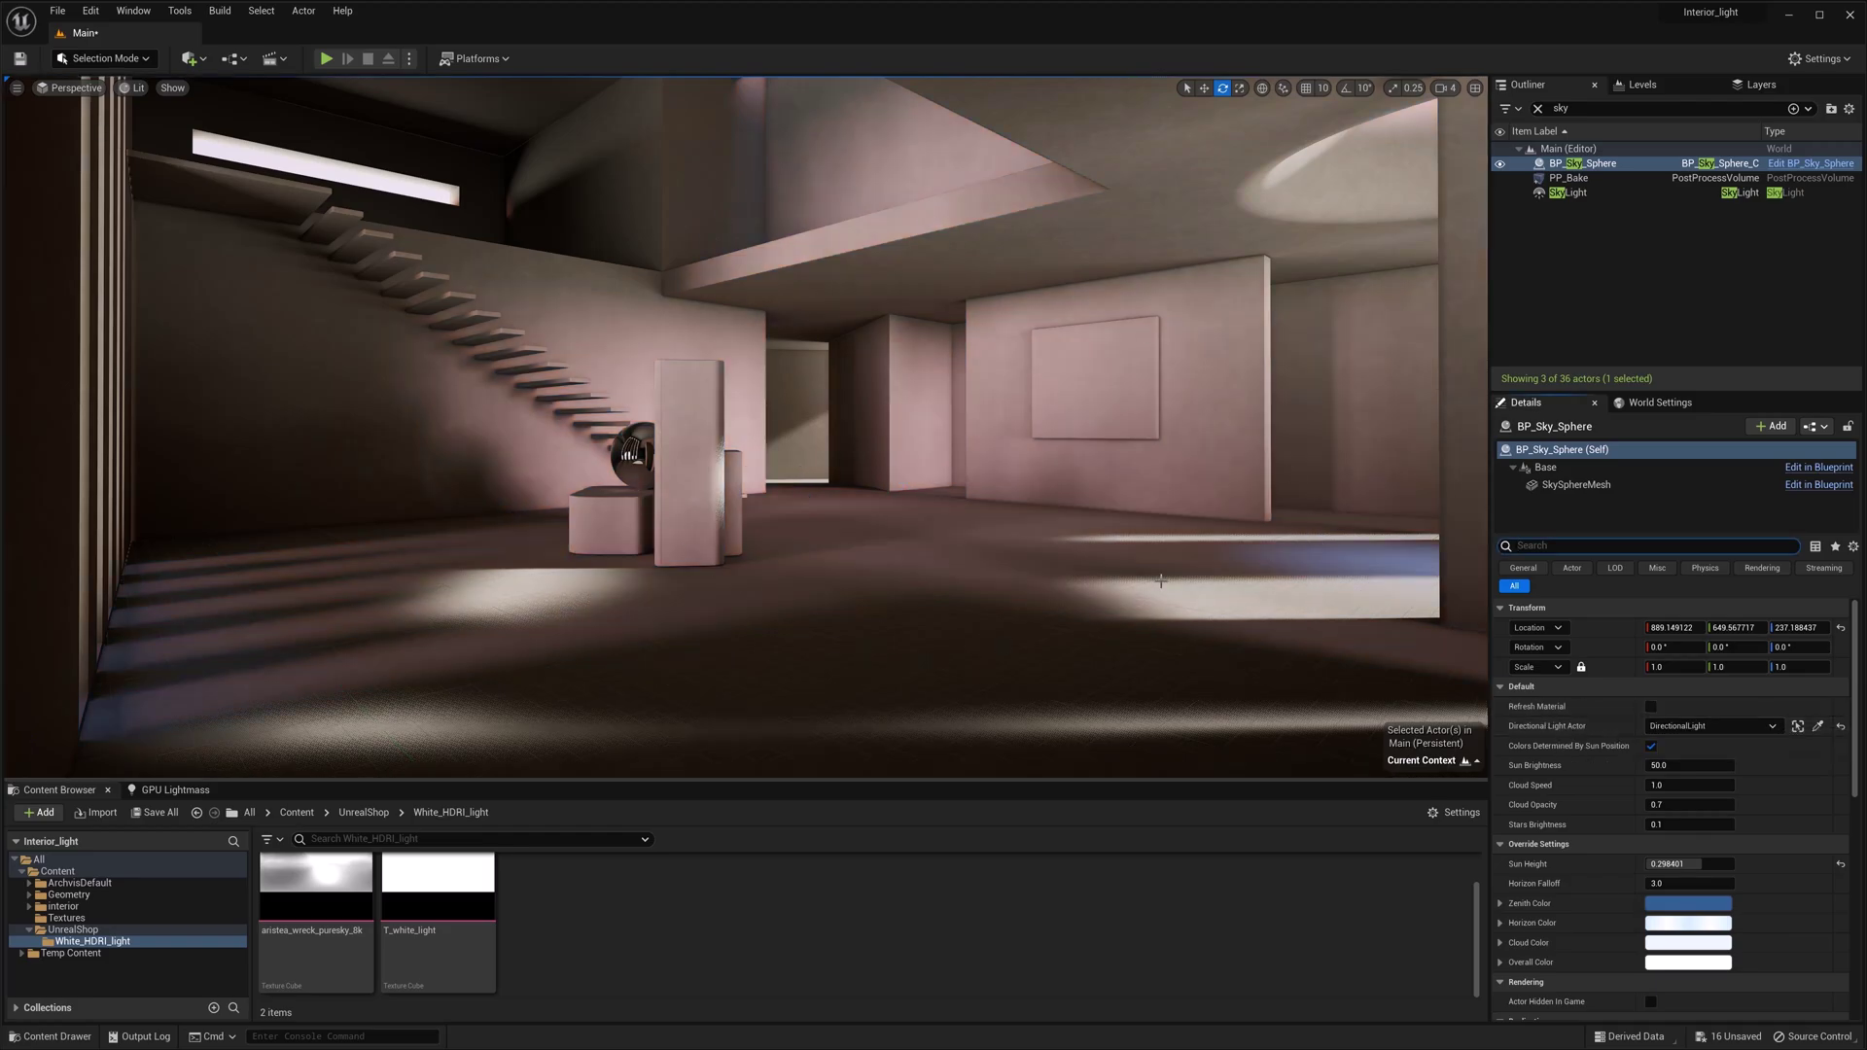
# Reset the SkyLight's Sky Distance Threshold to 150000 and its Indirect Lighting Intensity to the default
pyautogui.click(1583, 193)
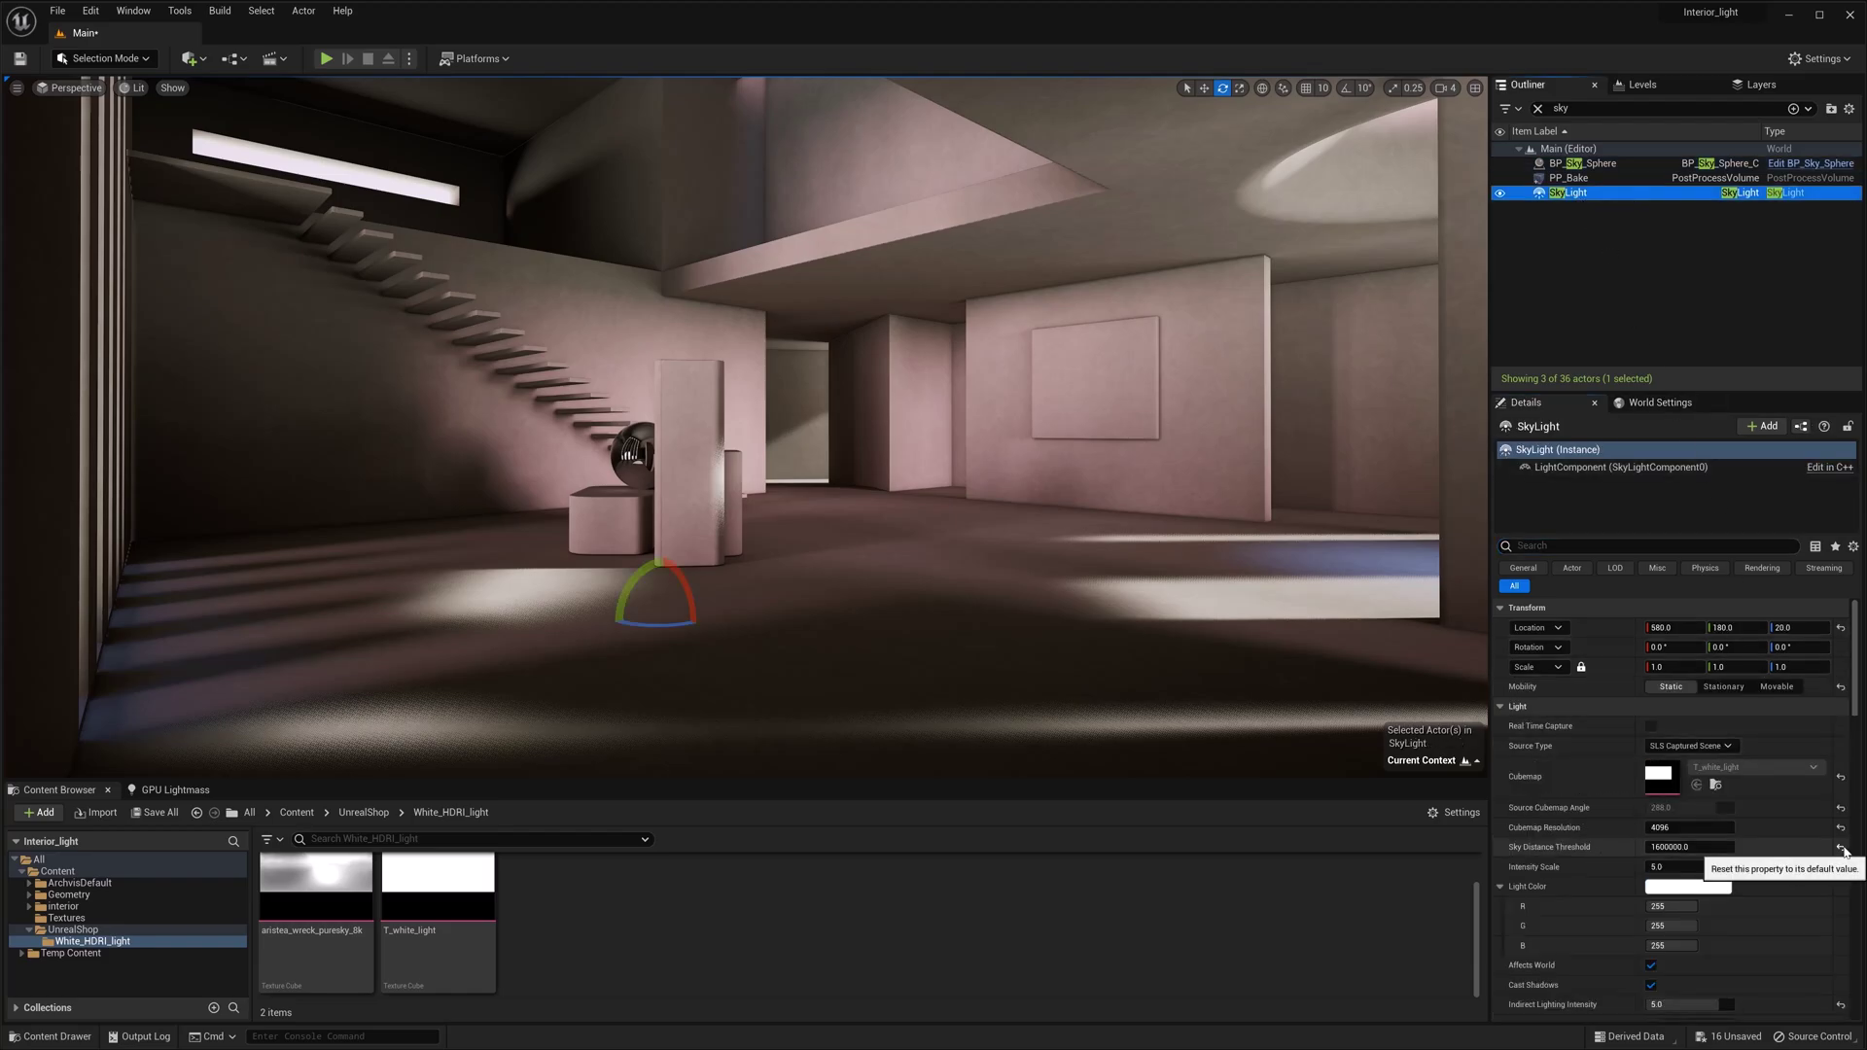
pyautogui.click(1842, 849)
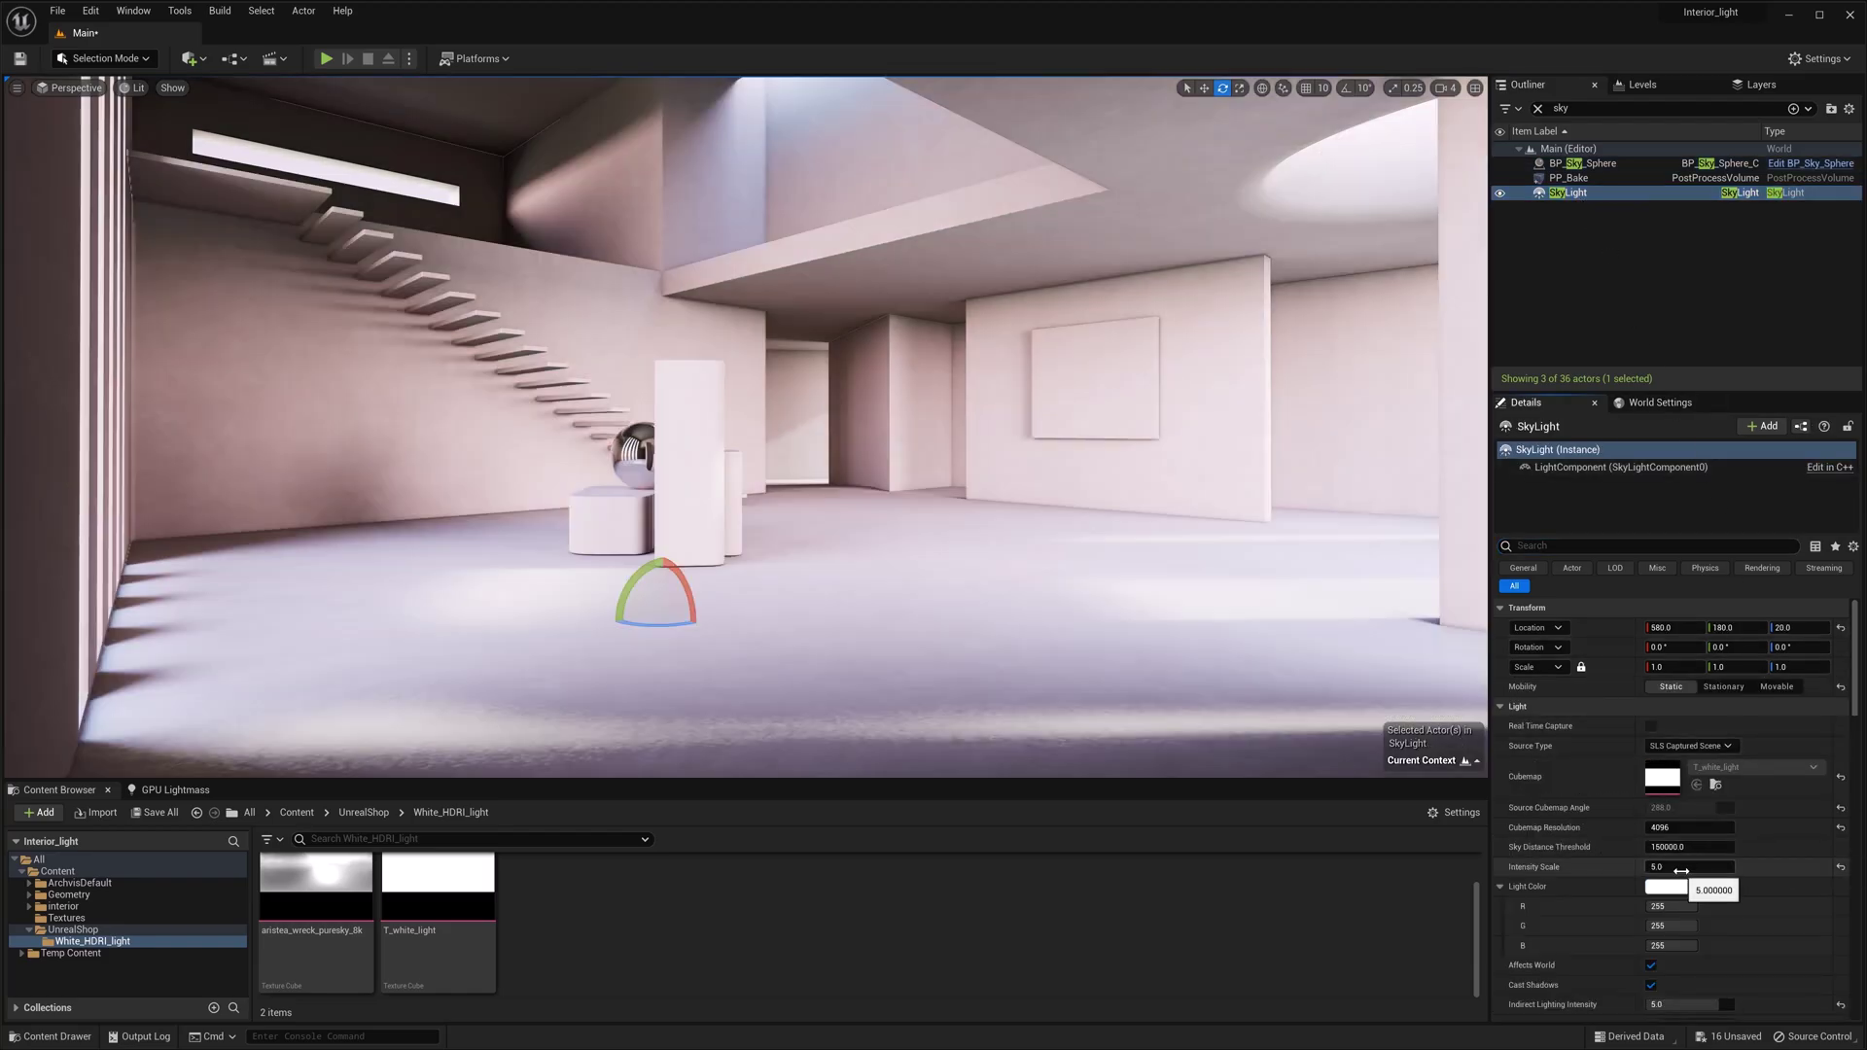
pyautogui.click(1681, 867)
pyautogui.scroll(-1, 1536, 984)
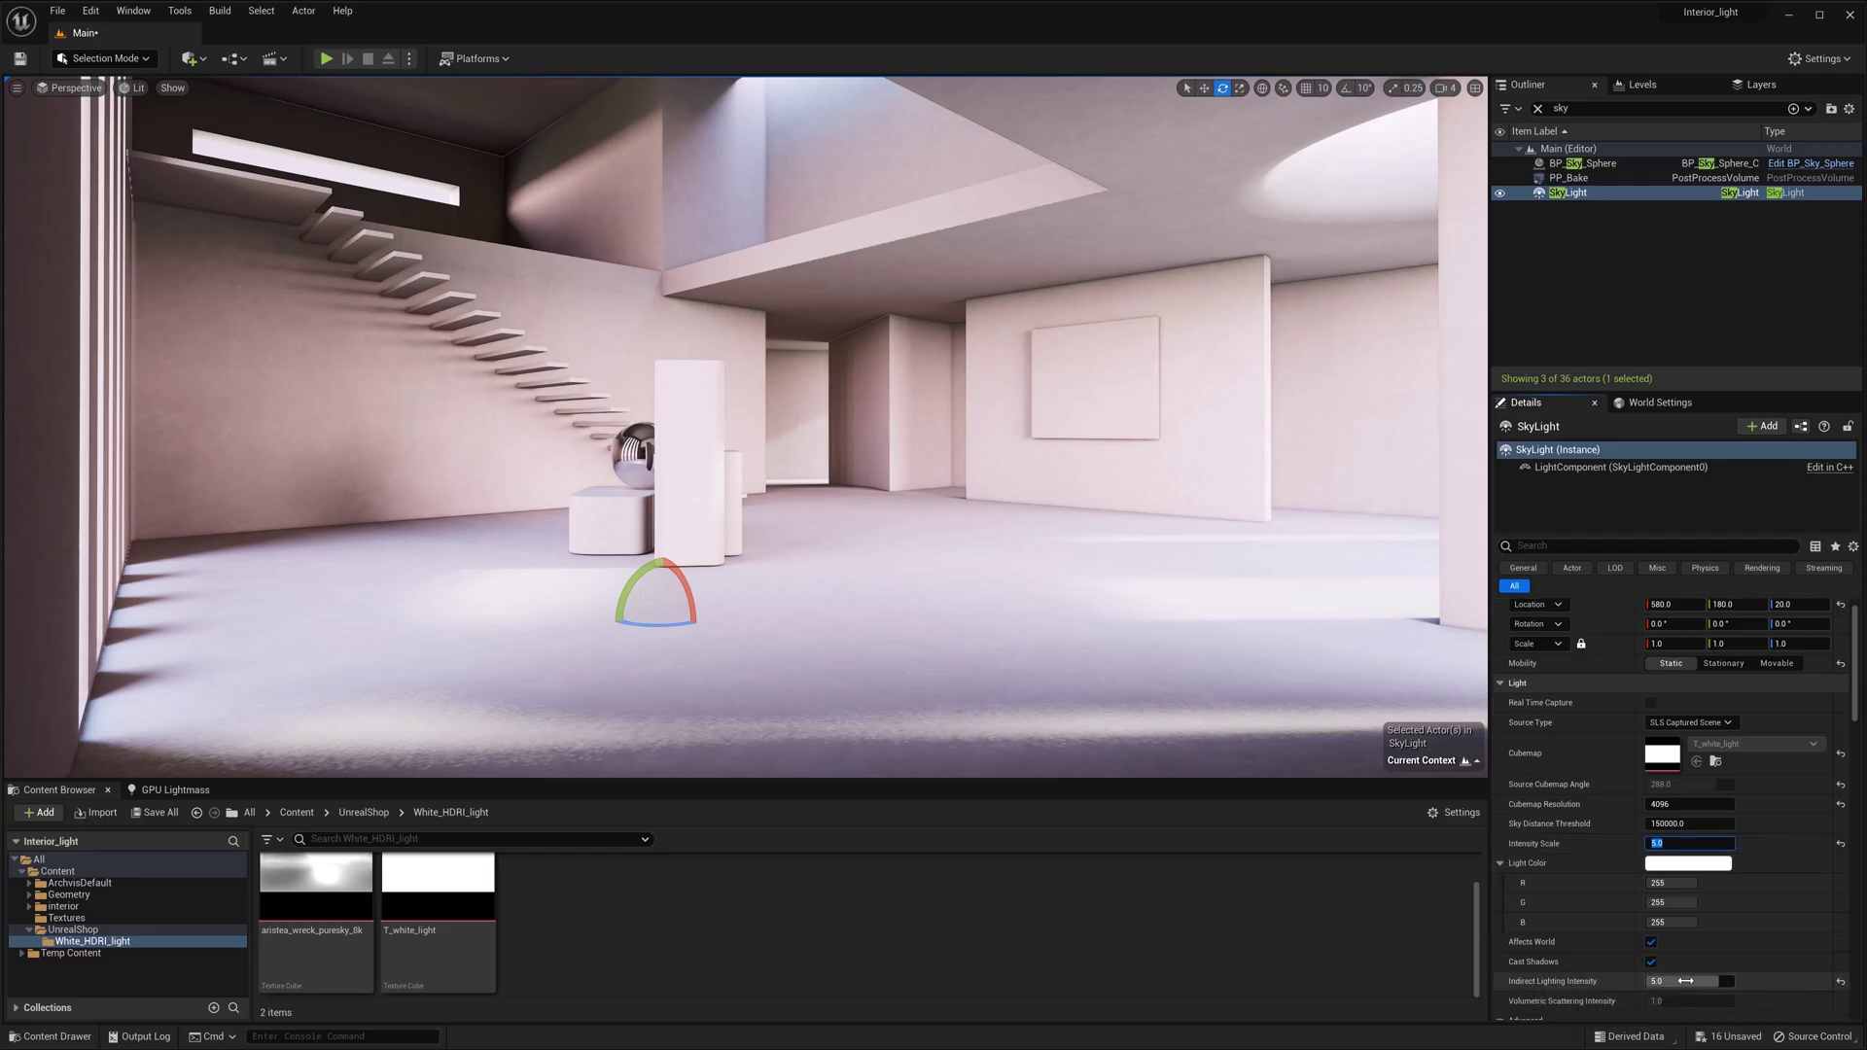
pyautogui.click(1841, 981)
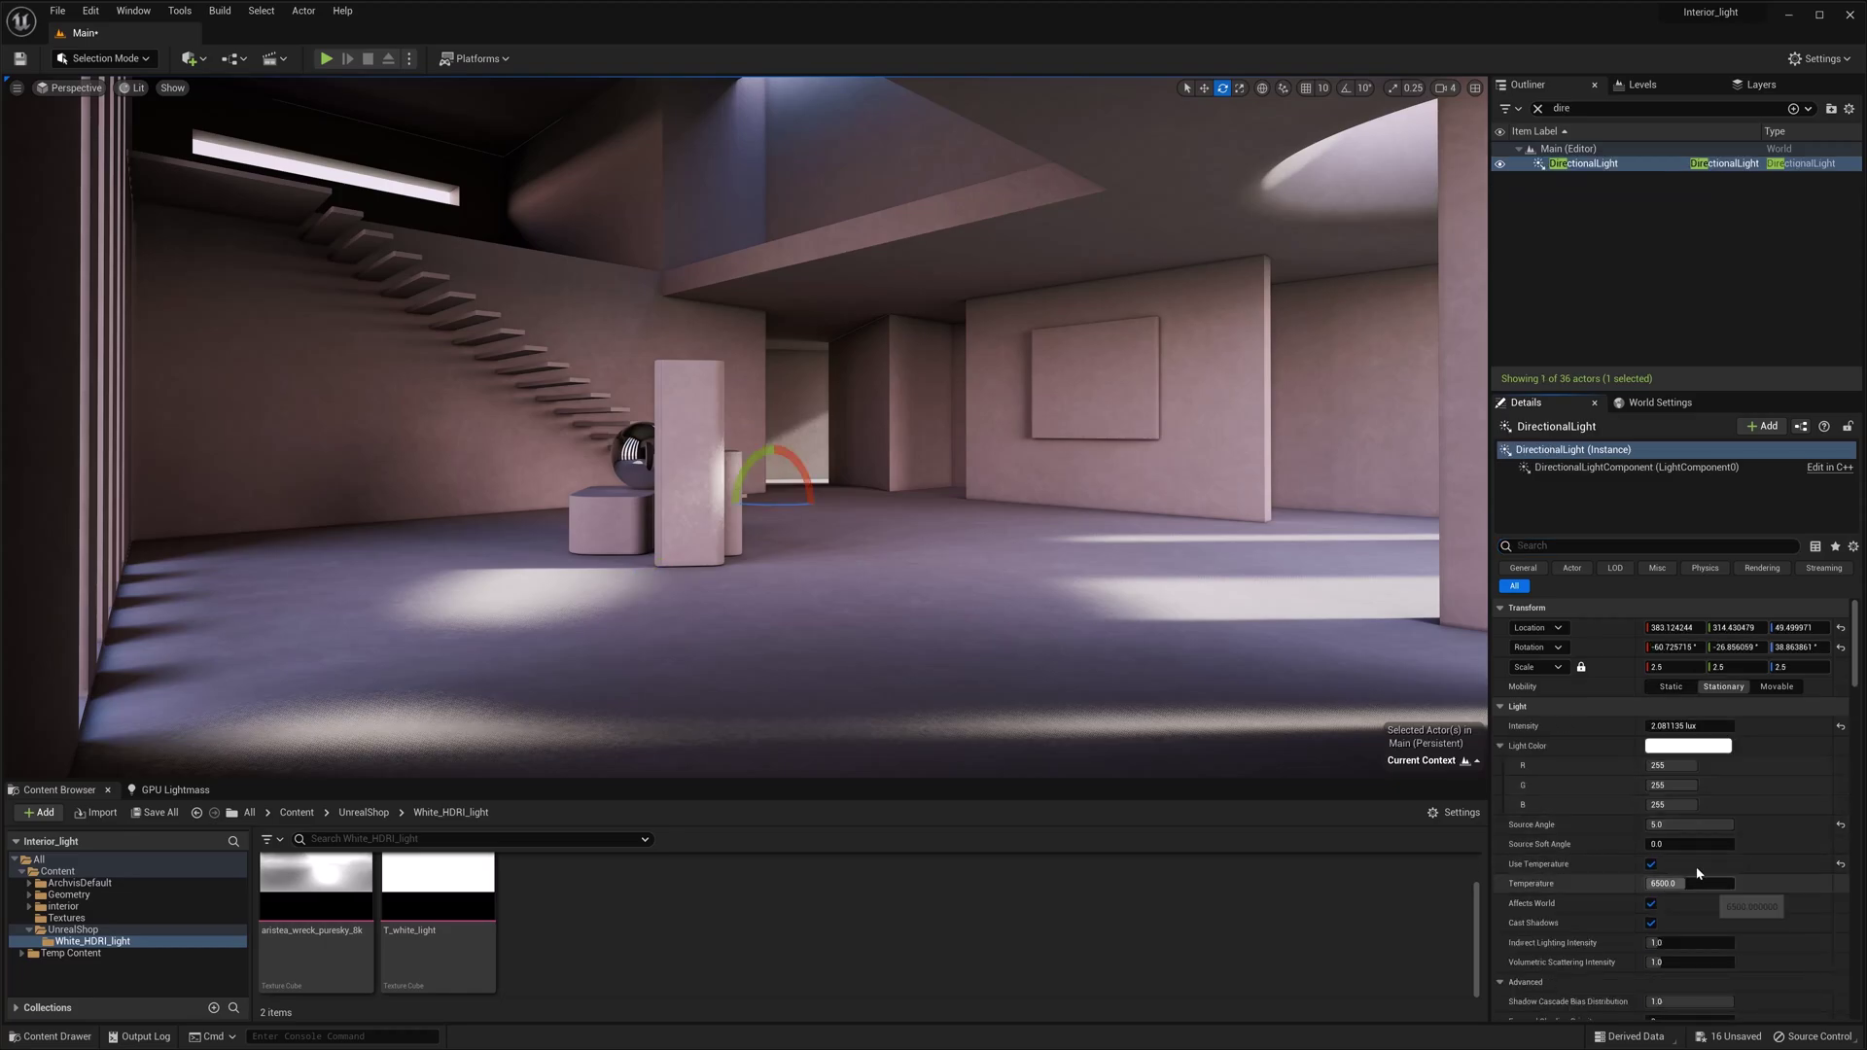
# Try a warmer Temperature on the DirectionalLight and sample a colour from the room as its Light Color
pyautogui.moveTo(1685, 883); pyautogui.dragTo(1658, 882)
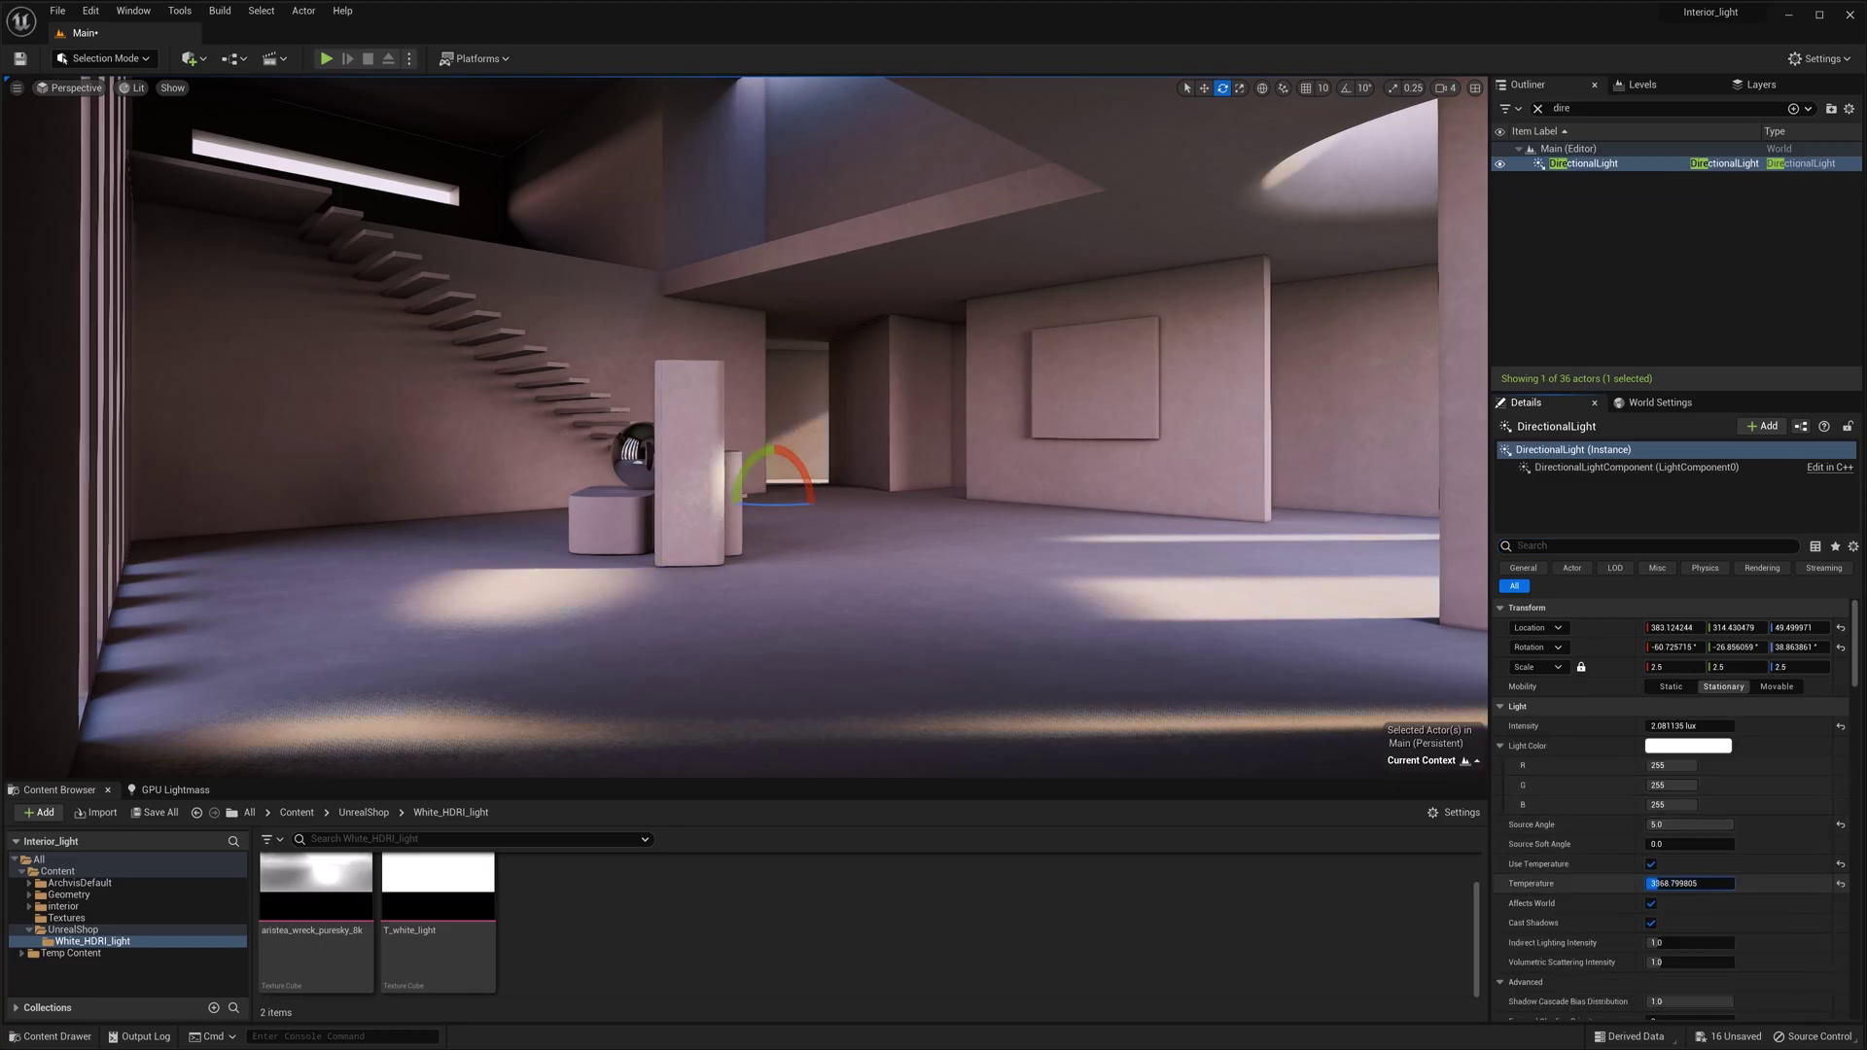
pyautogui.click(1673, 747)
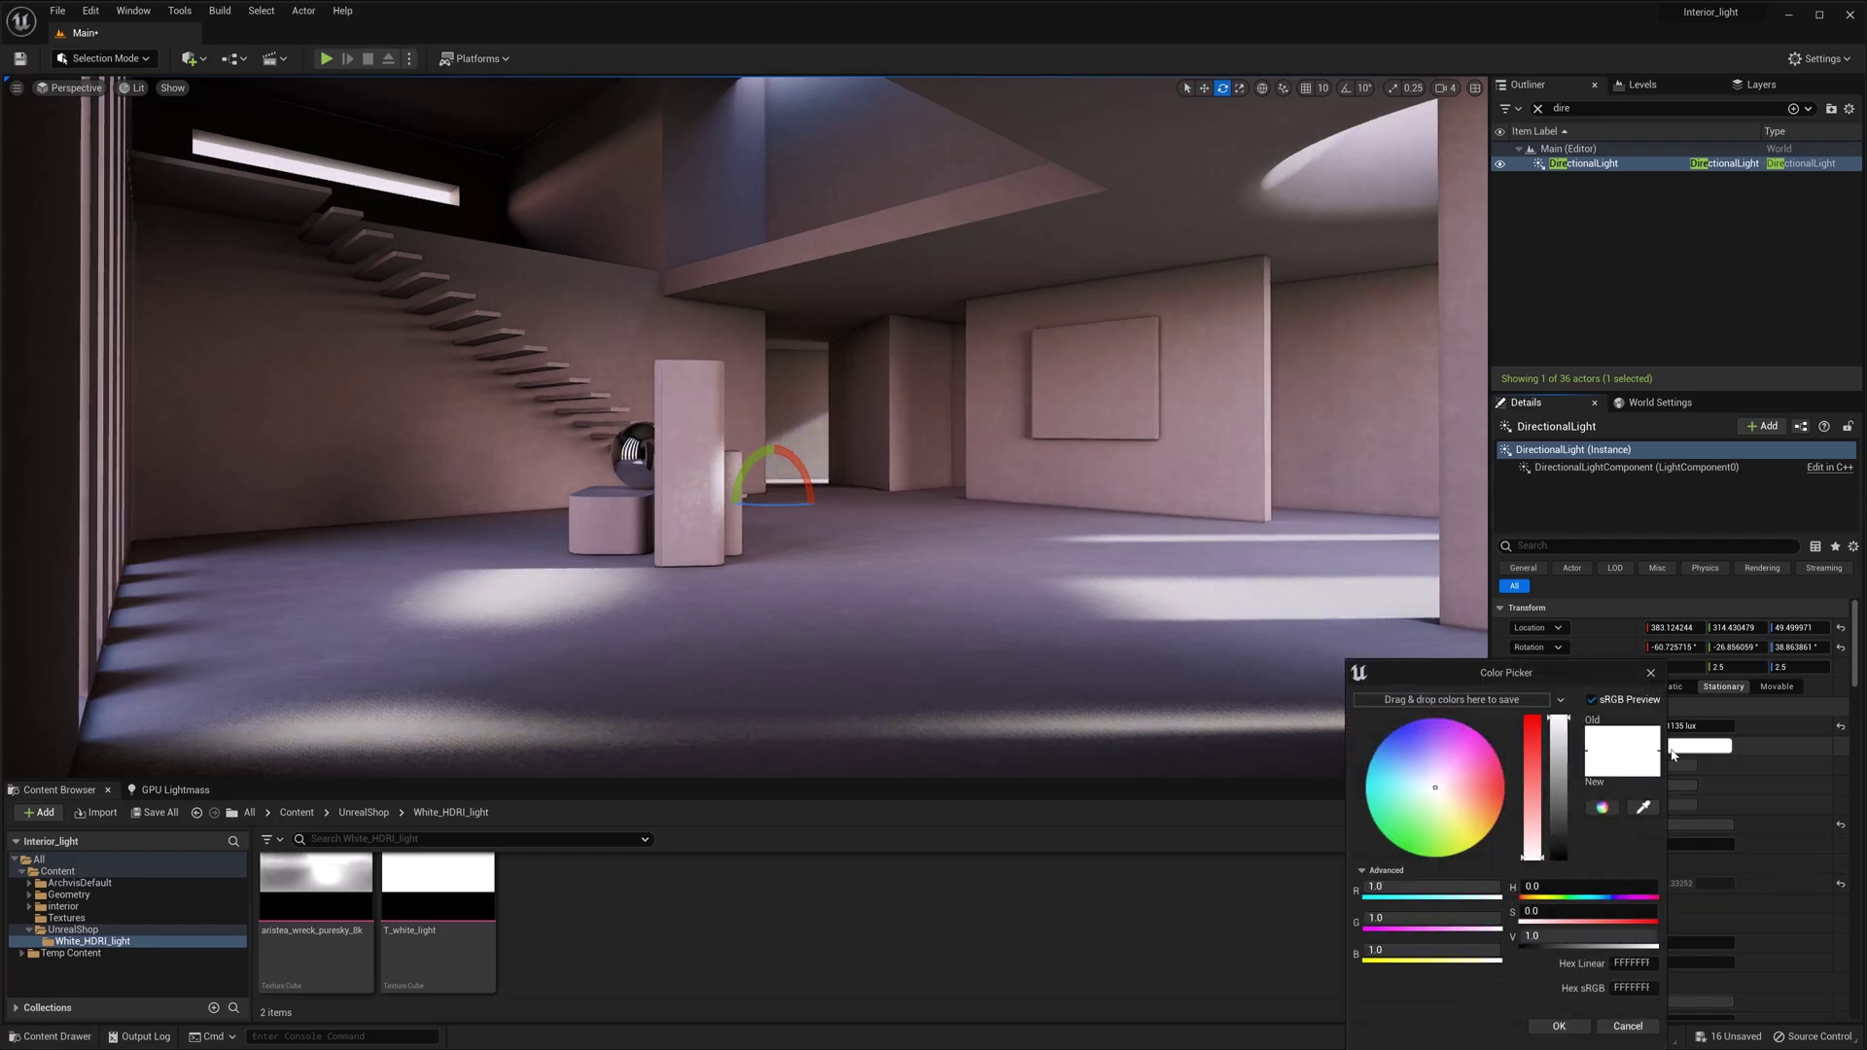
pyautogui.click(1642, 807)
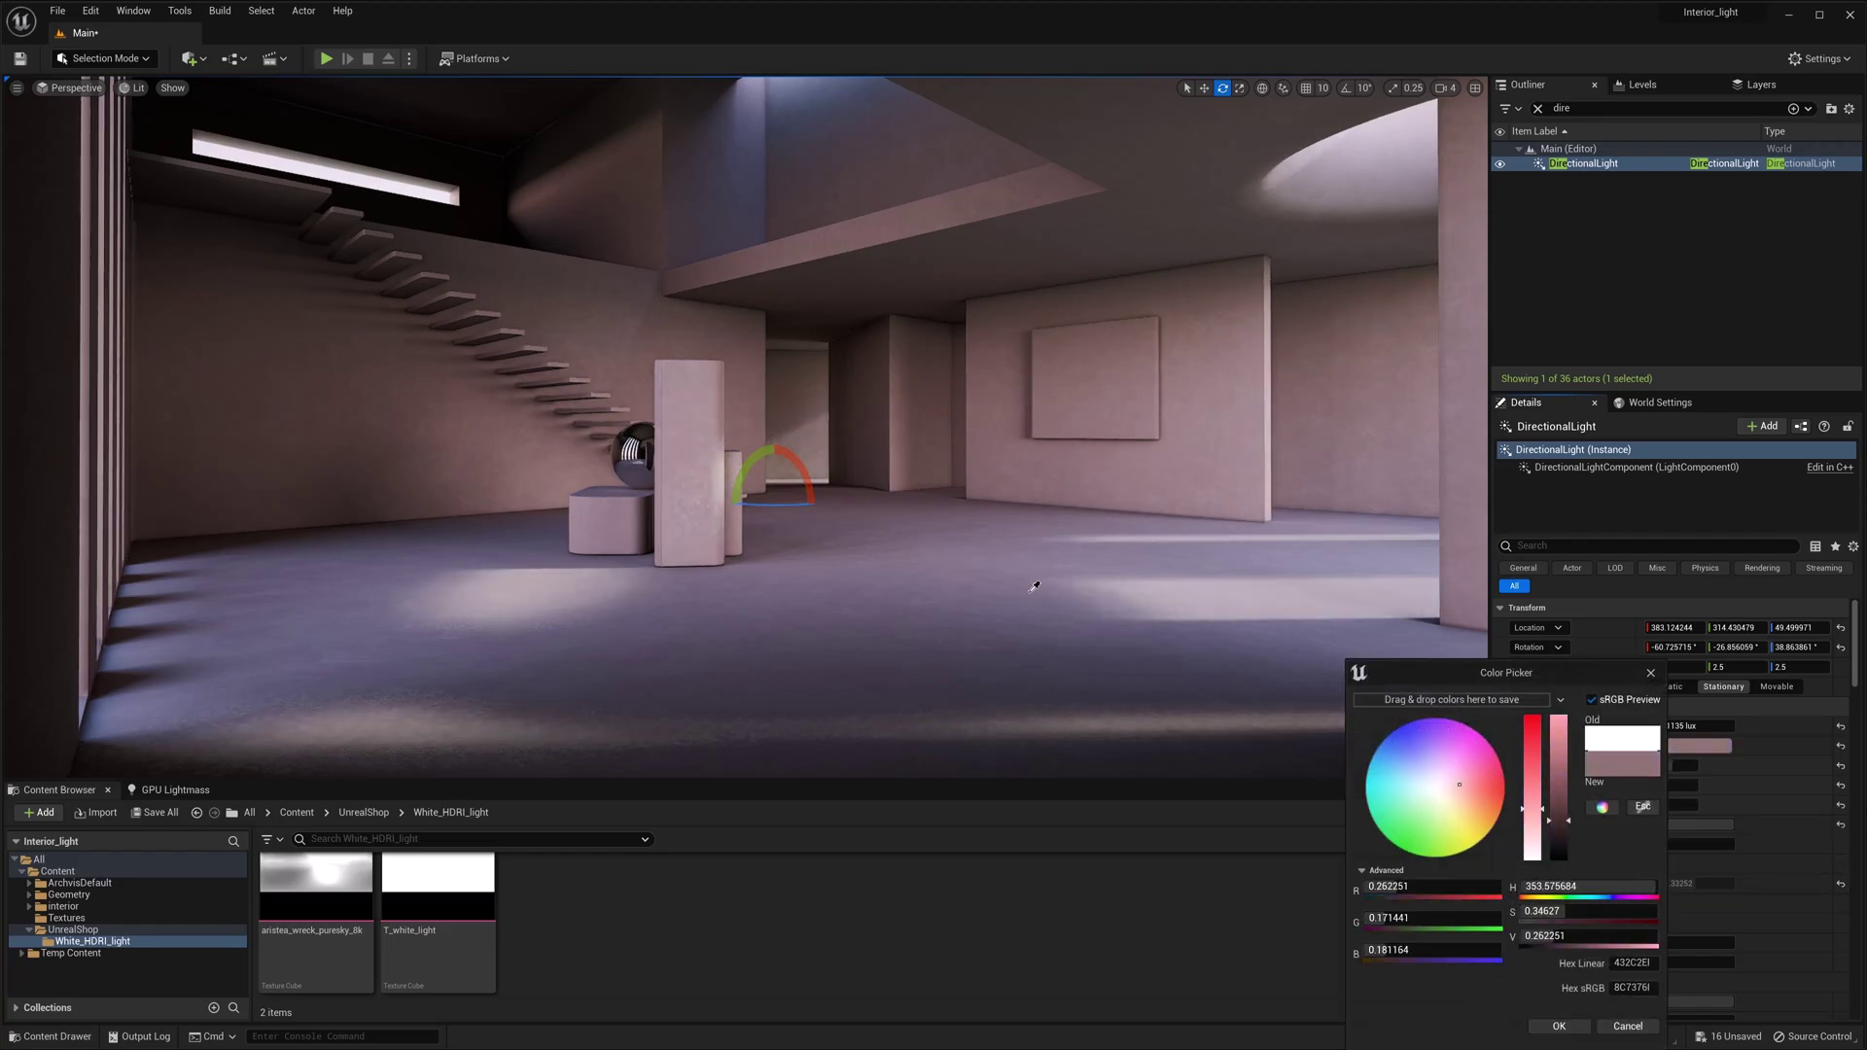
pyautogui.click(983, 393)
# Delete the DirectionalLight from the level
pyautogui.click(1596, 180)
pyautogui.click(1595, 168)
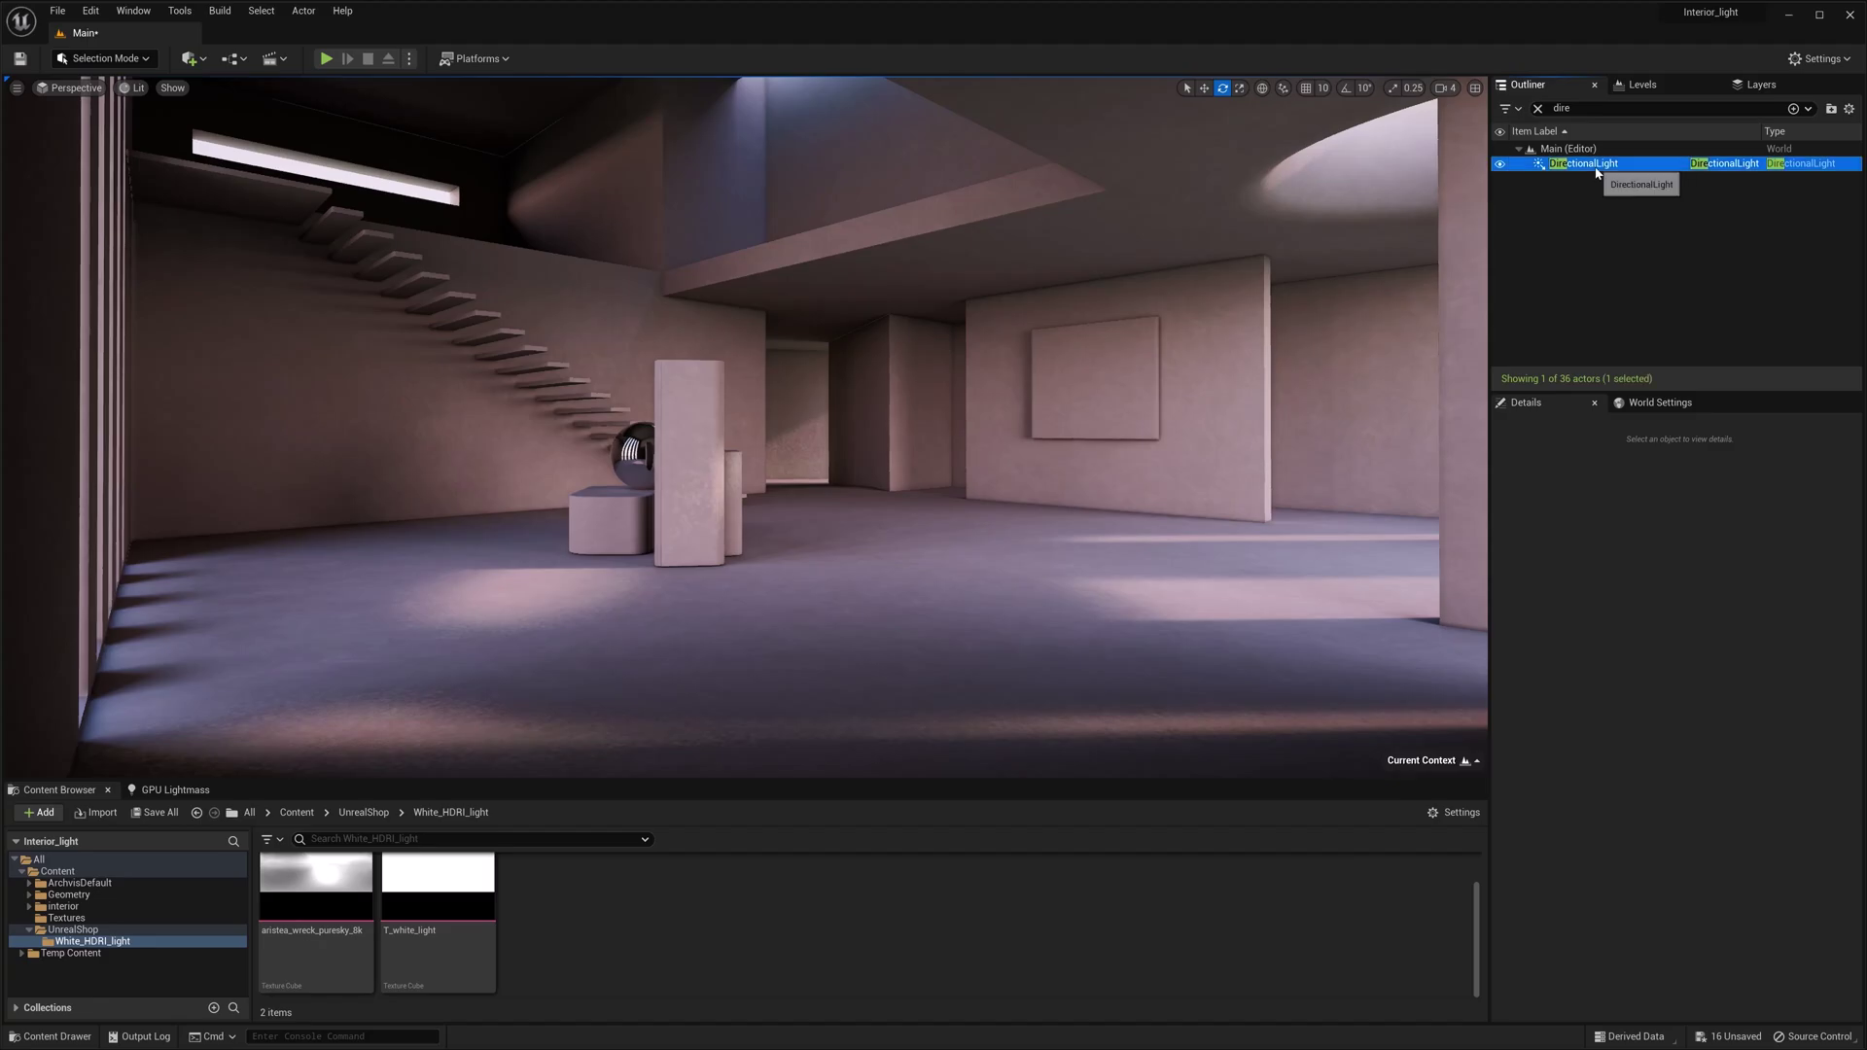
pyautogui.press('Delete')
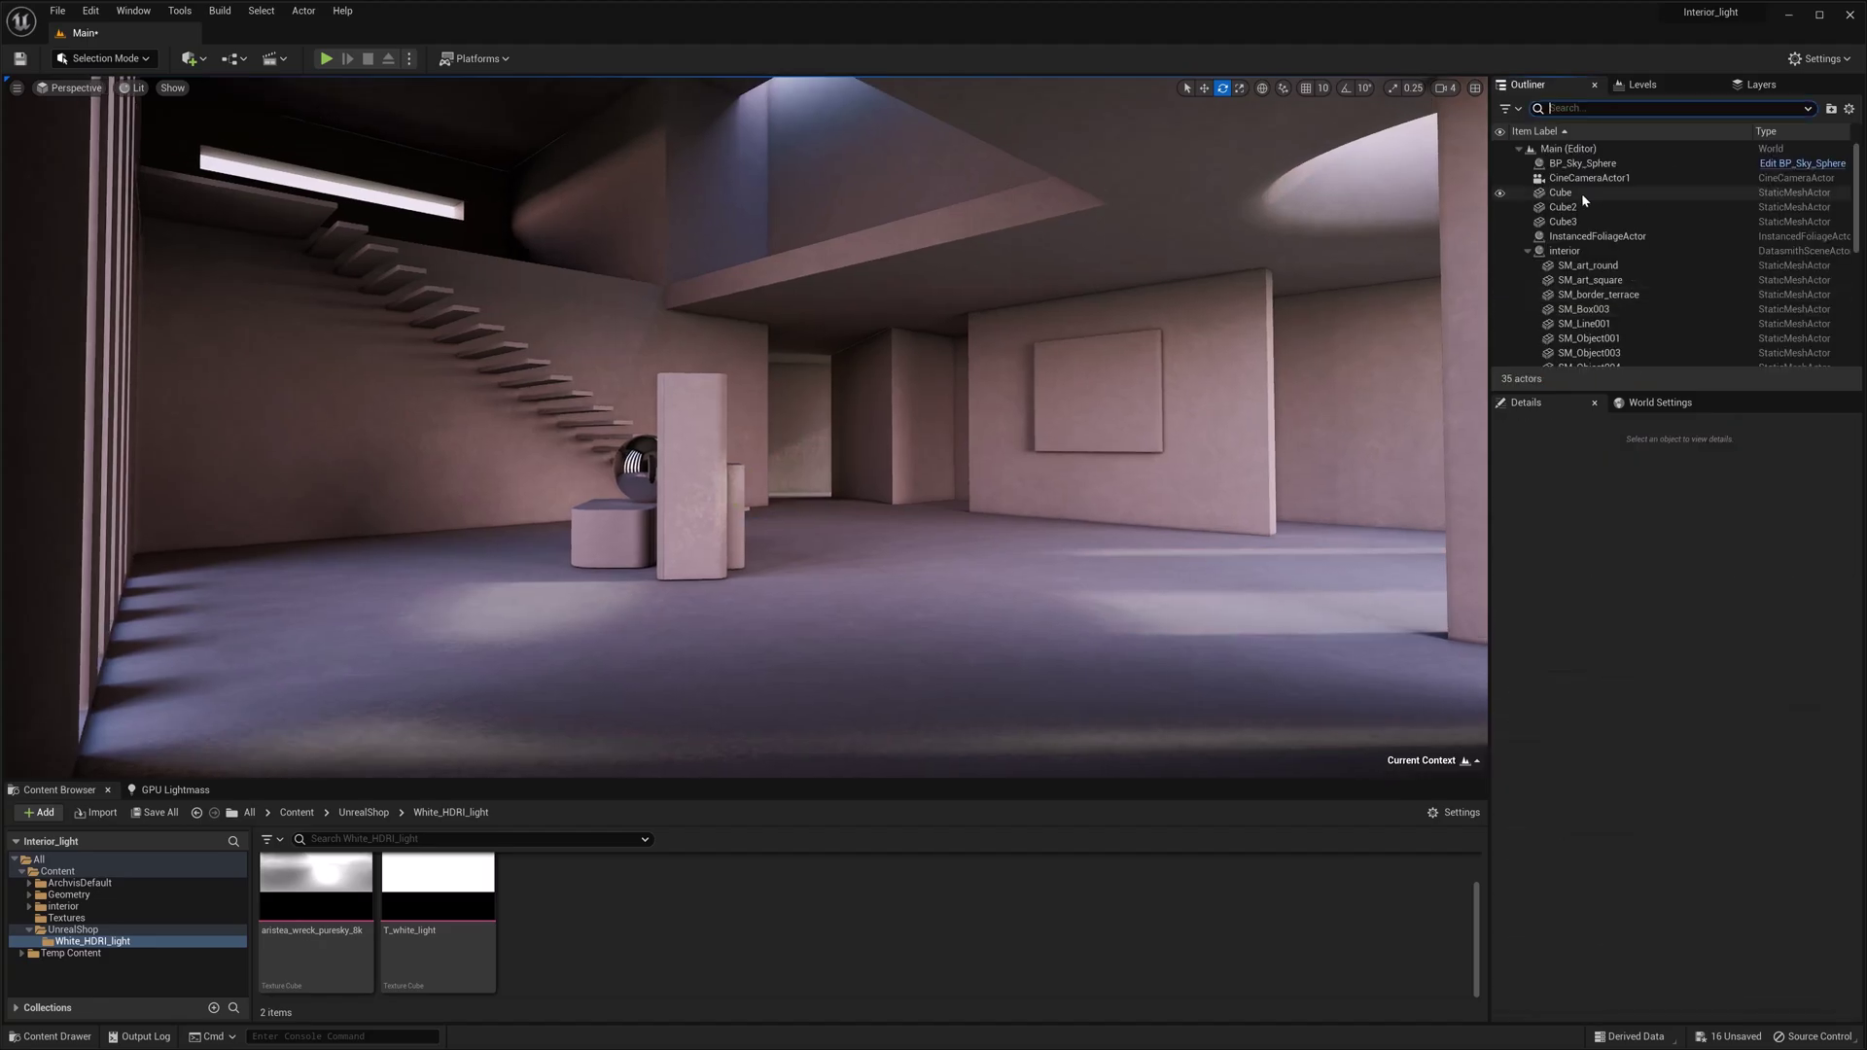
# Turn off Colors Determined By Sun Position on the BP_Sky_Sphere and delete that actor from the level
pyautogui.click(1596, 165)
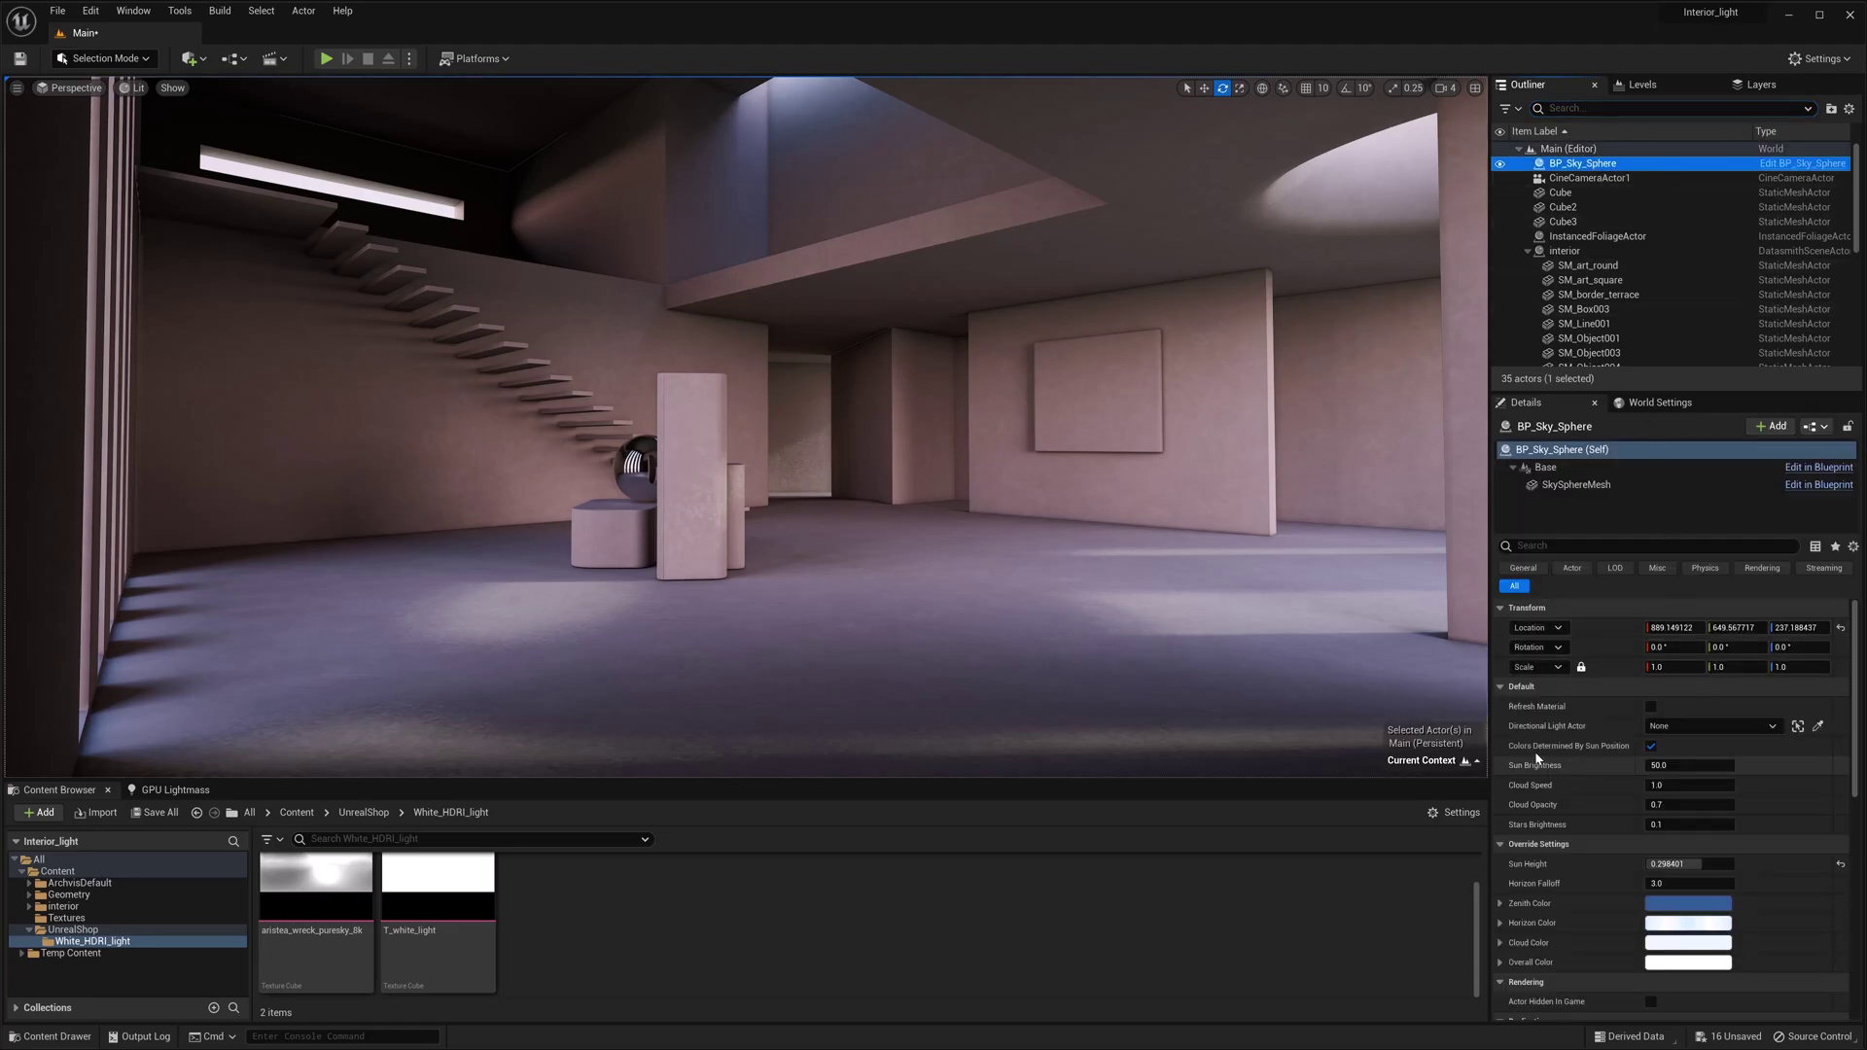
pyautogui.click(1650, 747)
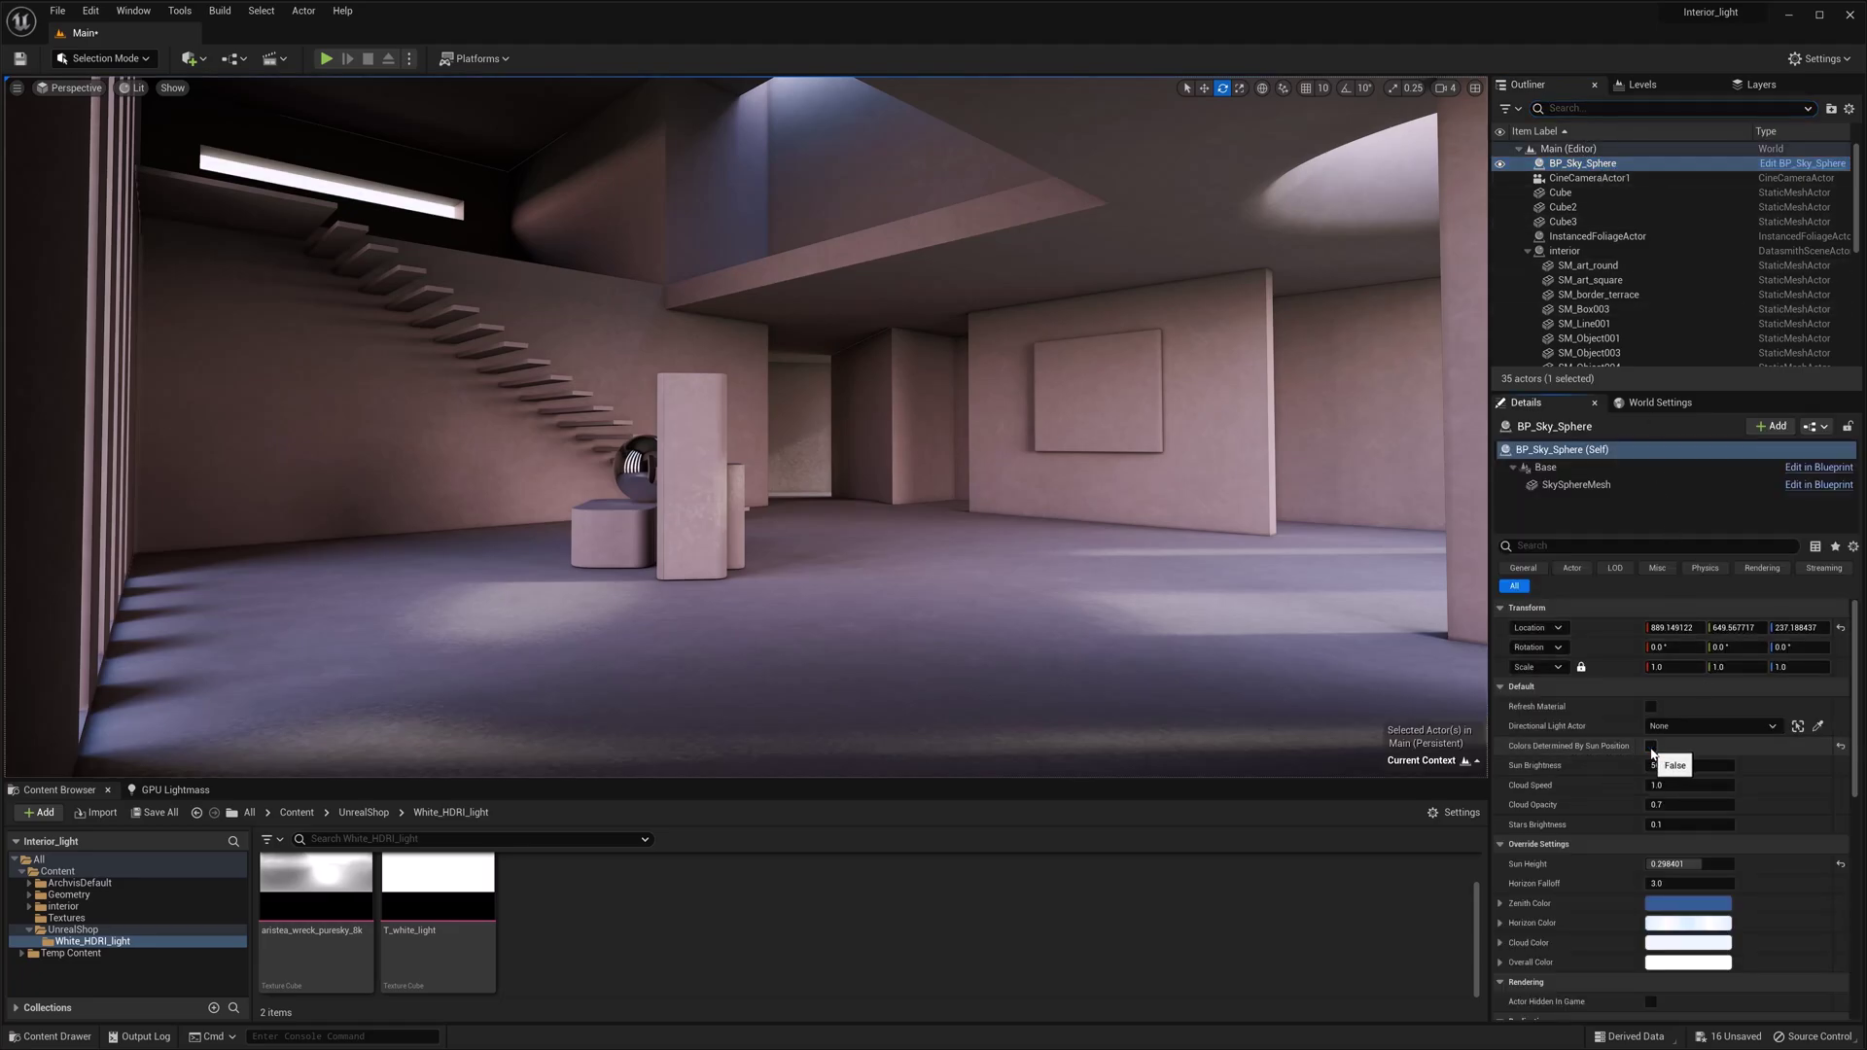
pyautogui.scroll(-1, 1657, 815)
pyautogui.press('w')
pyautogui.moveTo(933, 427); pyautogui.dragTo(1209, 463, button='right')
pyautogui.press('Delete')
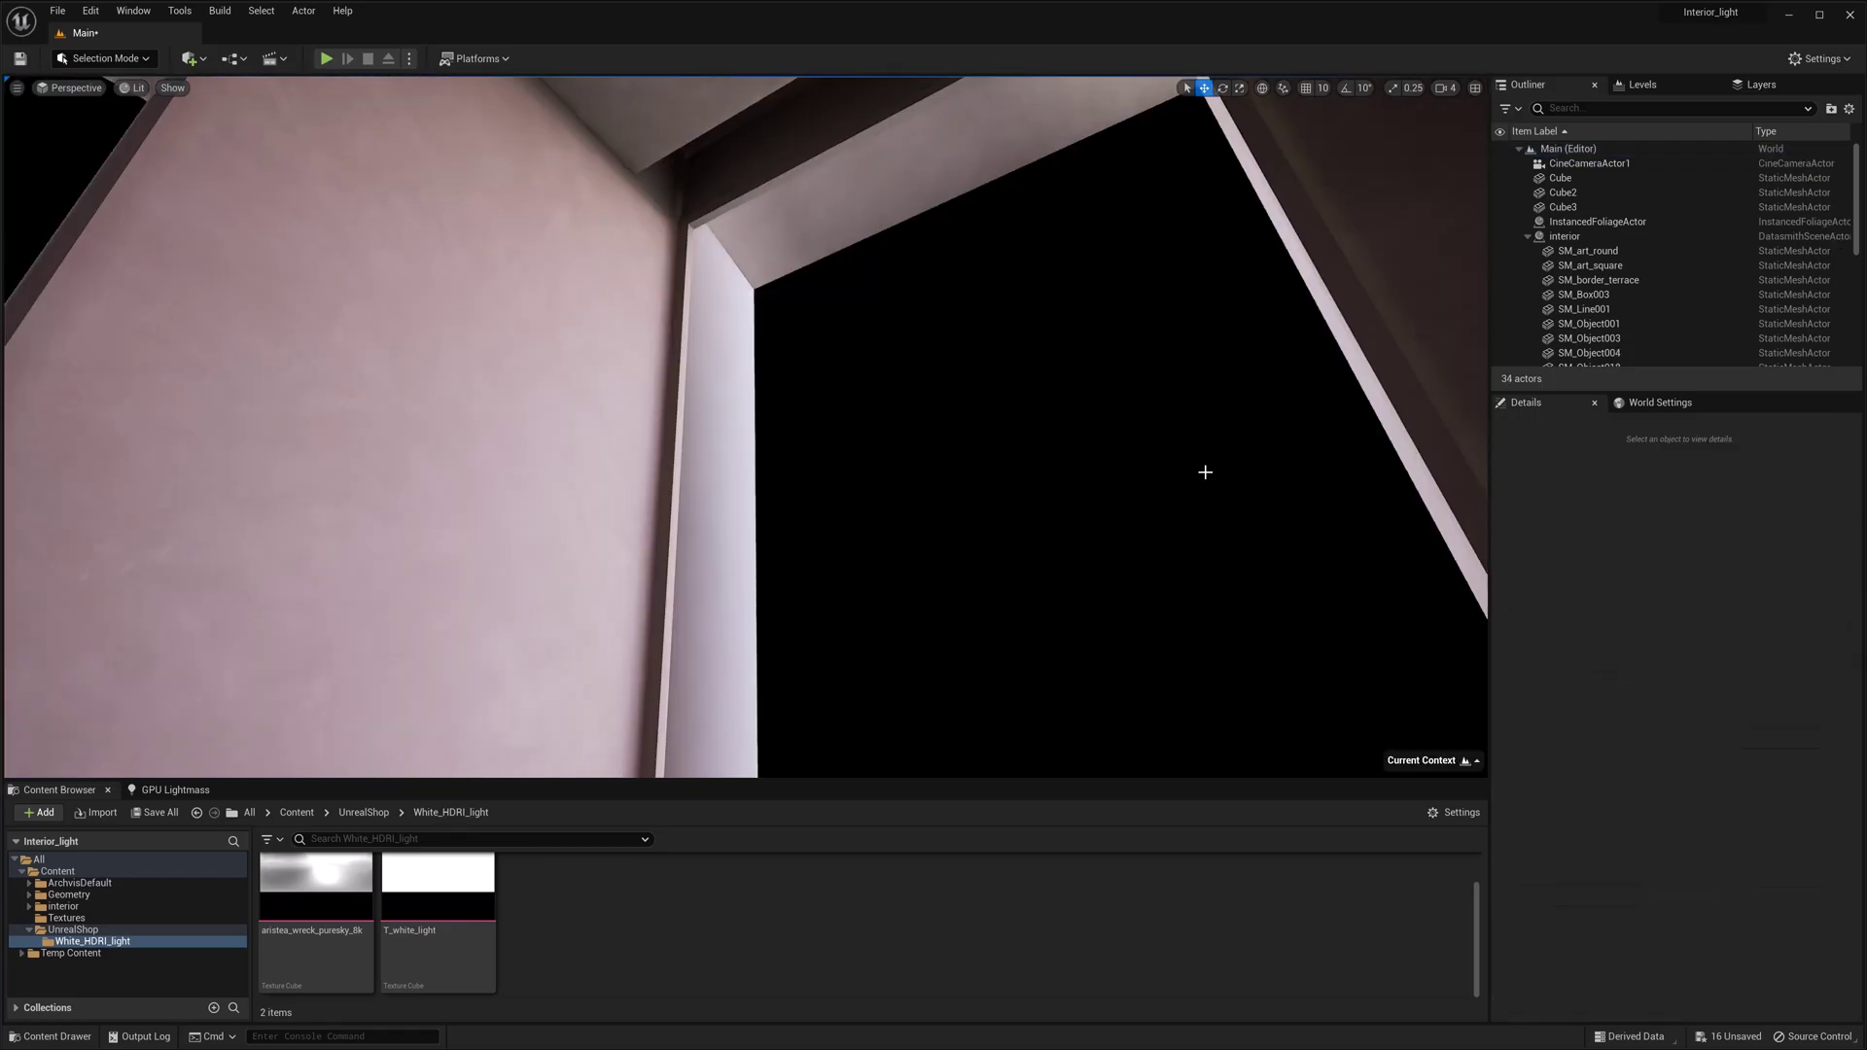
# Place a new BP_Sky_Sphere in the level and turn off its Colors Determined By Sun Position
pyautogui.click(203, 60)
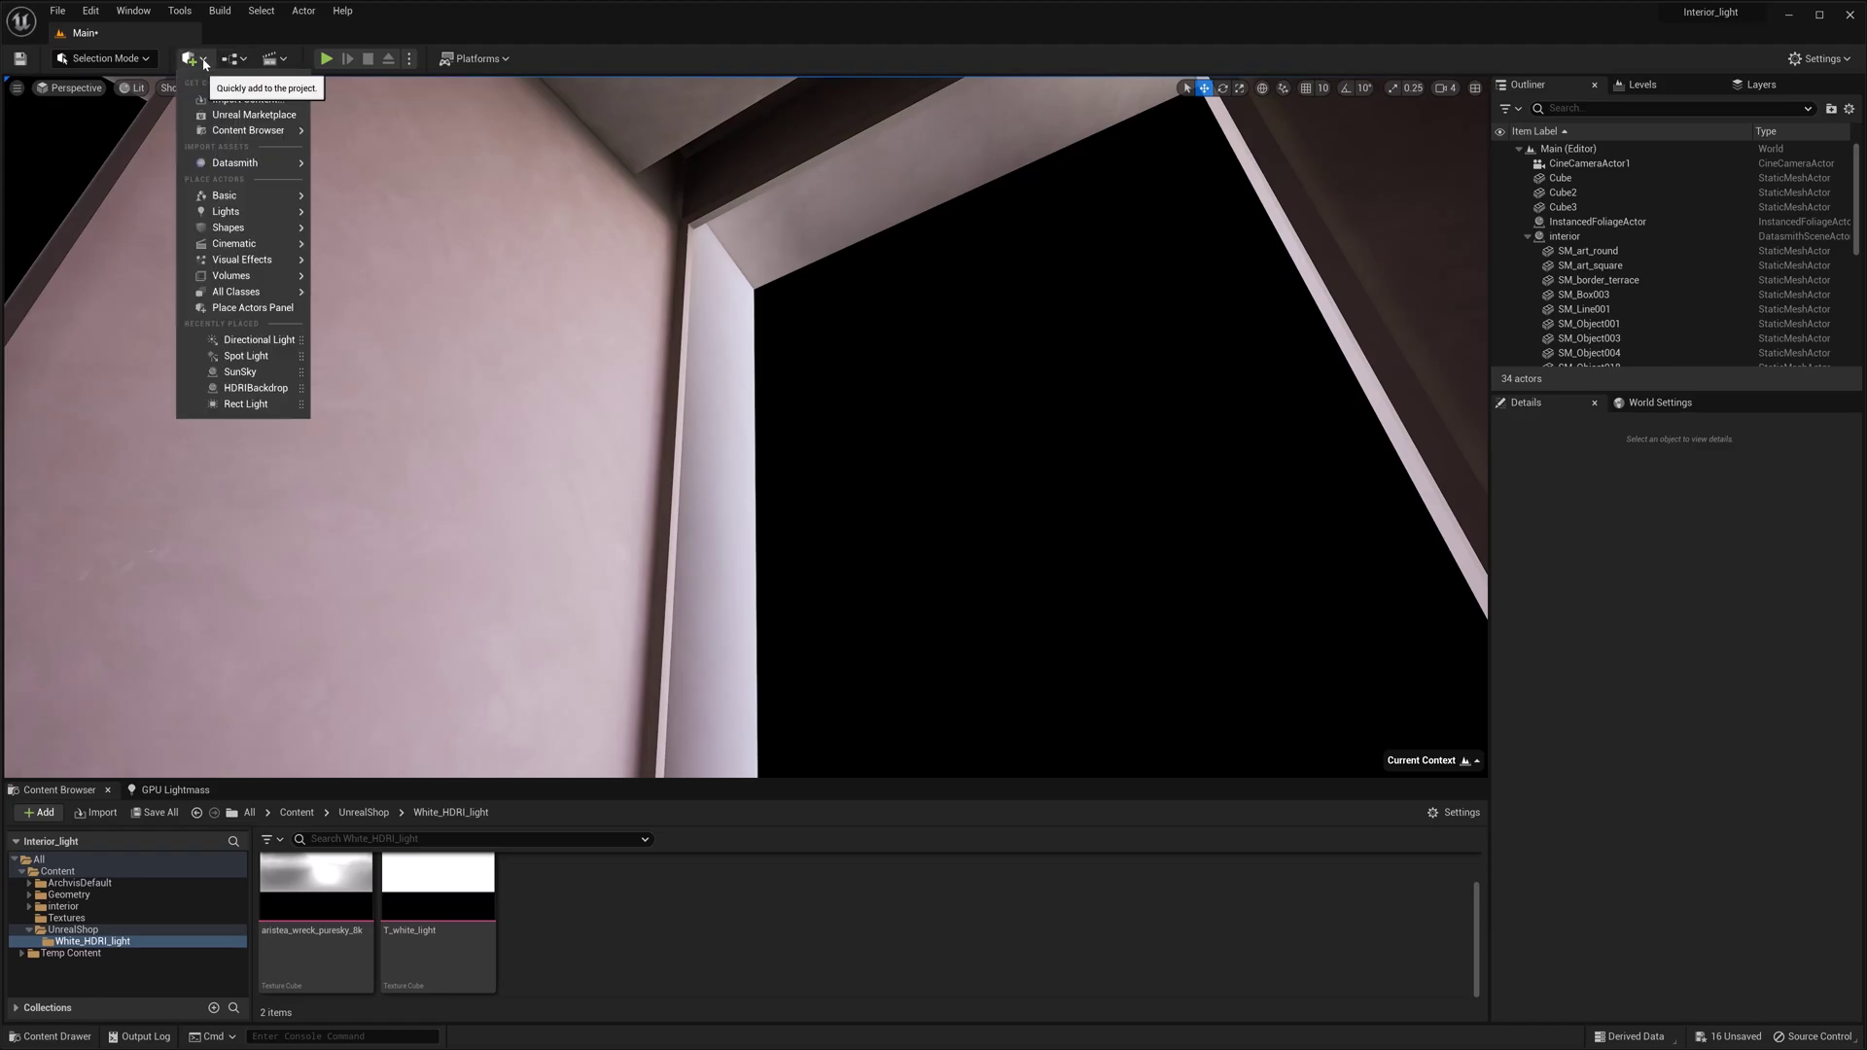
pyautogui.write('bp')
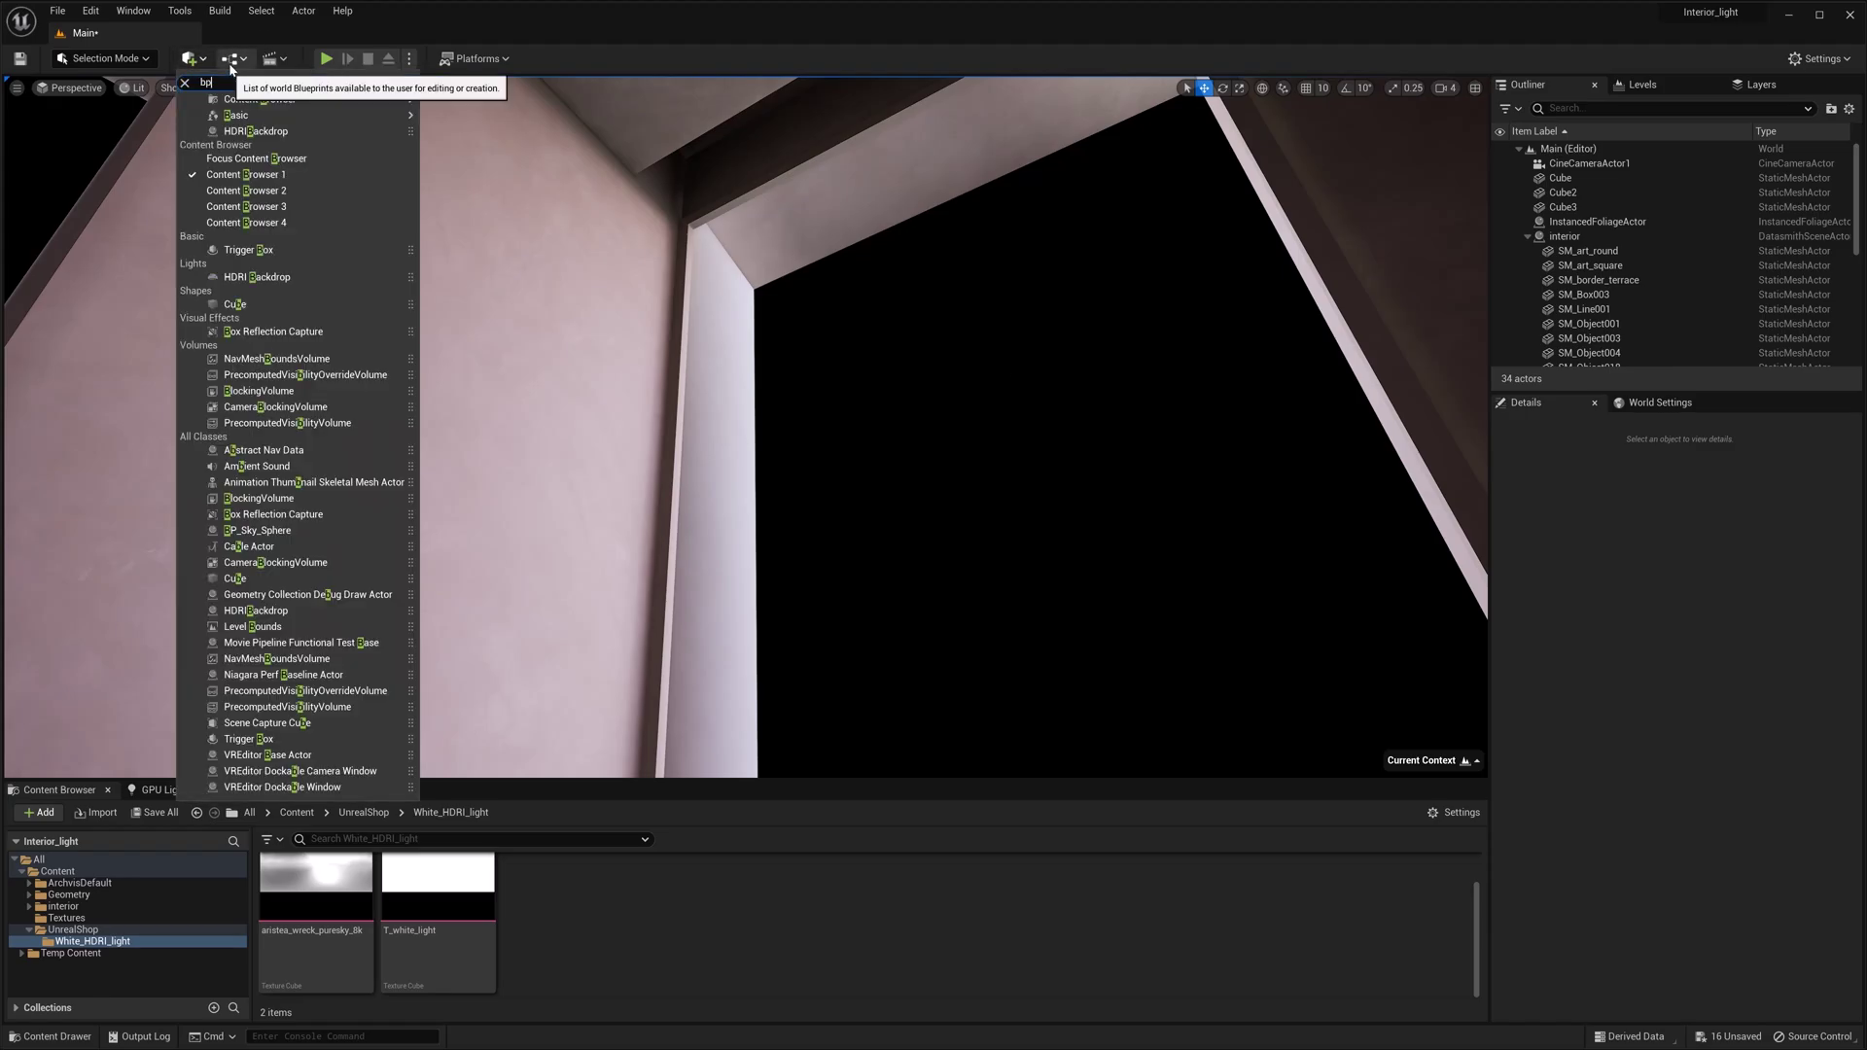
pyautogui.write('_sky')
pyautogui.moveTo(258, 101); pyautogui.dragTo(846, 587)
pyautogui.moveTo(846, 587)
pyautogui.mouseDown(button='right')
pyautogui.moveTo(914, 700)
pyautogui.moveTo(875, 680)
pyautogui.moveTo(933, 681)
pyautogui.moveTo(845, 588)
pyautogui.mouseUp(button='right')
pyautogui.click(1651, 700)
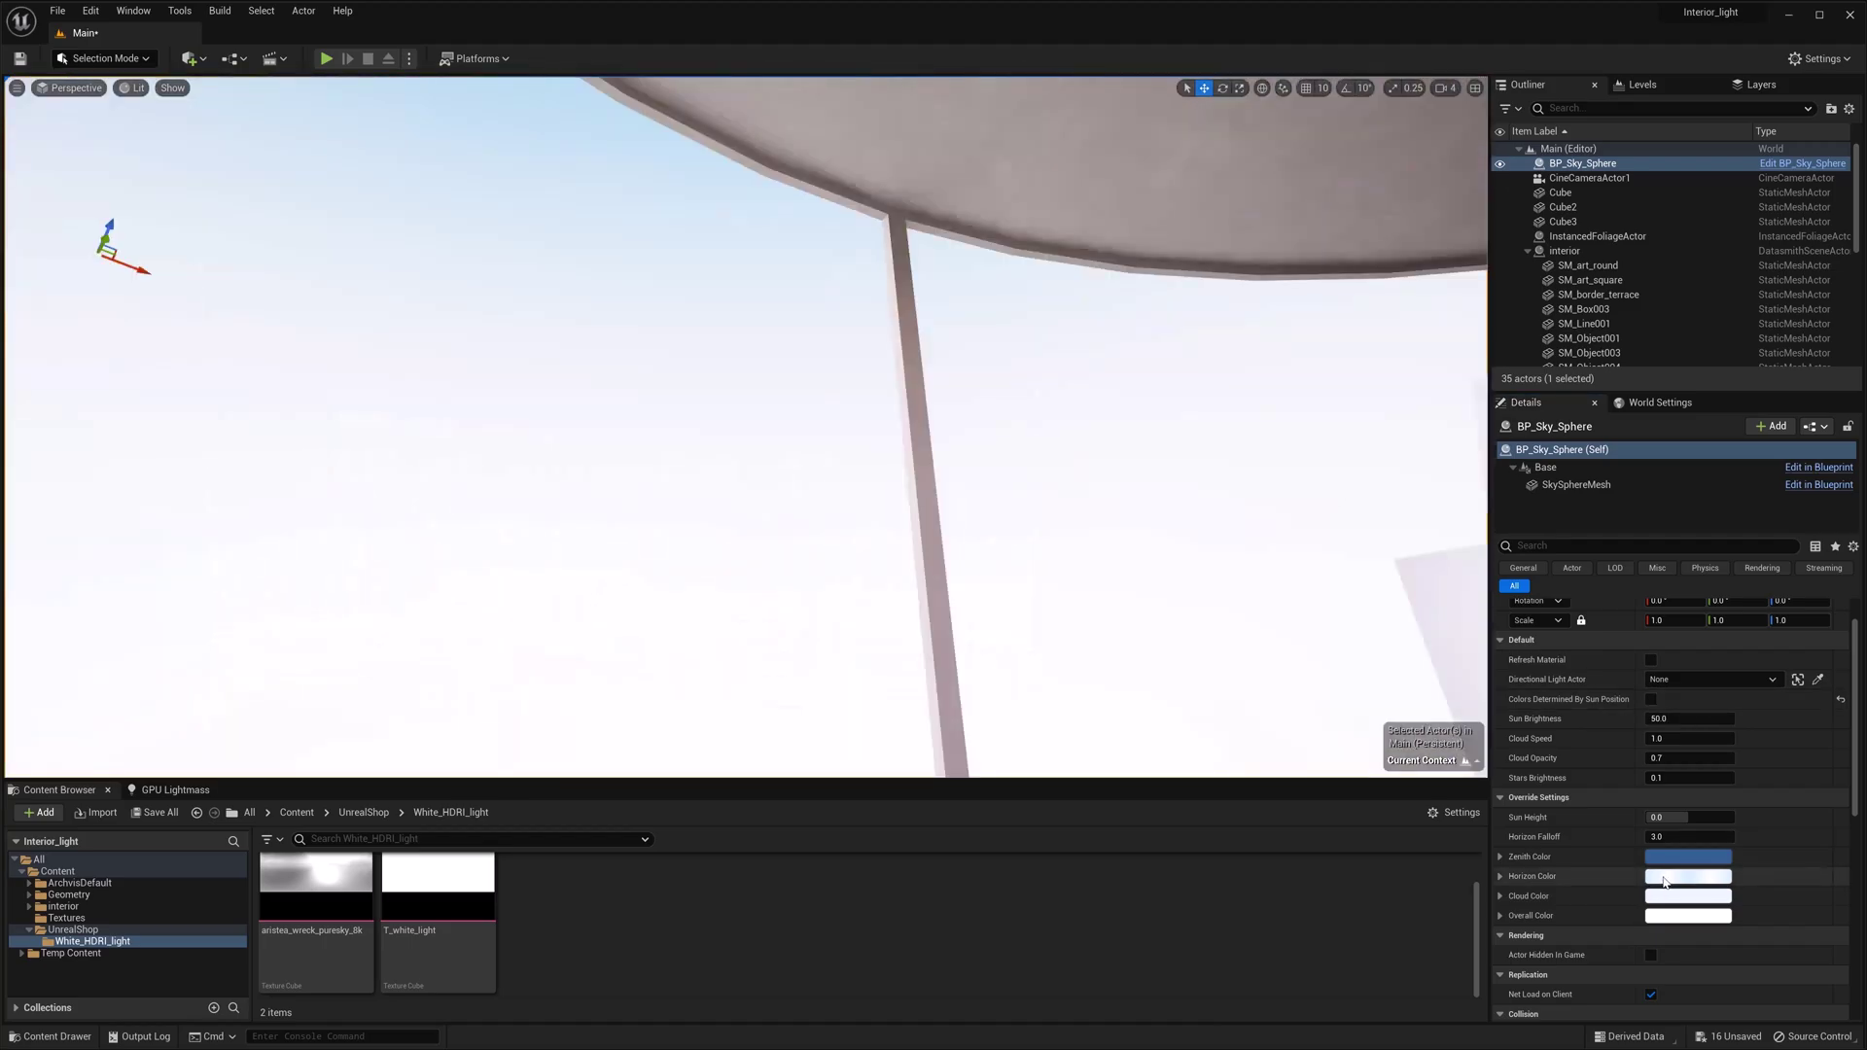
# Desaturate the BP_Sky_Sphere's Horizon Color and Cloud Color to white
pyautogui.click(1668, 877)
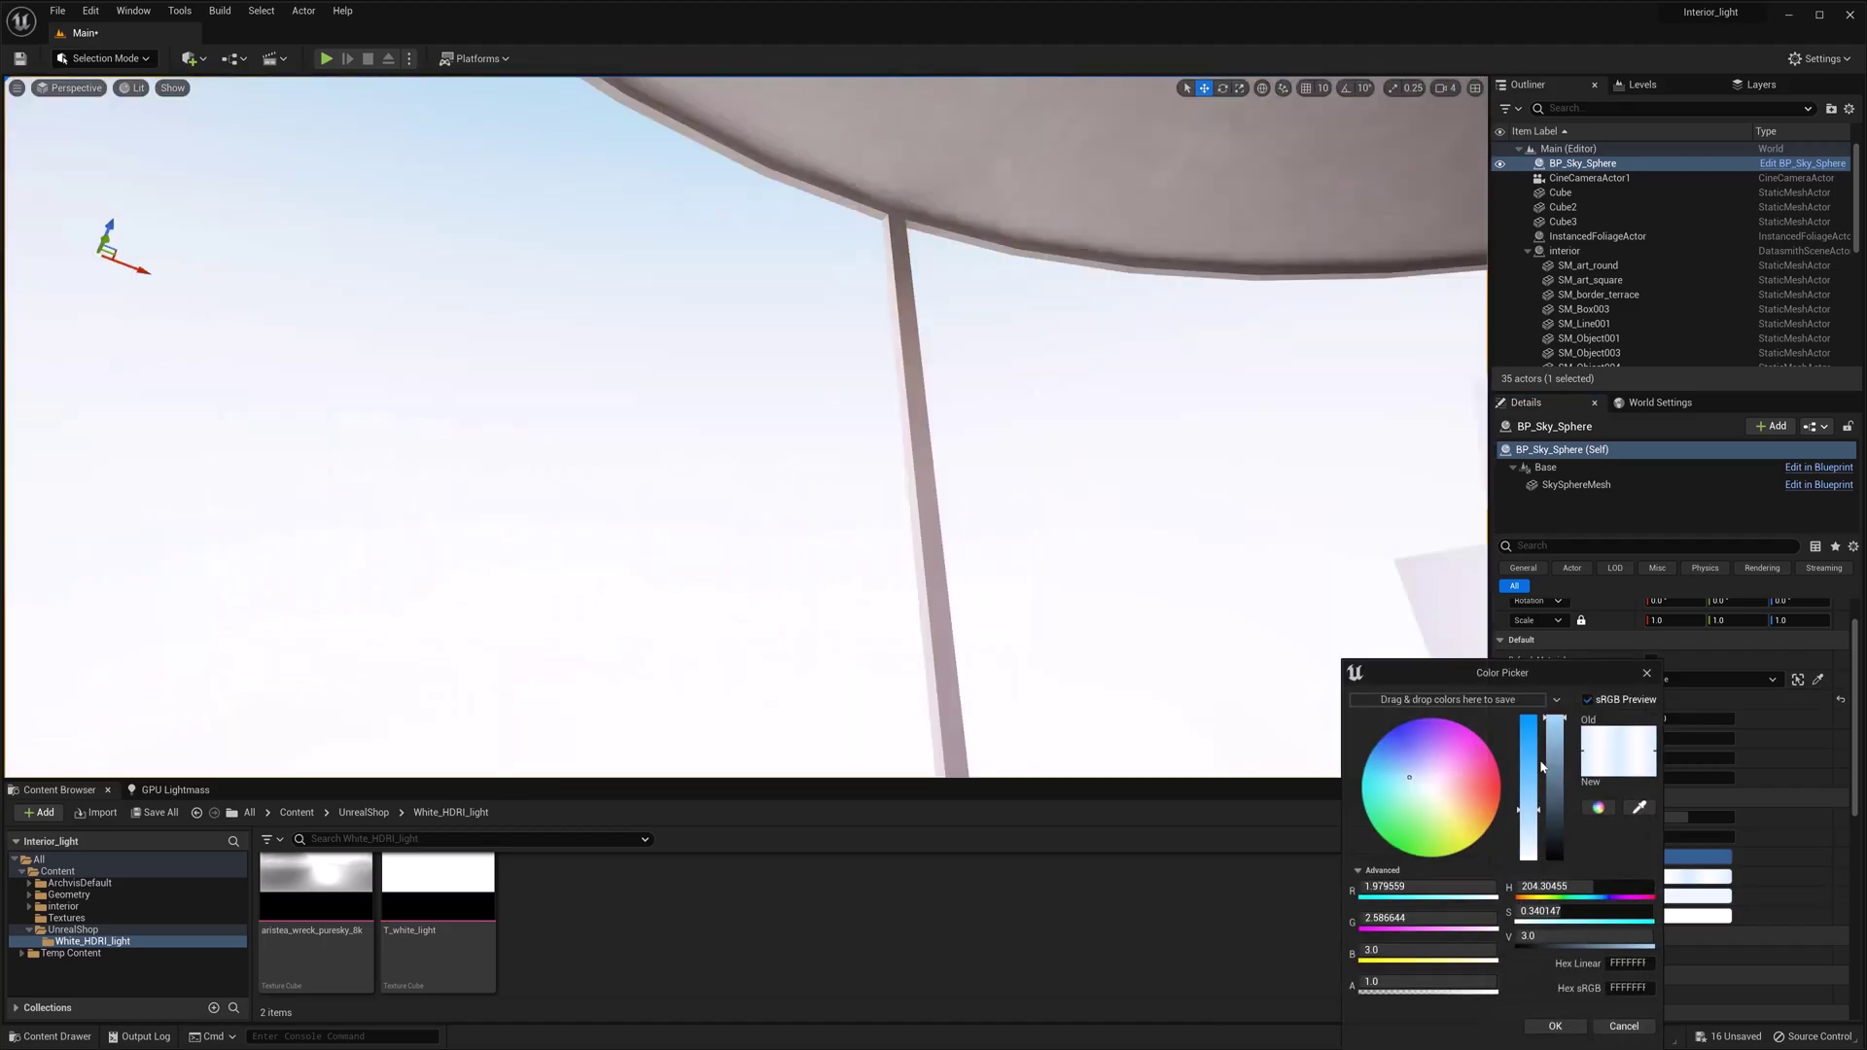
pyautogui.moveTo(1528, 806); pyautogui.dragTo(1529, 861)
pyautogui.click(1559, 1026)
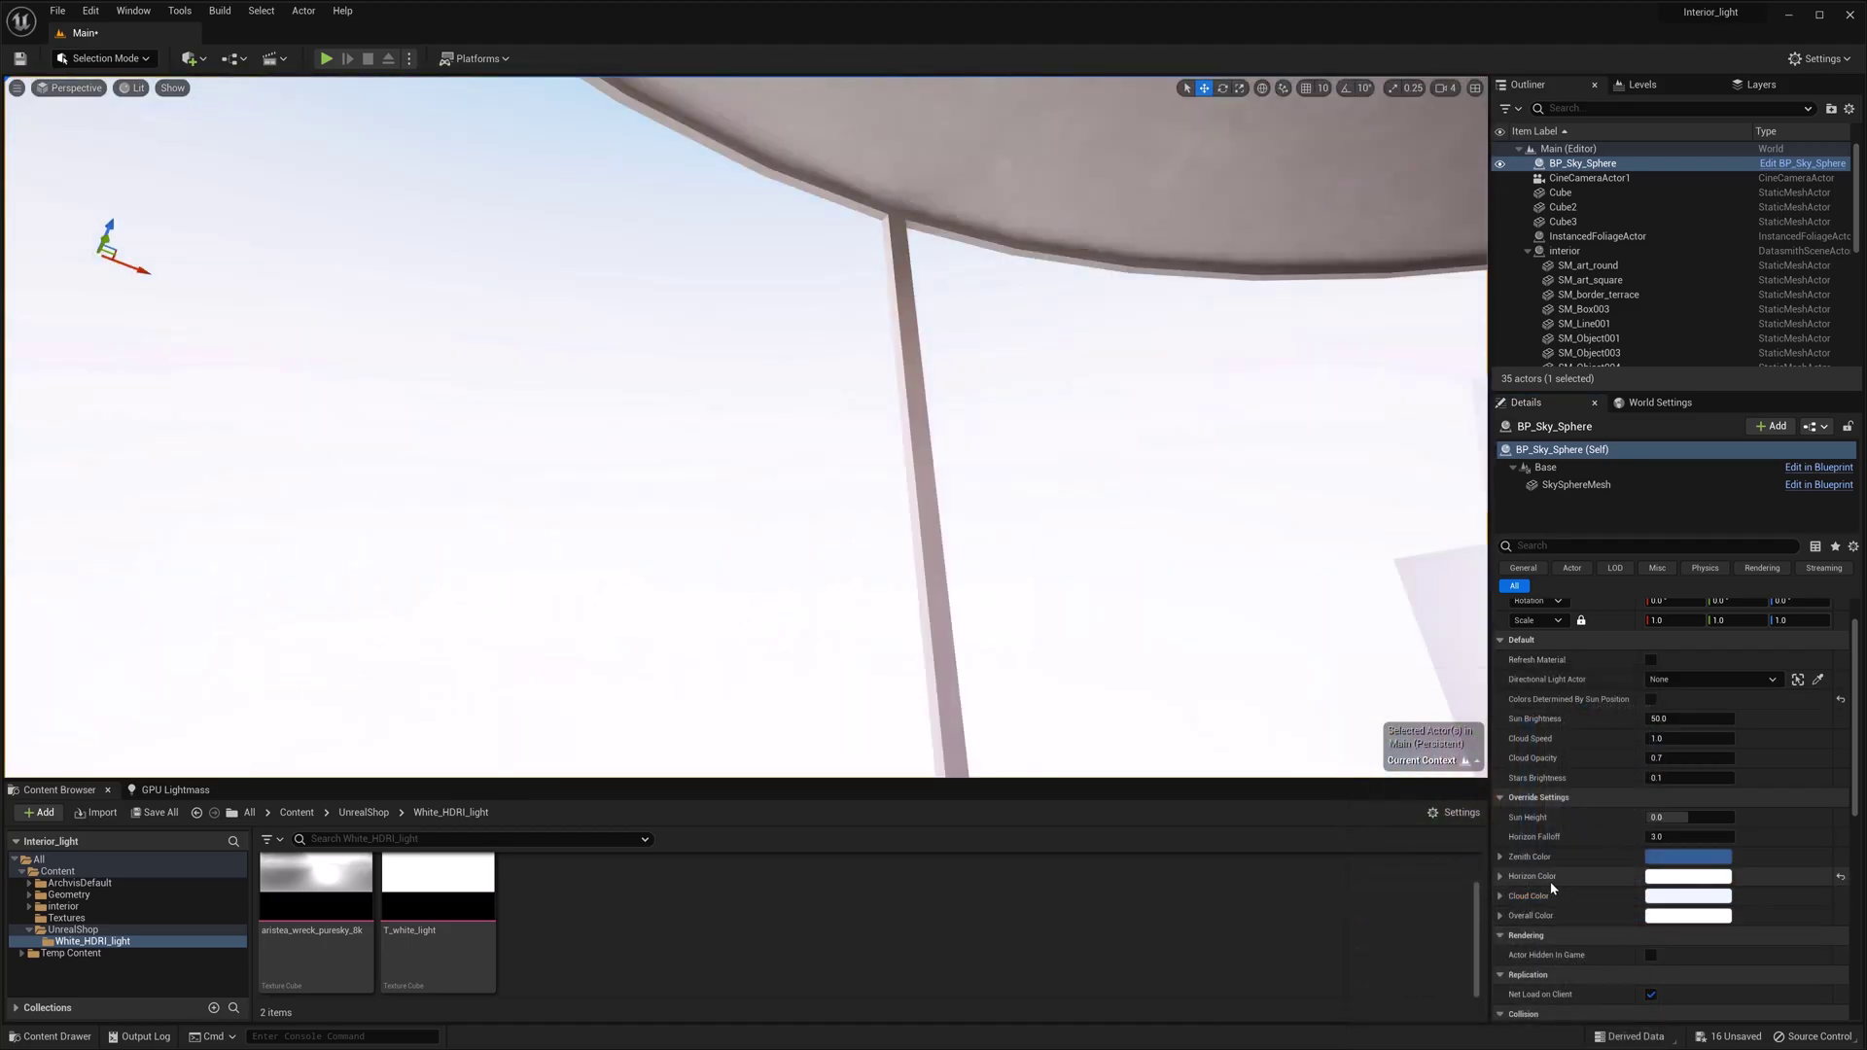
pyautogui.click(1688, 895)
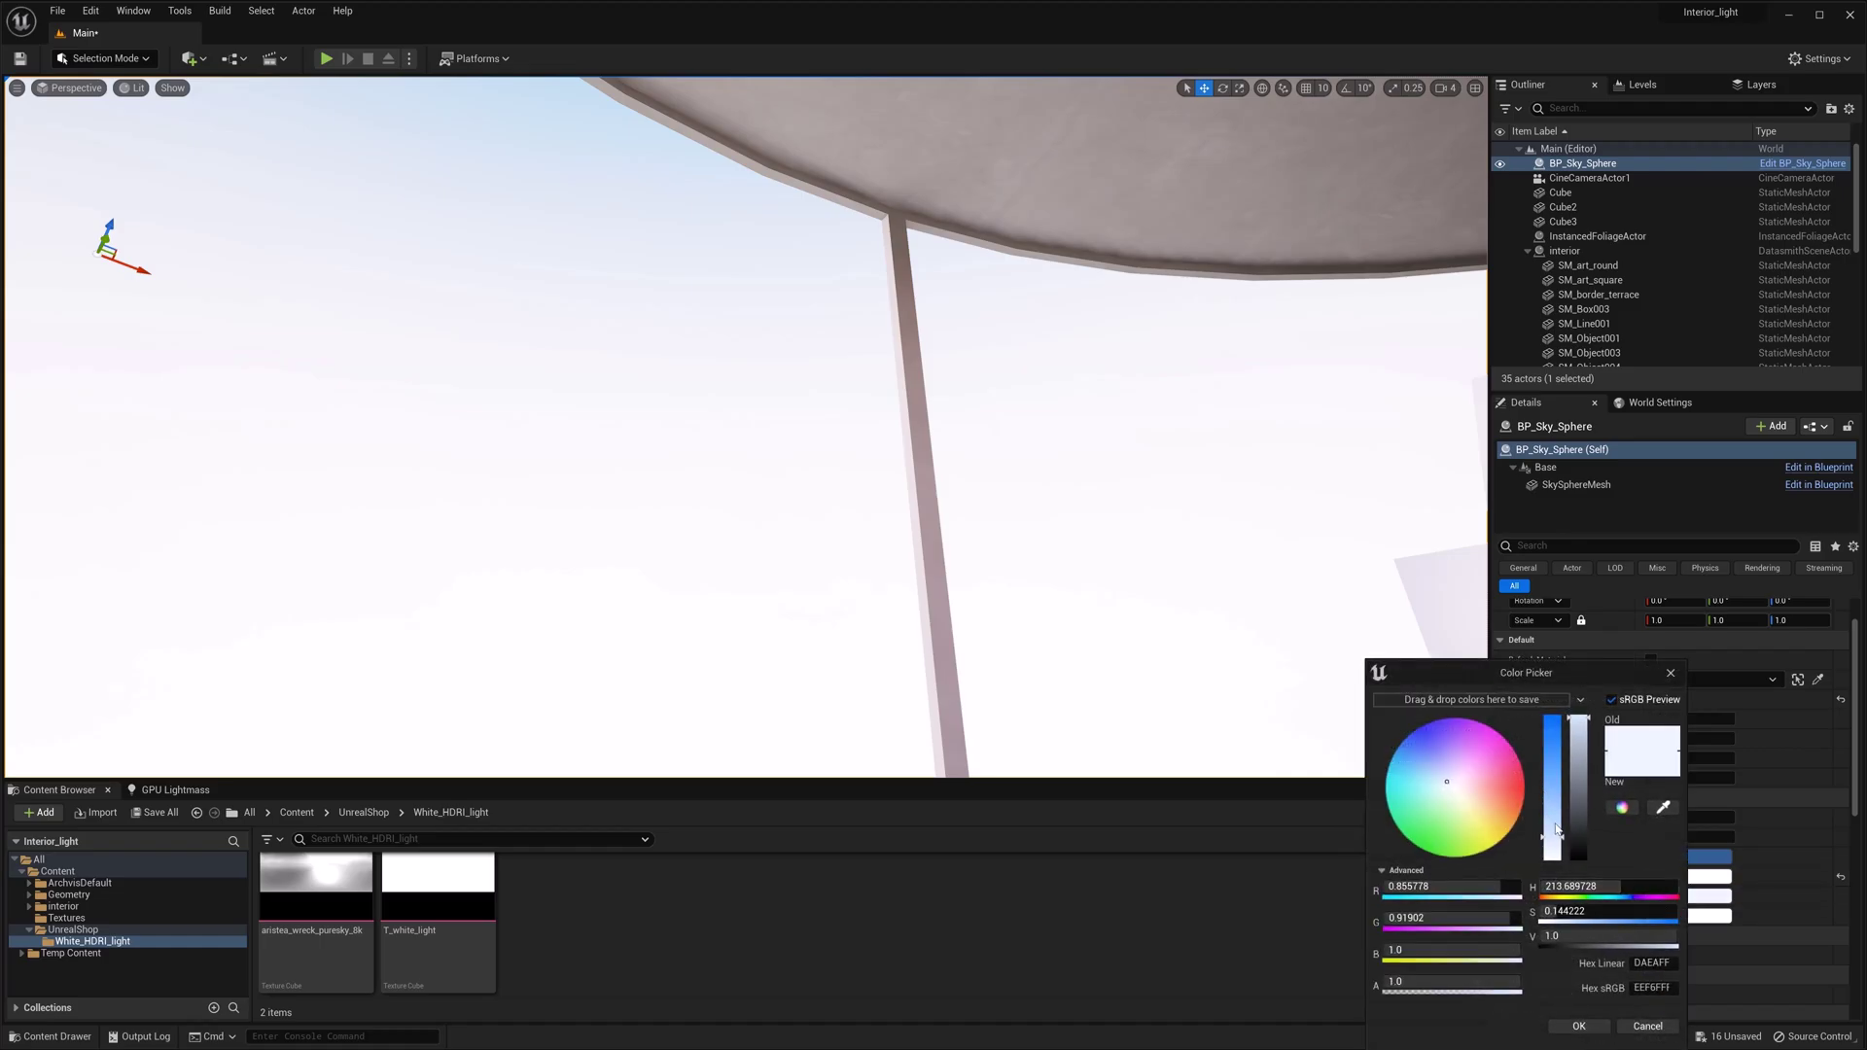
pyautogui.click(1578, 1027)
# Change the BP_Sky_Sphere's Zenith Color to pure white with saturation 0 and value 1
pyautogui.moveTo(745, 428); pyautogui.dragTo(686, 342, button='right')
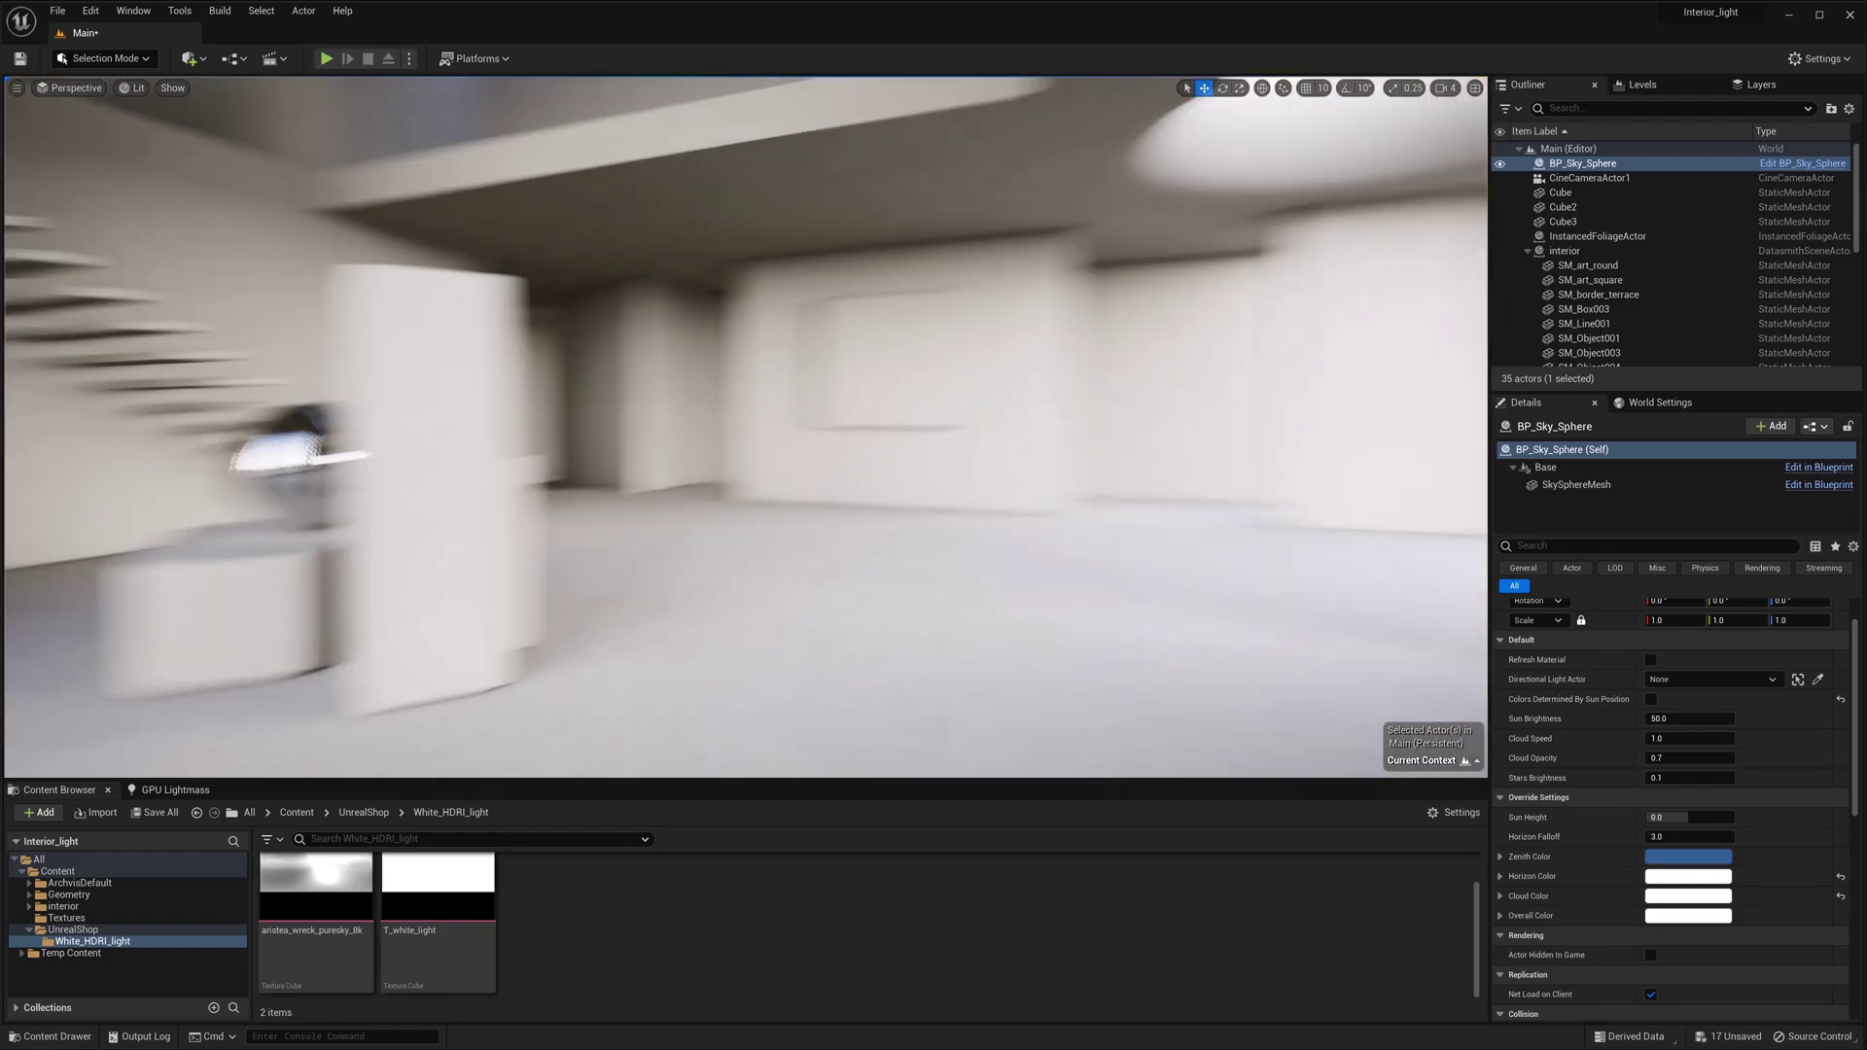
pyautogui.moveTo(746, 428); pyautogui.dragTo(875, 219, button='right')
pyautogui.moveTo(1101, 390); pyautogui.dragTo(1102, 419, button='right')
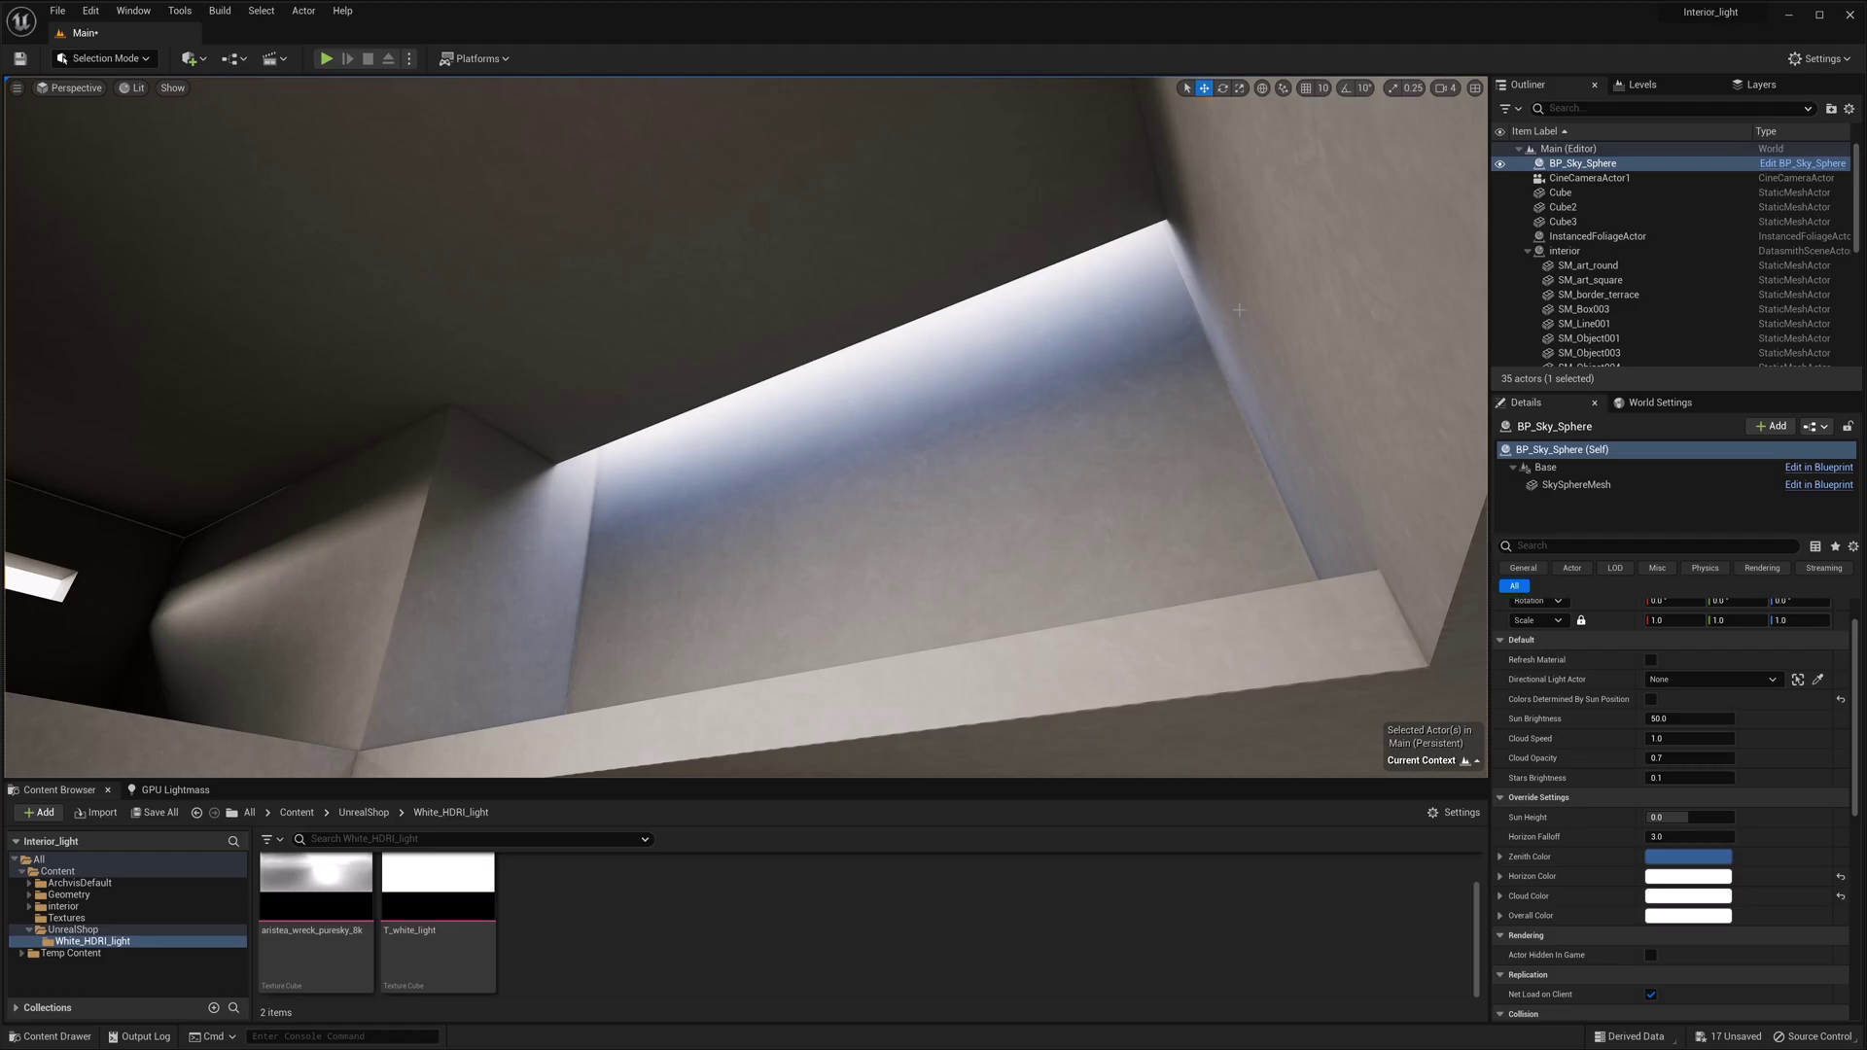
pyautogui.moveTo(677, 426); pyautogui.dragTo(554, 457, button='right')
pyautogui.click(1683, 856)
pyautogui.moveTo(1549, 783); pyautogui.dragTo(1549, 860)
pyautogui.moveTo(1574, 816); pyautogui.dragTo(1574, 717)
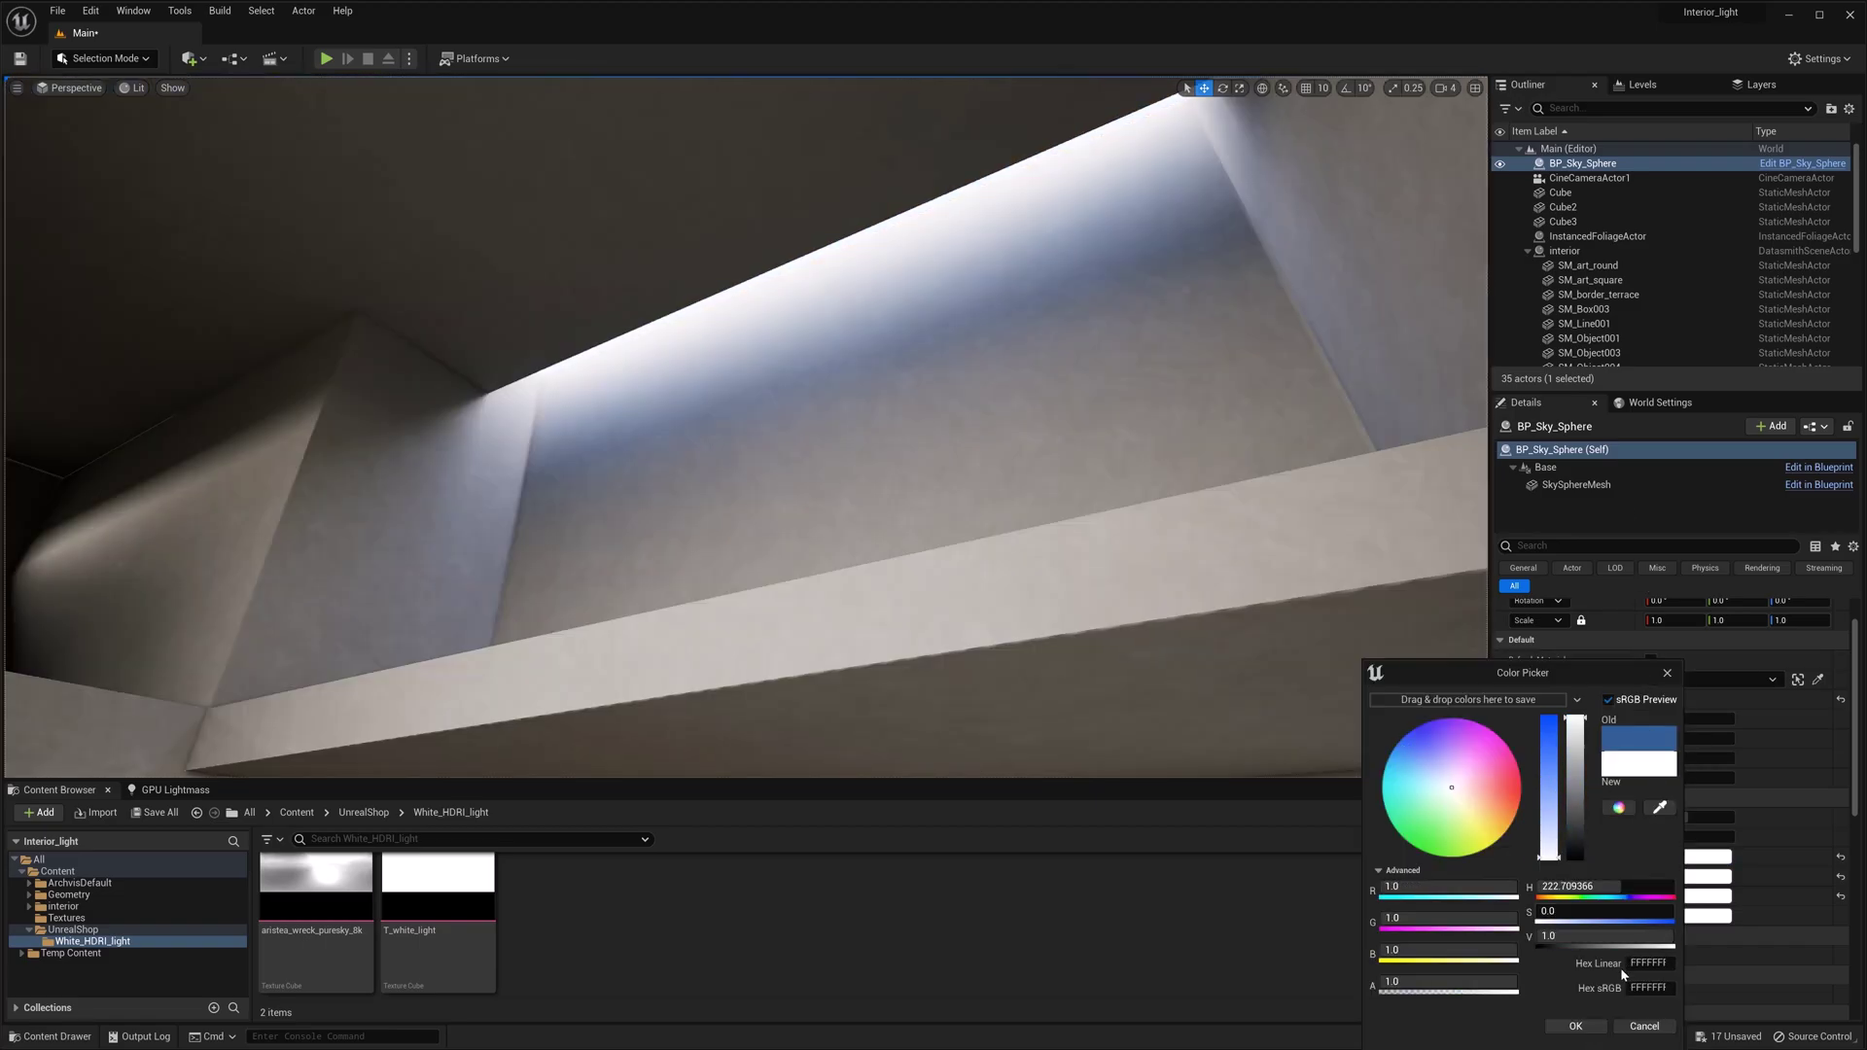
pyautogui.click(1575, 1025)
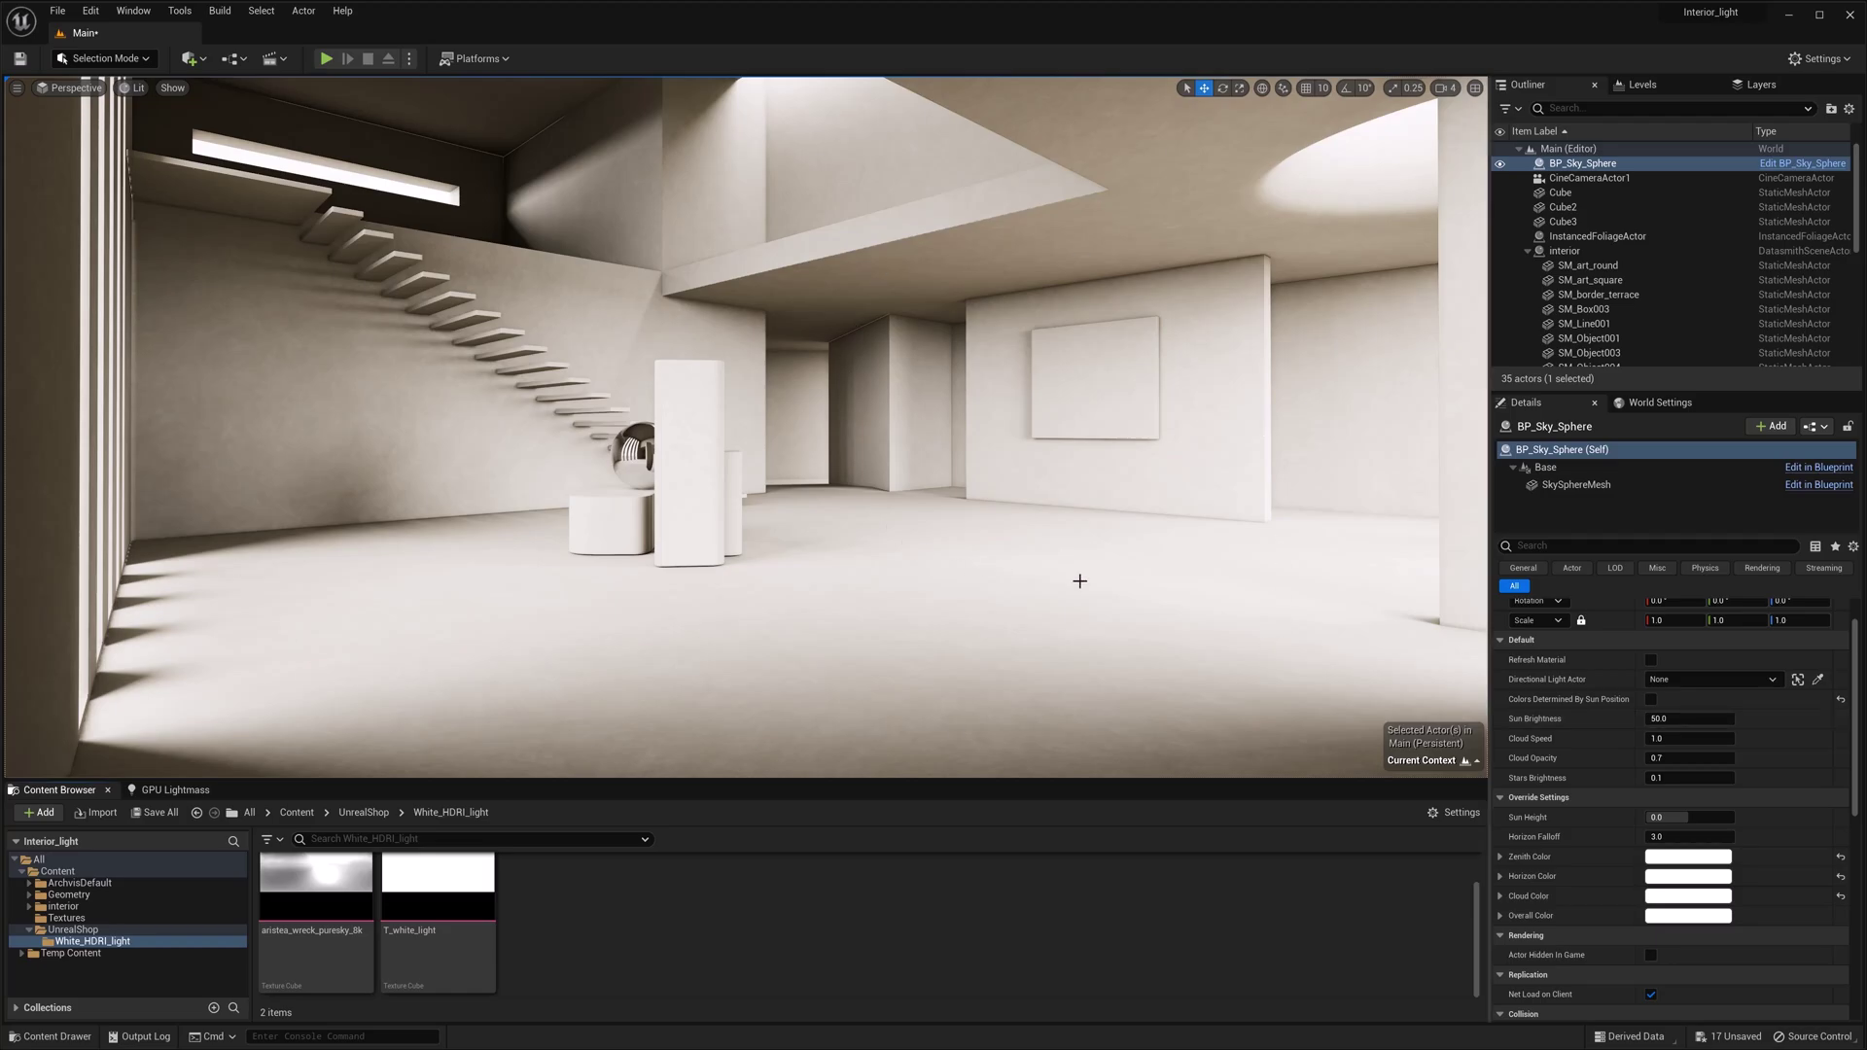
# Find the PP_Bake post process volume and lower its Exposure Compensation to about 11.04
pyautogui.click(1585, 108)
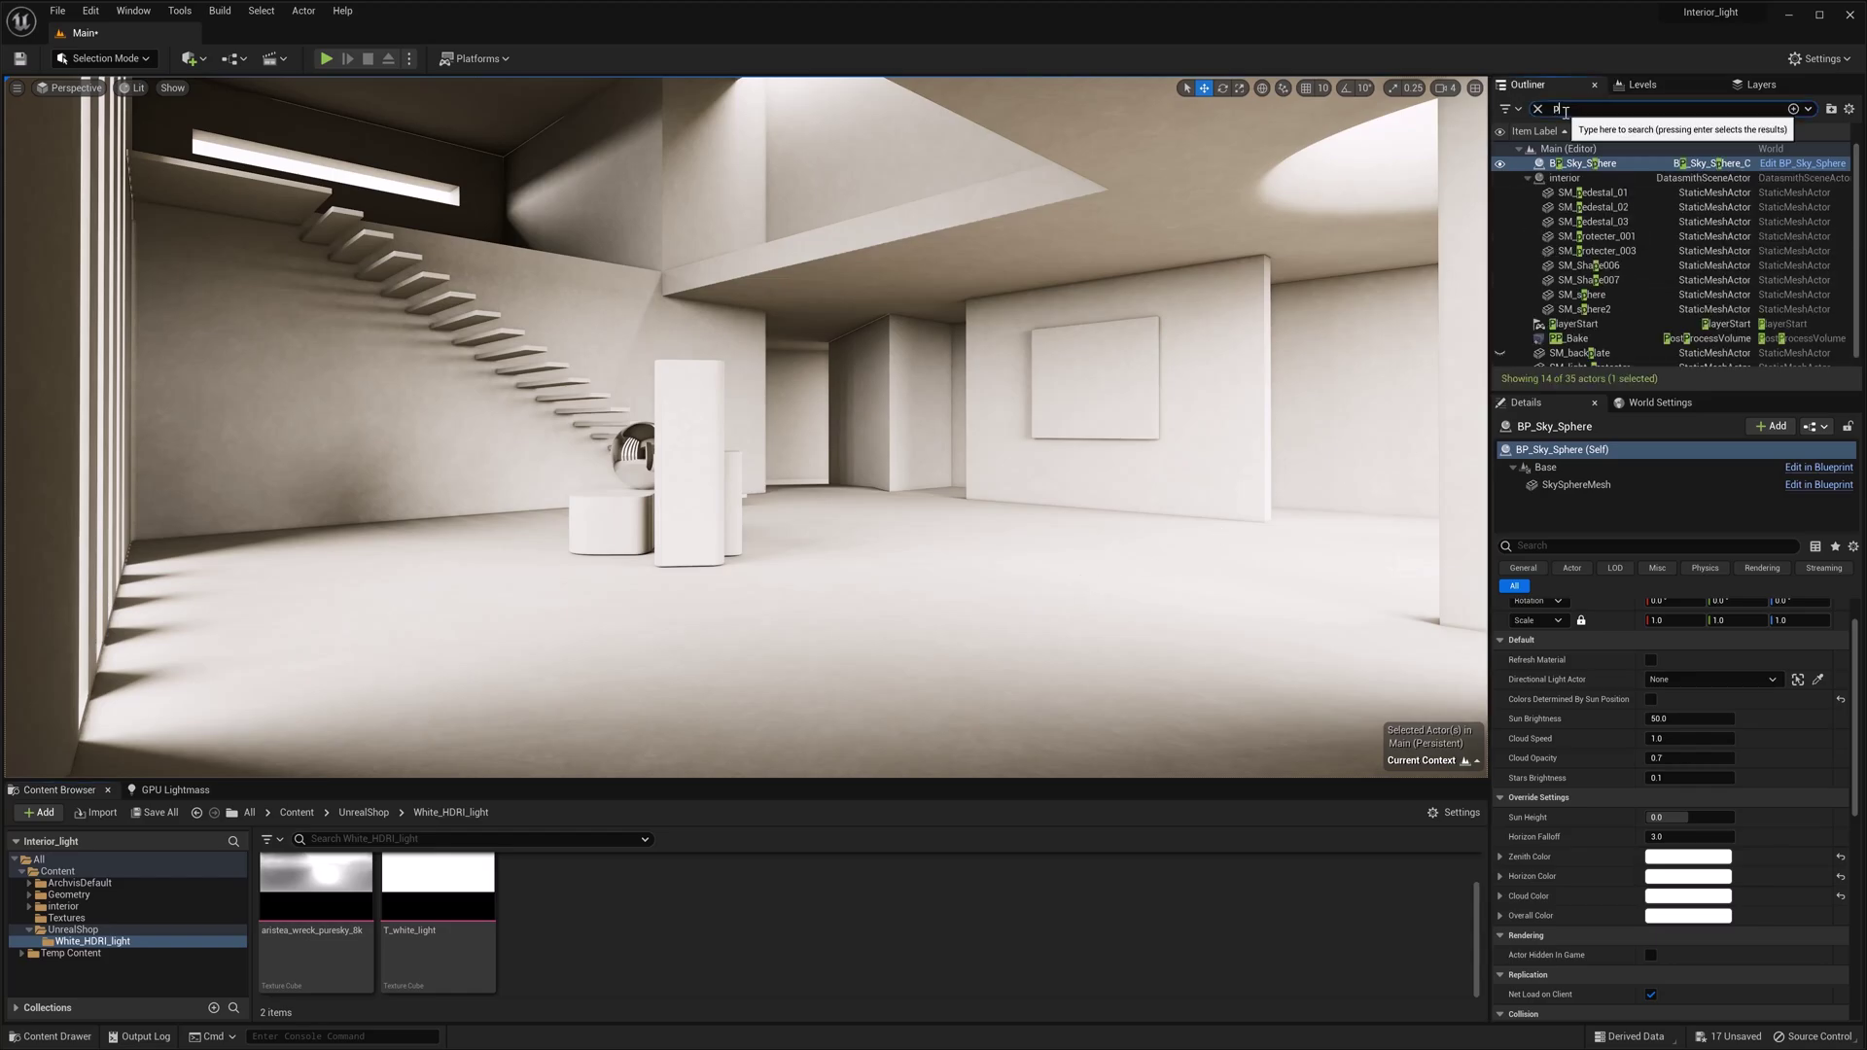
pyautogui.write('pp')
pyautogui.click(1575, 163)
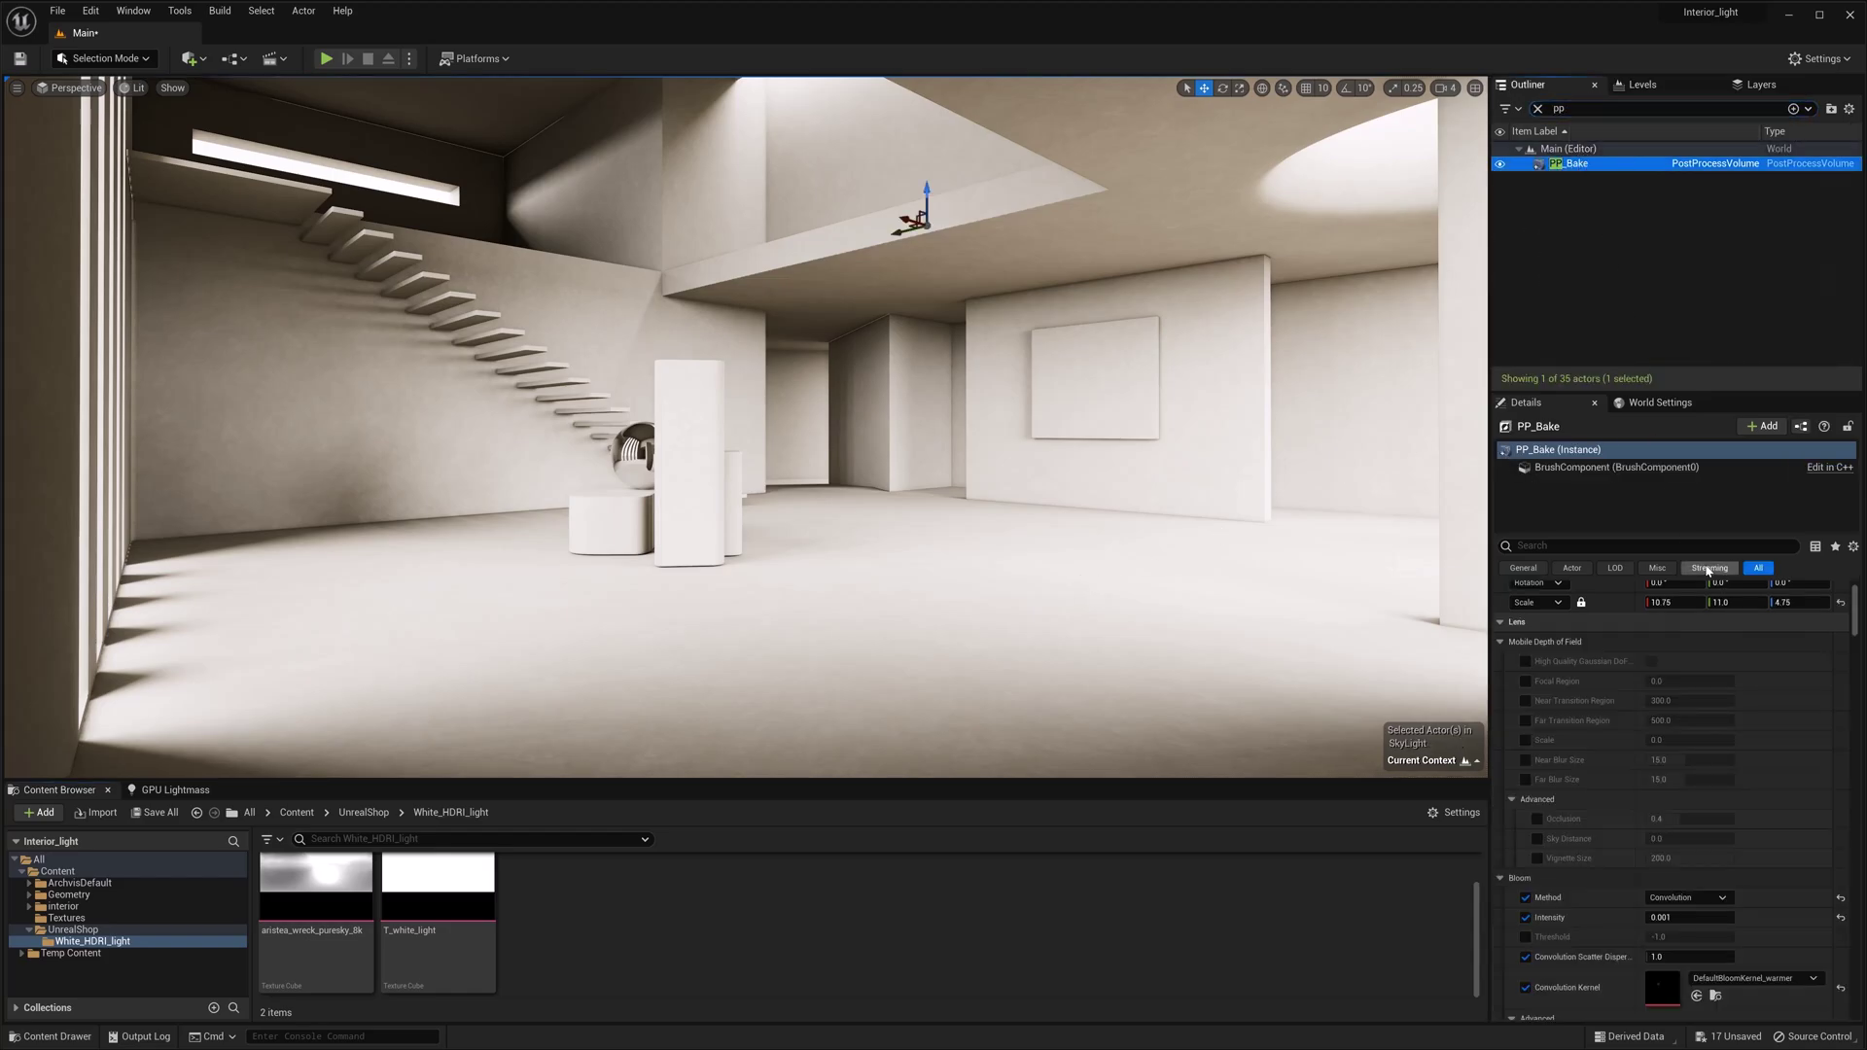
pyautogui.click(1653, 546)
pyautogui.write('ex')
pyautogui.moveTo(1686, 656); pyautogui.dragTo(1680, 656)
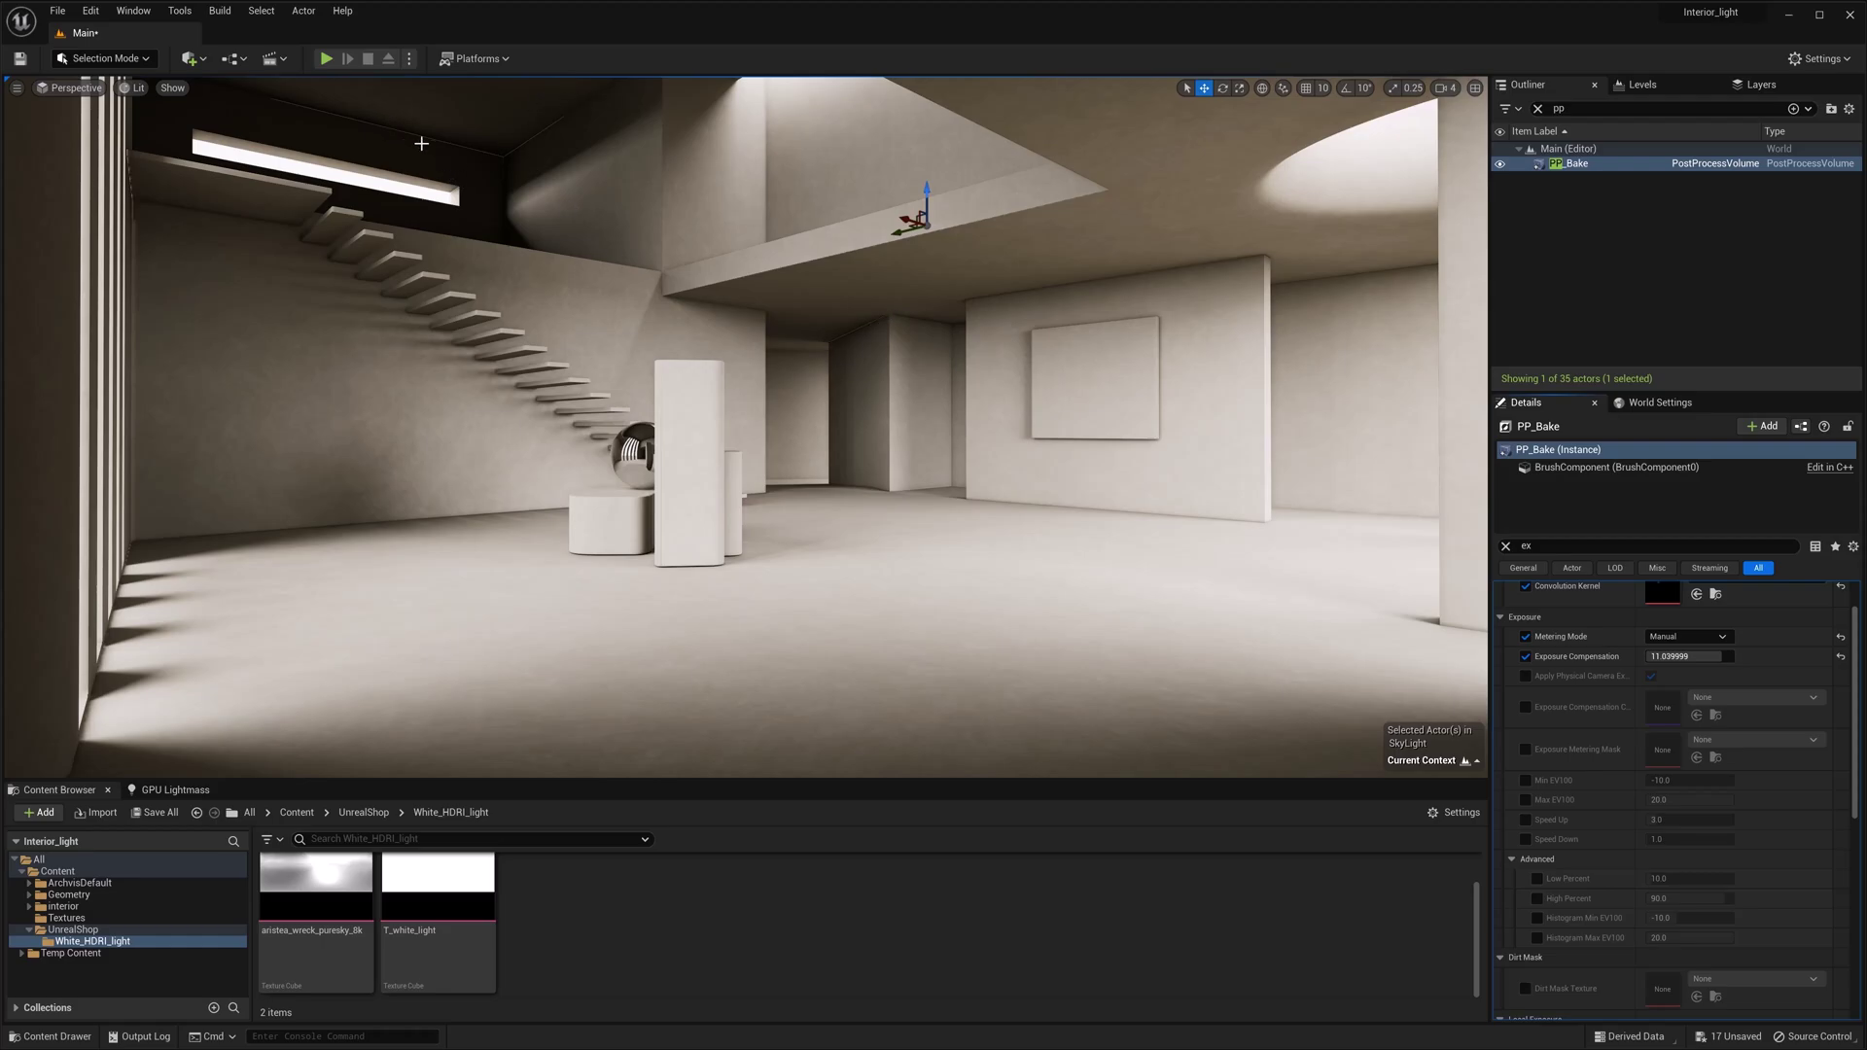
# Apply a LightMap Resolution Adjustment ratio of 400 to the current level's static meshes
pyautogui.click(218, 12)
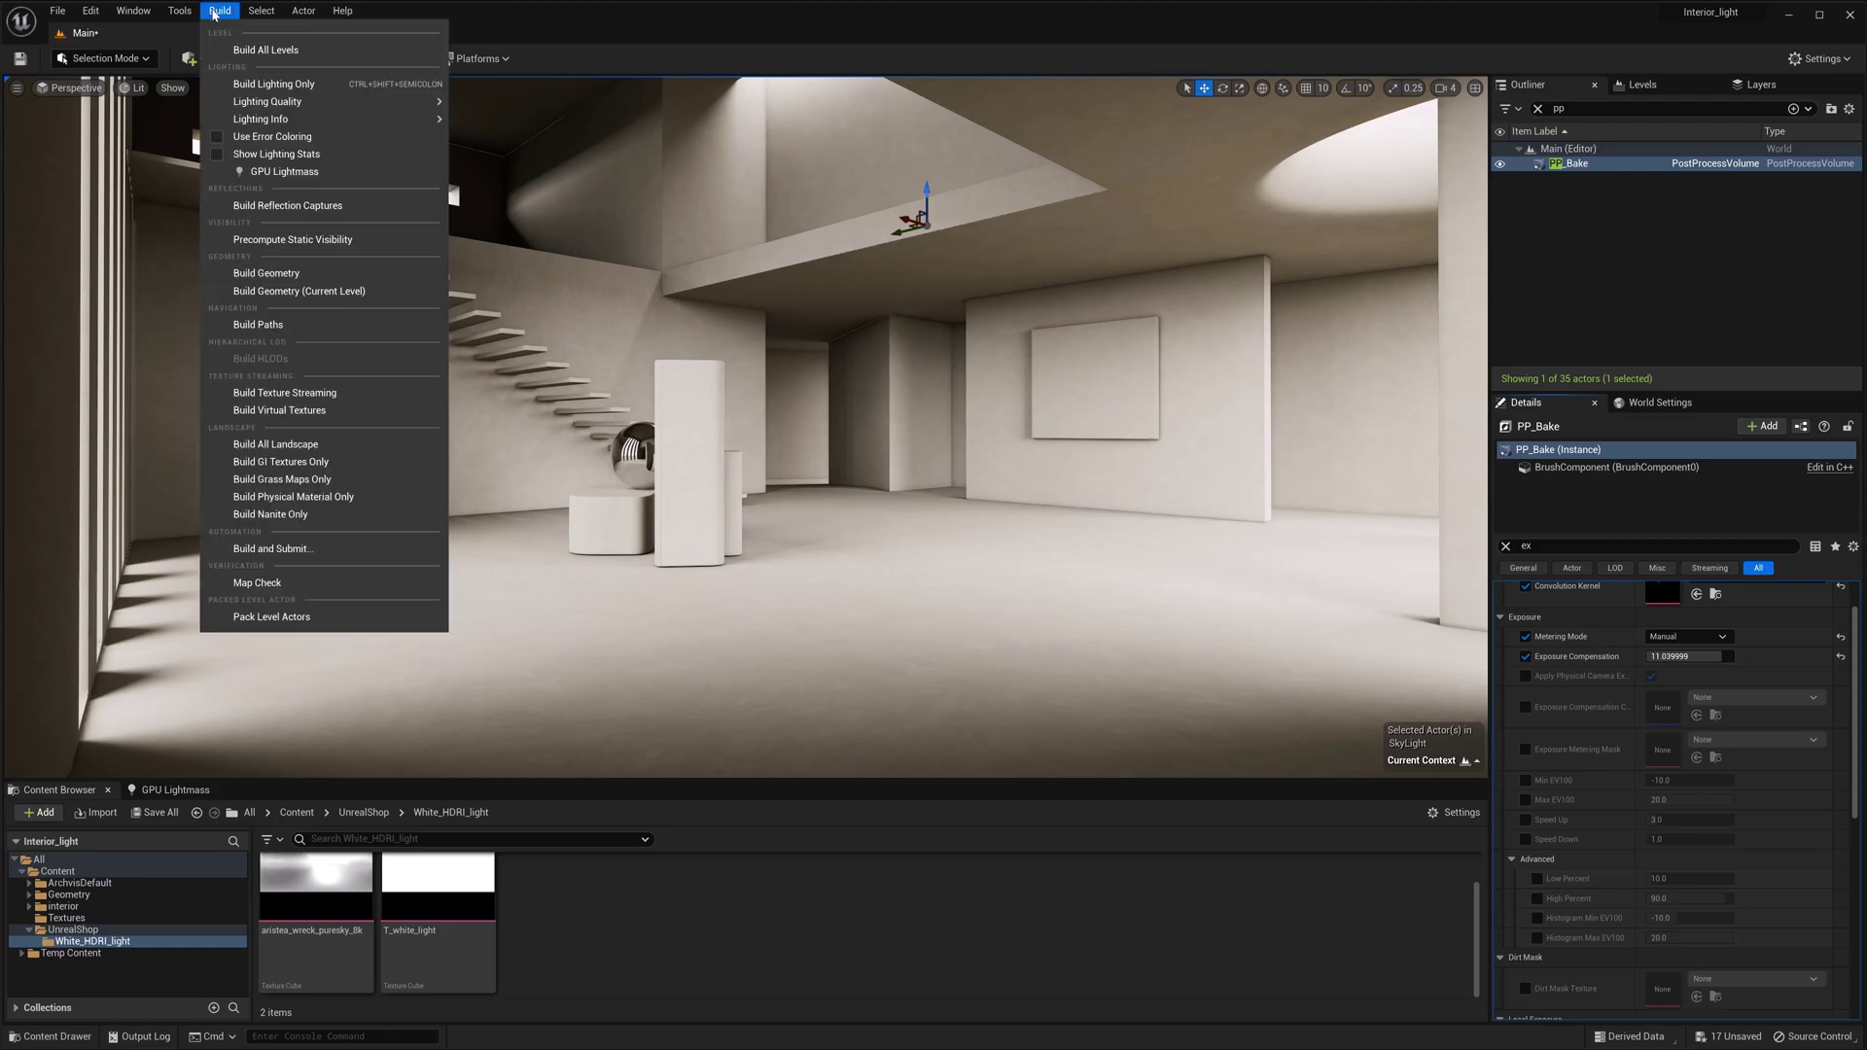
pyautogui.moveTo(292, 119)
pyautogui.moveTo(570, 164)
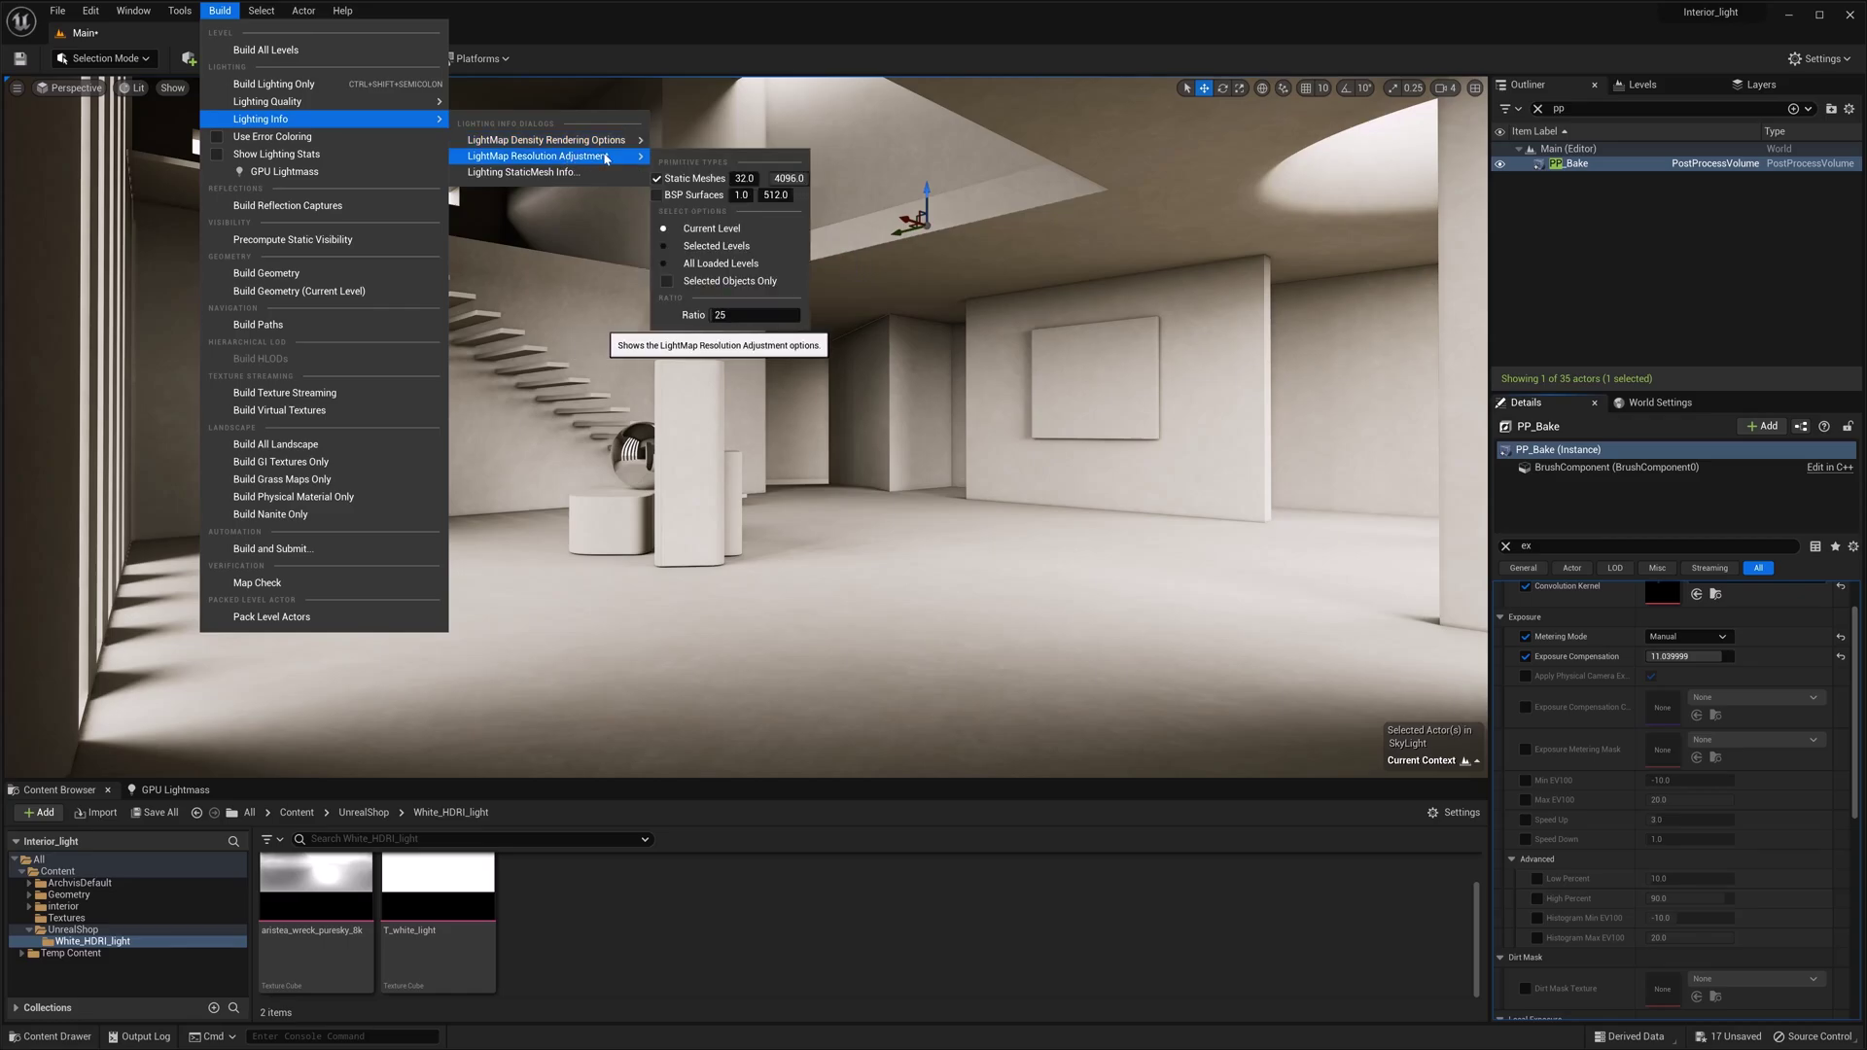
pyautogui.click(750, 317)
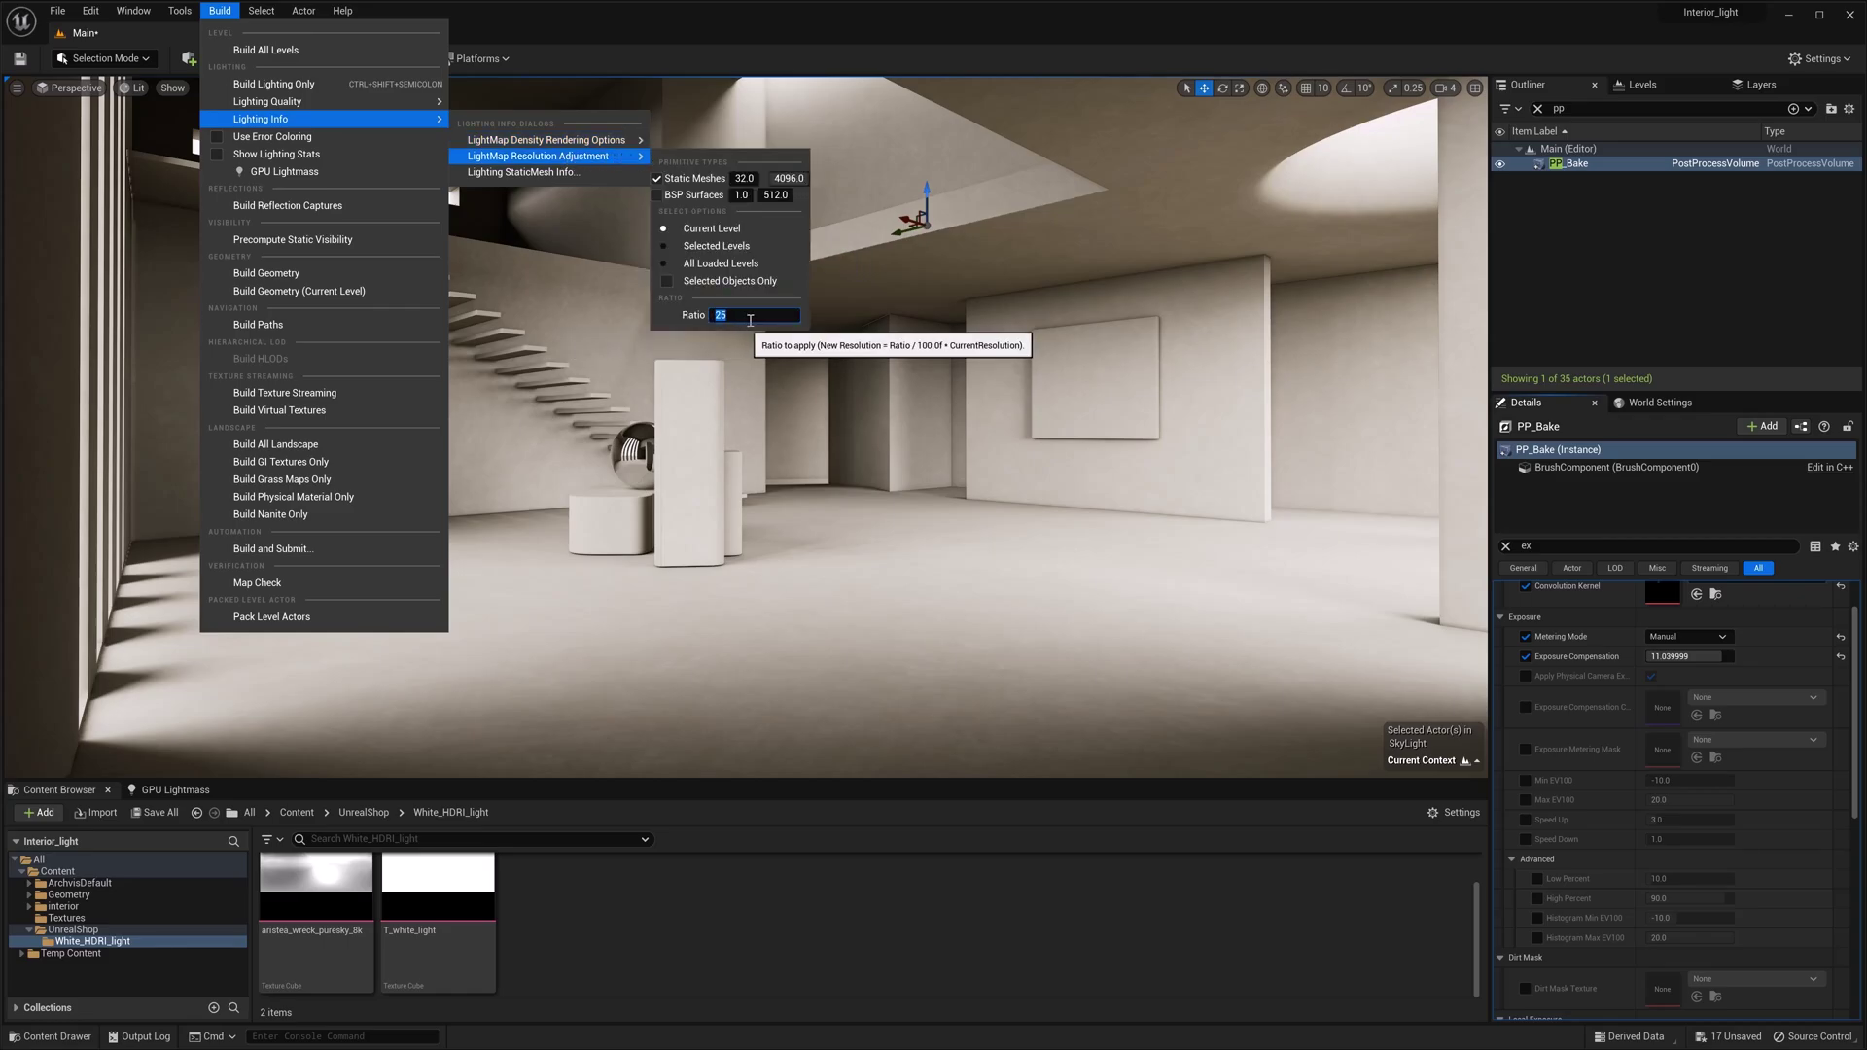
pyautogui.write('100')
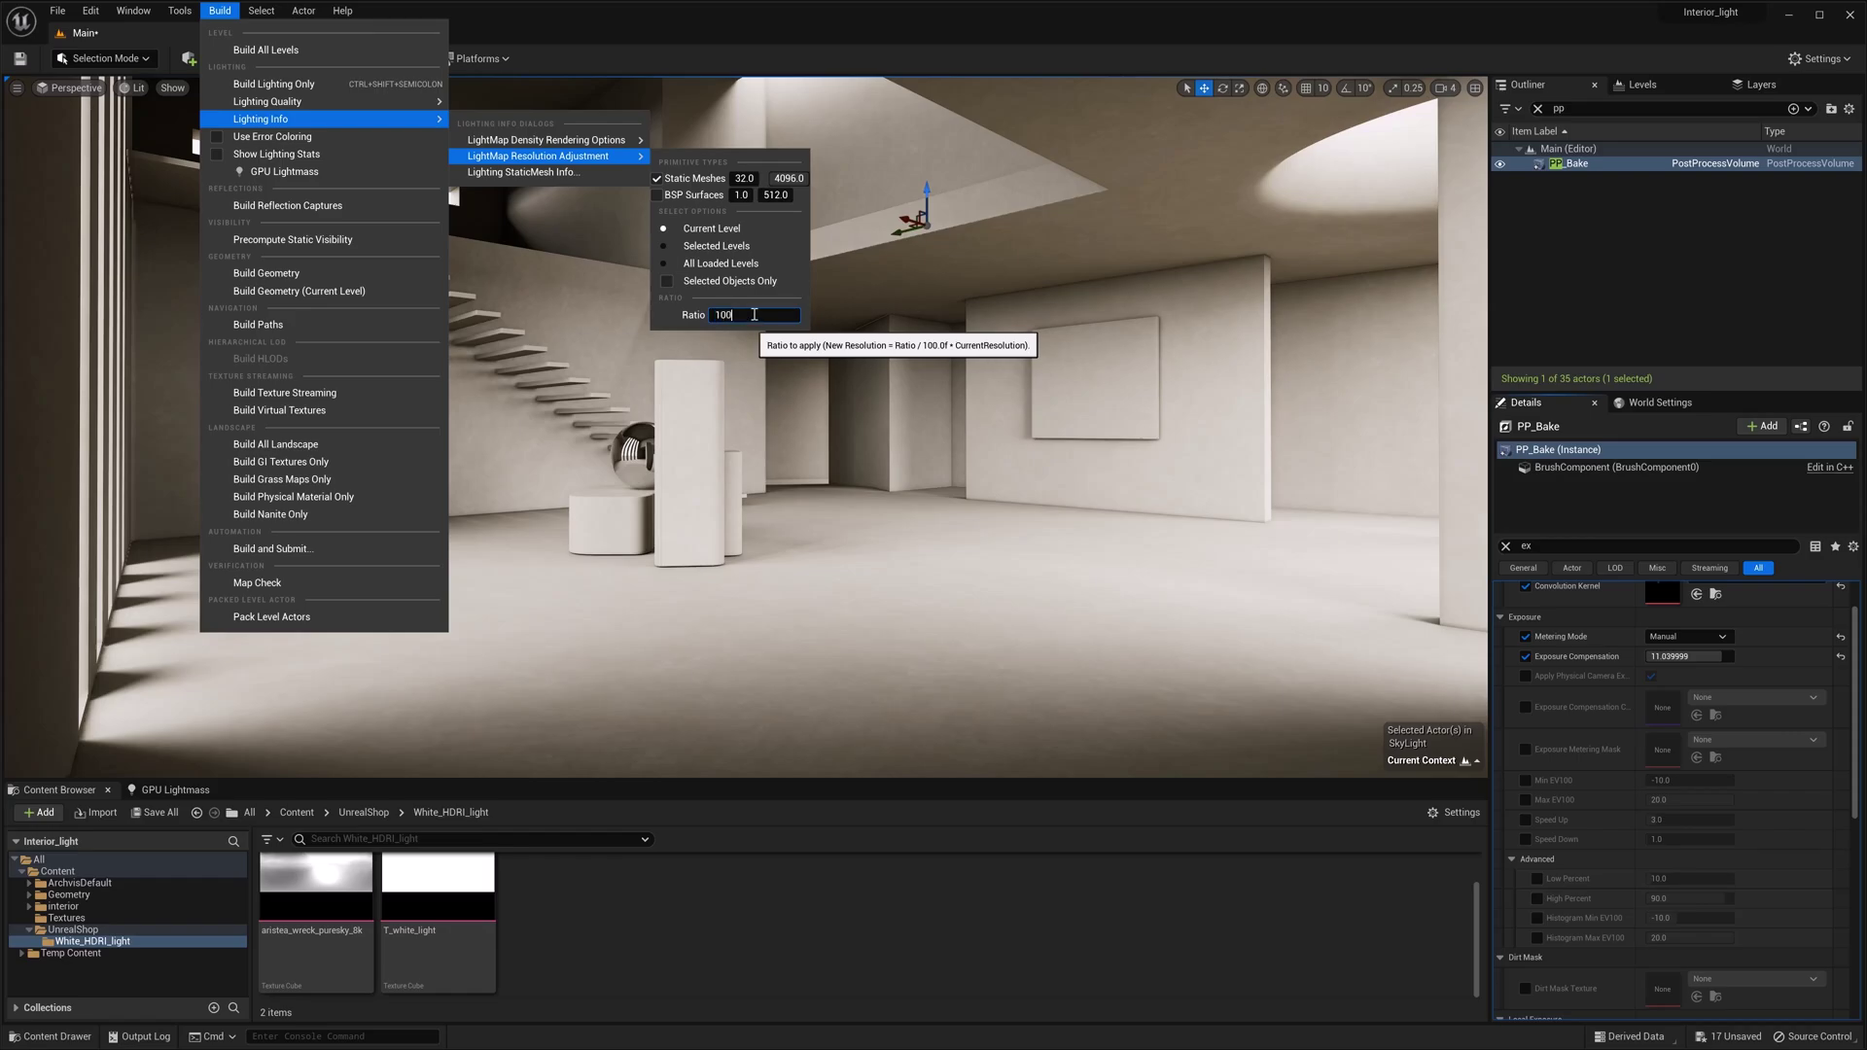
pyautogui.write('0')
pyautogui.press('Return')
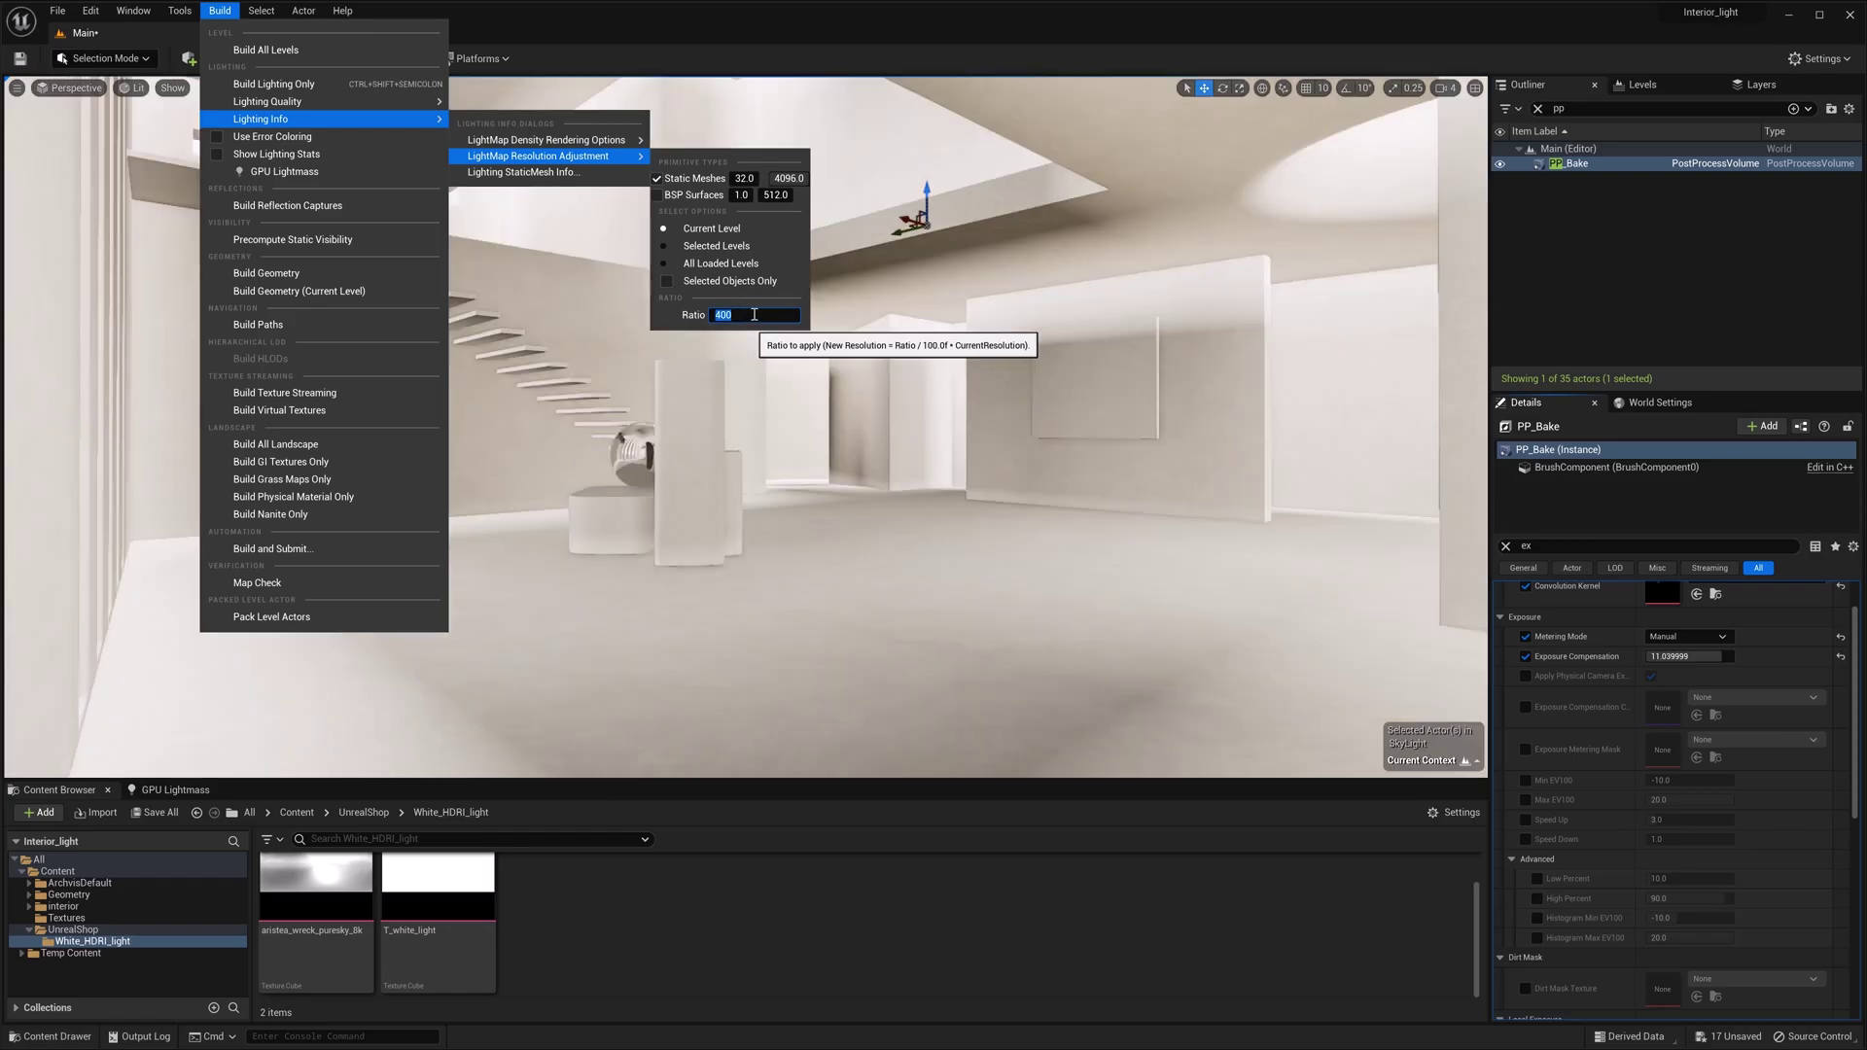
pyautogui.click(1131, 482)
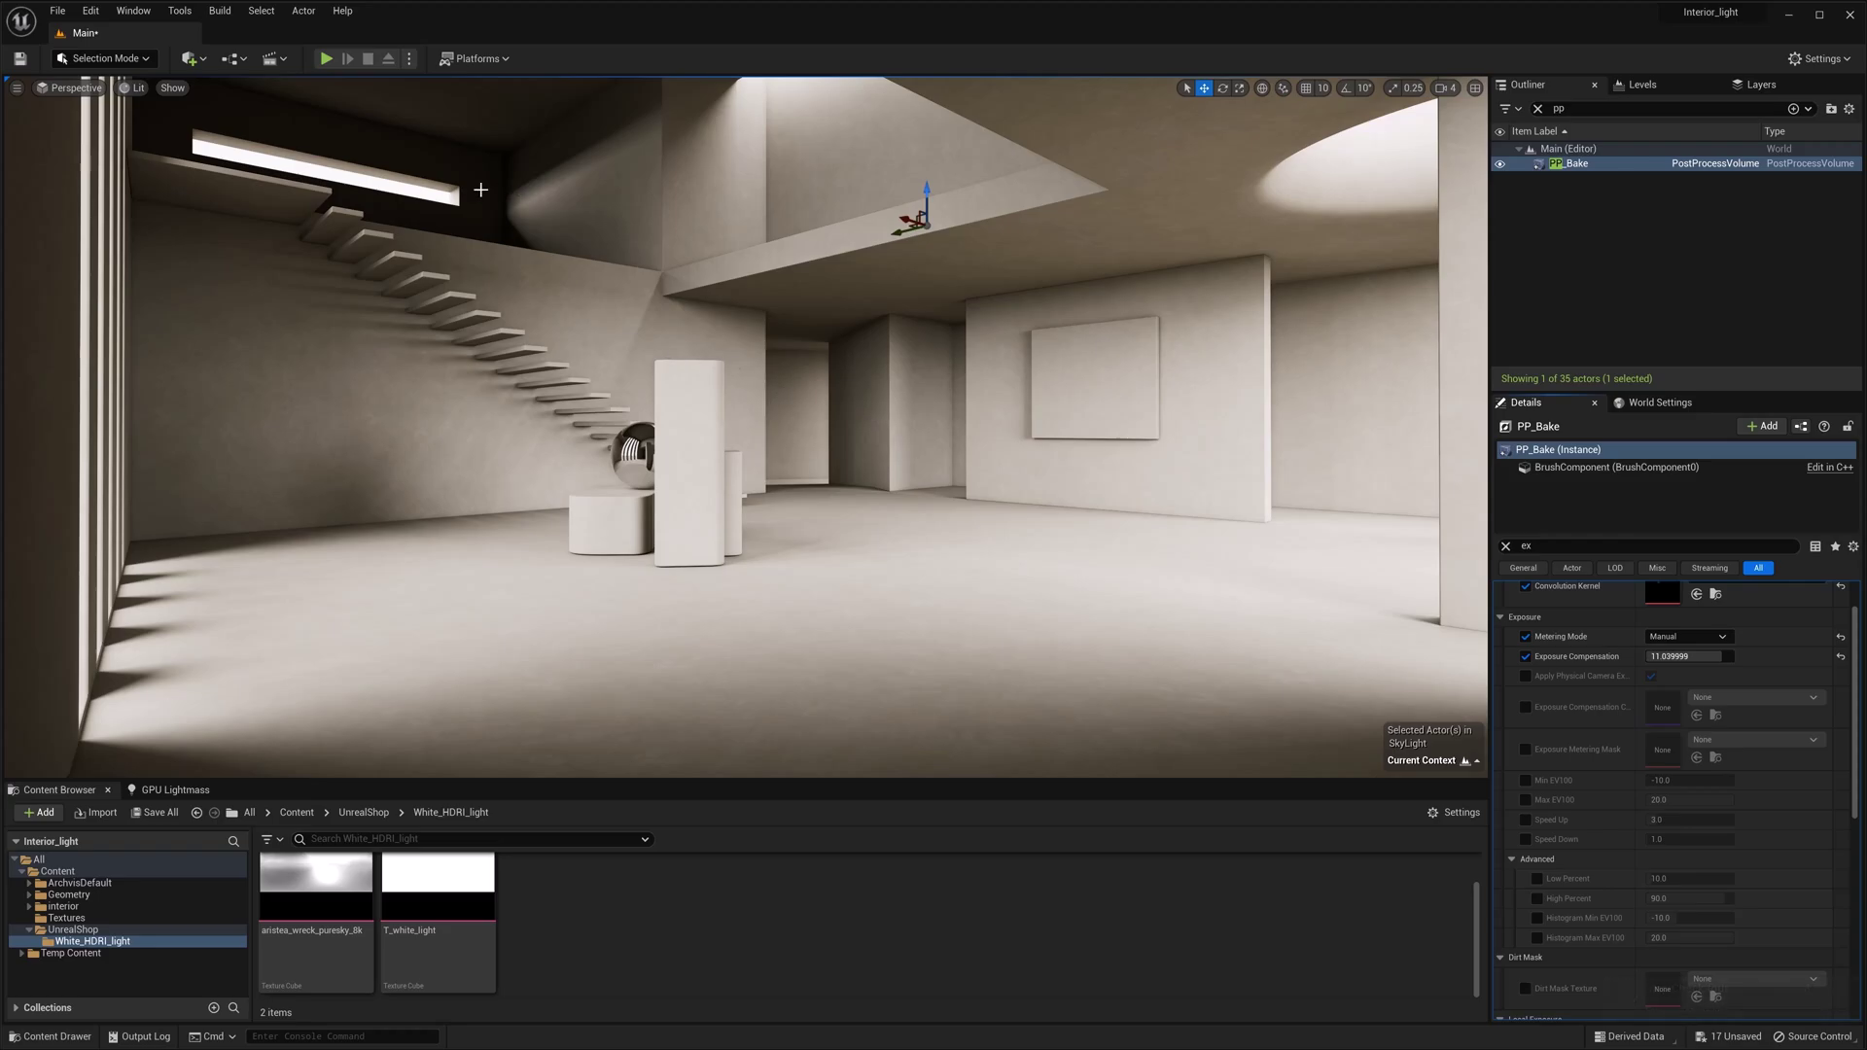
# Switch the viewport to Lighting Only, capture a screenshot of the room and open its folder
pyautogui.click(131, 87)
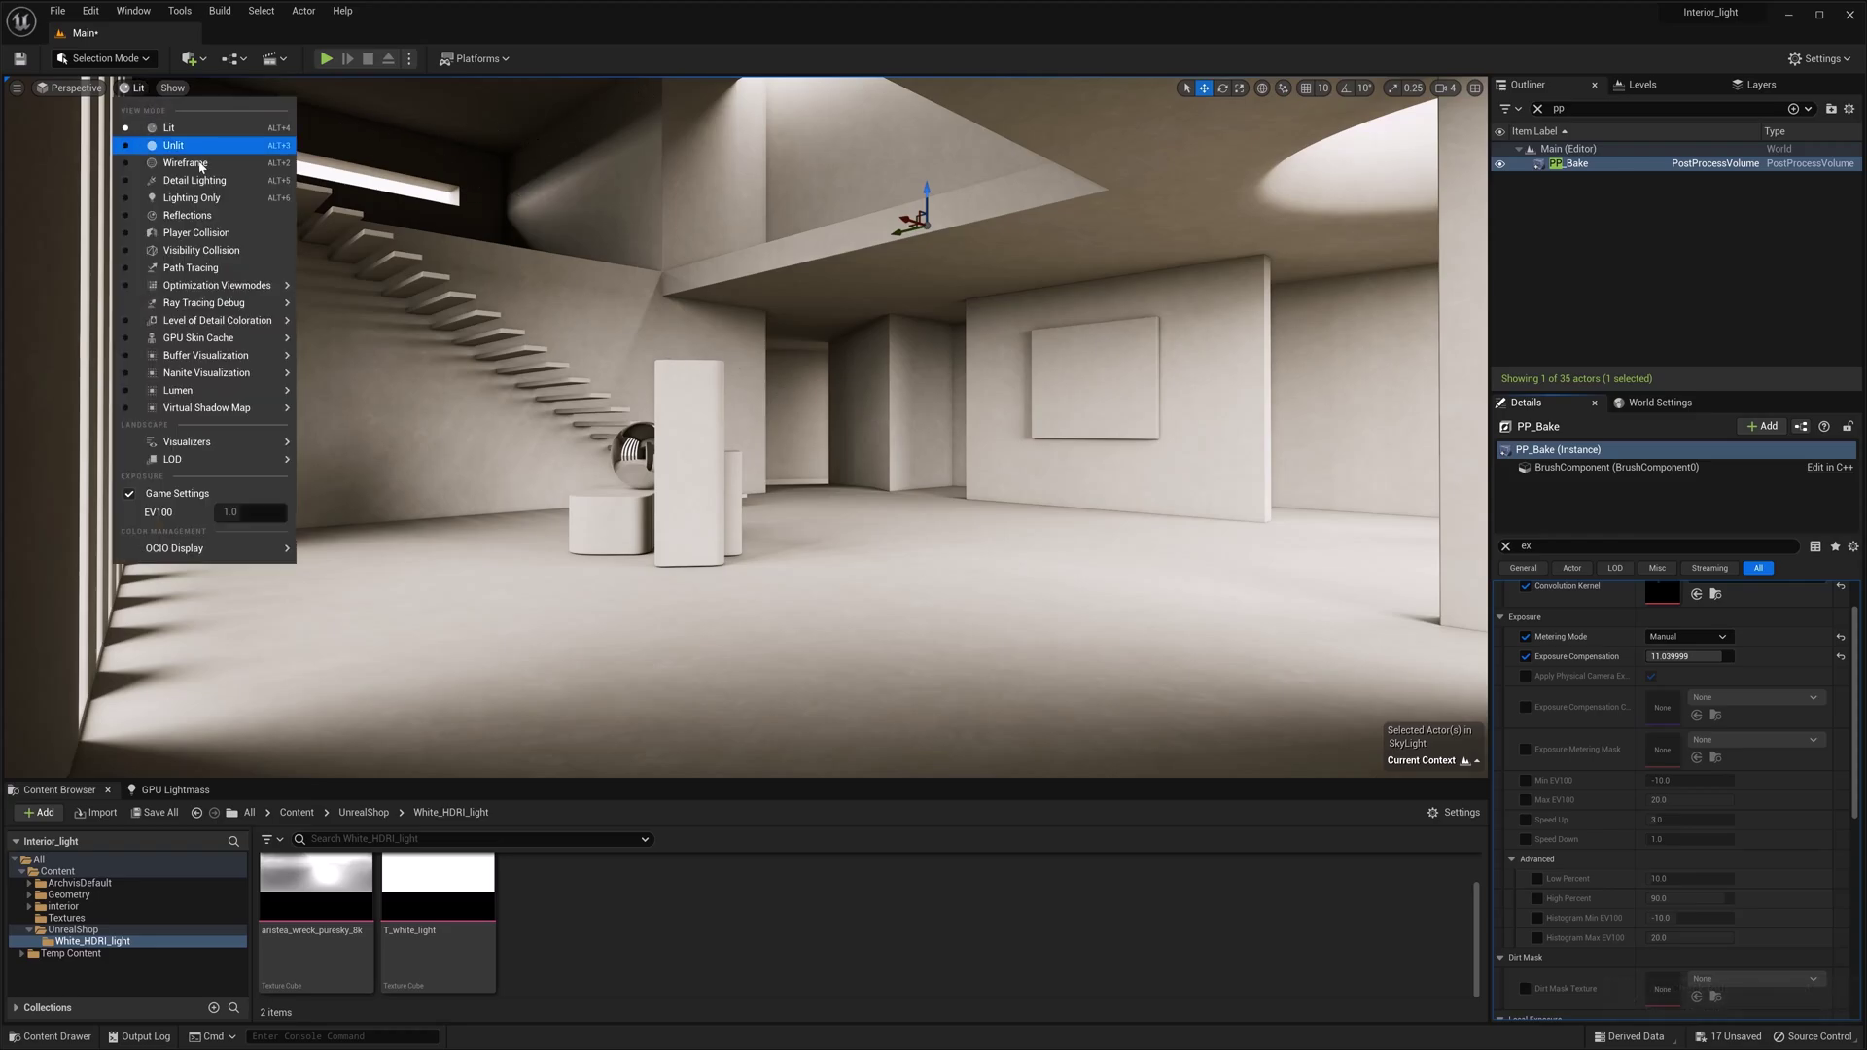
pyautogui.click(201, 190)
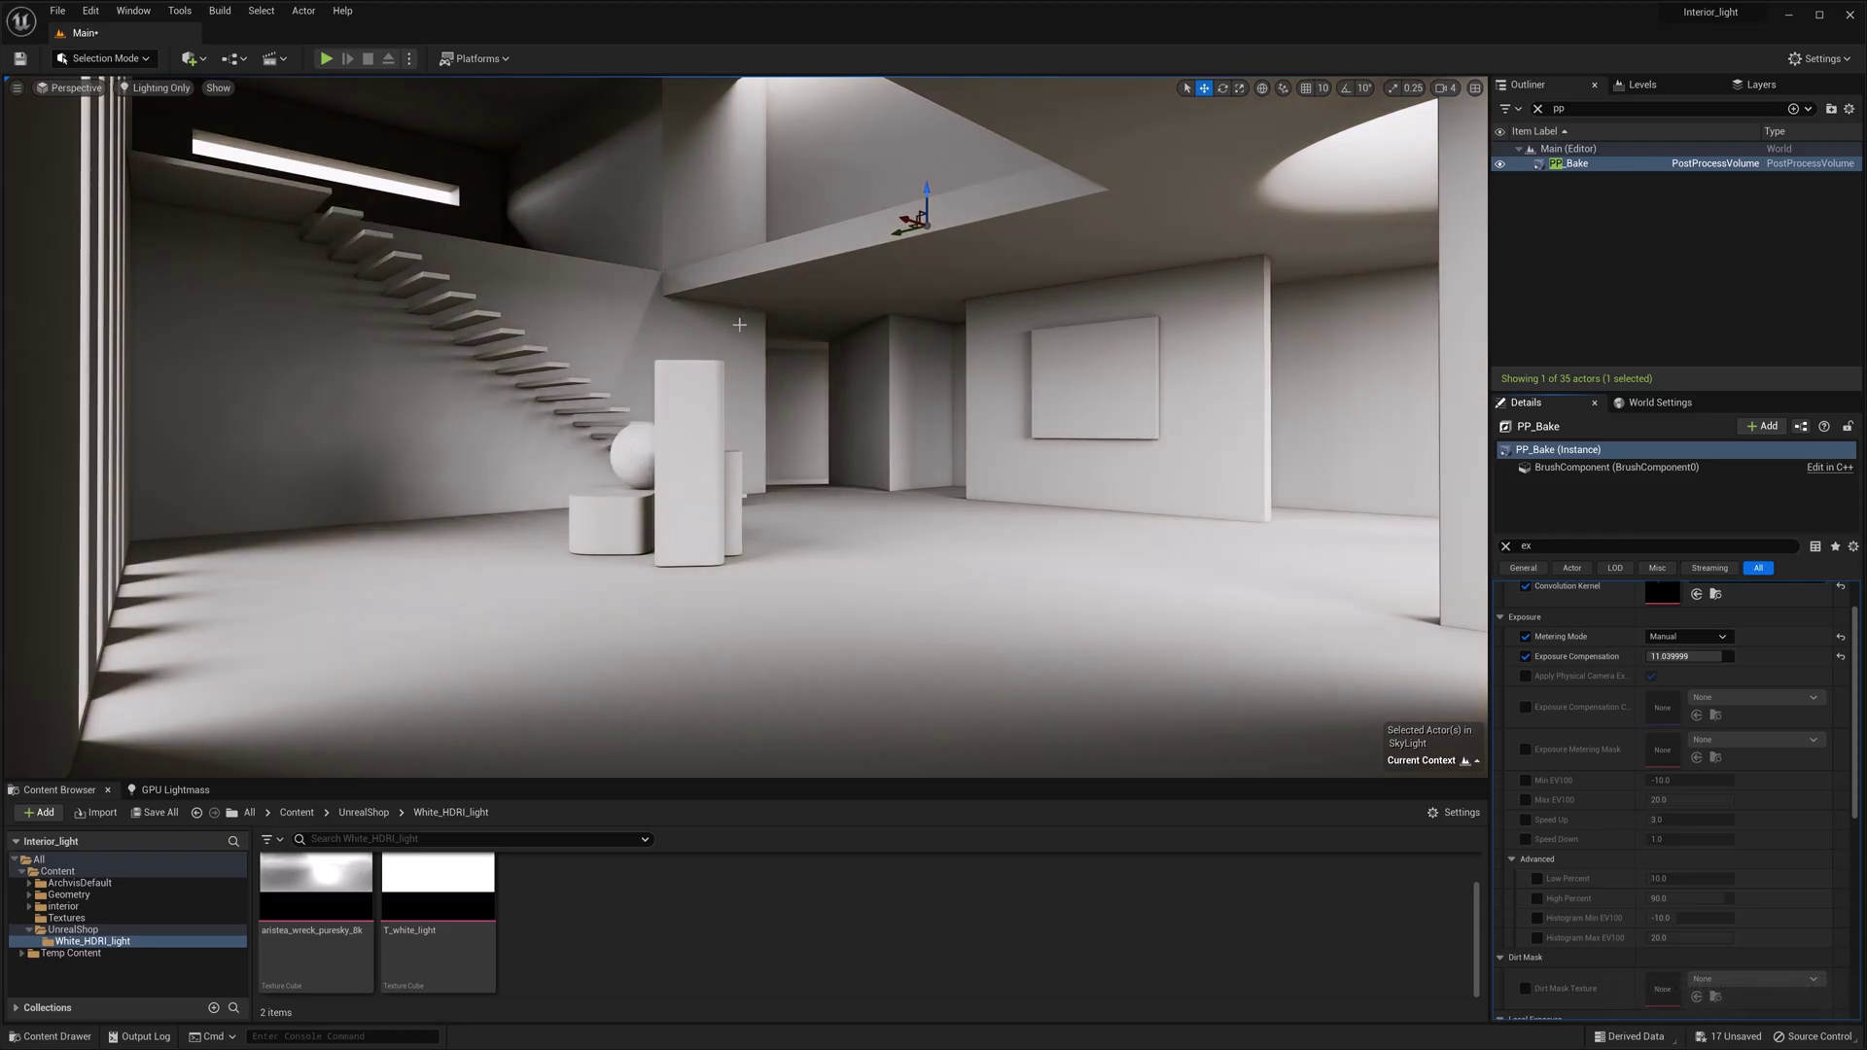
pyautogui.press('F9')
pyautogui.click(1653, 1011)
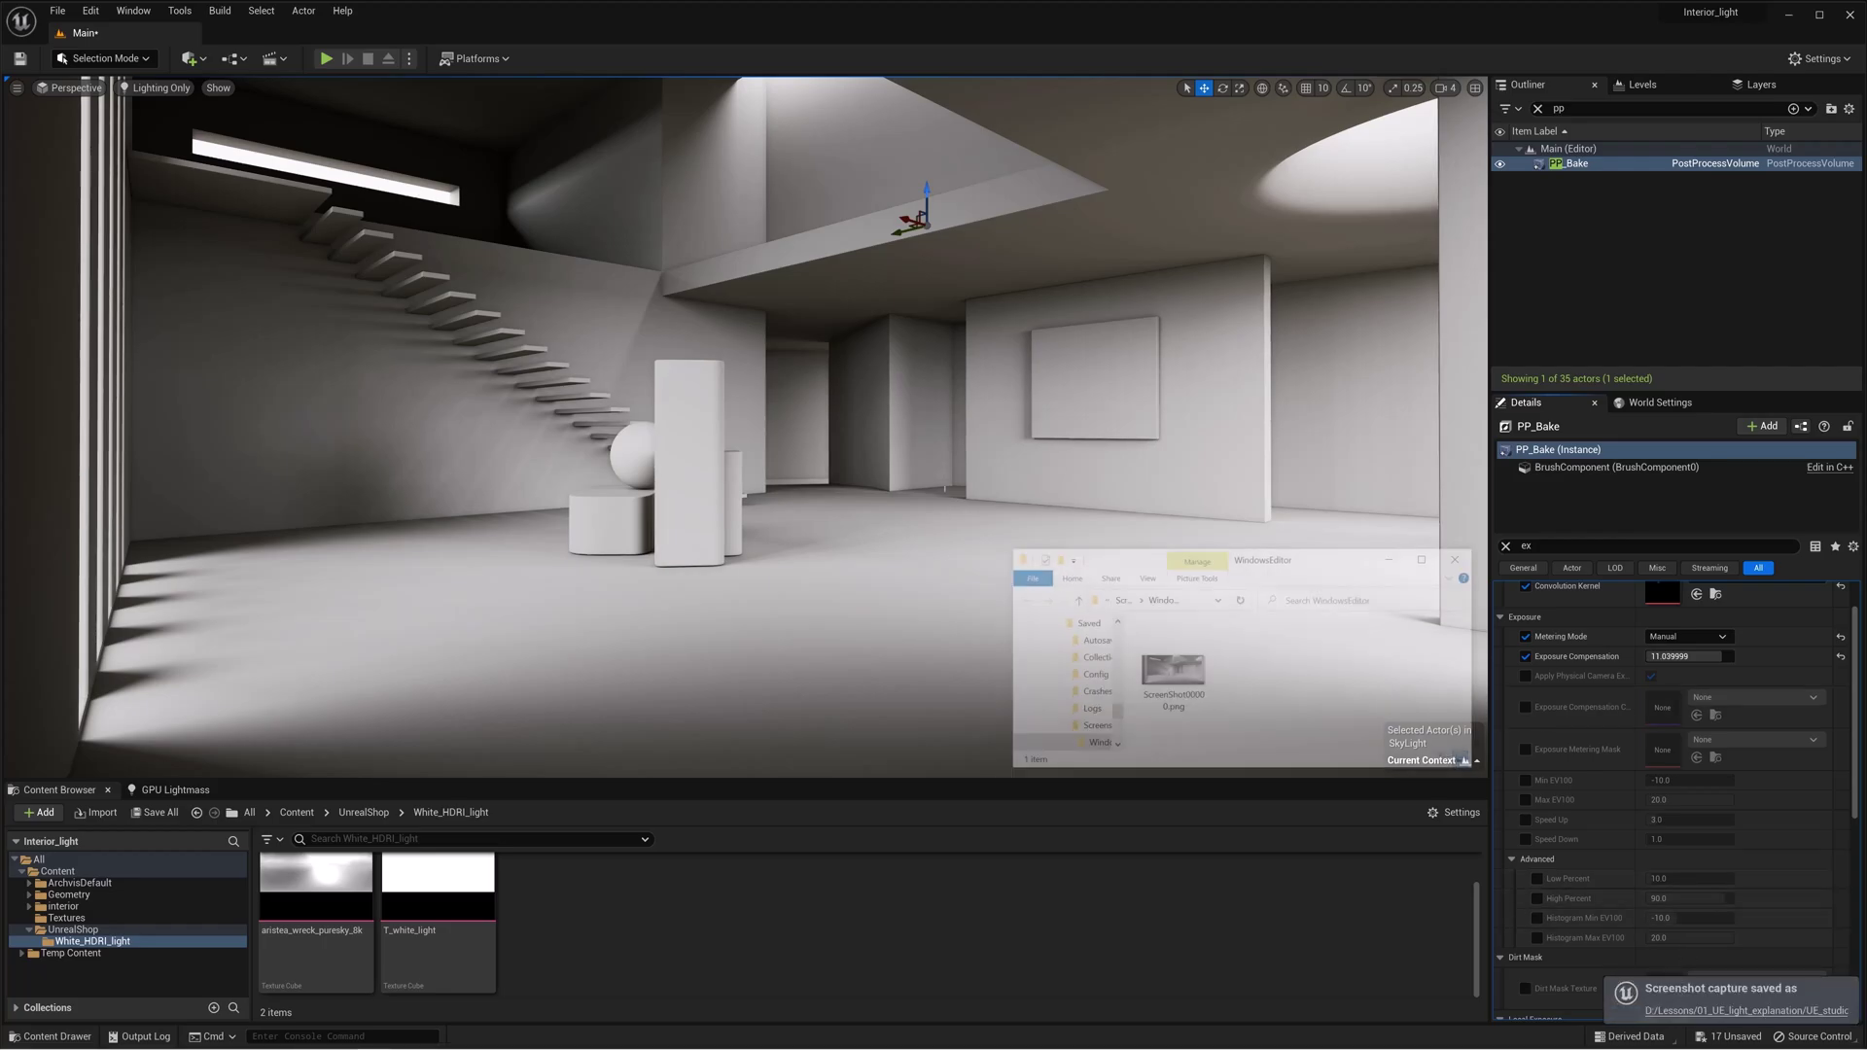
pyautogui.click(1285, 6)
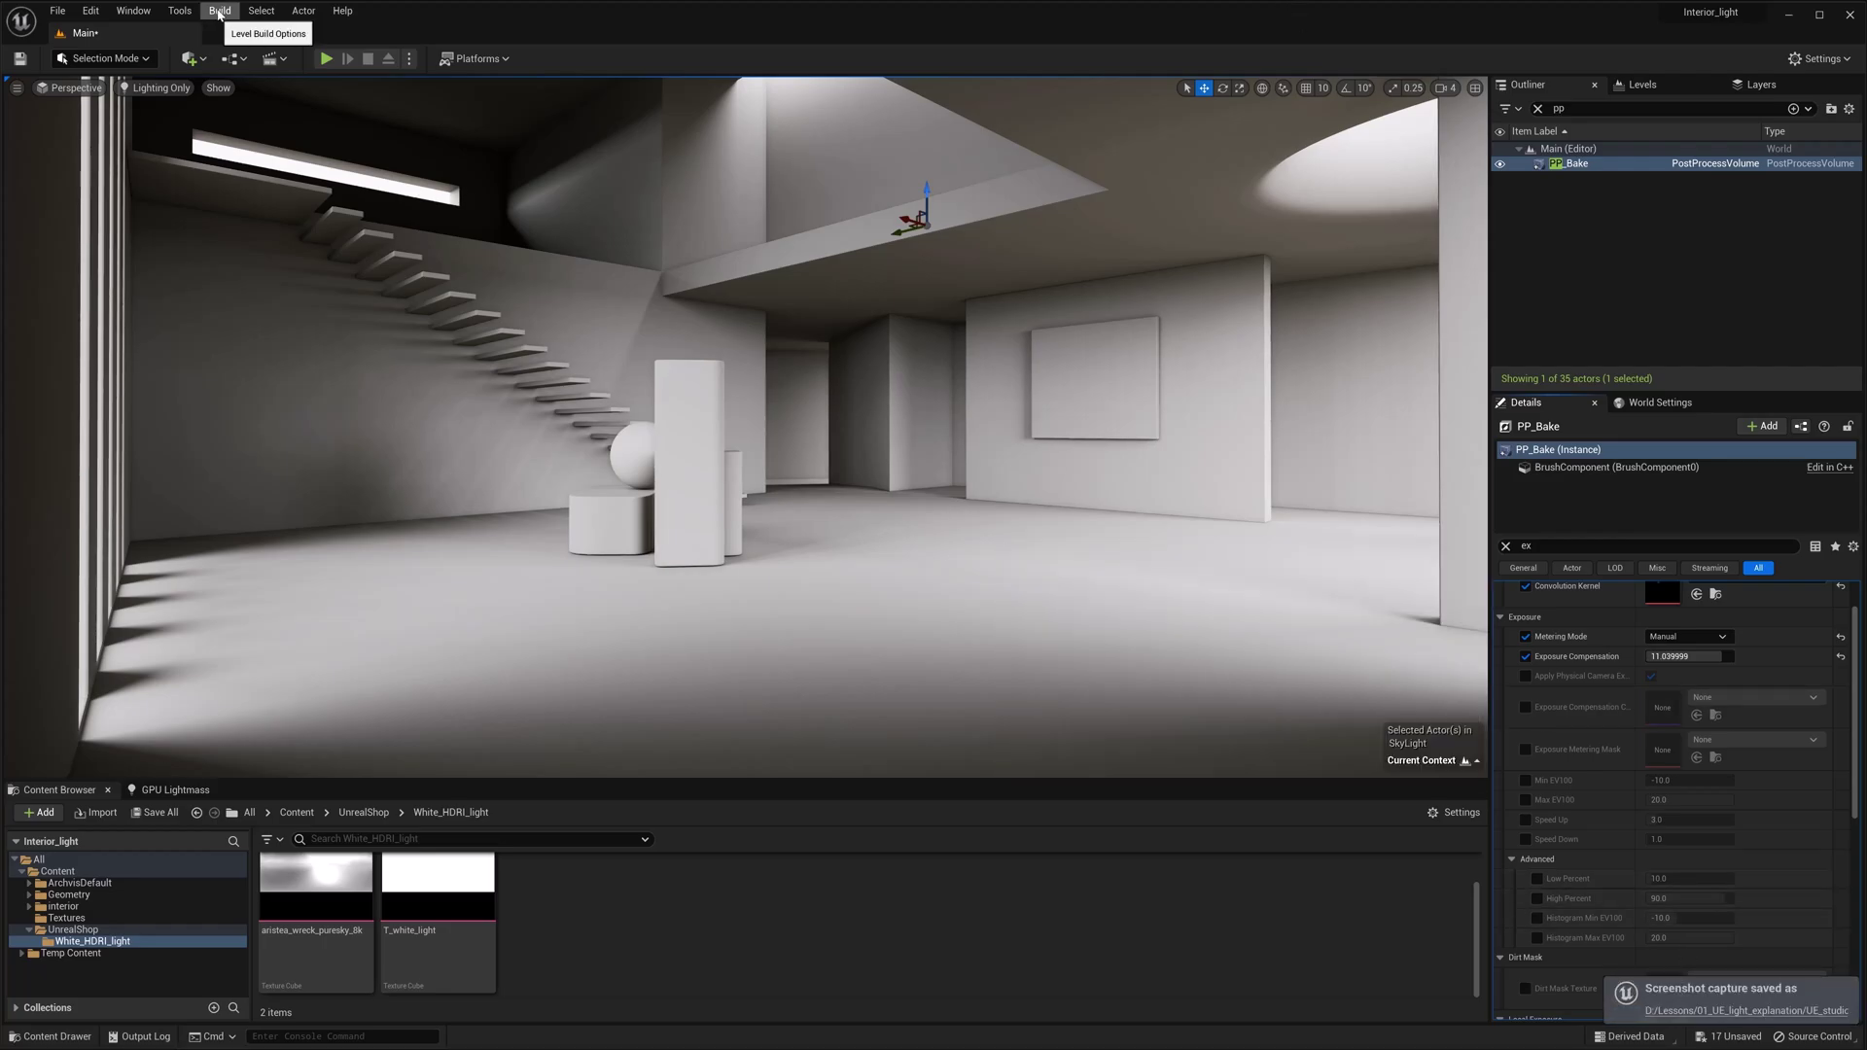
# Apply a LightMap Resolution Adjustment ratio of 25 to the current level's static meshes and clear the selection
pyautogui.click(218, 12)
pyautogui.moveTo(291, 119)
pyautogui.moveTo(544, 156)
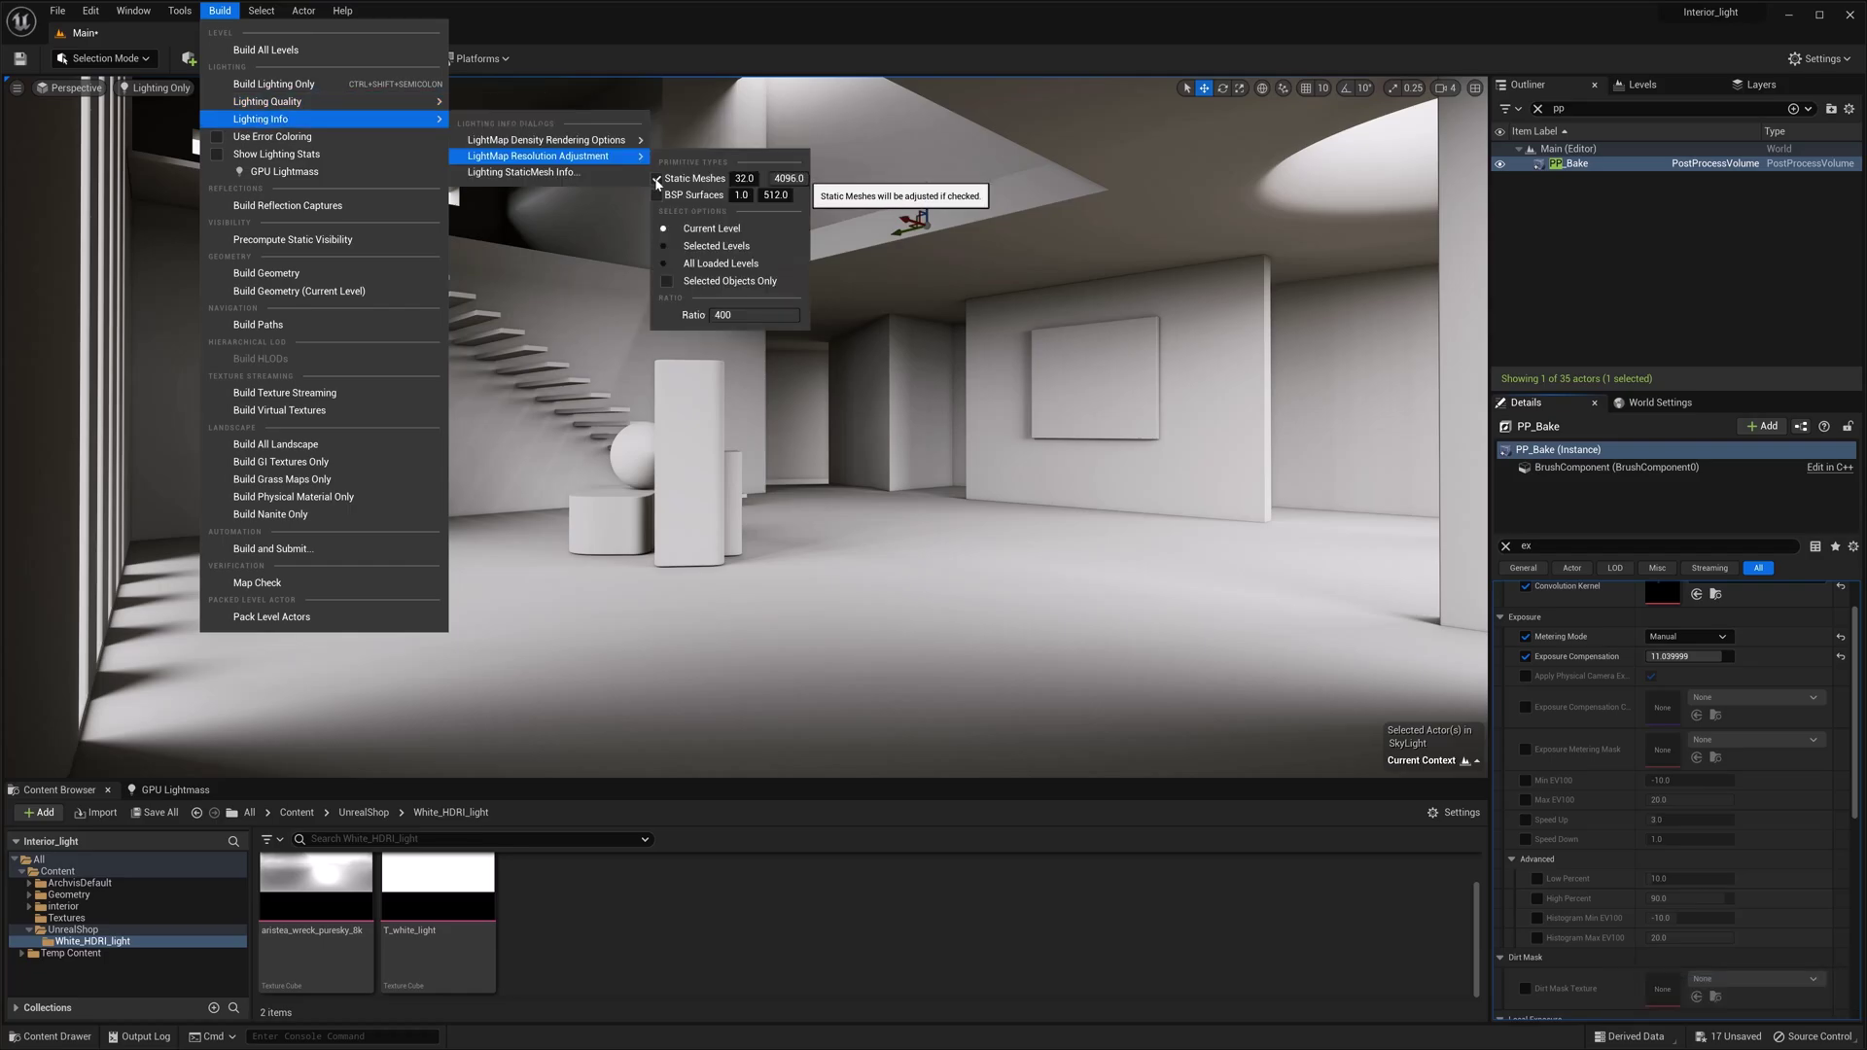
pyautogui.click(731, 314)
pyautogui.write('100')
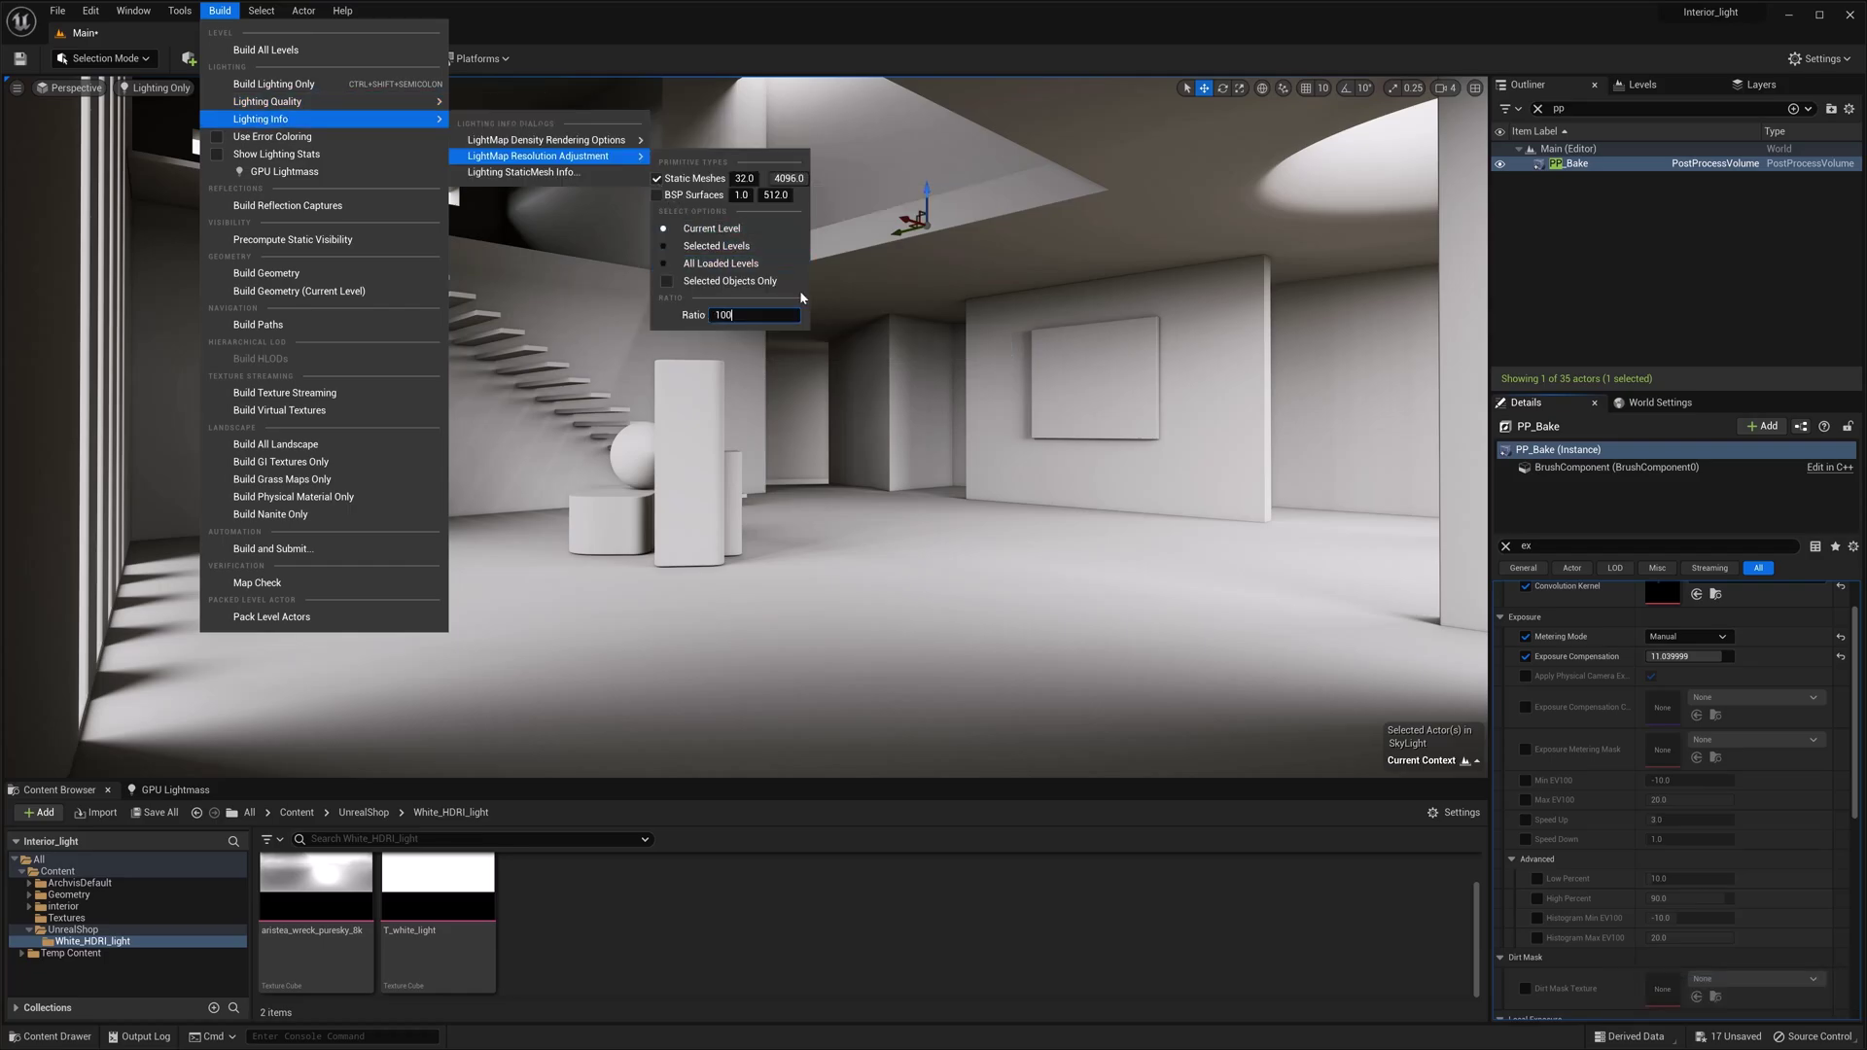
pyautogui.press('BackSpace')
pyautogui.press('BackSpace')
pyautogui.press('BackSpace')
pyautogui.write('25')
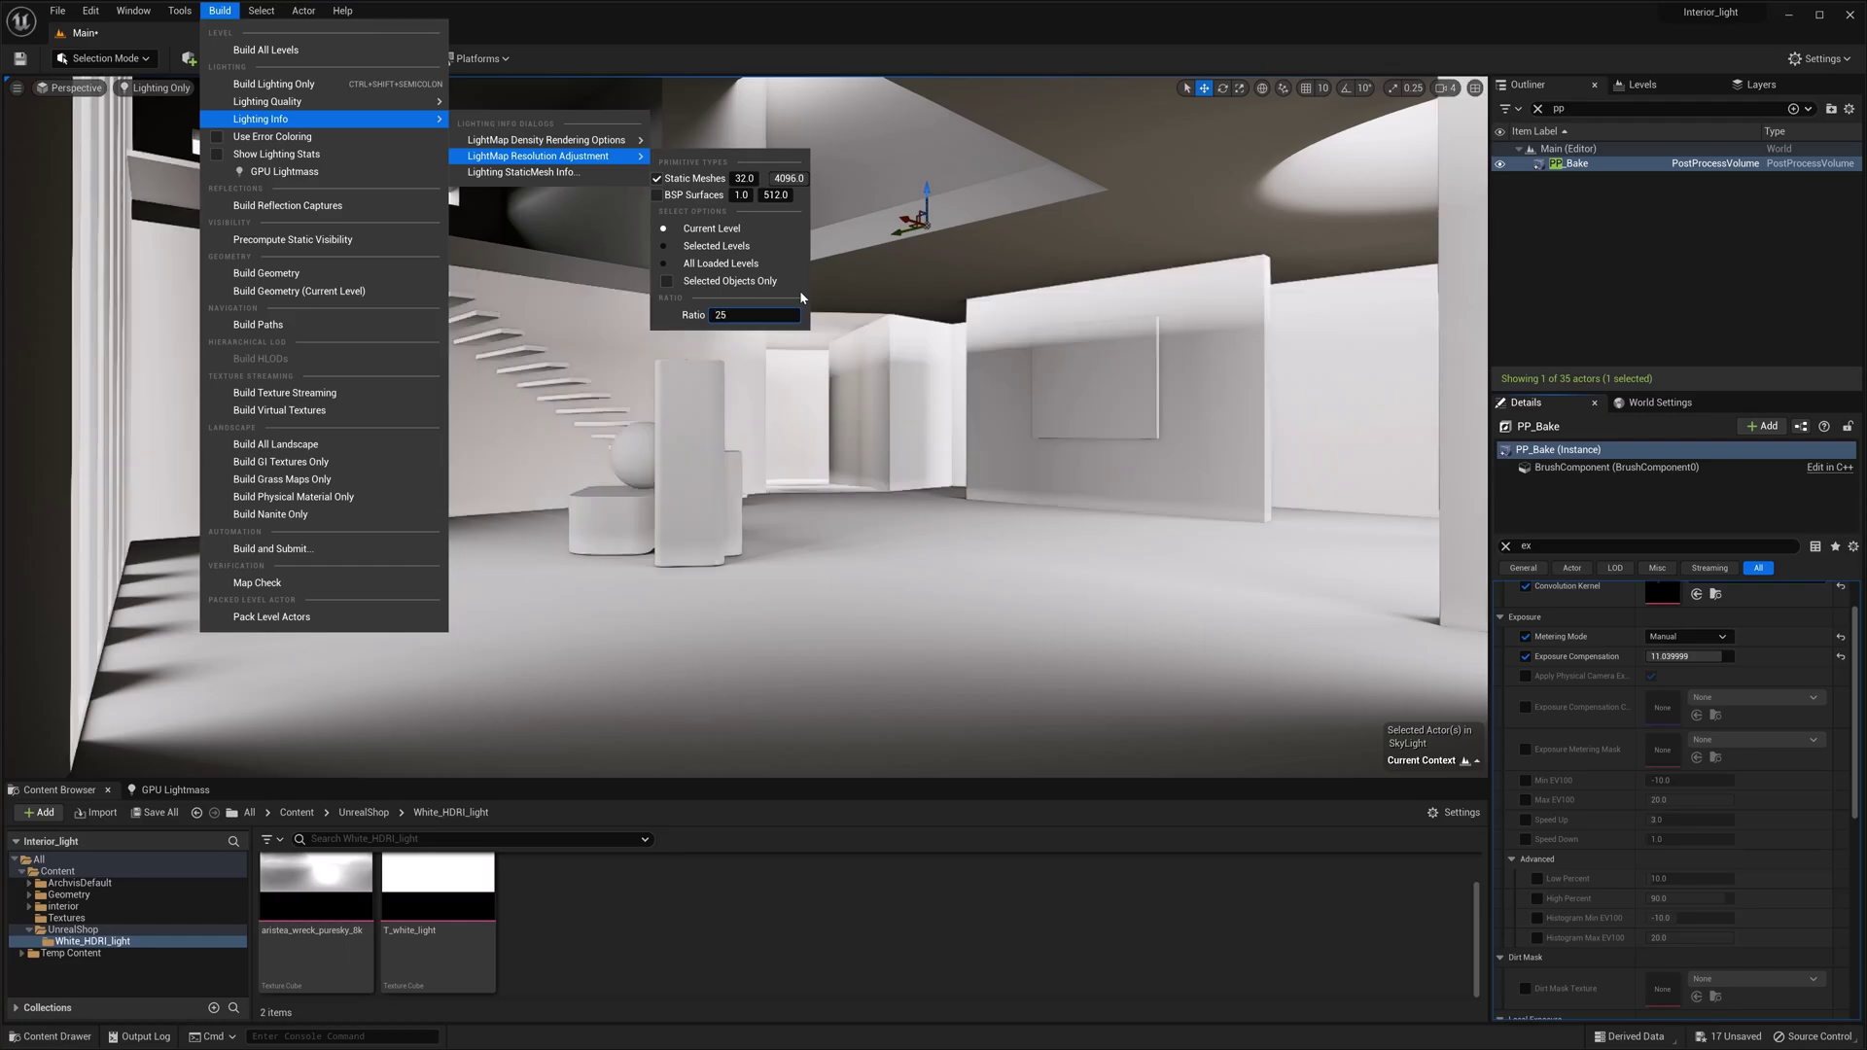
pyautogui.press('Return')
pyautogui.click(994, 169)
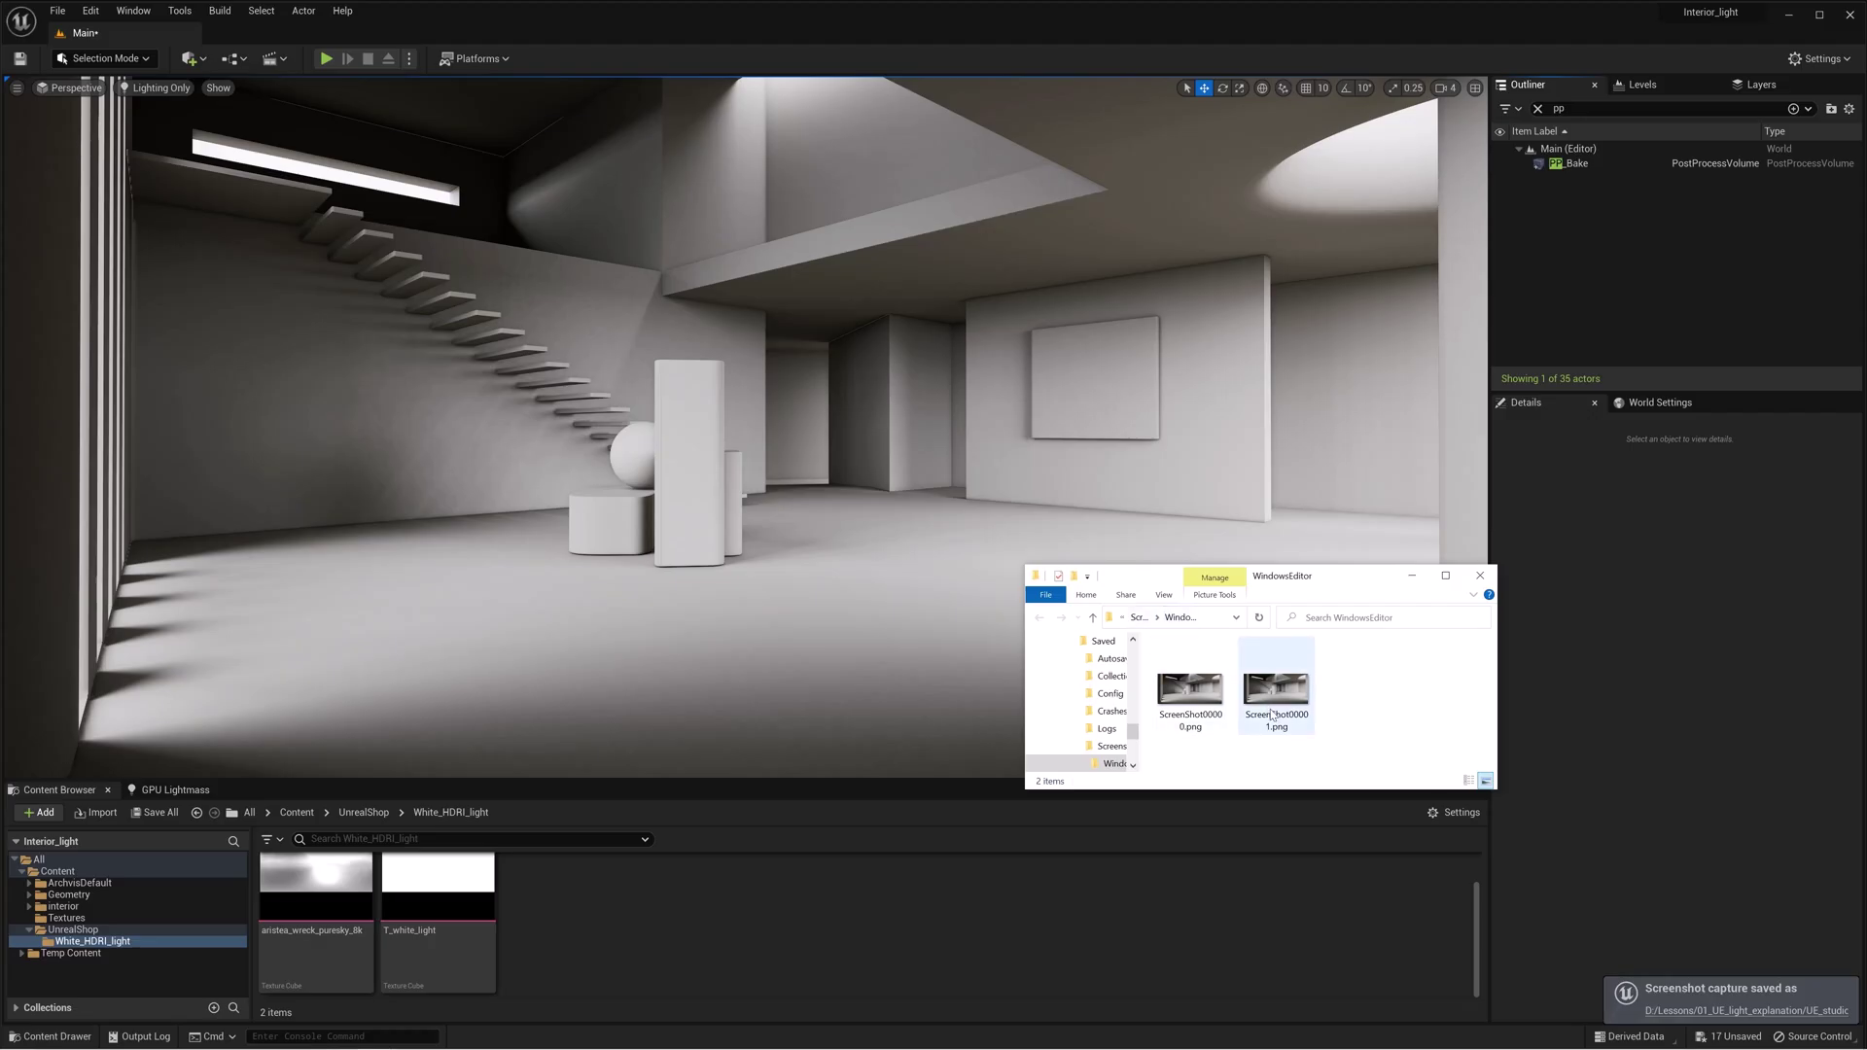
# Compare ScreenShot00001.png with ScreenShot00000.png in the image viewer
pyautogui.doubleClick(1273, 713)
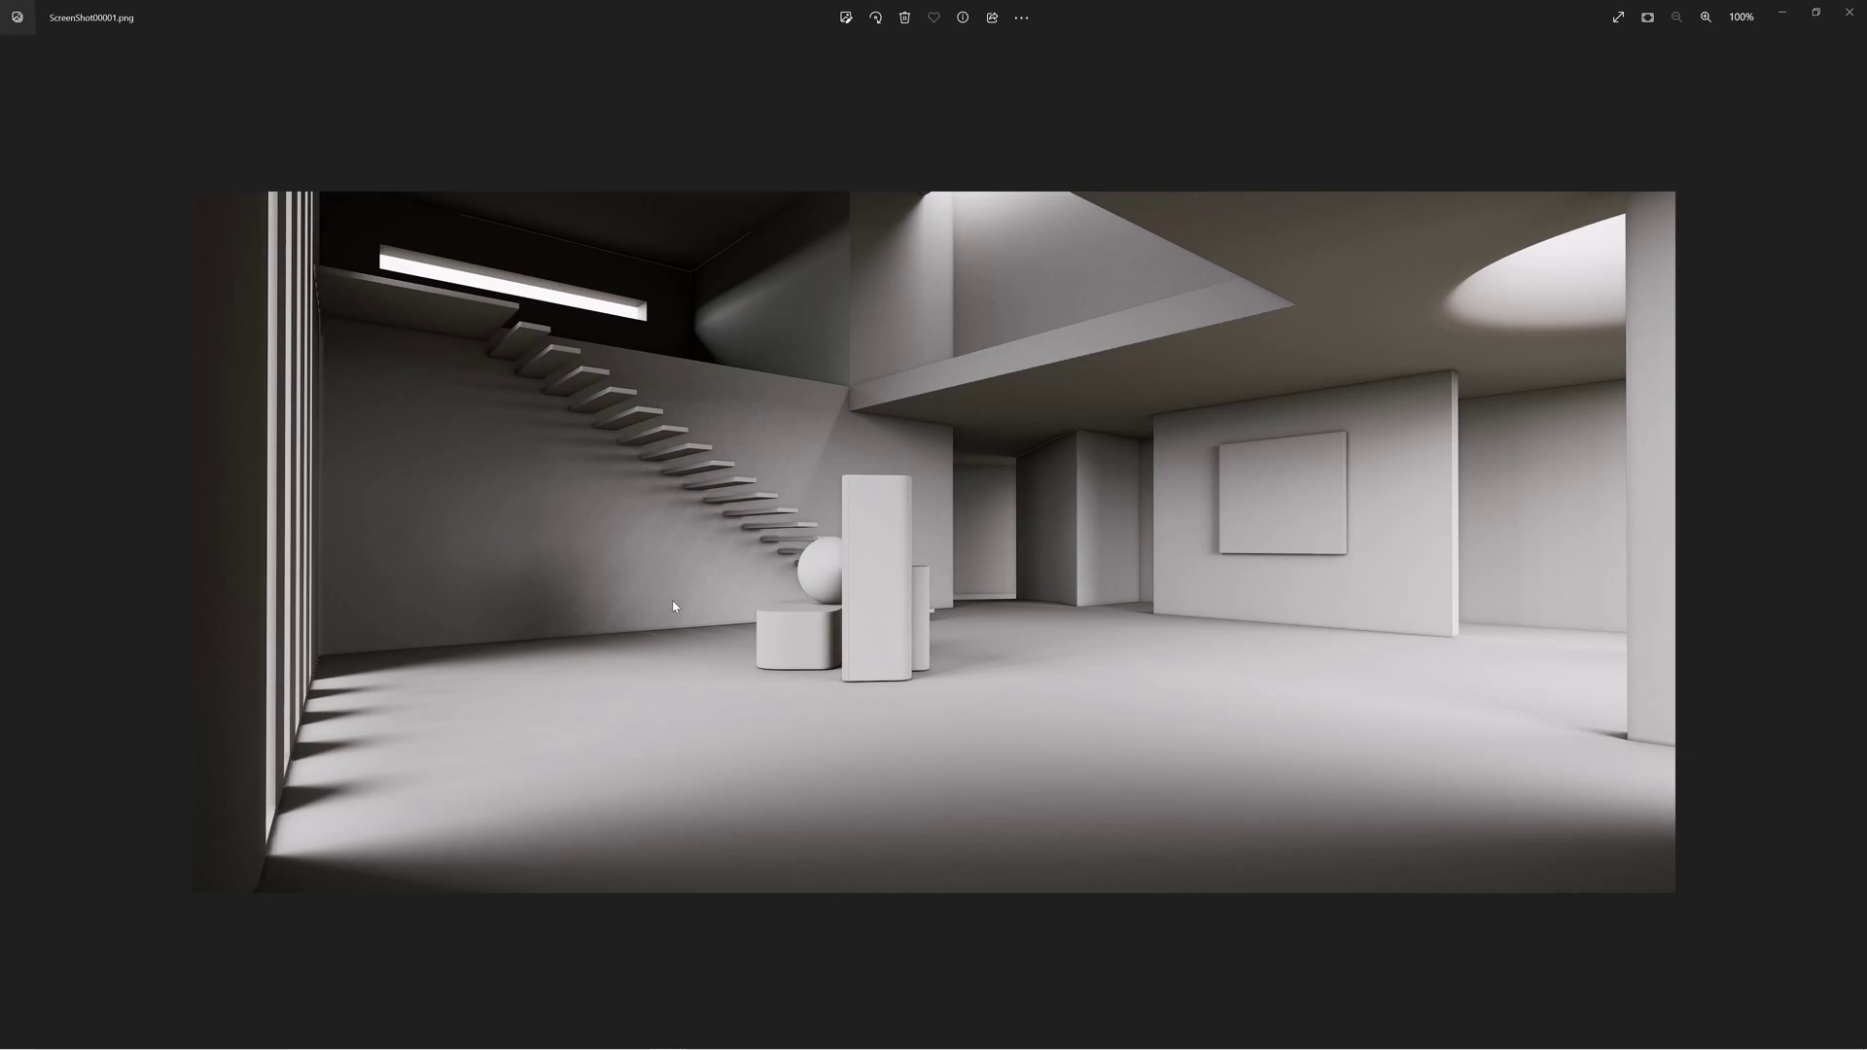
pyautogui.press('Left')
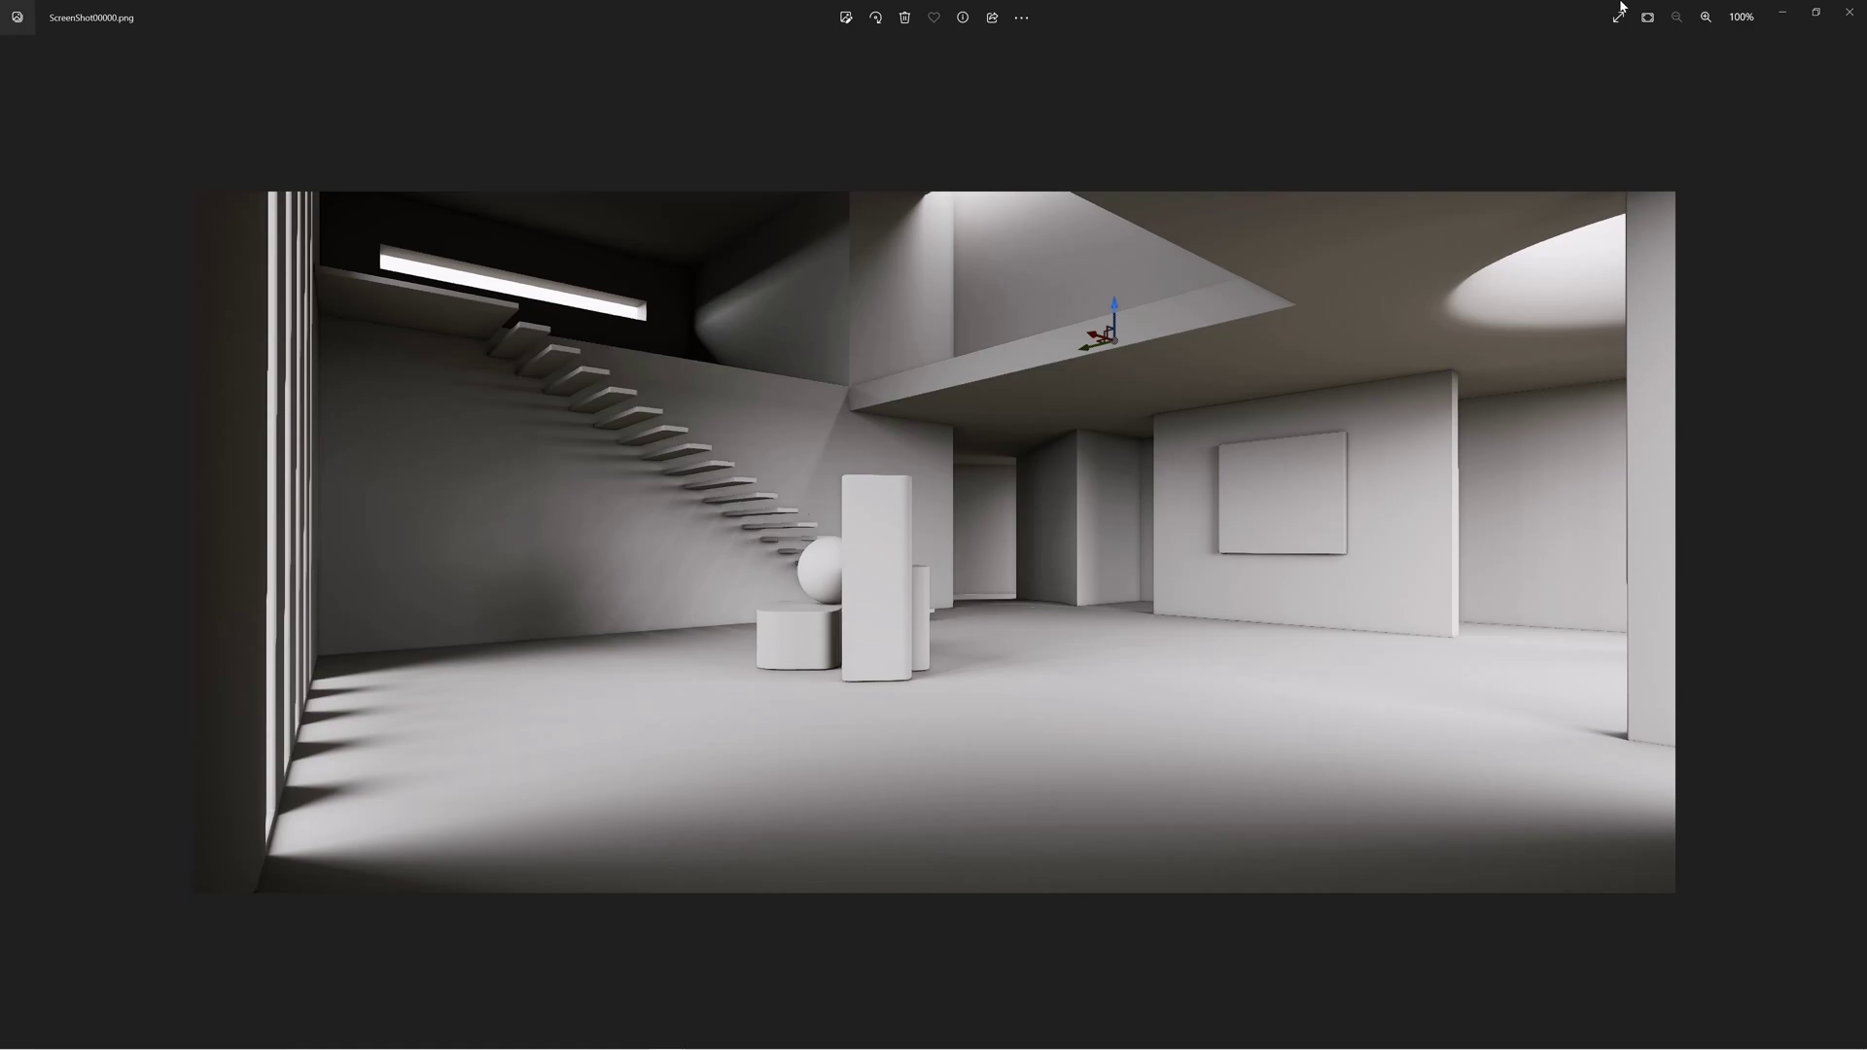
pyautogui.click(1782, 12)
# Return the level viewport to the Lit view mode and face the staircase
pyautogui.click(155, 88)
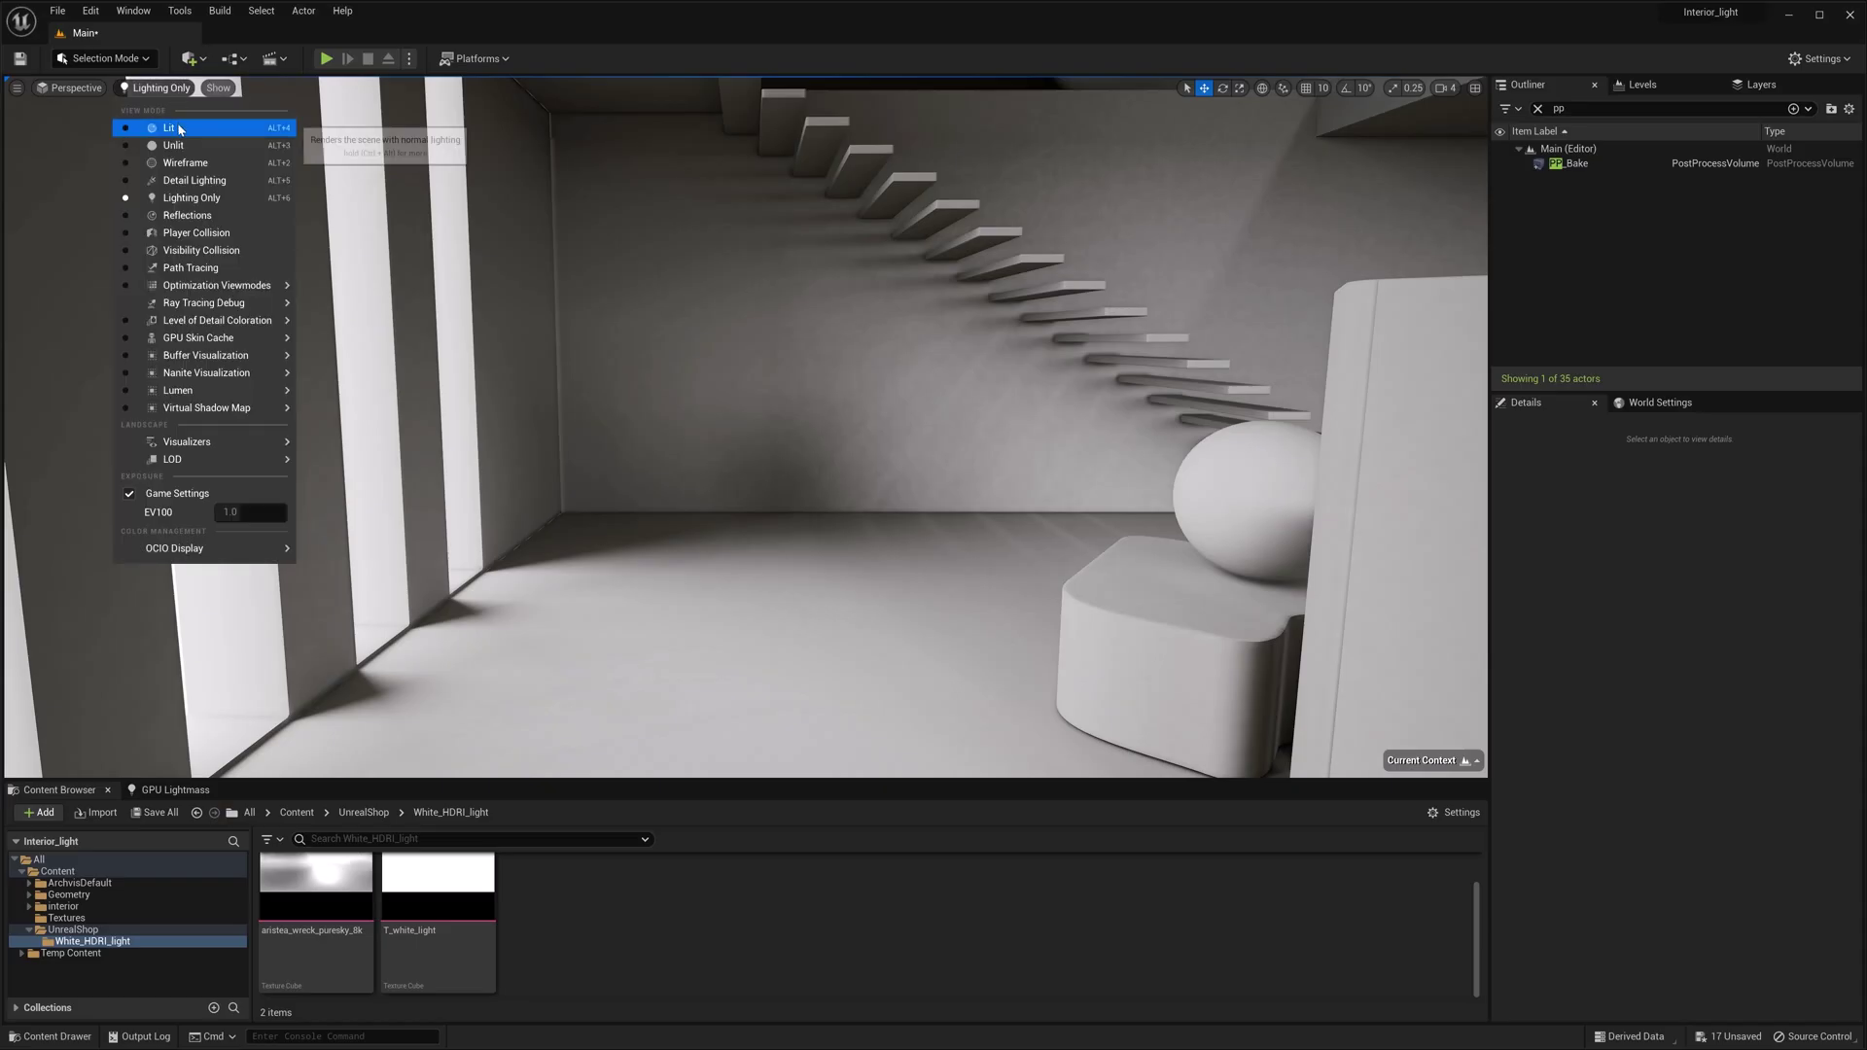
pyautogui.click(177, 129)
pyautogui.moveTo(745, 428)
pyautogui.mouseDown(button='right')
pyautogui.moveTo(467, 350)
pyautogui.moveTo(766, 447)
pyautogui.mouseUp(button='right')
# Select BP_Sky_Sphere and try a darker grey Overall Color, cancelling the colour change
pyautogui.click(574, 389)
pyautogui.click(1505, 546)
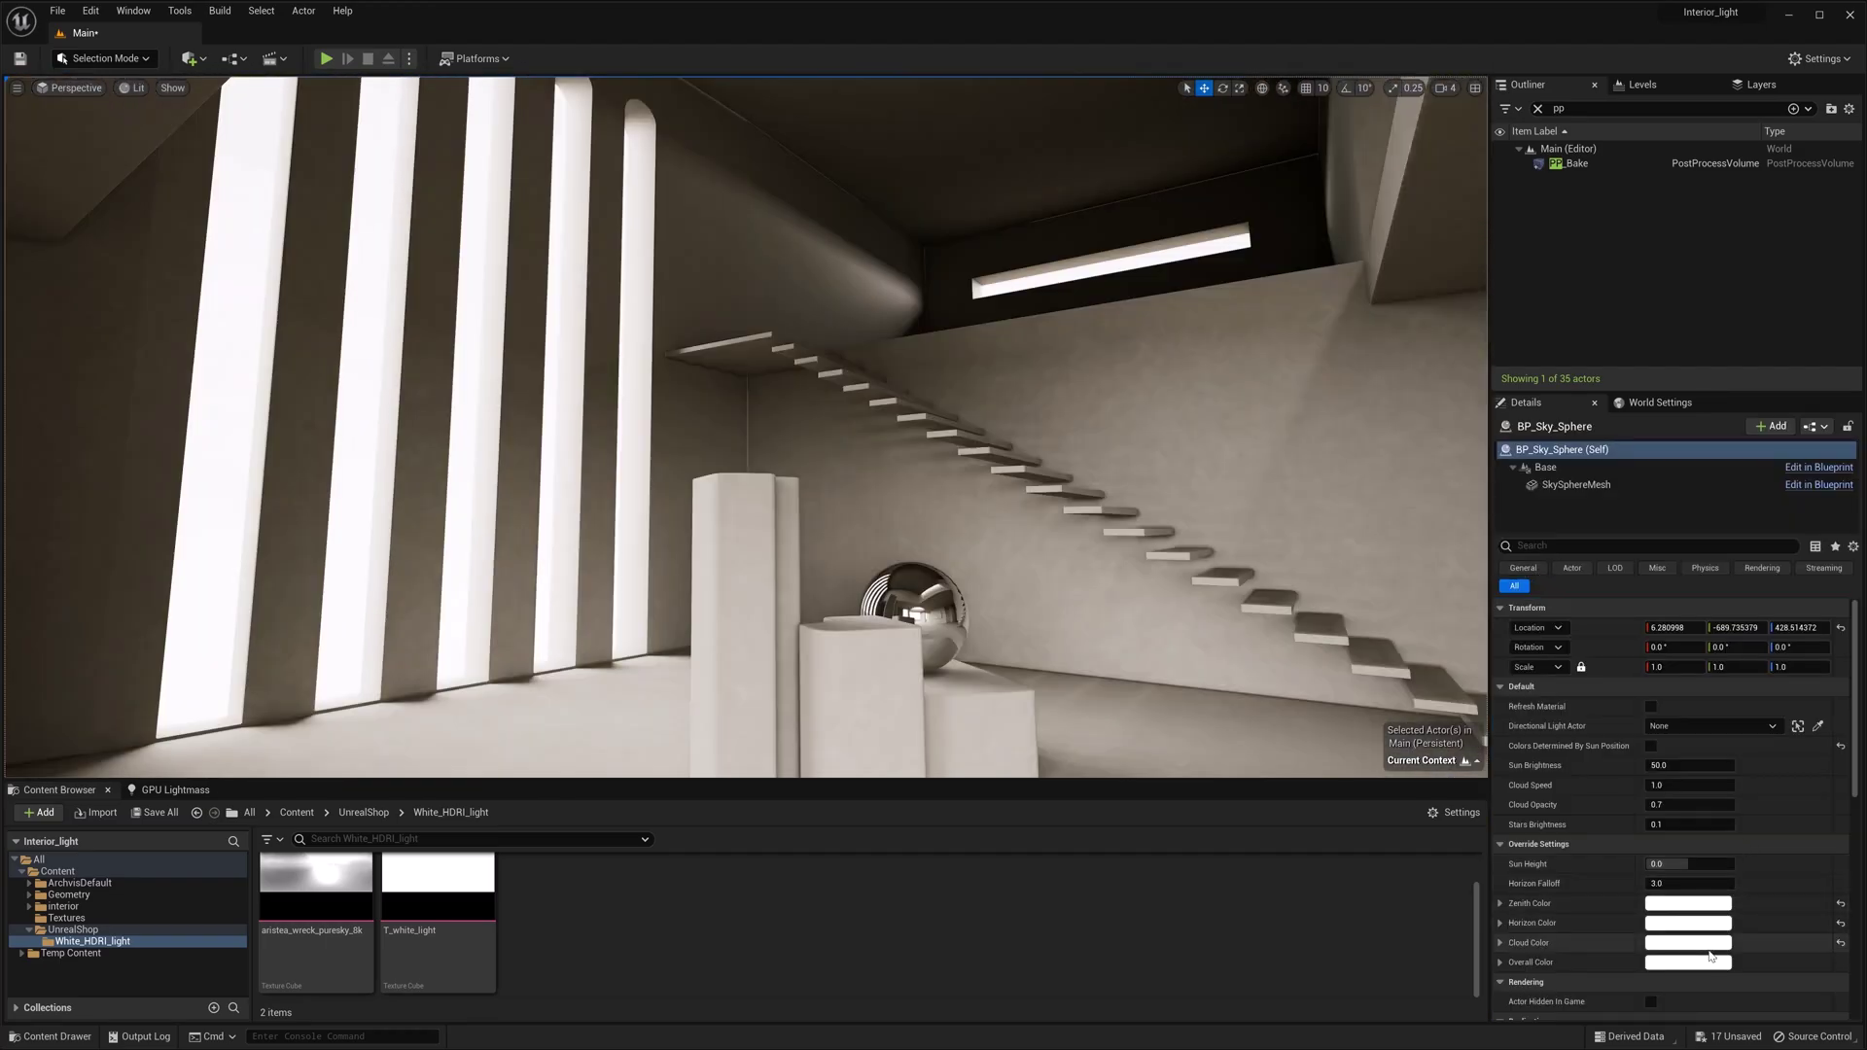
pyautogui.click(1668, 964)
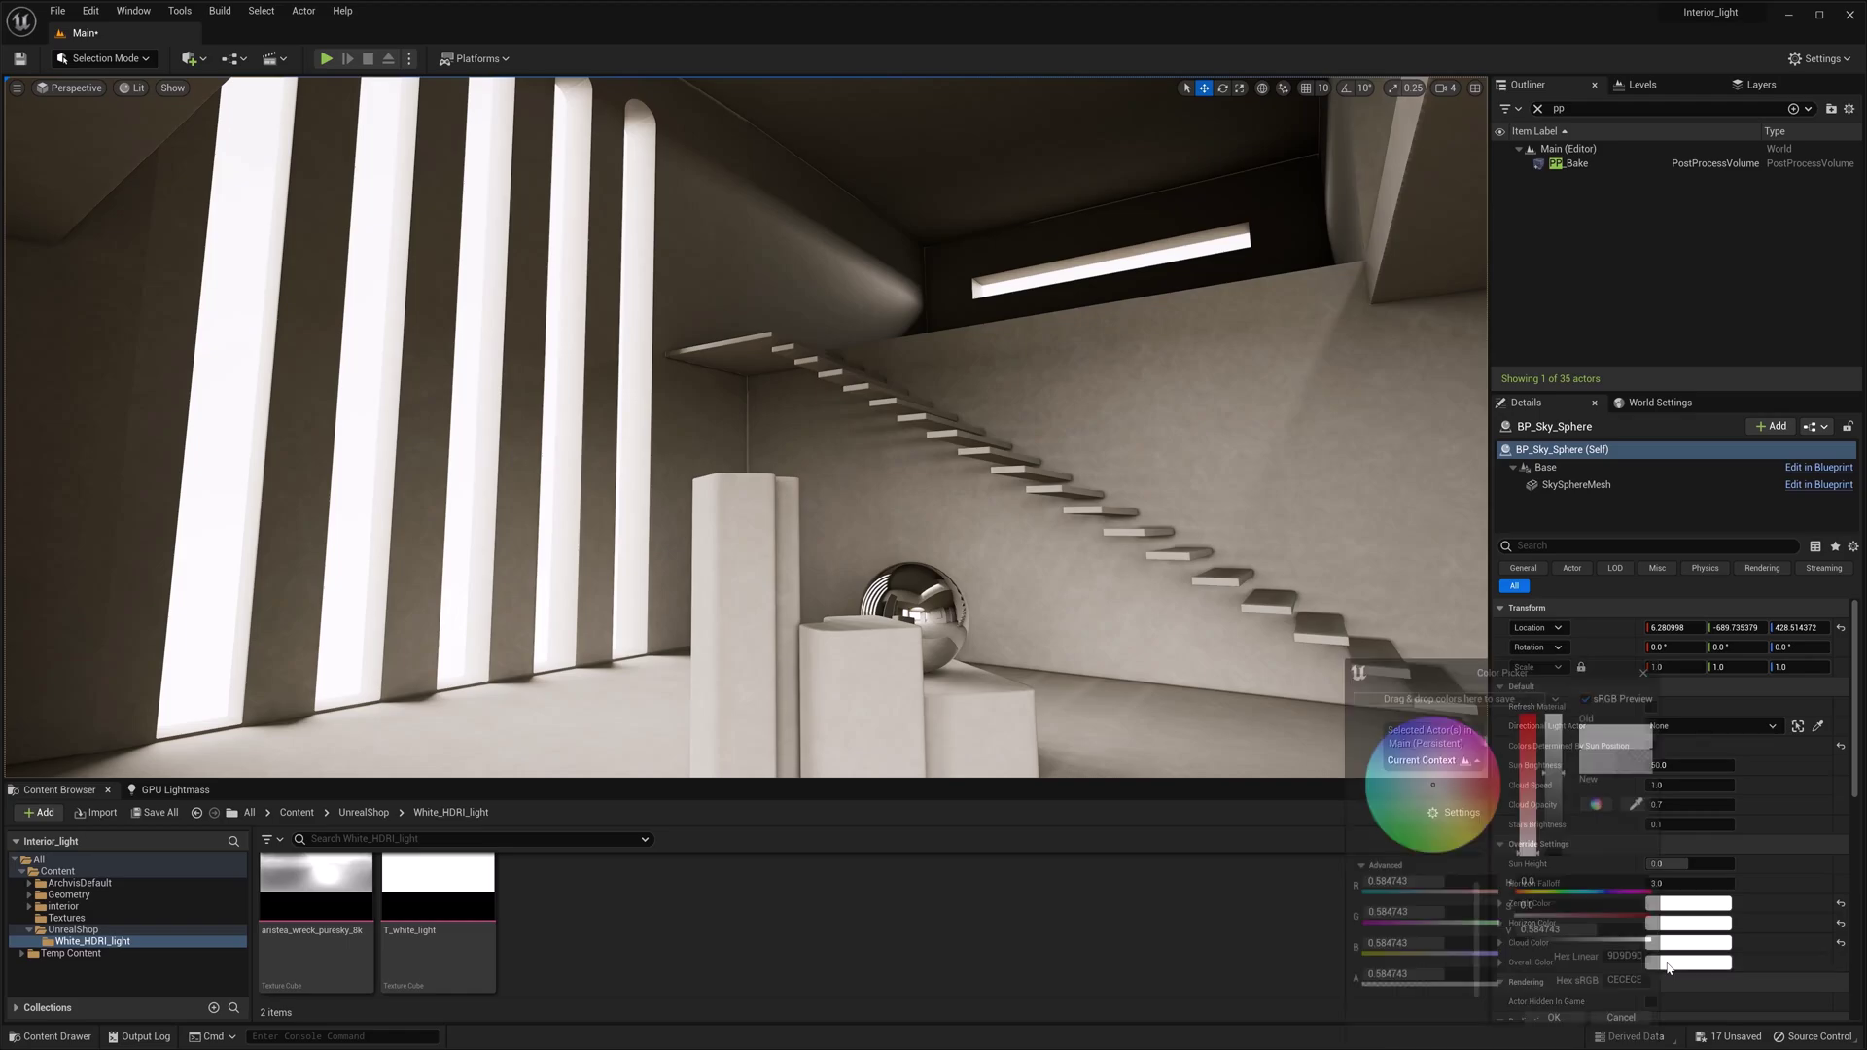
pyautogui.moveTo(1563, 721); pyautogui.dragTo(1560, 811)
pyautogui.press('Escape')
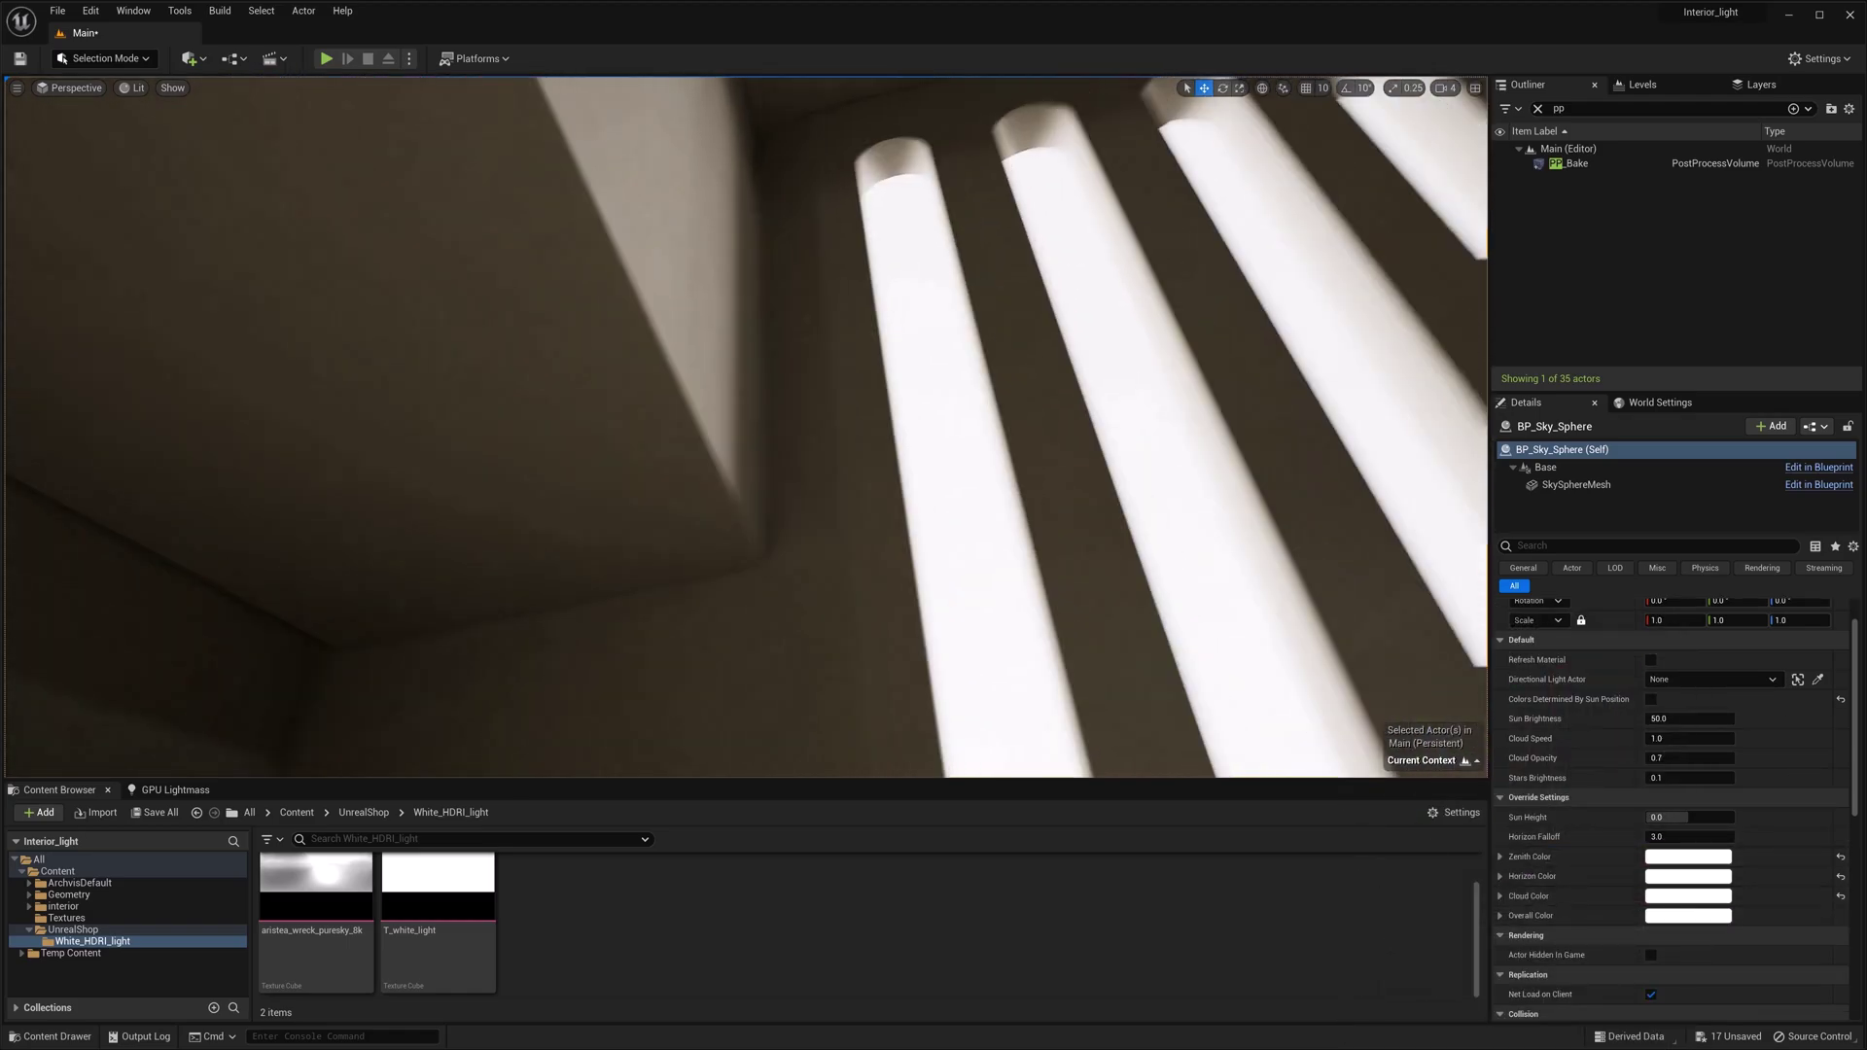
# Try a dark grey Overall Color with a value of 0.142361 on BP_Sky_Sphere, and reset it to white
pyautogui.moveTo(746, 427); pyautogui.dragTo(778, 486, button='right')
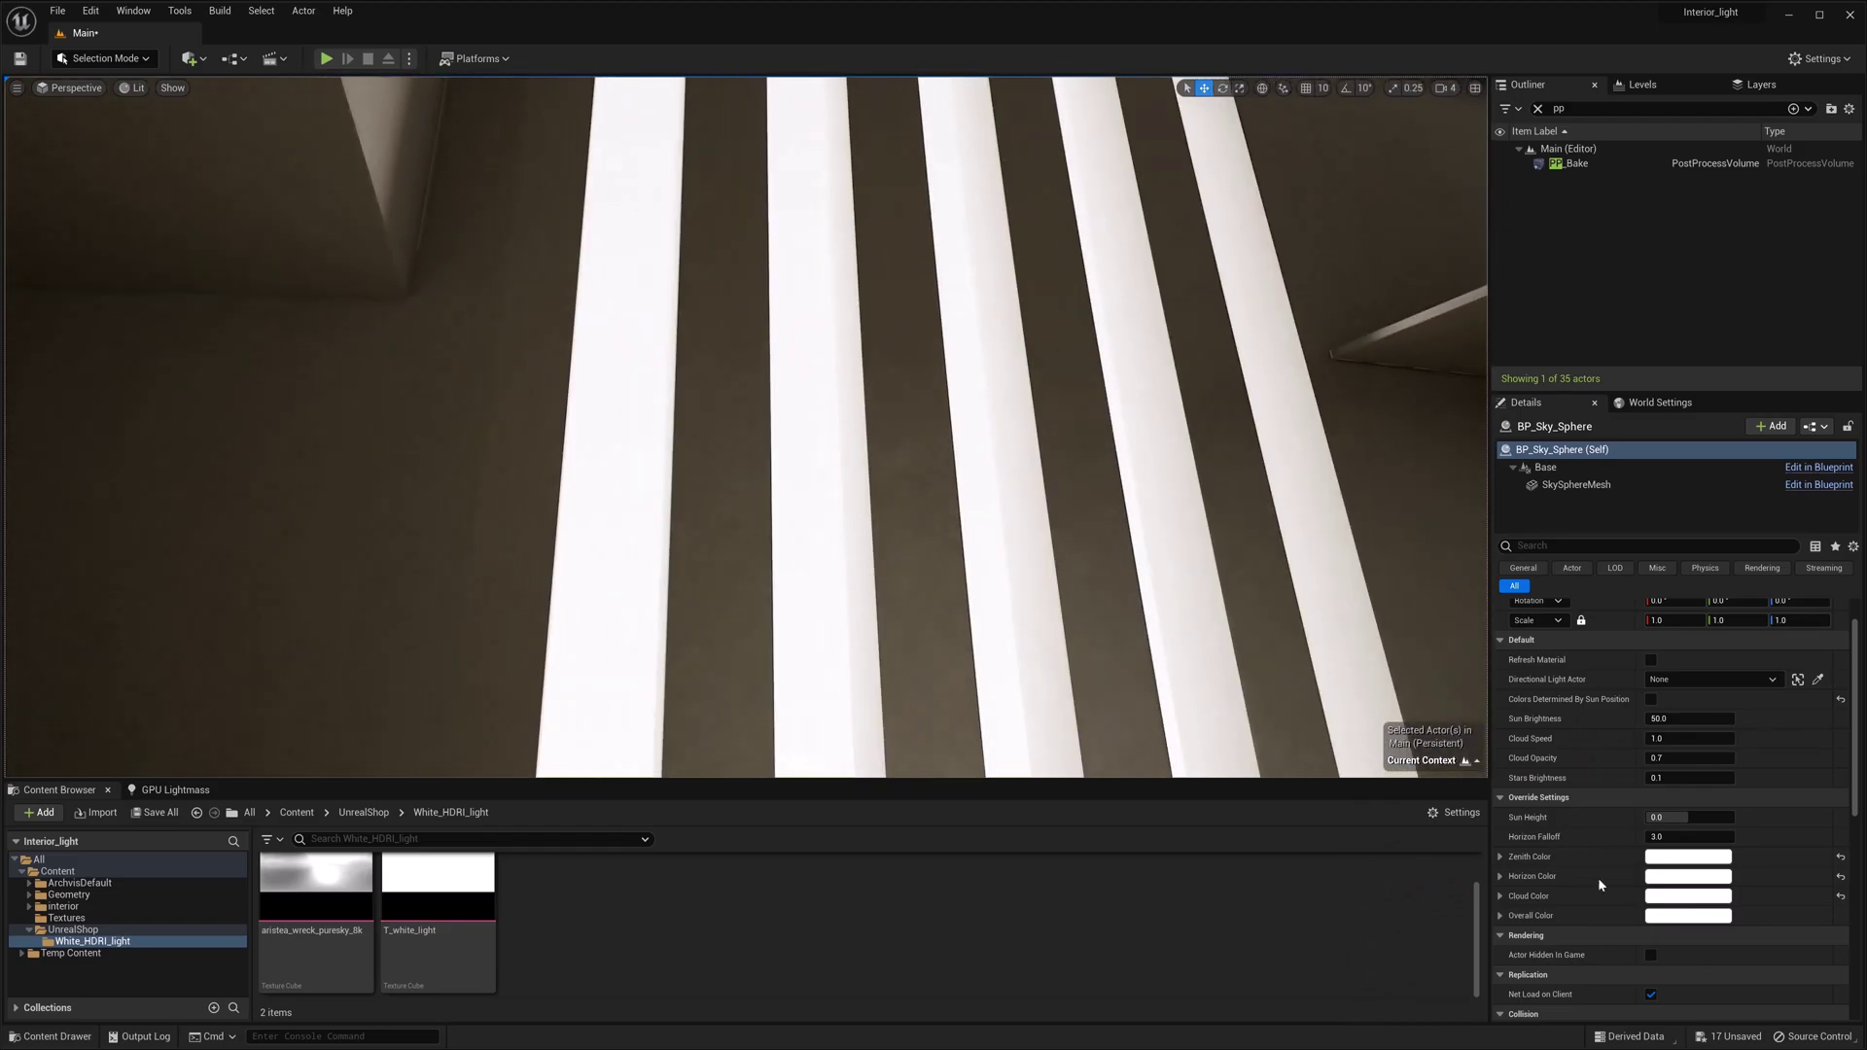
pyautogui.click(1724, 919)
pyautogui.moveTo(1614, 739); pyautogui.dragTo(1619, 837)
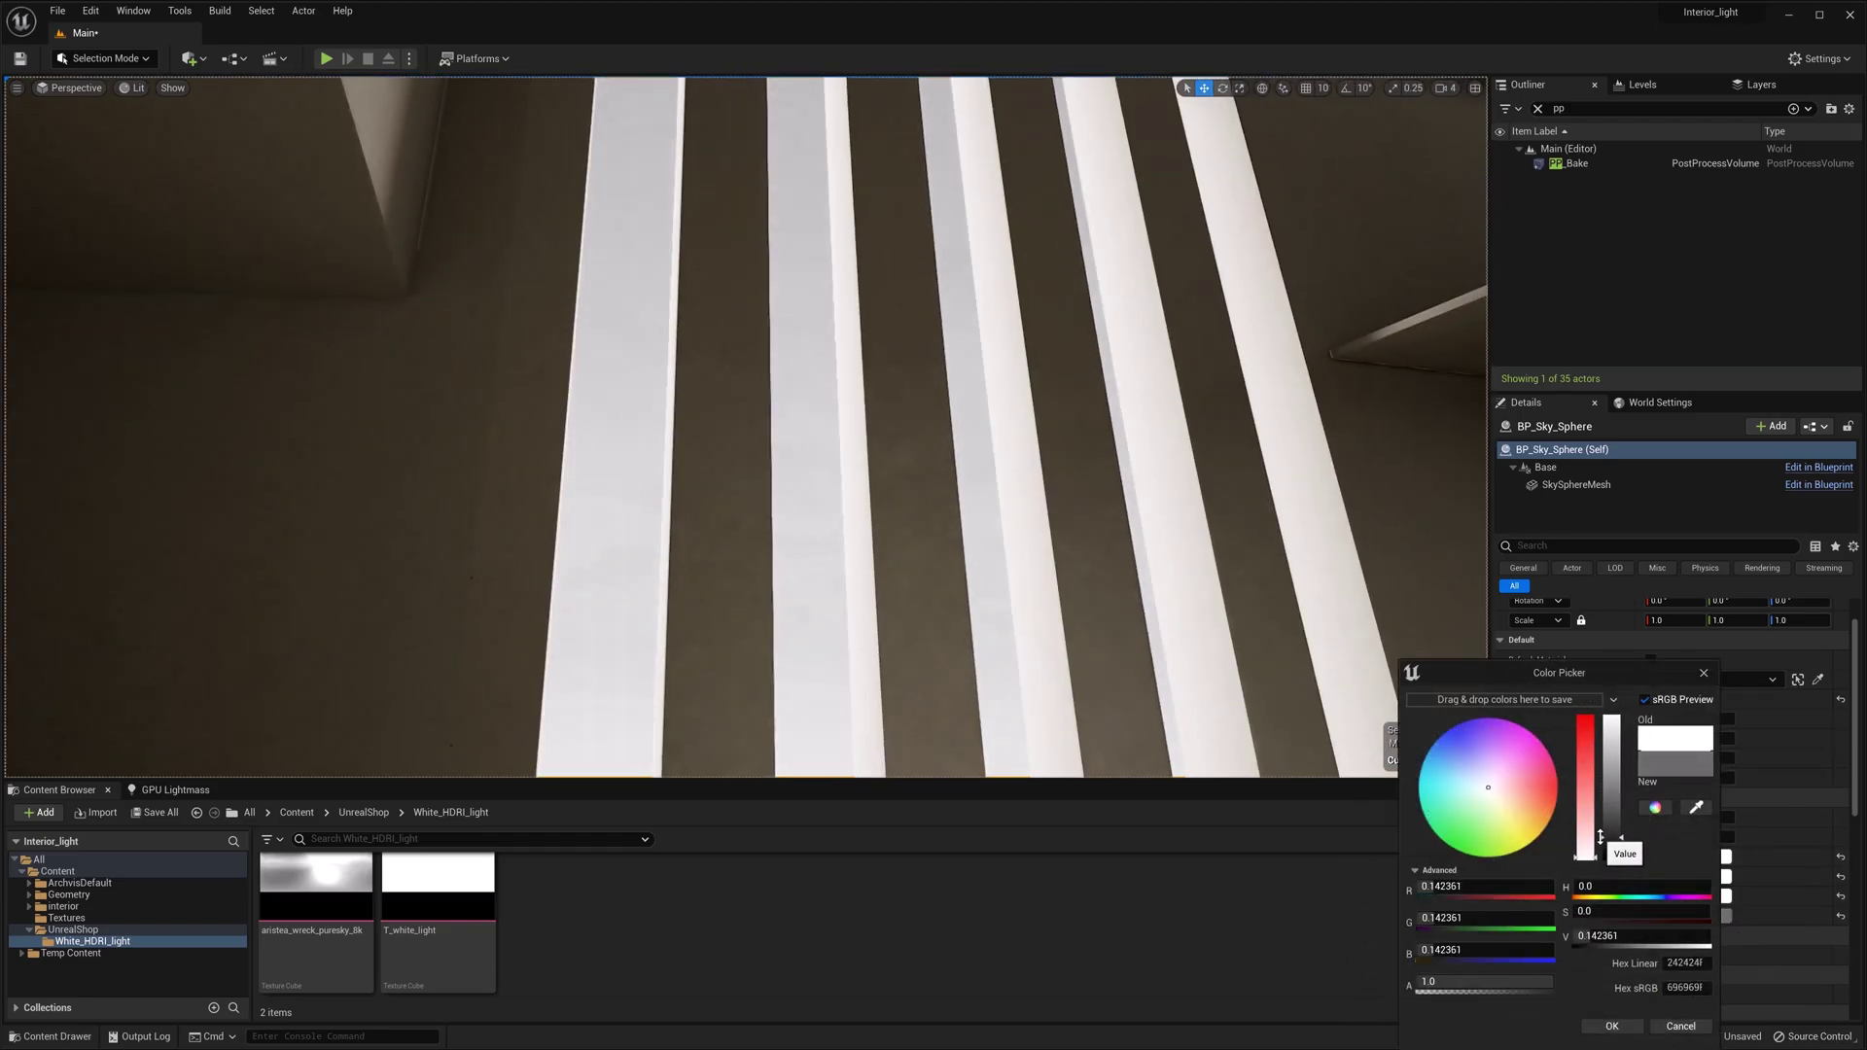
pyautogui.click(1611, 1026)
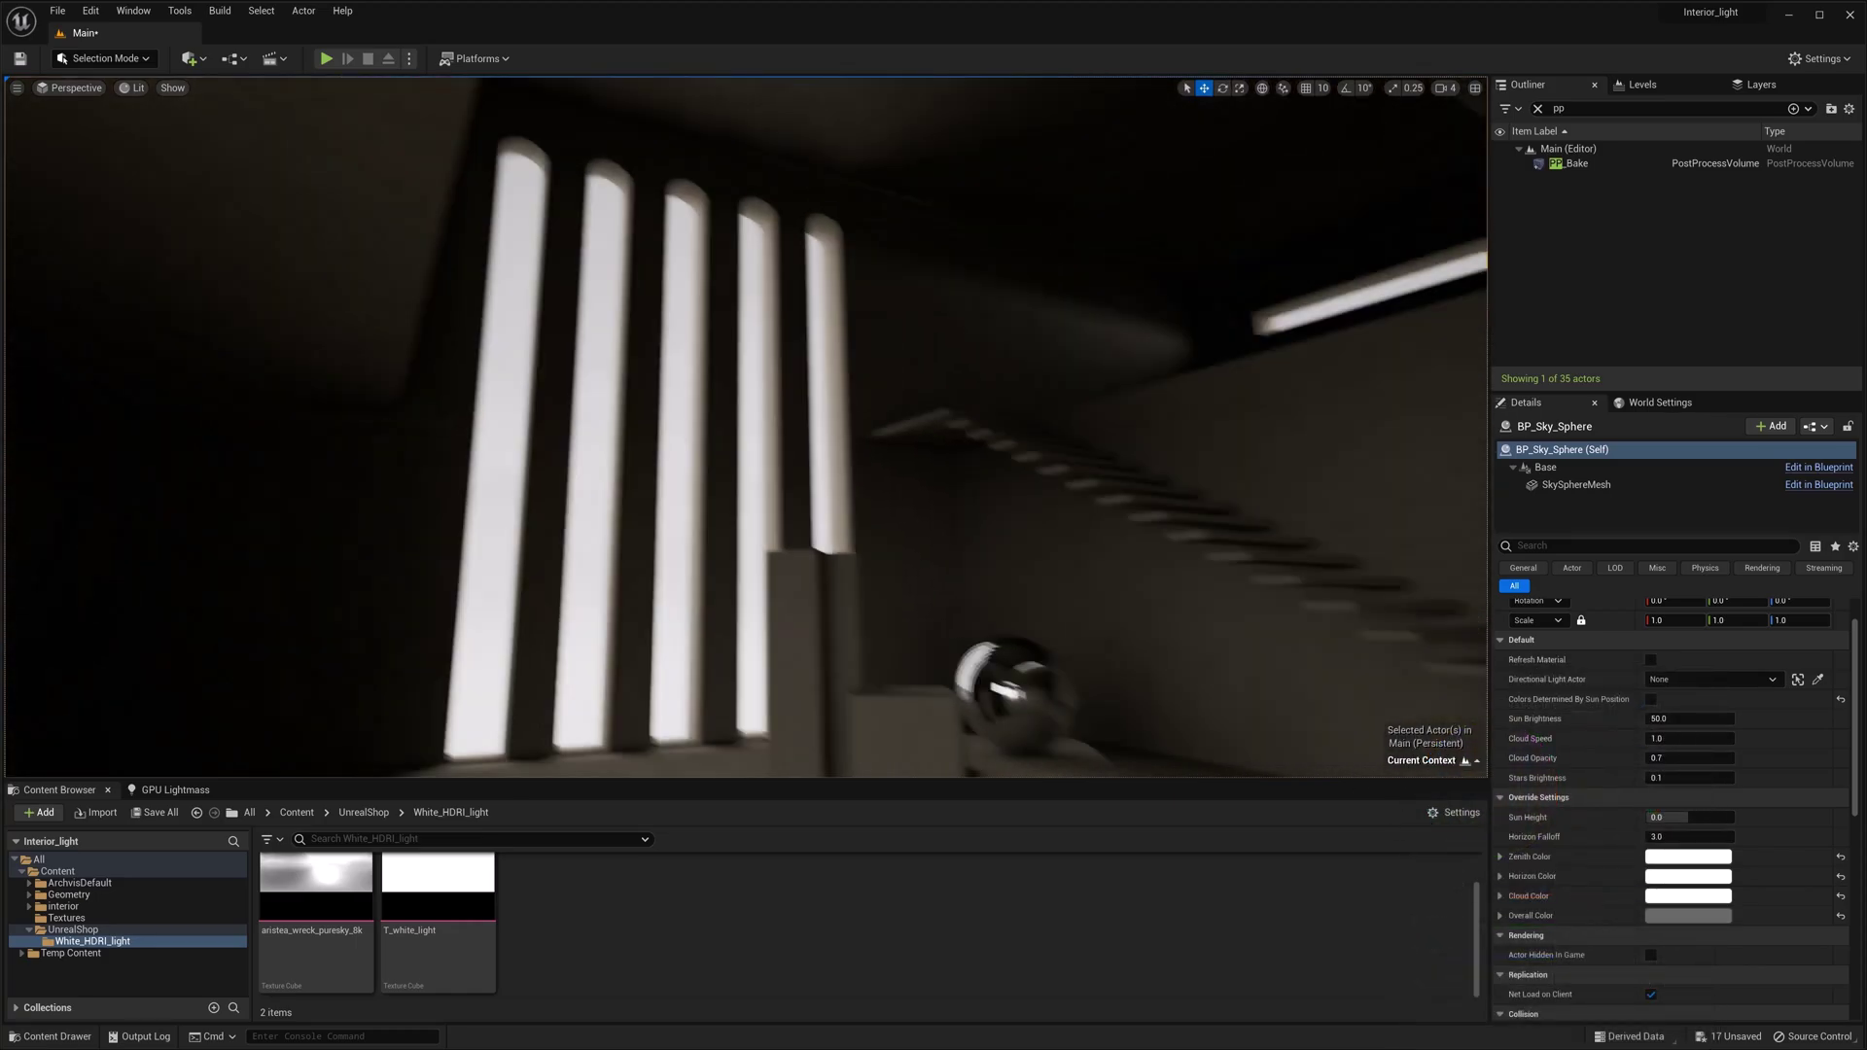
pyautogui.click(1841, 915)
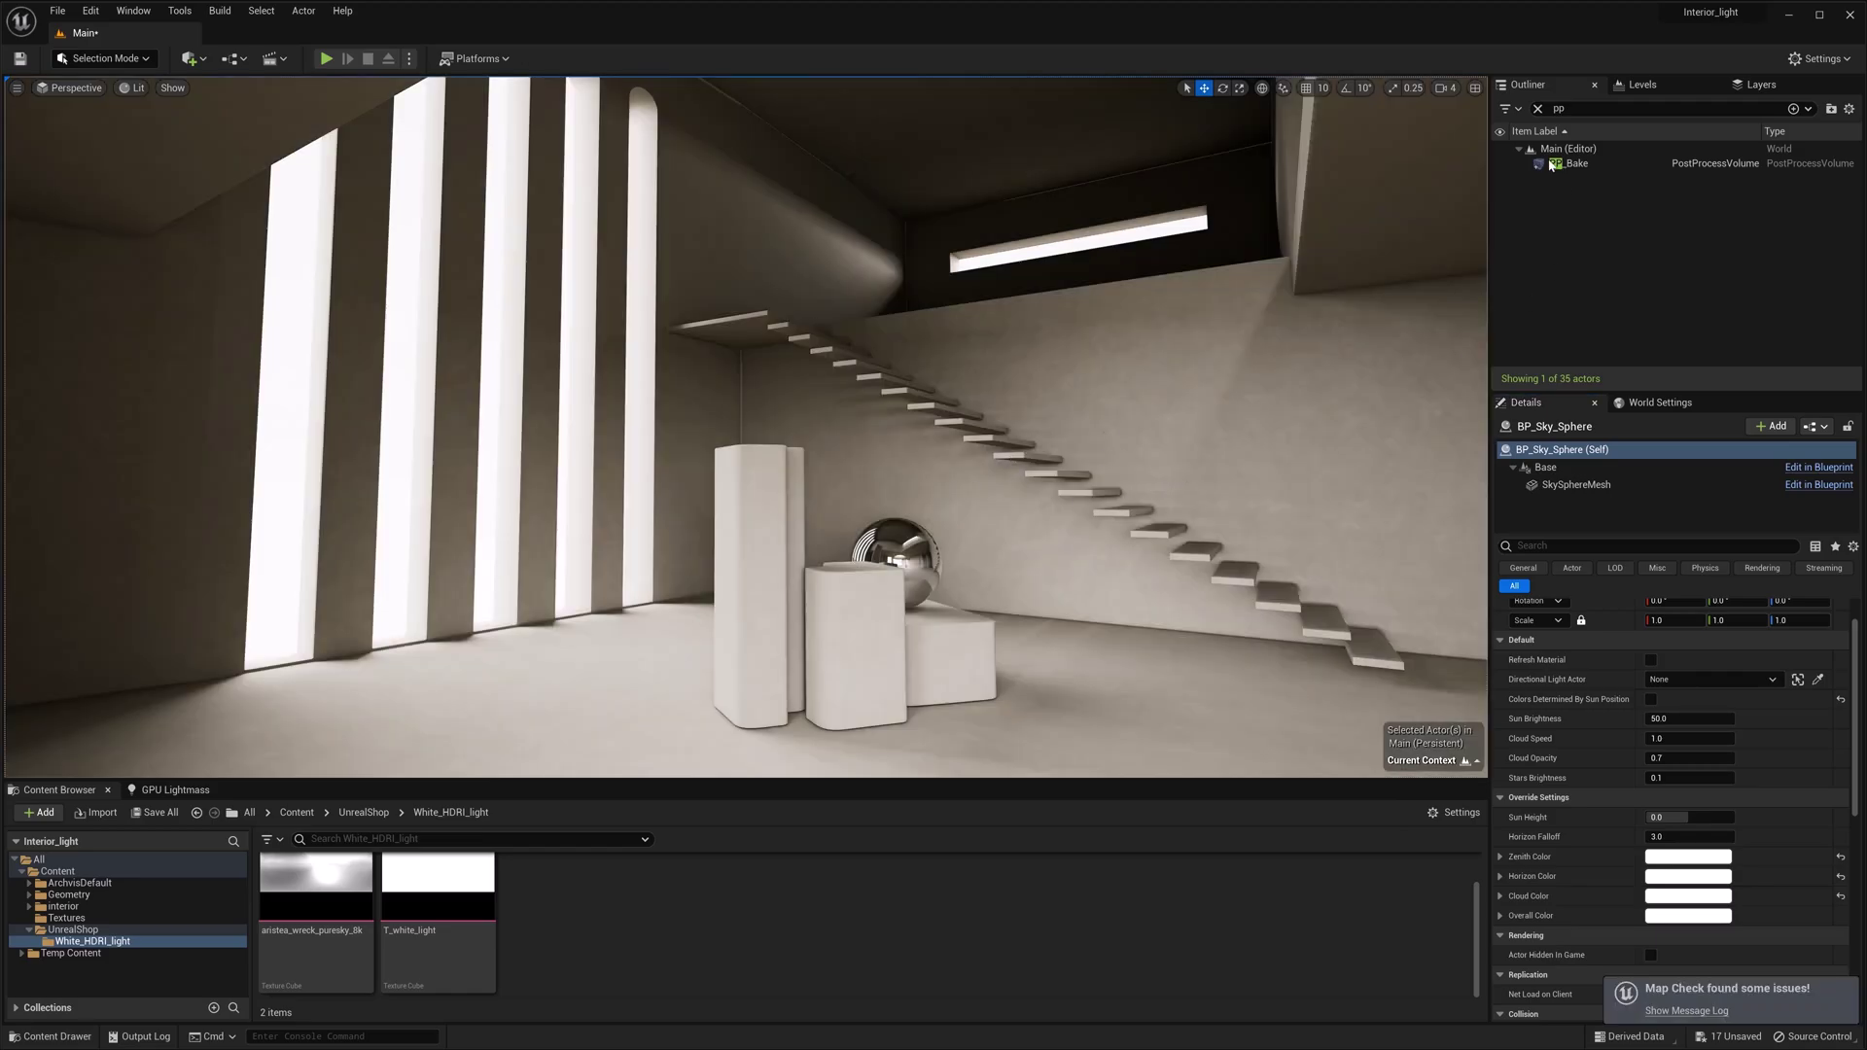
# Filter the Outliner for "sky", select SkyLight and set its Intensity Scale to 2.5
pyautogui.click(1563, 108)
pyautogui.write('sky')
pyautogui.click(1575, 194)
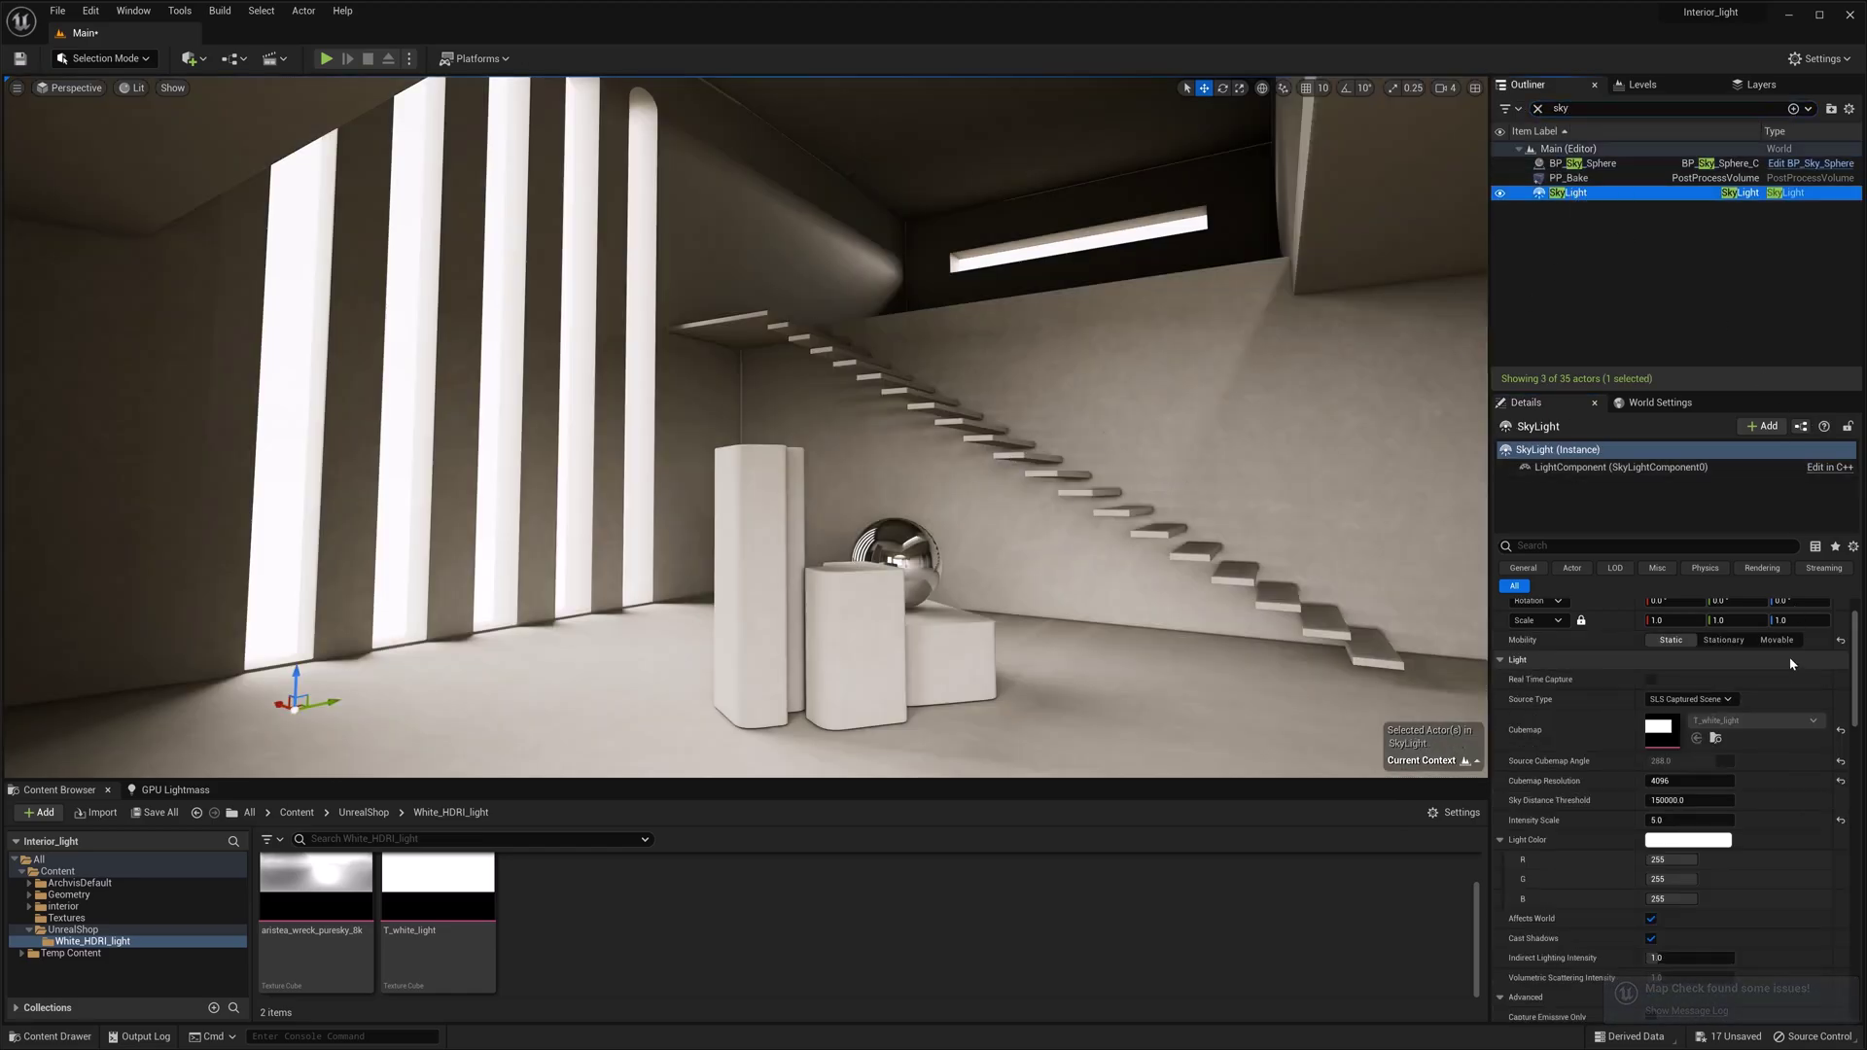
pyautogui.click(1699, 820)
pyautogui.scroll(-1, 1702, 816)
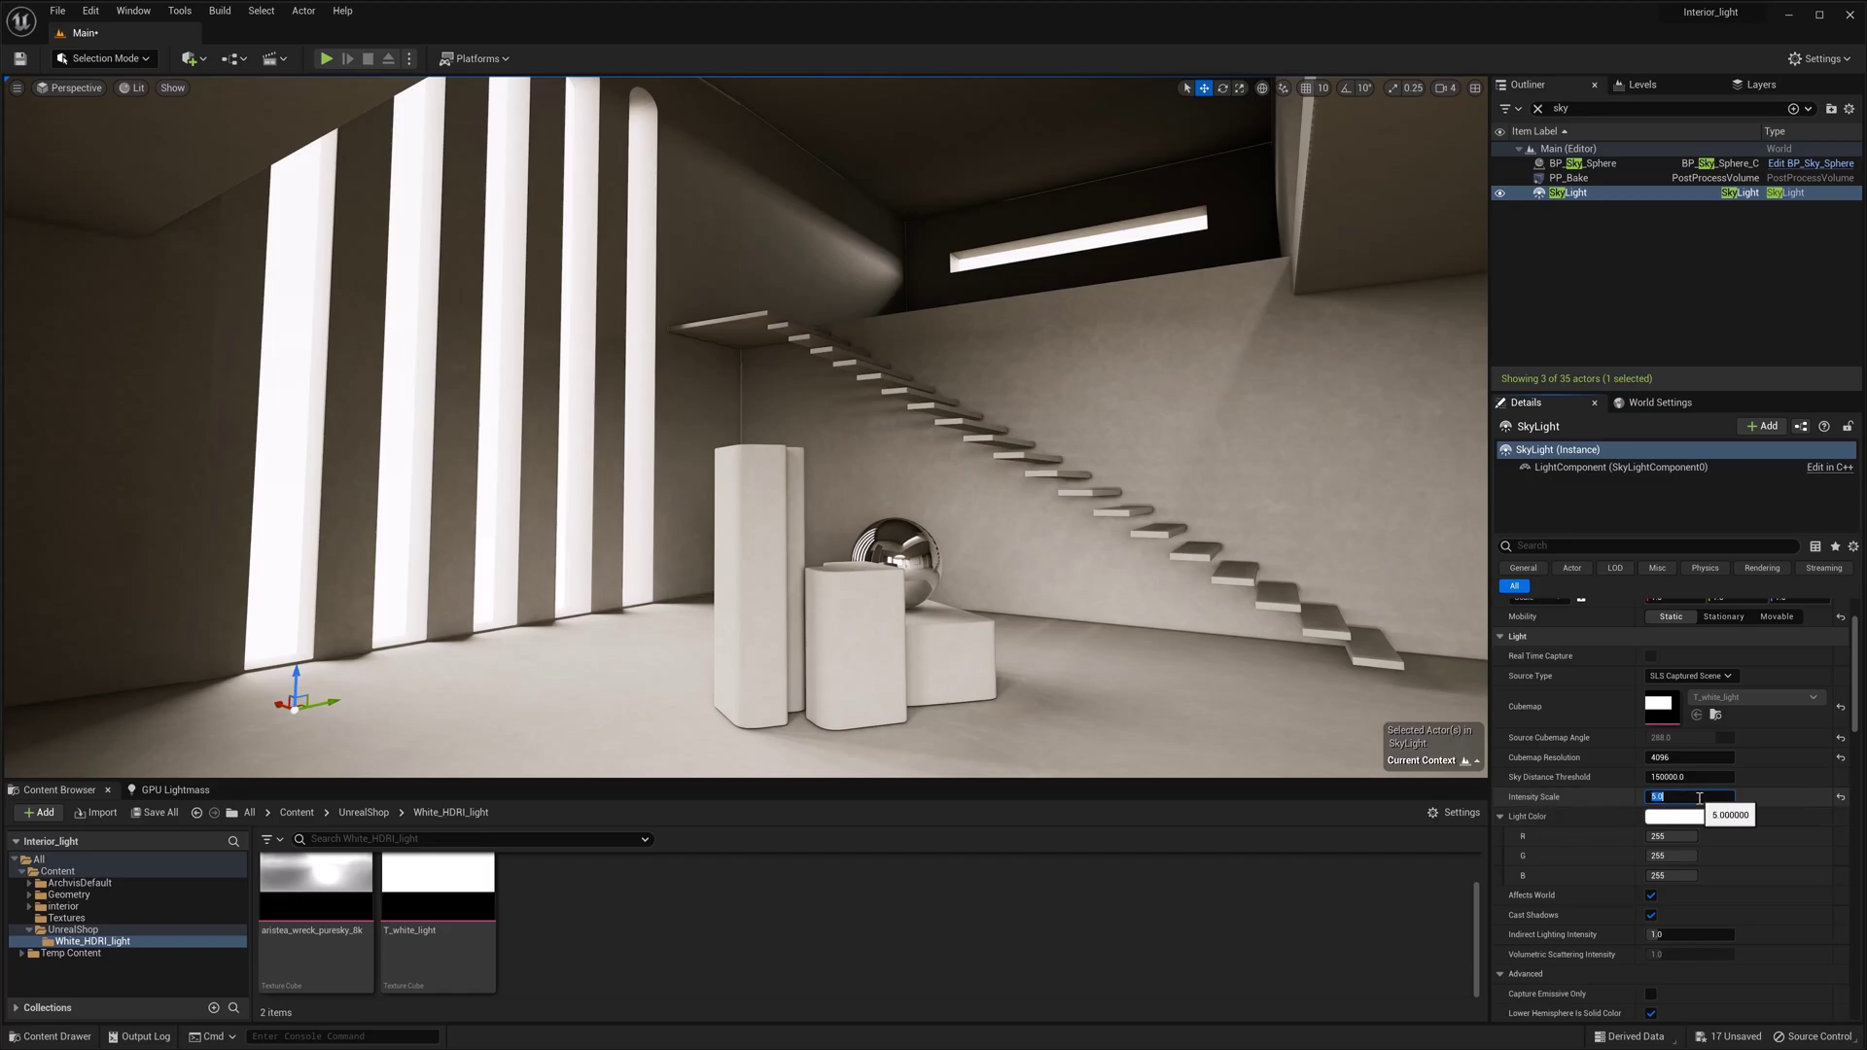
pyautogui.click(1690, 675)
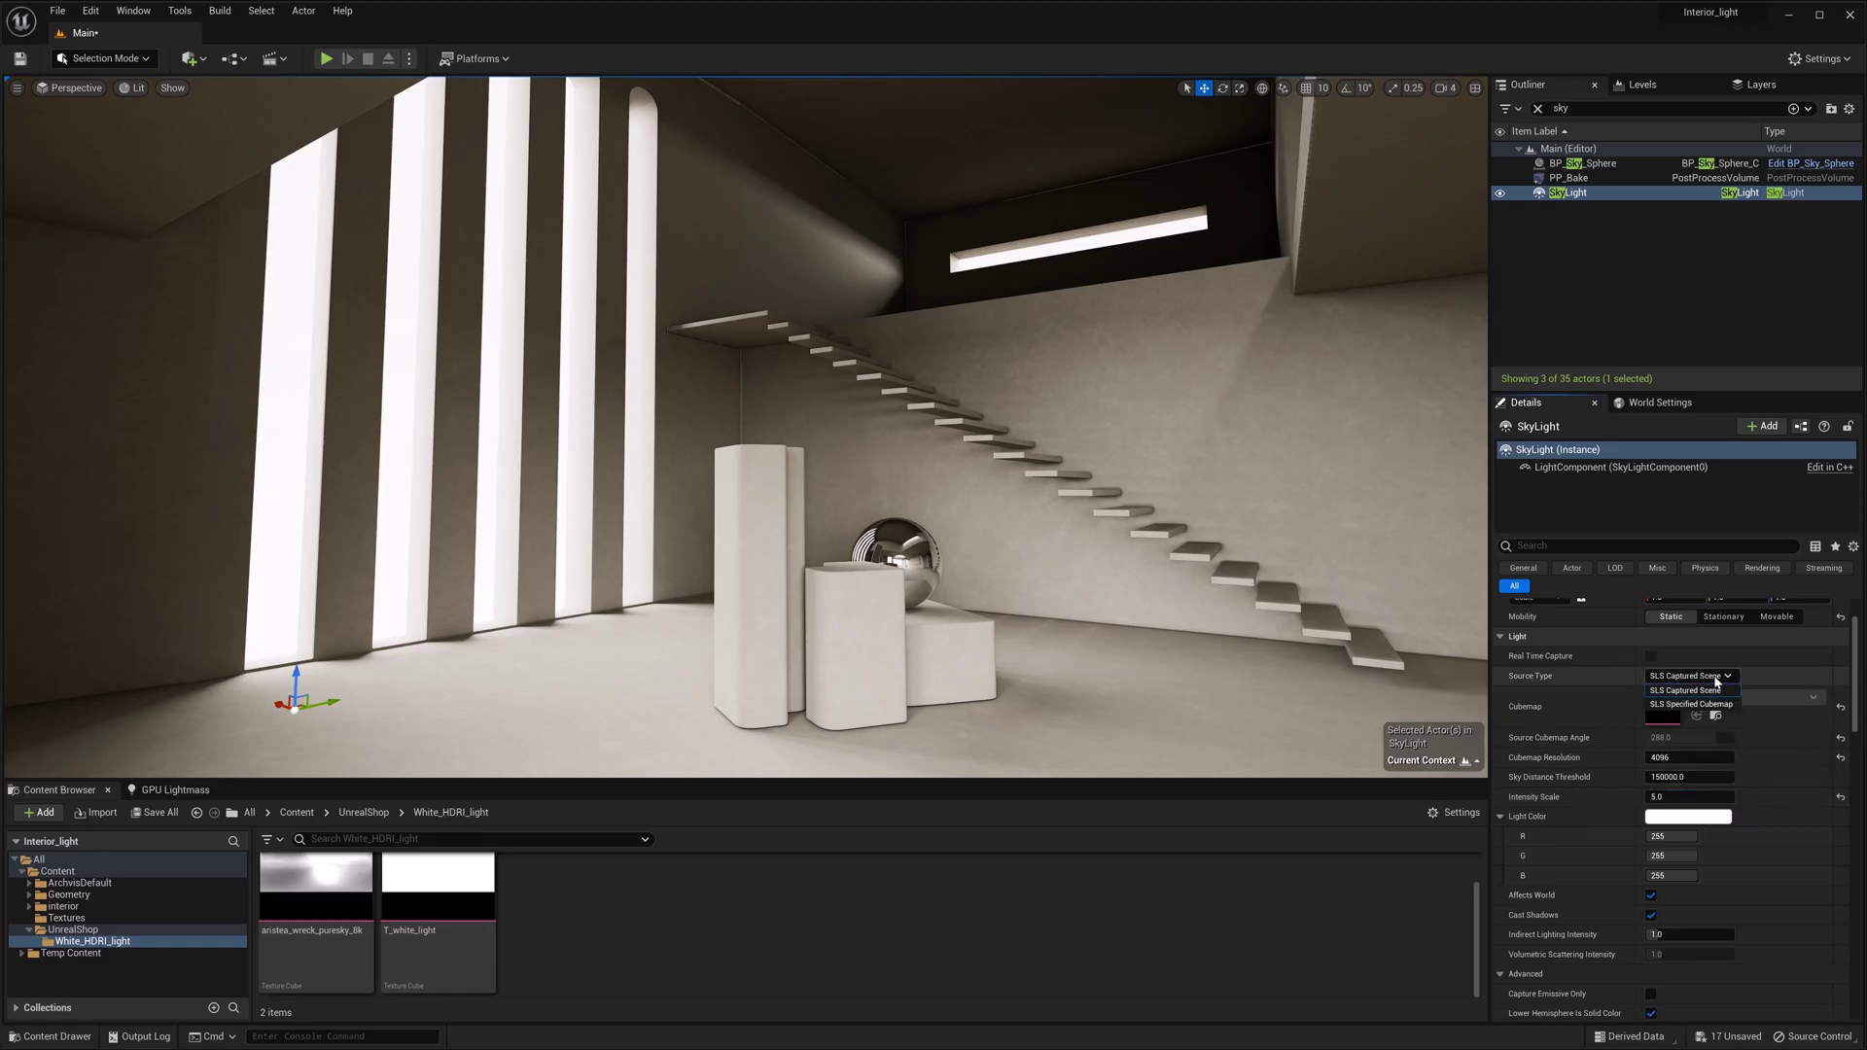
pyautogui.click(1714, 675)
pyautogui.write('2.5')
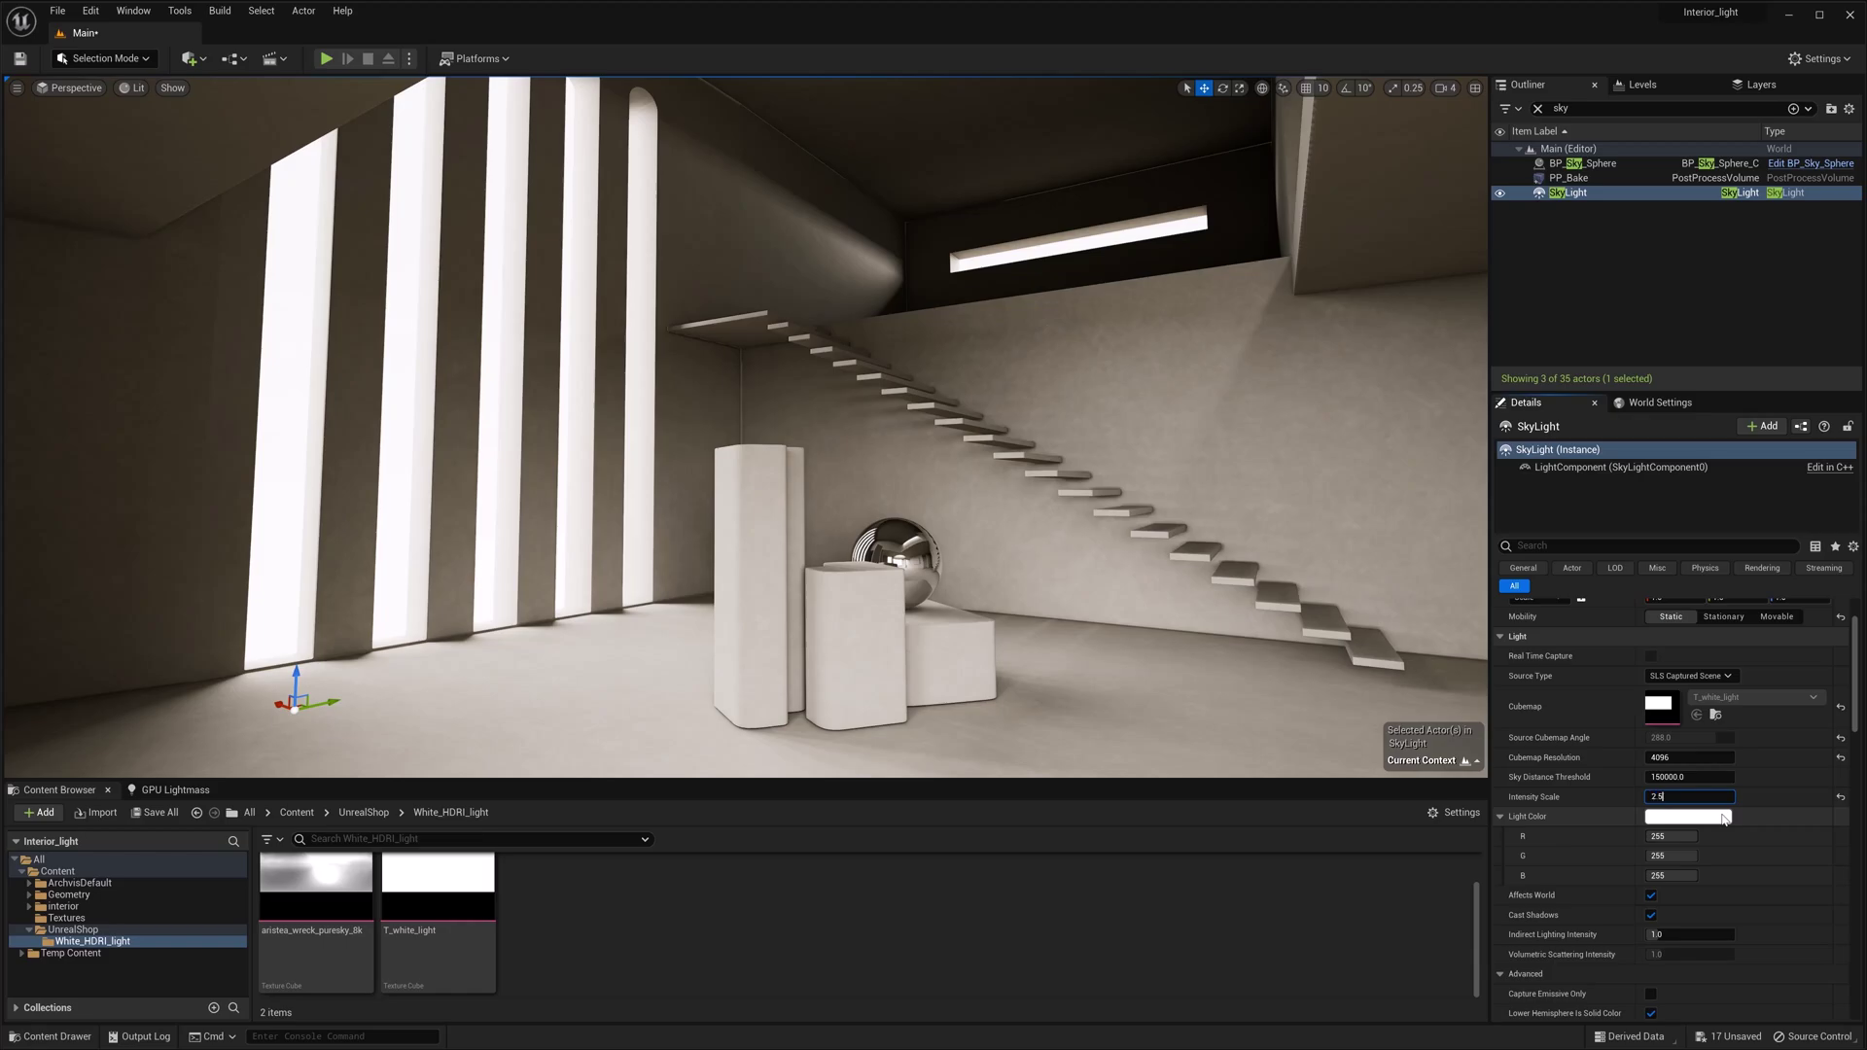
pyautogui.press('Return')
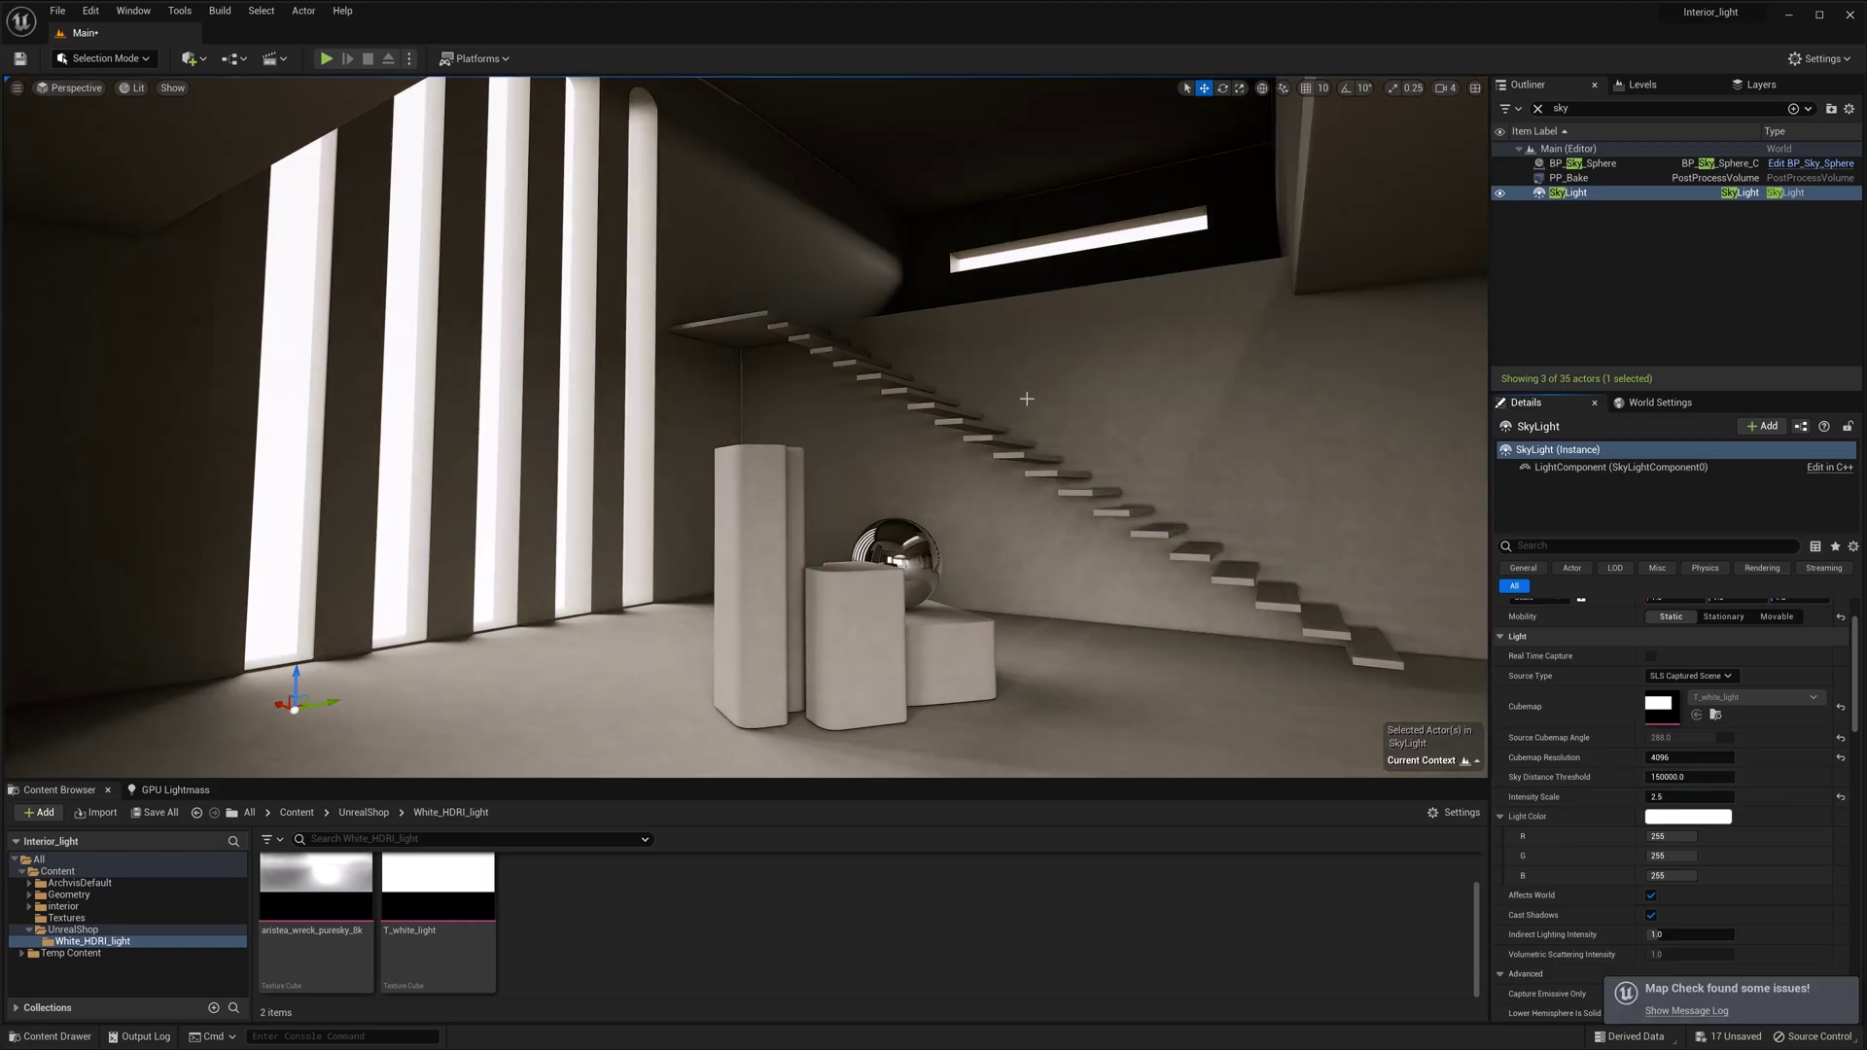
# Set the SkyLight's Intensity Scale to 1.0 and bring the chrome sphere into view
pyautogui.write('1.0')
pyautogui.press('Return')
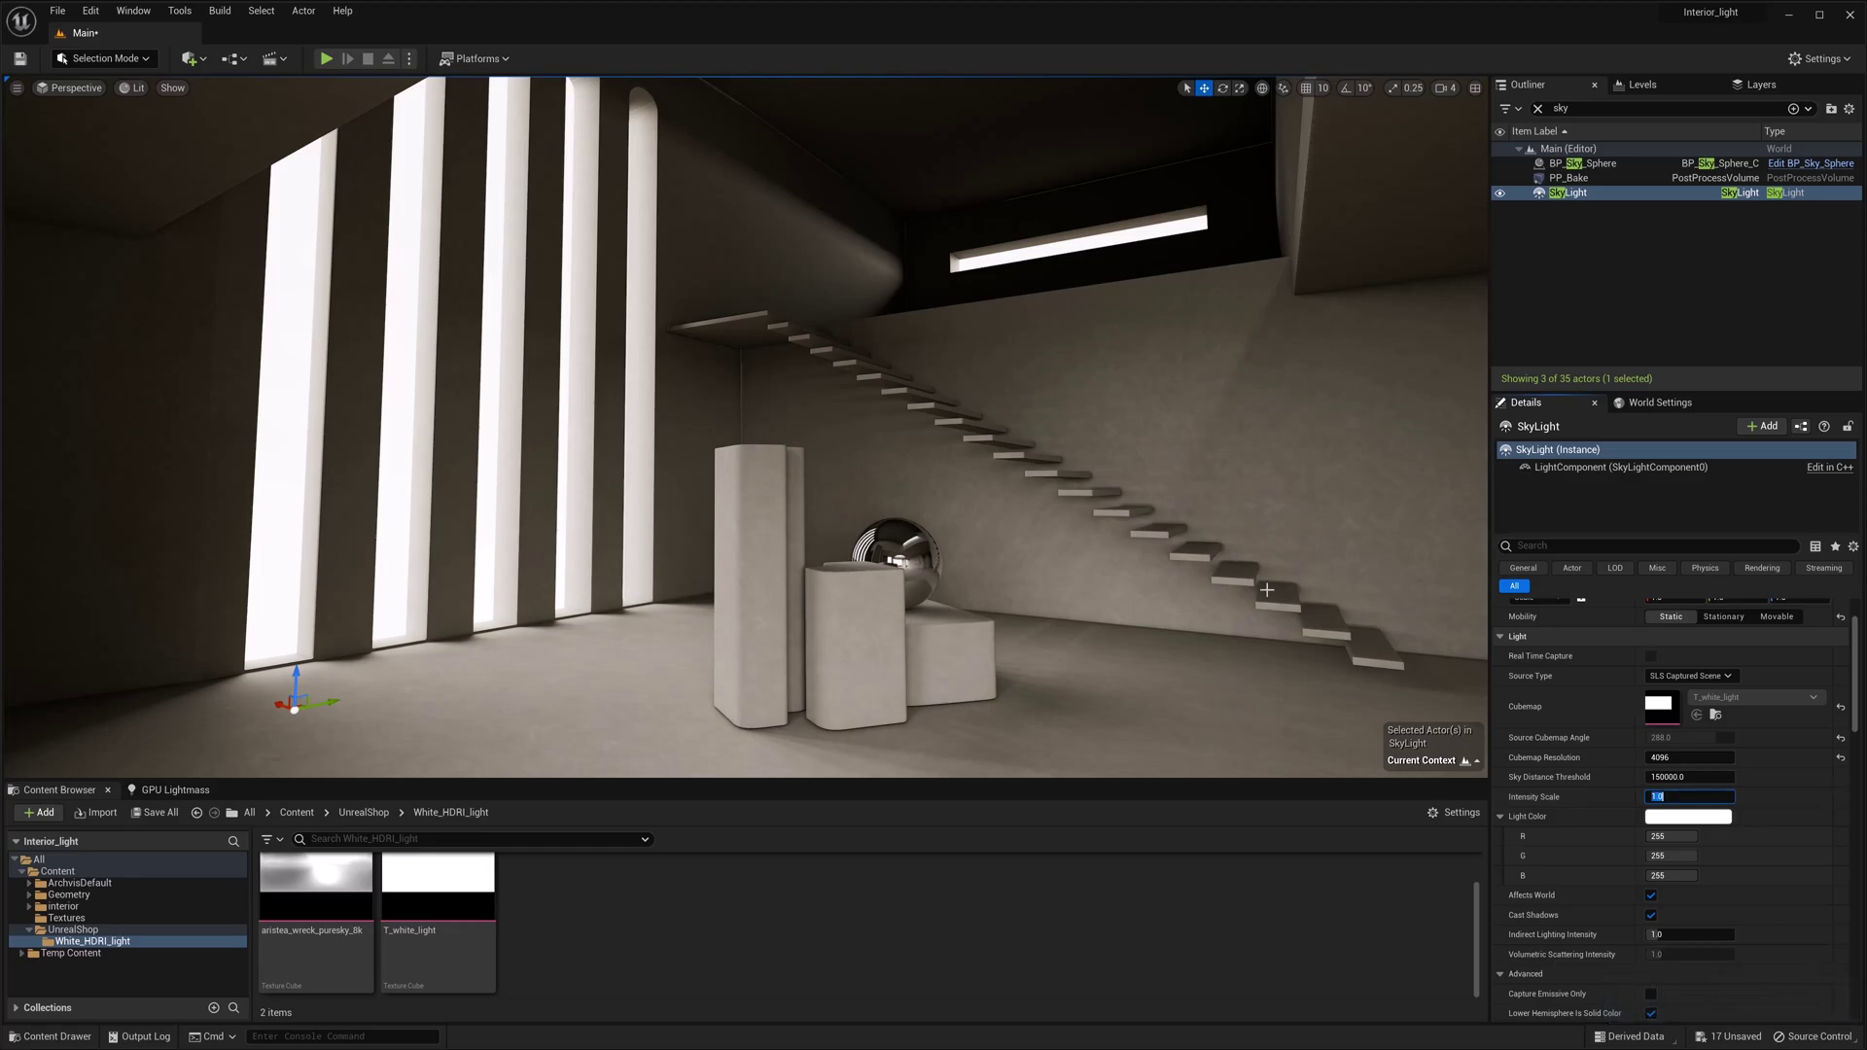
pyautogui.moveTo(1267, 590); pyautogui.dragTo(1186, 510, button='right')
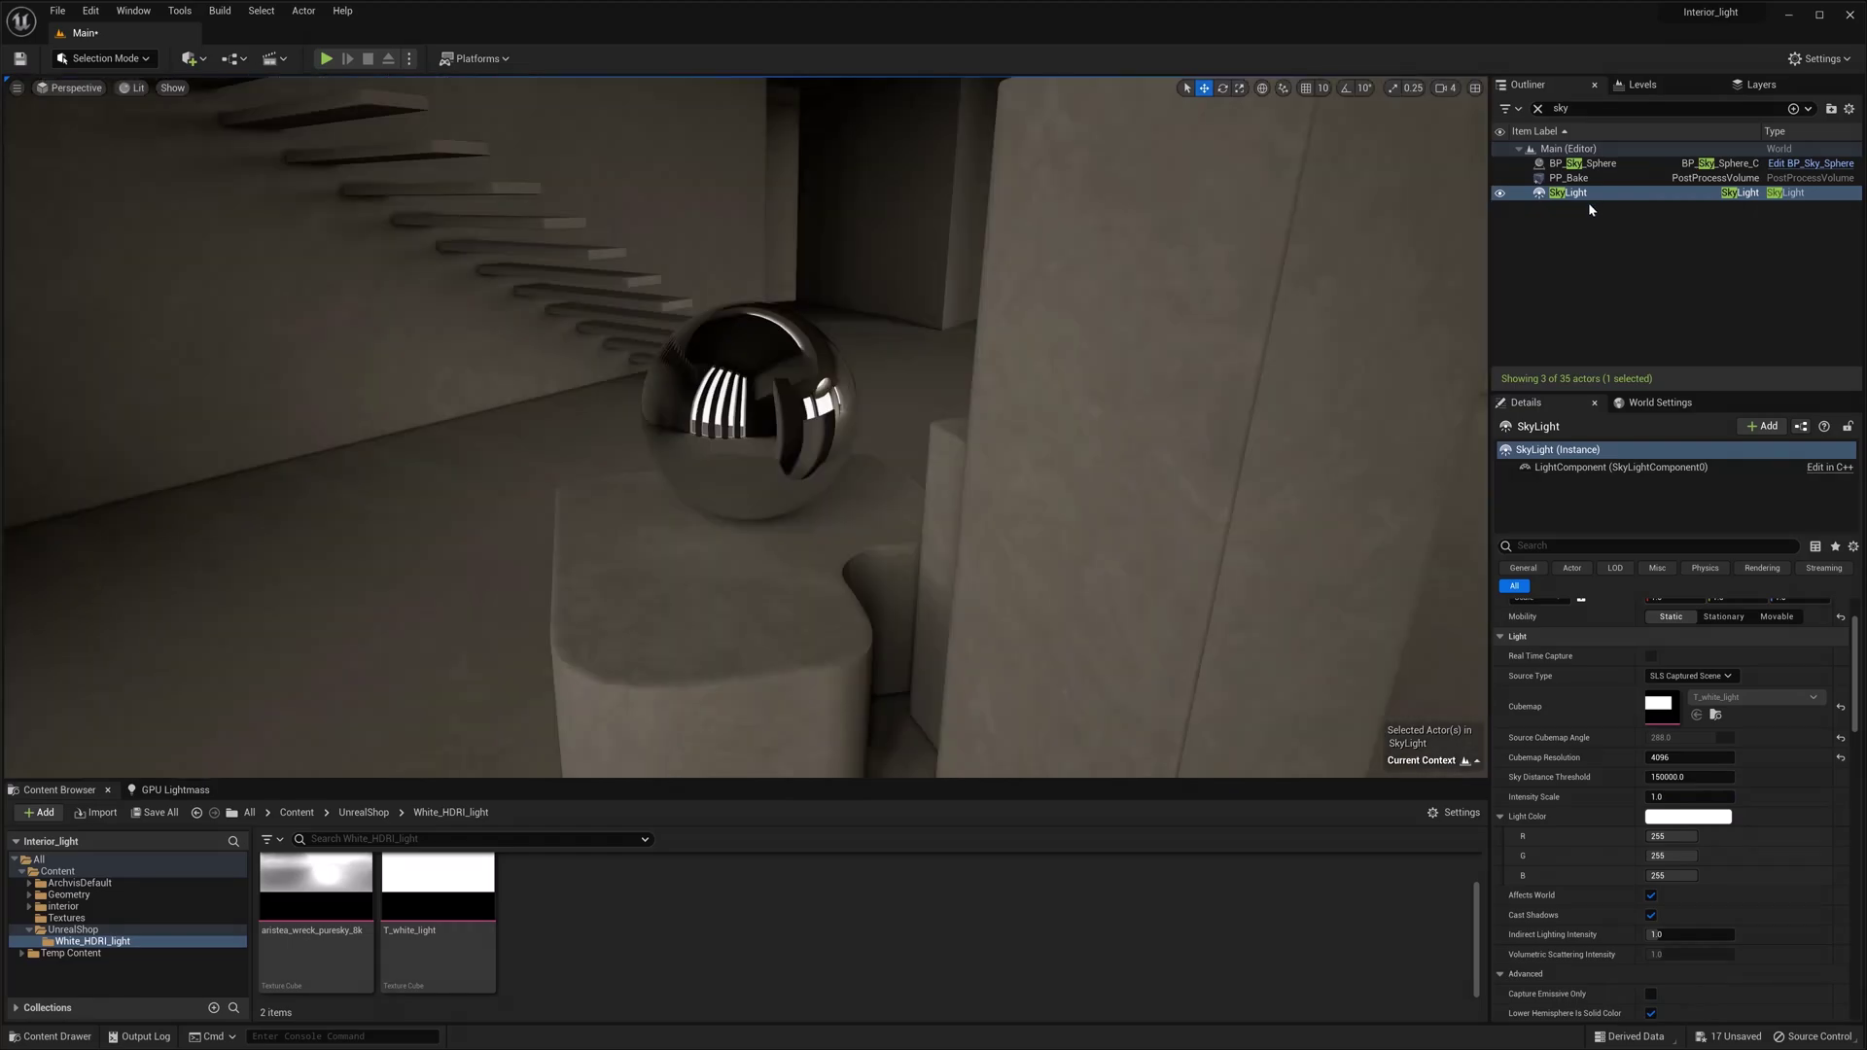
# Try disabling Lower Hemisphere Is Solid Color on the SkyLight, and enable it again
pyautogui.scroll(-4, 1659, 834)
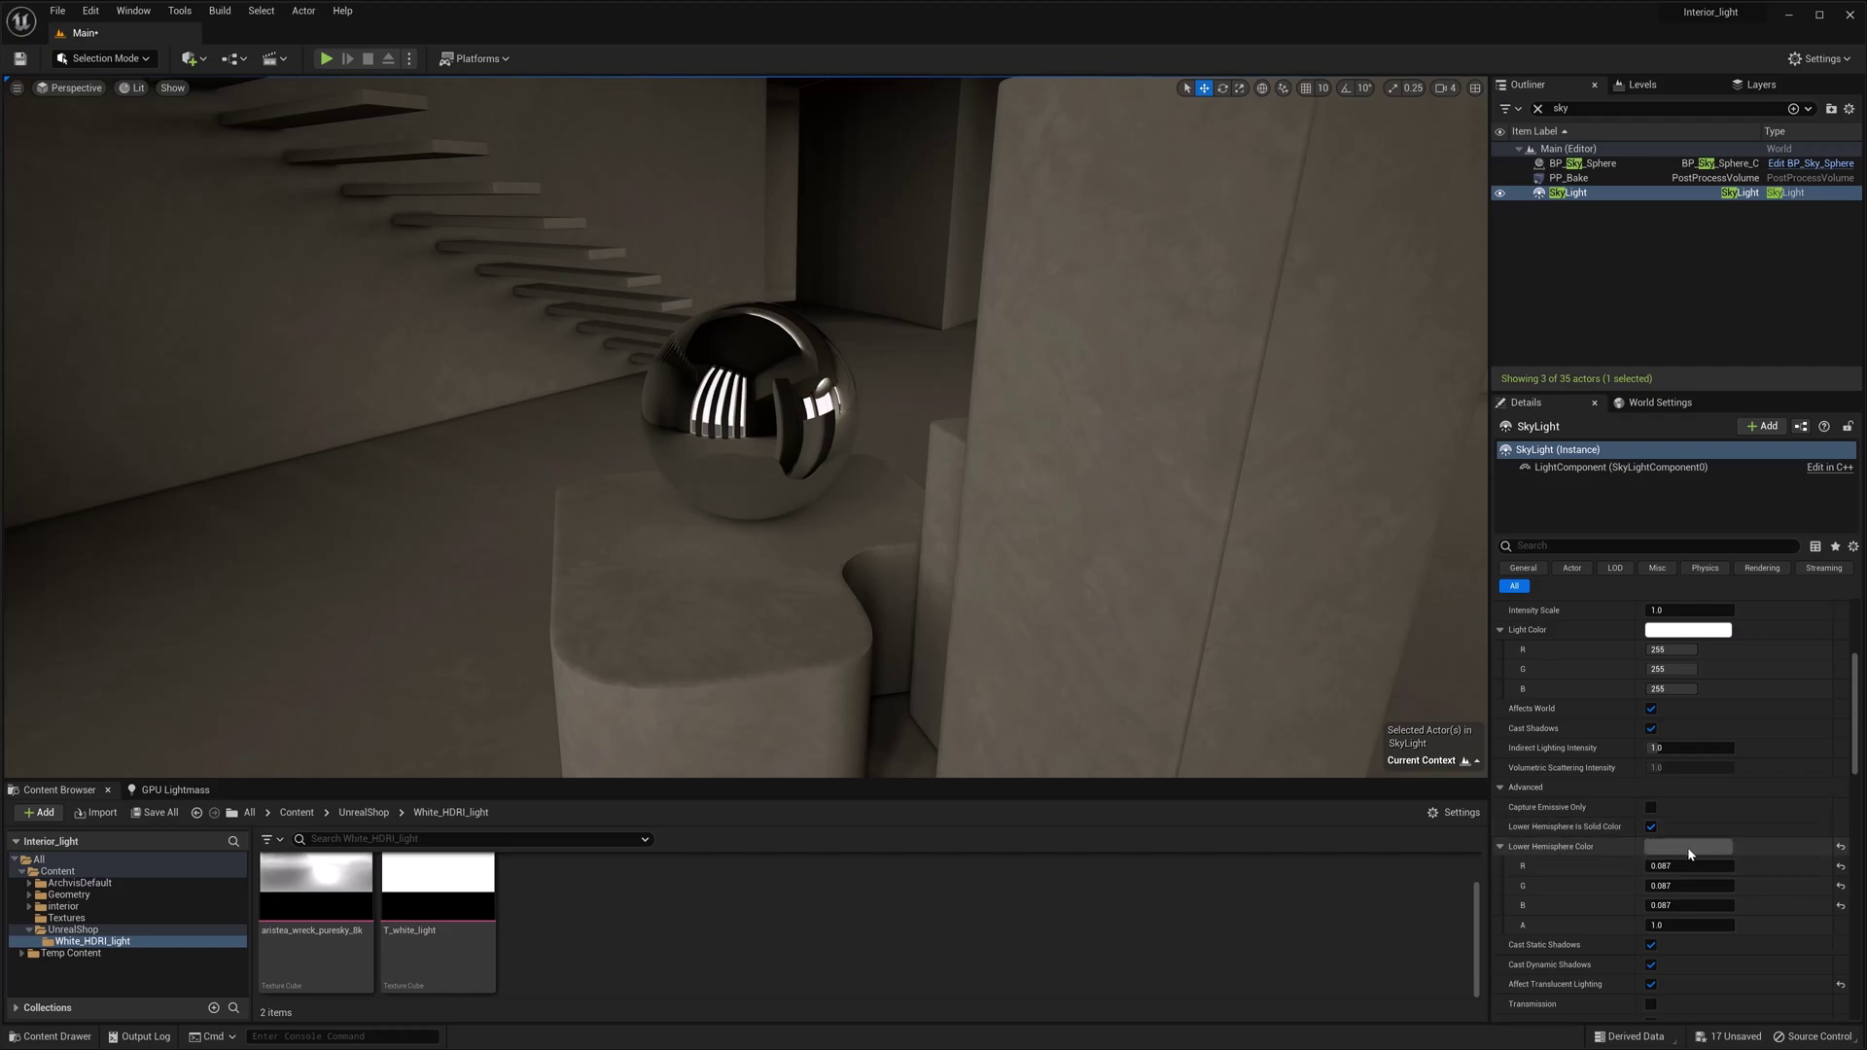
pyautogui.click(1650, 827)
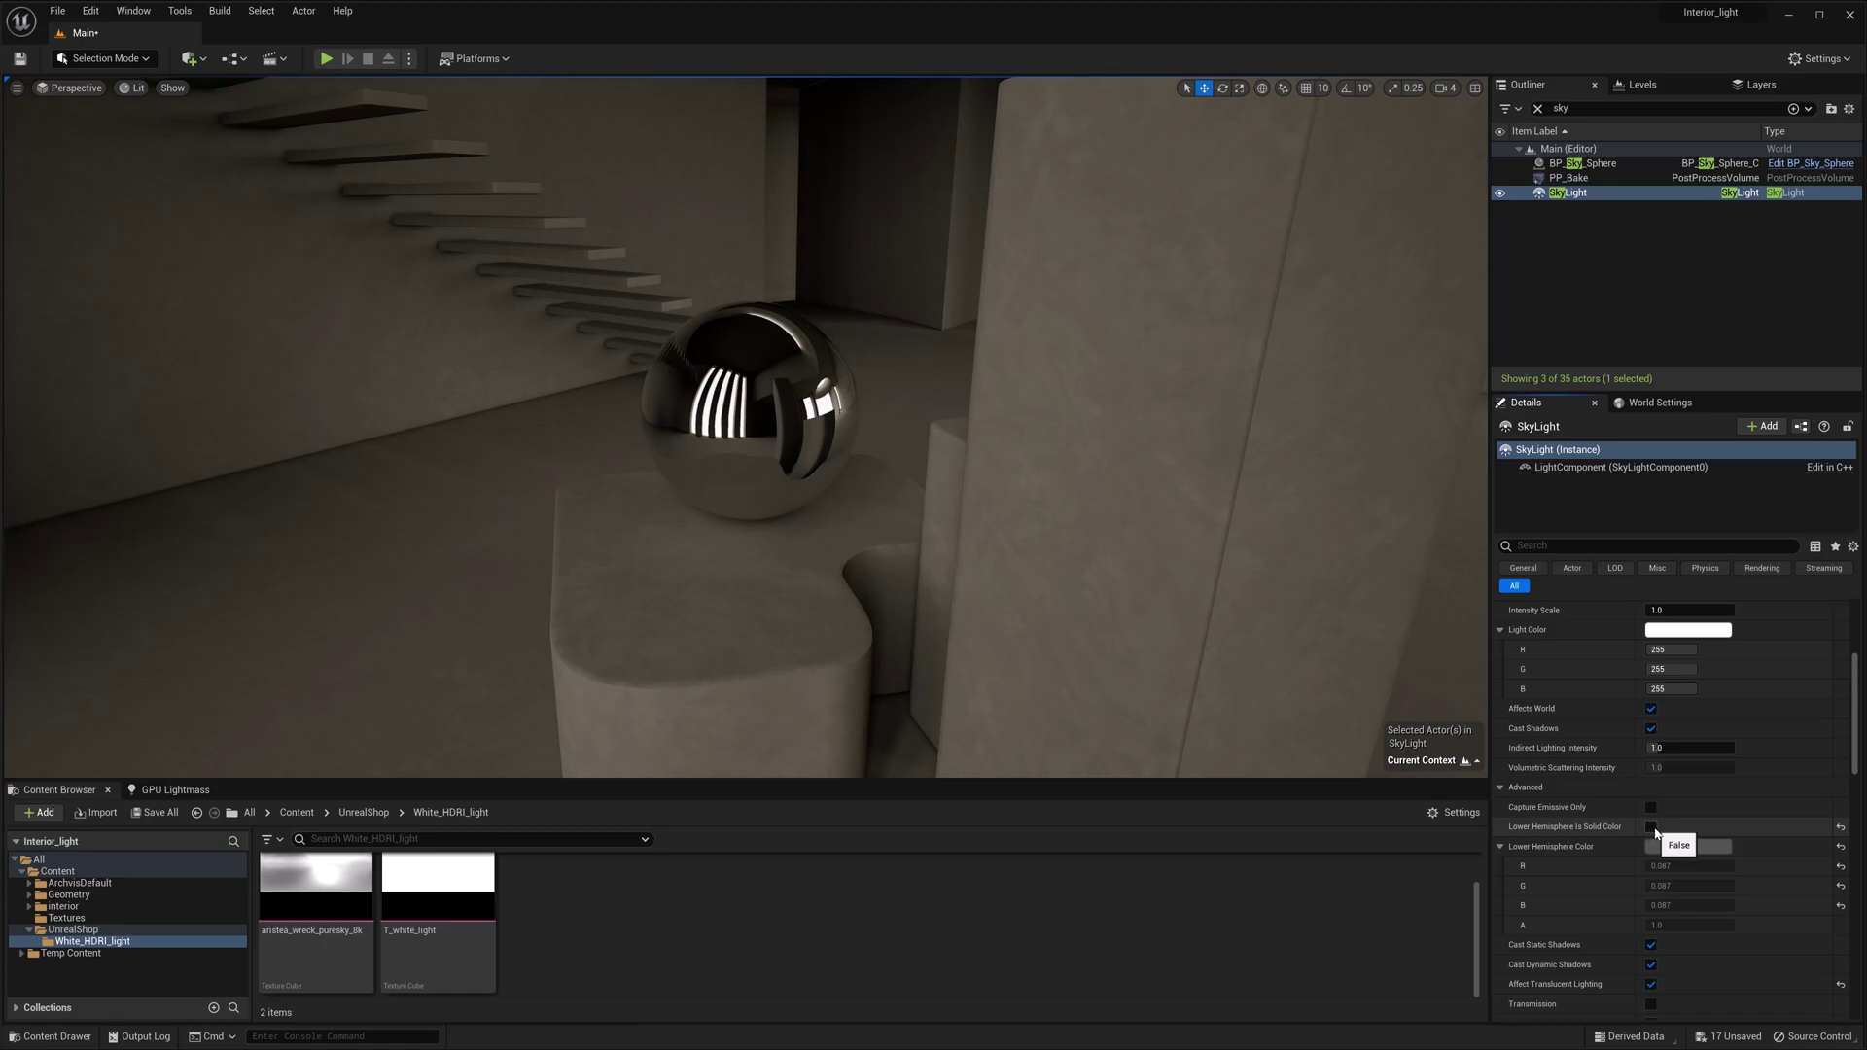
pyautogui.click(1651, 827)
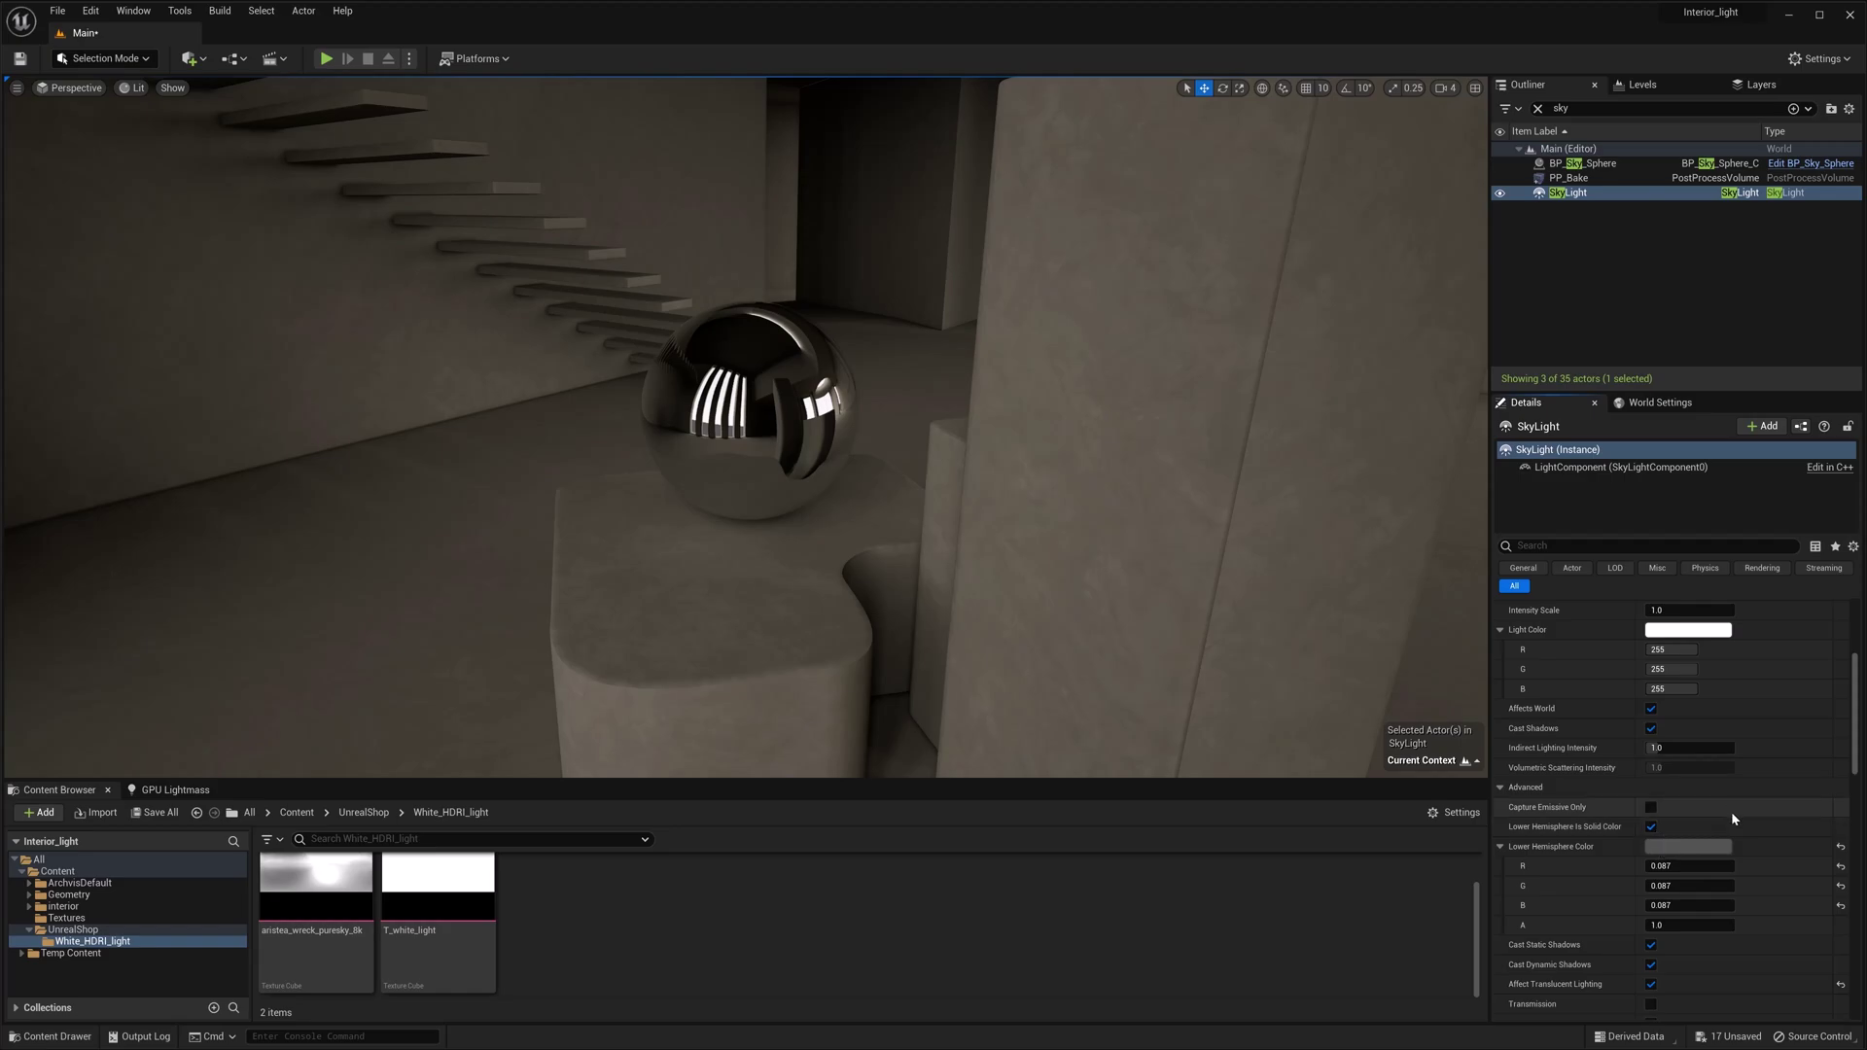
# Try SkyLight Cubemap Resolutions of 512 and 32
pyautogui.scroll(2, 1730, 811)
pyautogui.click(1689, 665)
pyautogui.write('512')
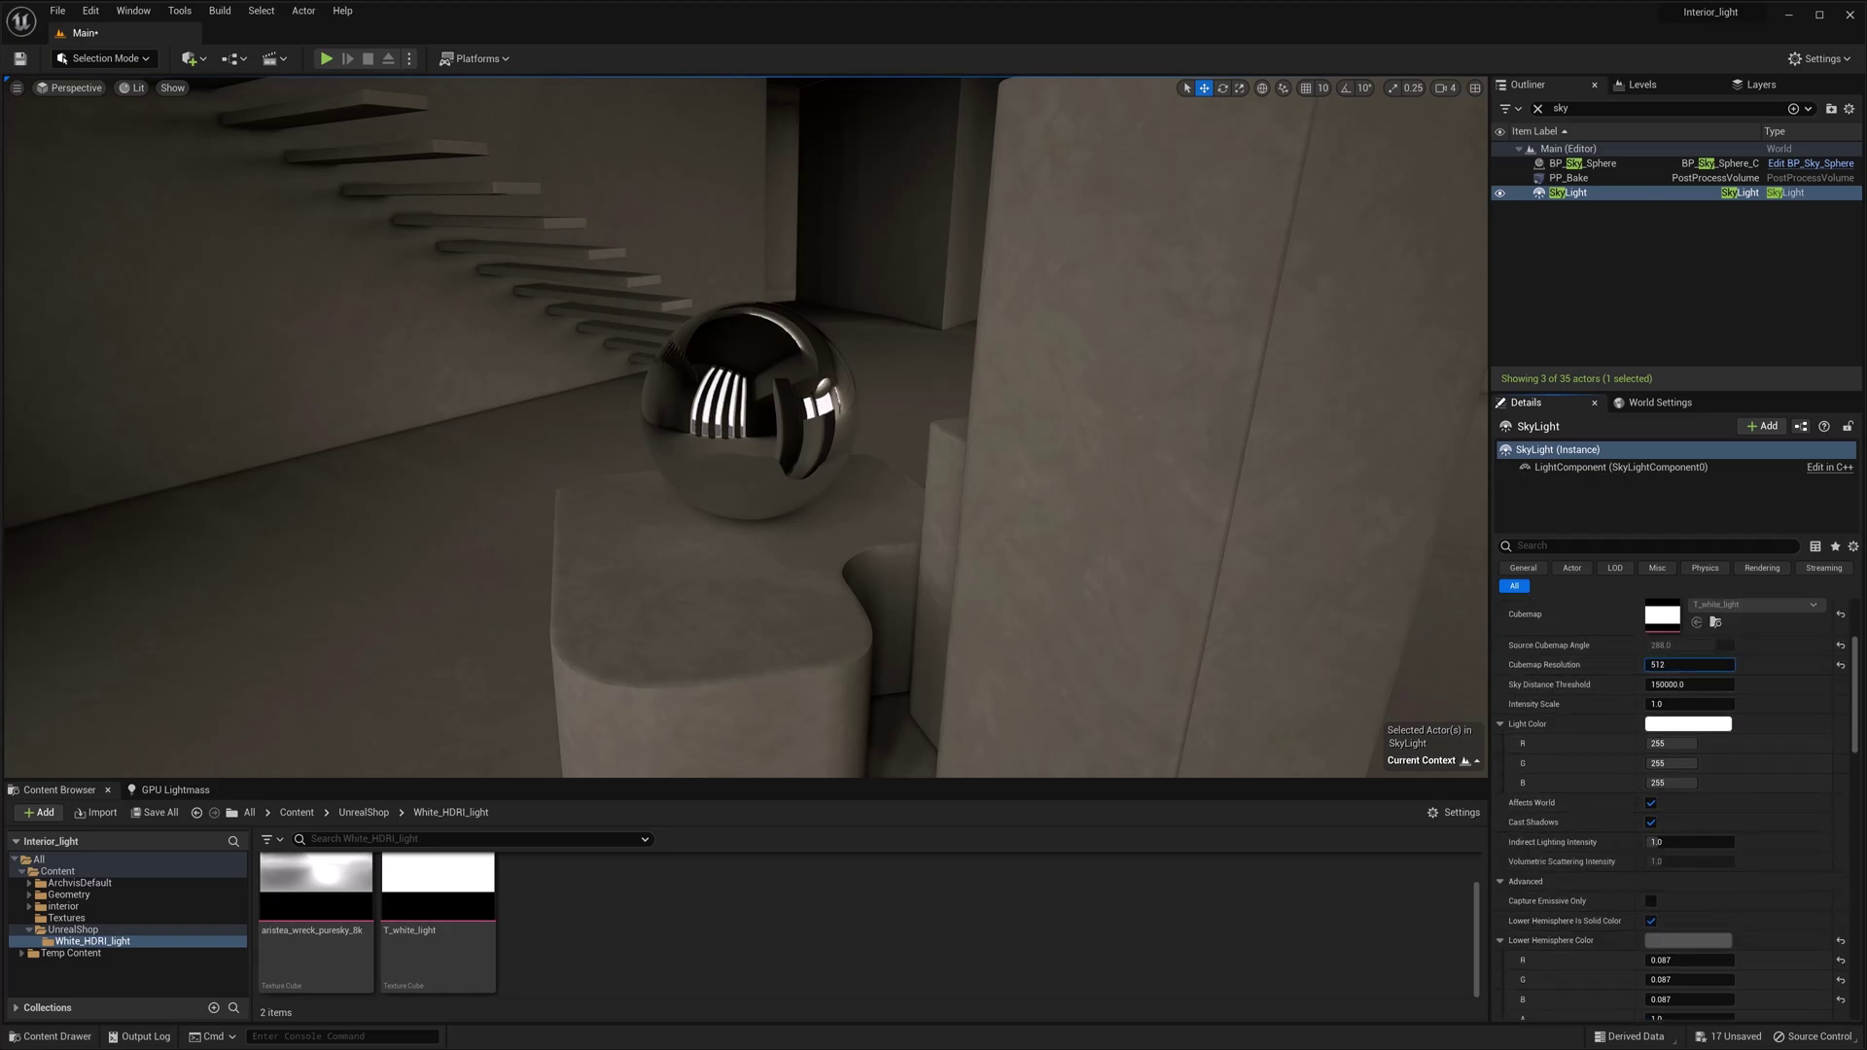
pyautogui.press('Return')
pyautogui.click(1667, 663)
pyautogui.write('32')
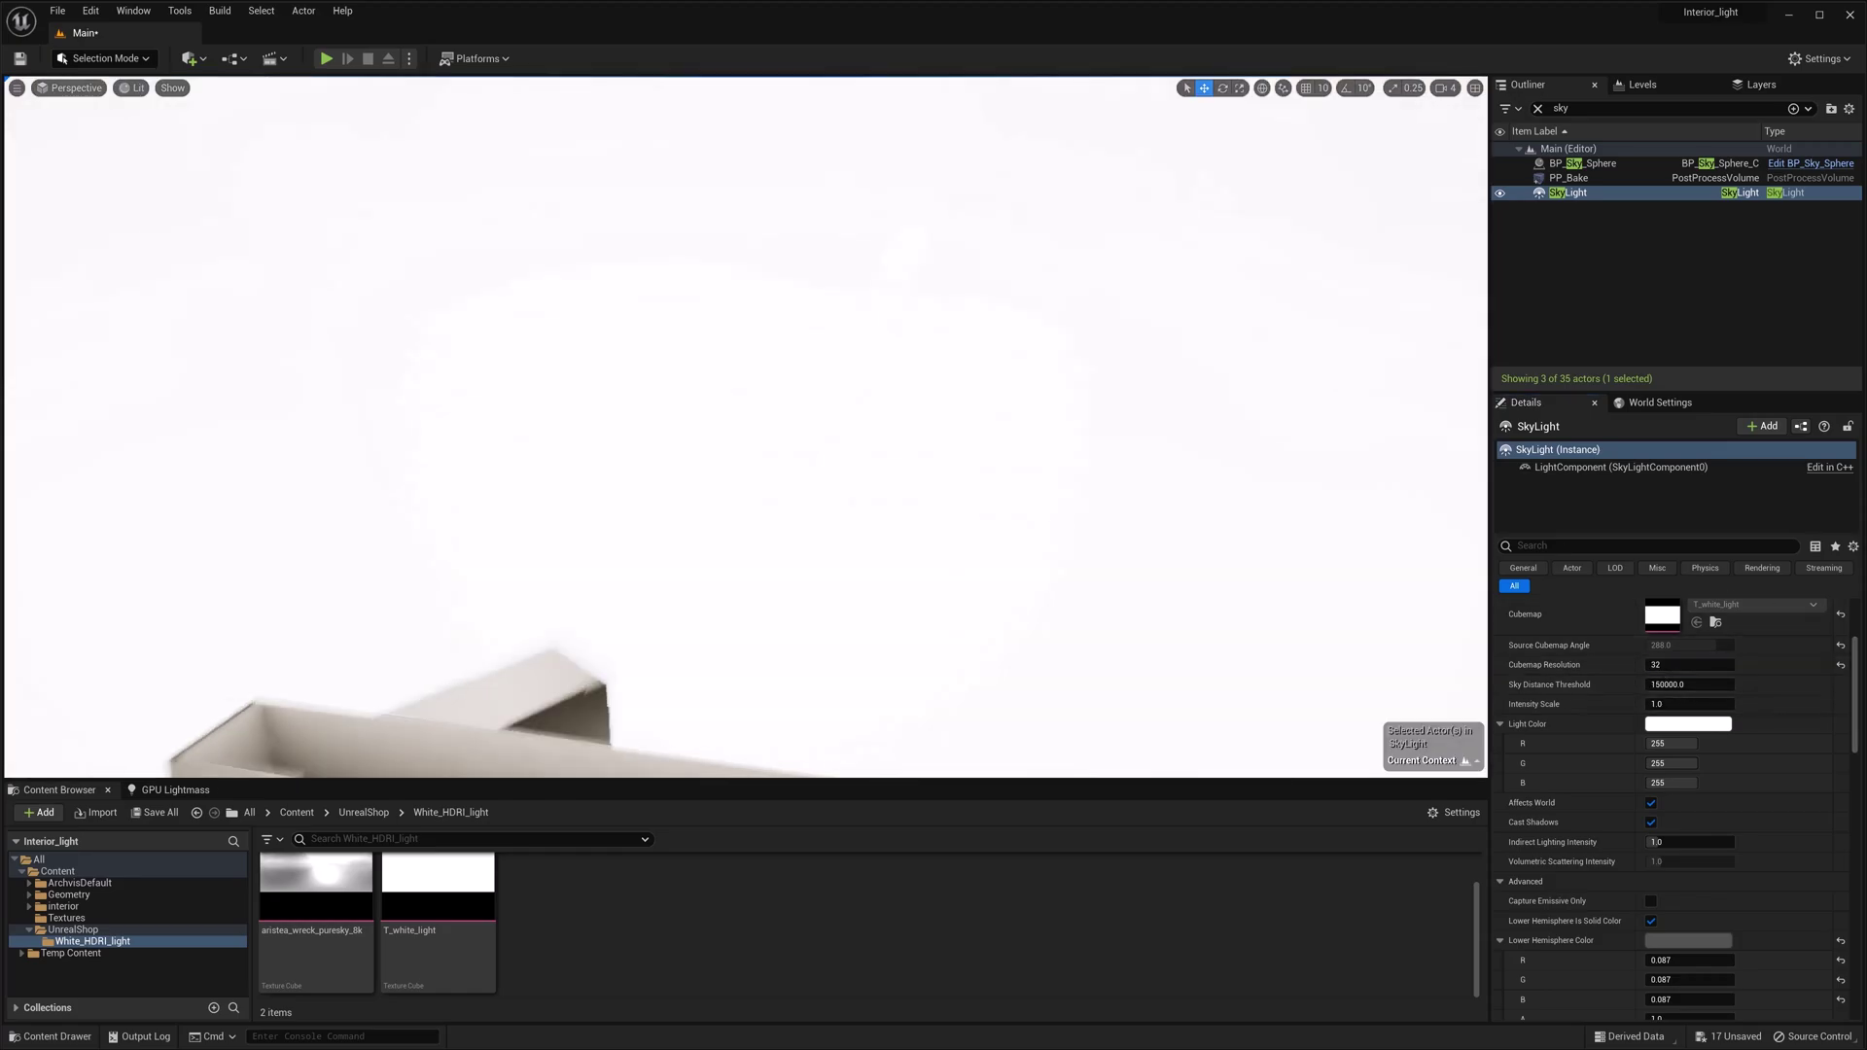
# Compare the chrome sphere's sky reflection outside the room at SkyLight Cubemap Resolutions of 128, 64, 16 and 32
pyautogui.moveTo(745, 427); pyautogui.dragTo(680, 505, button='right')
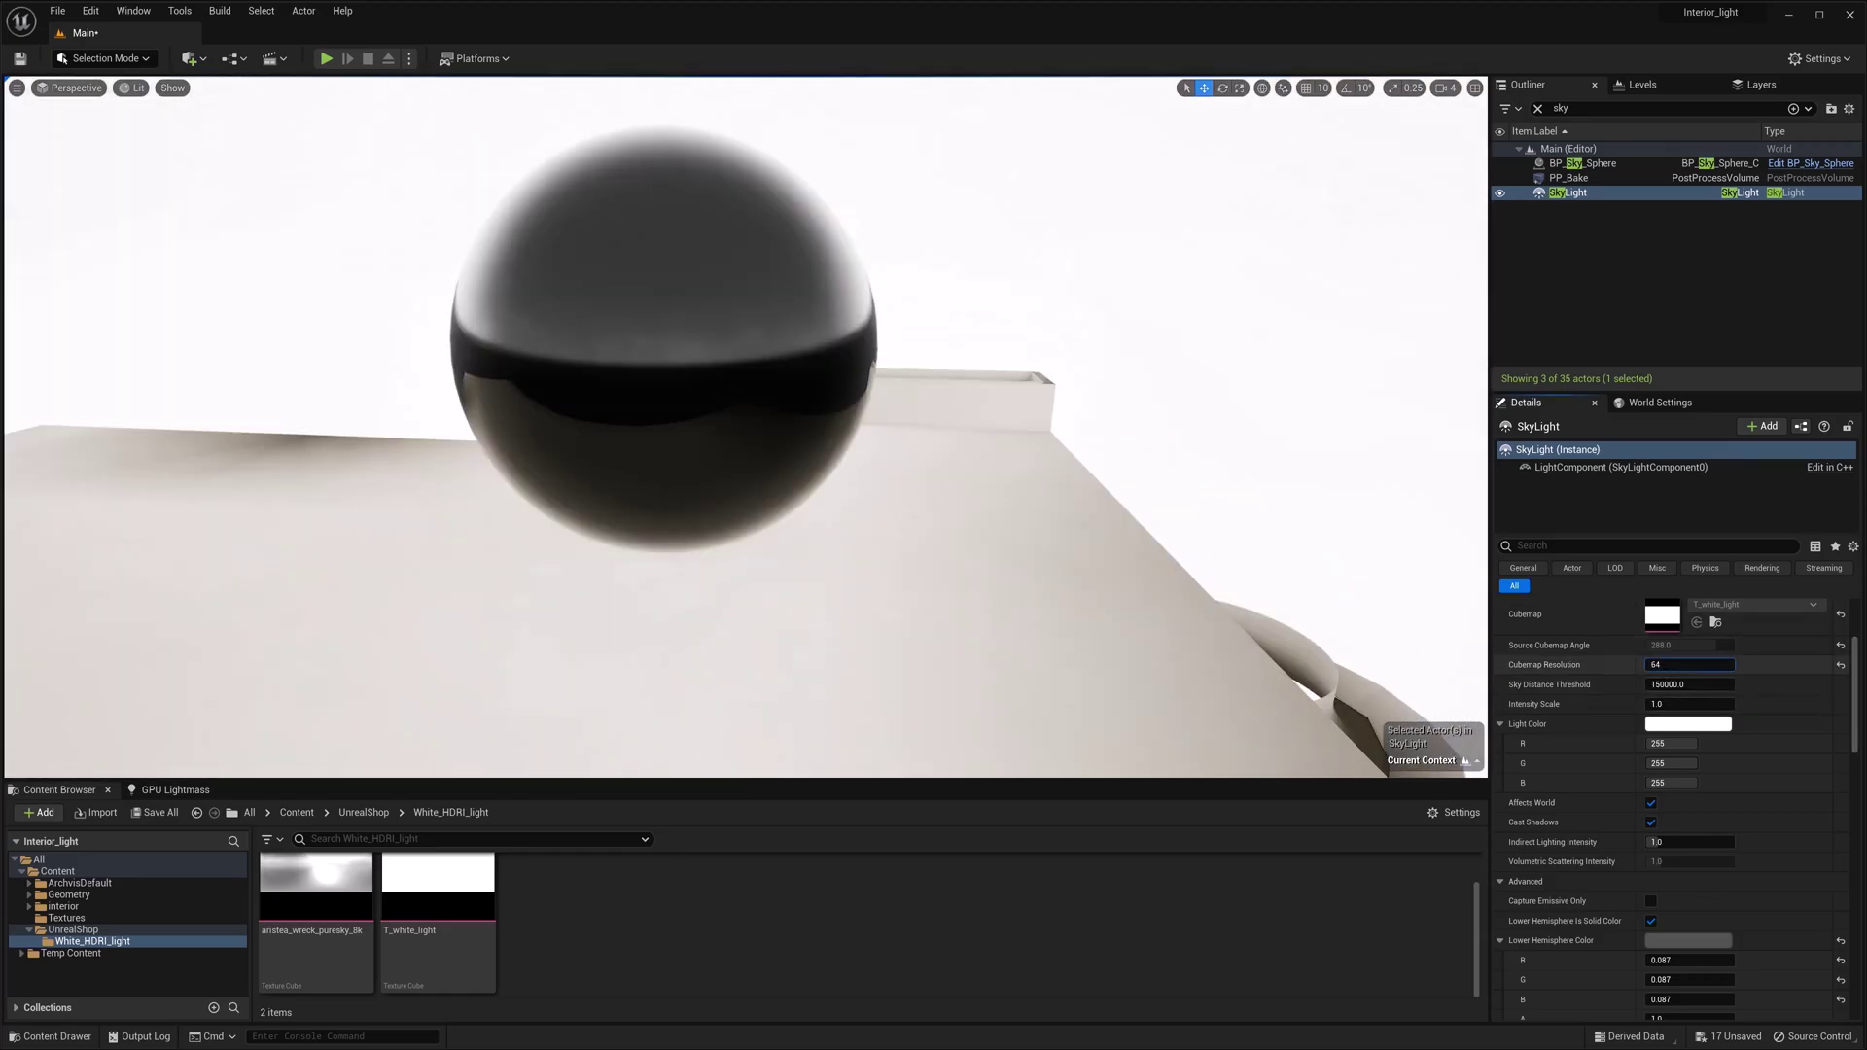
pyautogui.write('128')
pyautogui.press('Return')
pyautogui.press('BackSpace')
pyautogui.press('BackSpace')
pyautogui.press('BackSpace')
pyautogui.write('64')
pyautogui.press('BackSpace')
pyautogui.press('BackSpace')
pyautogui.write('16')
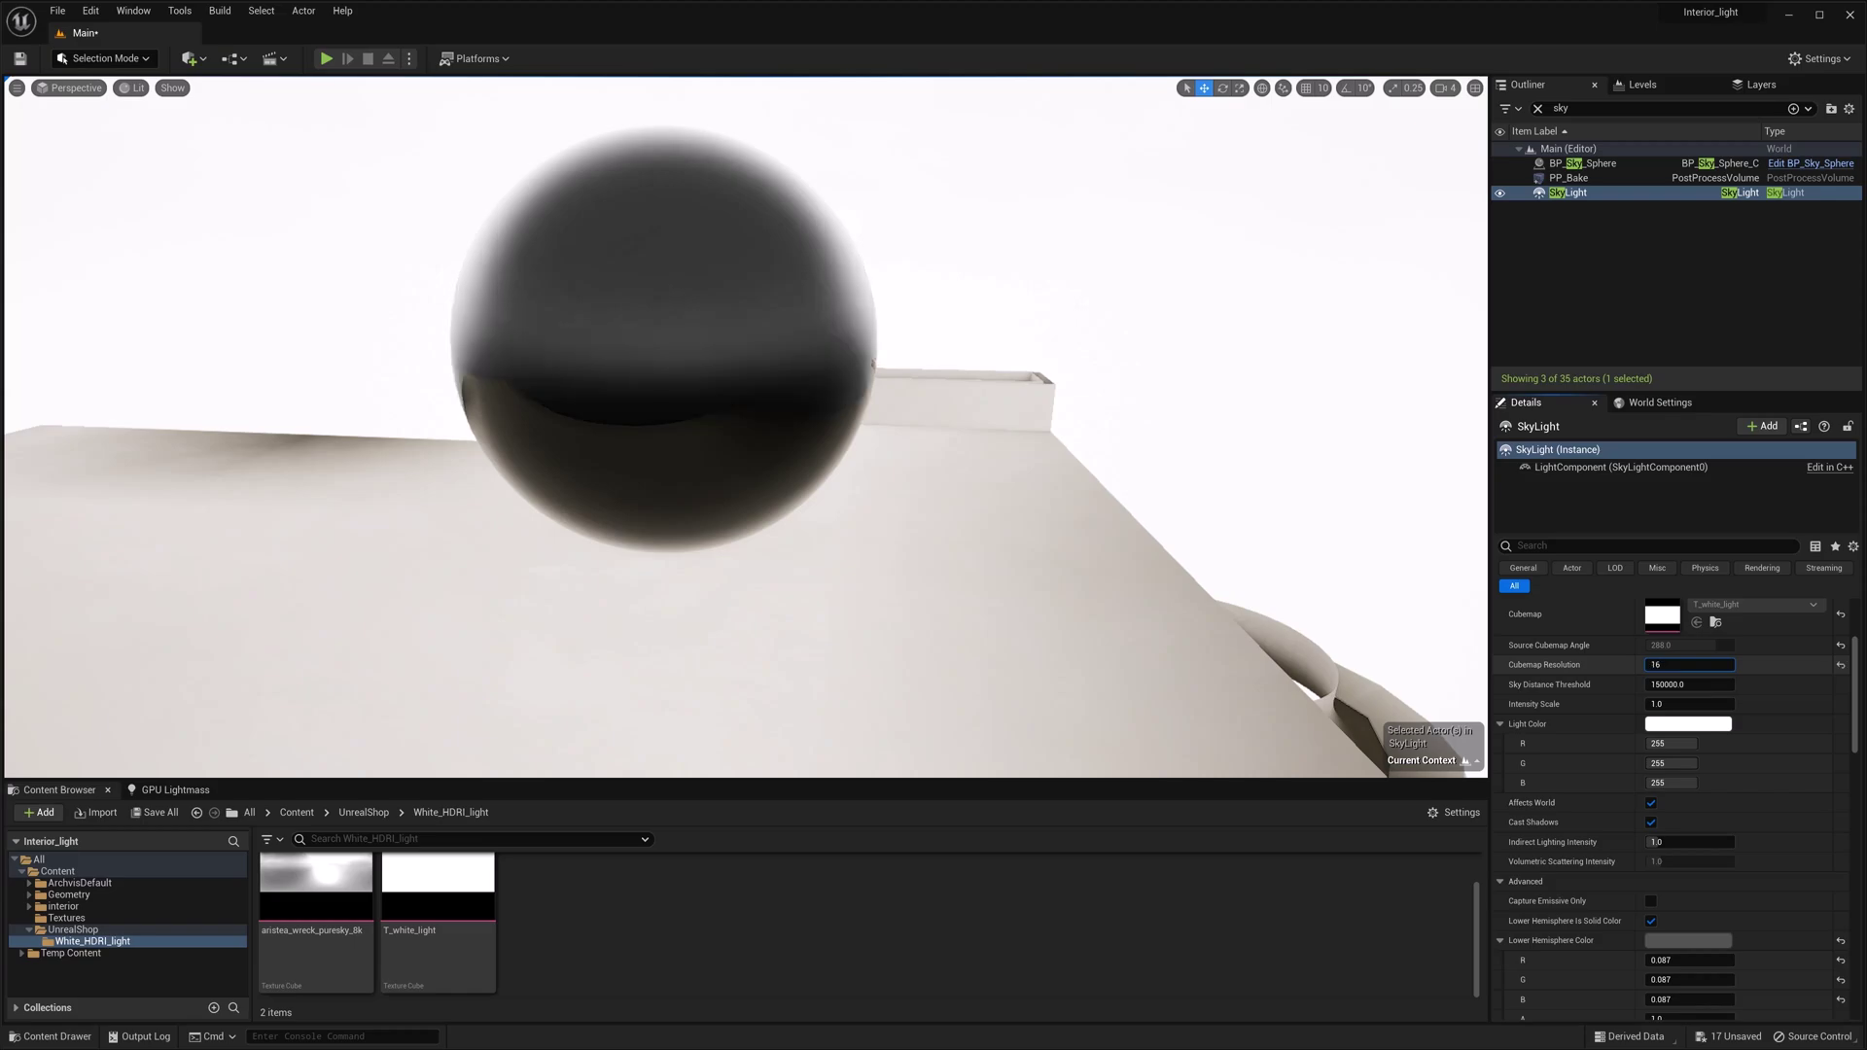
pyautogui.press('Return')
pyautogui.moveTo(1670, 668); pyautogui.dragTo(1692, 668)
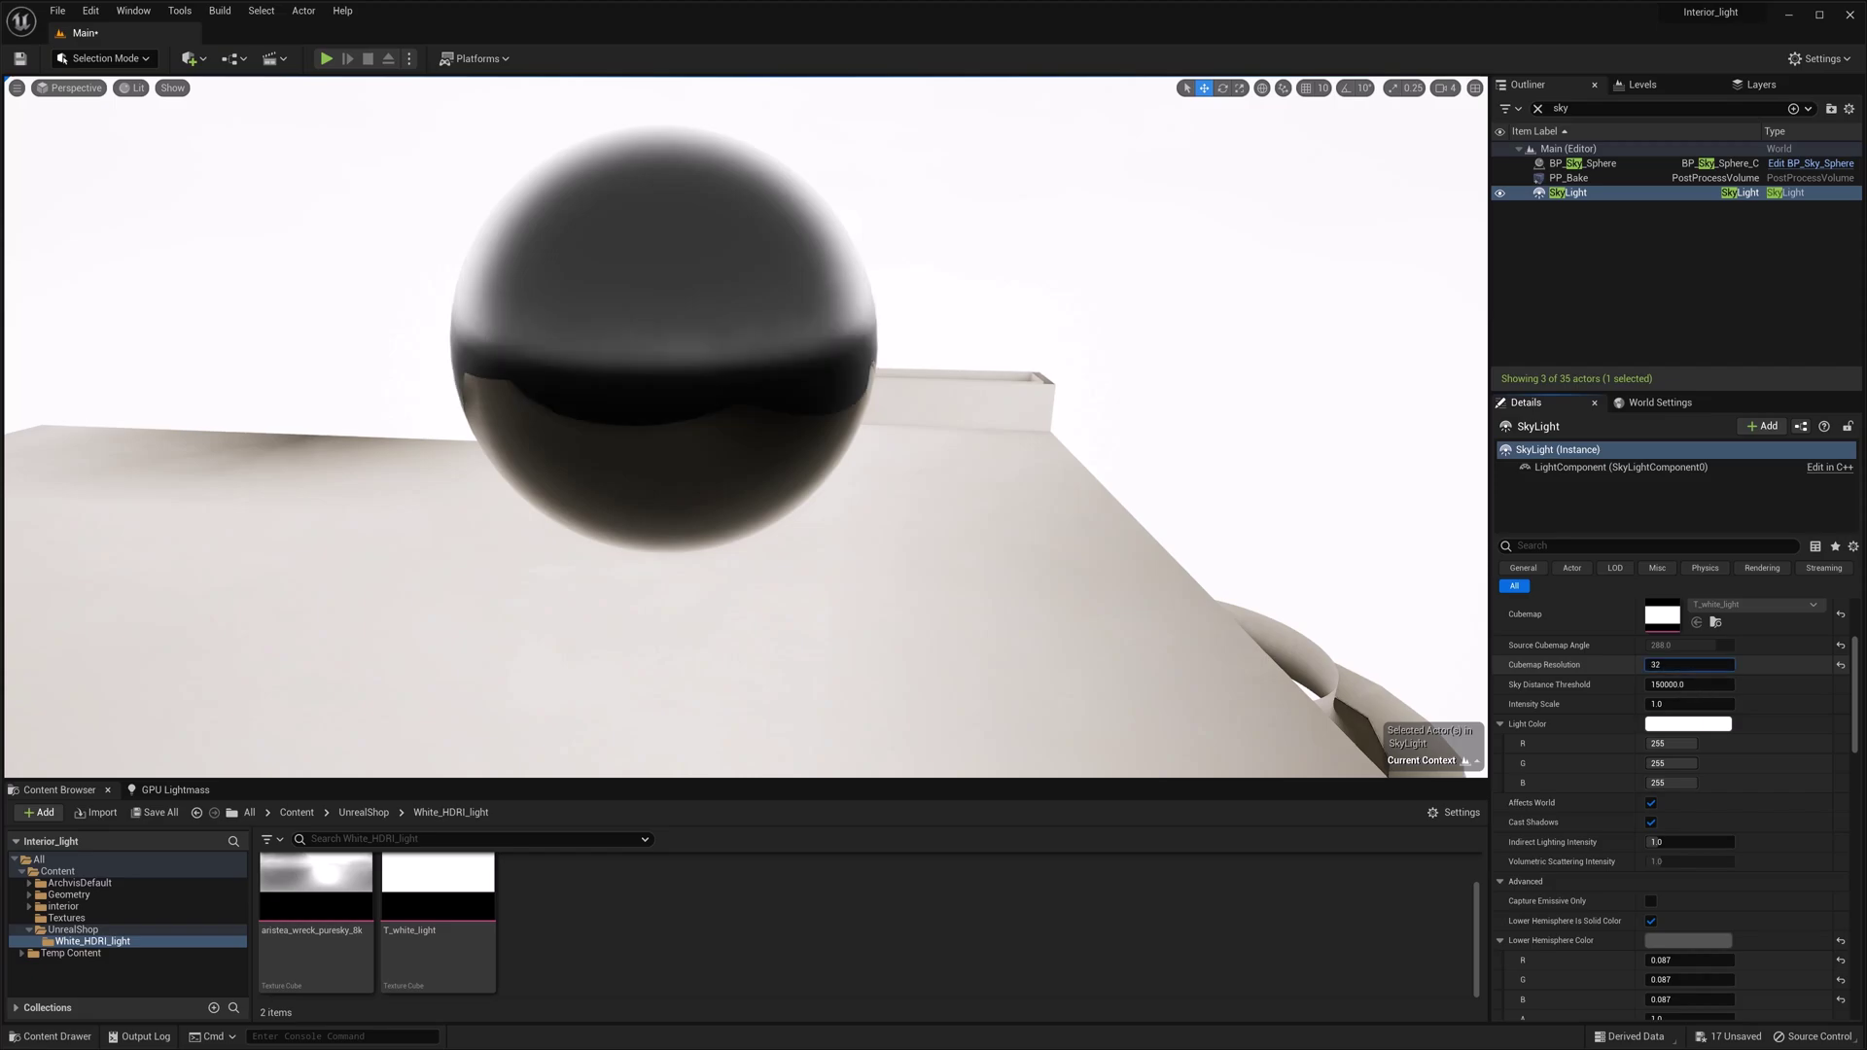
# Set the SkyLight's Cubemap Resolution back to 4096
pyautogui.click(1670, 668)
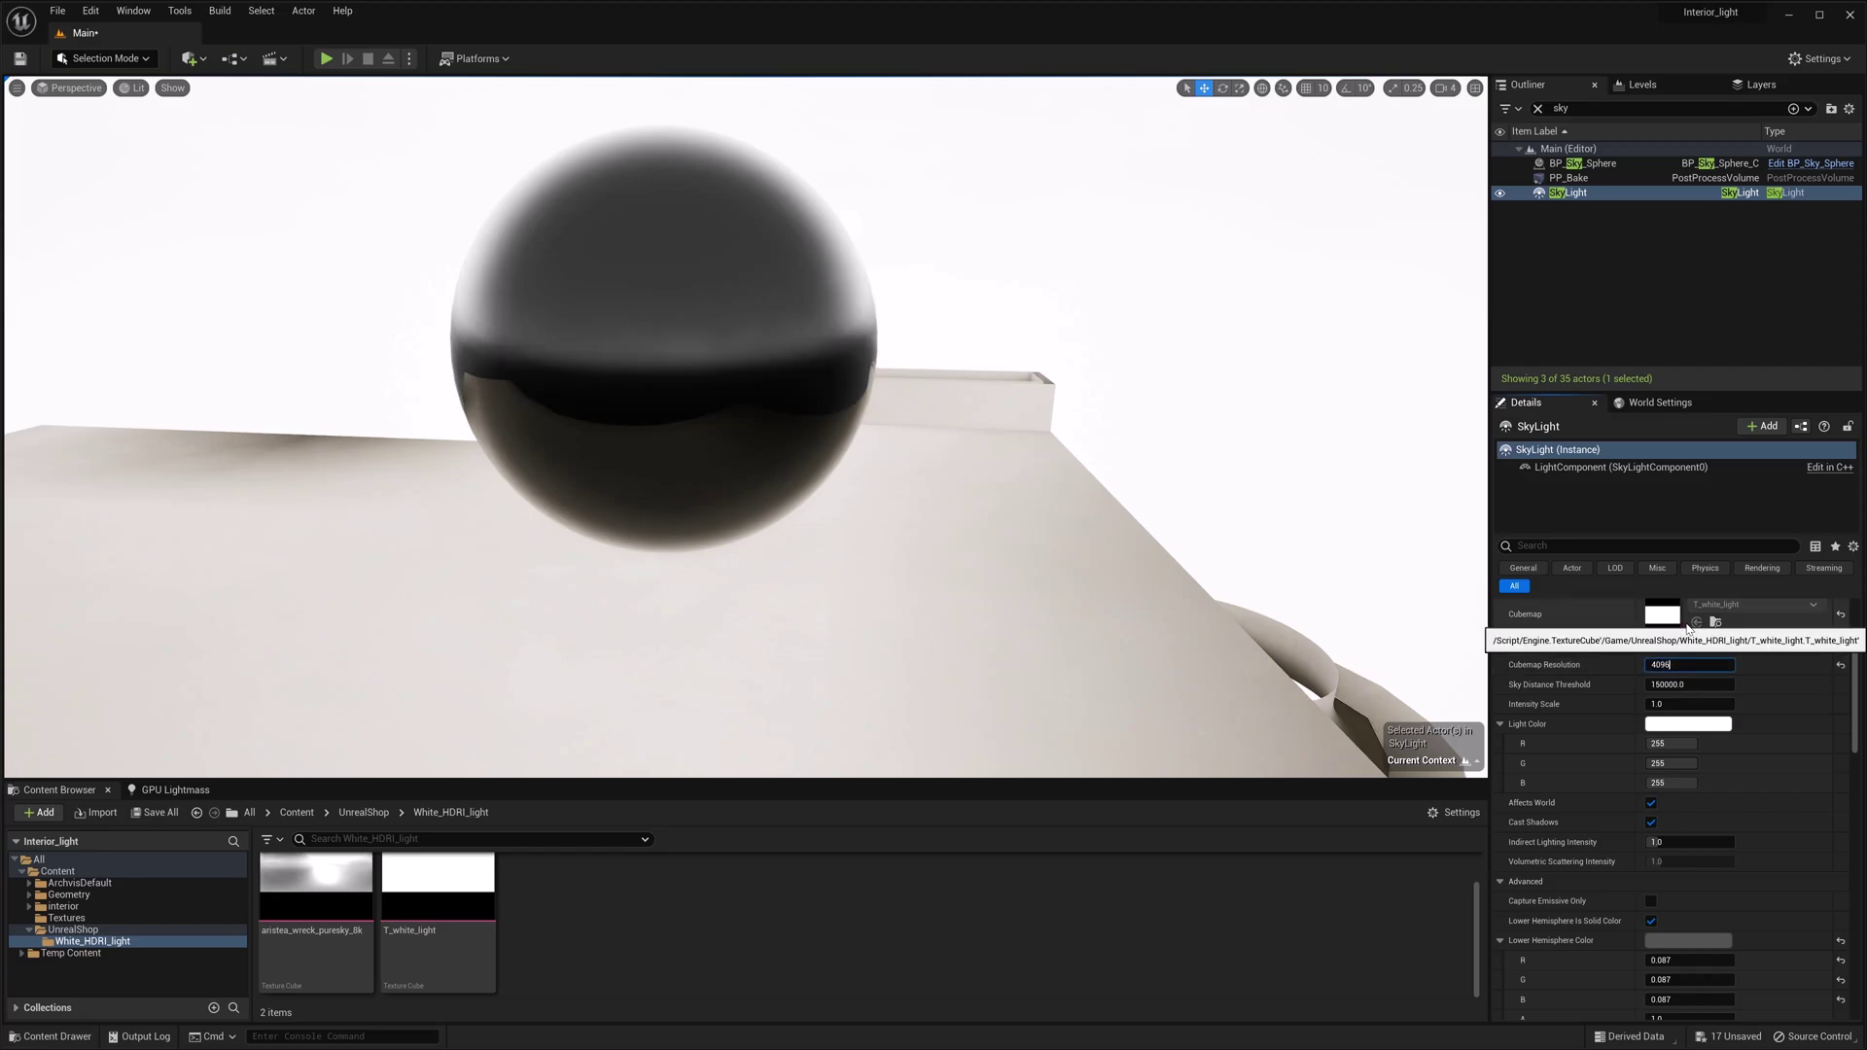
pyautogui.write('4096')
pyautogui.press('Return')
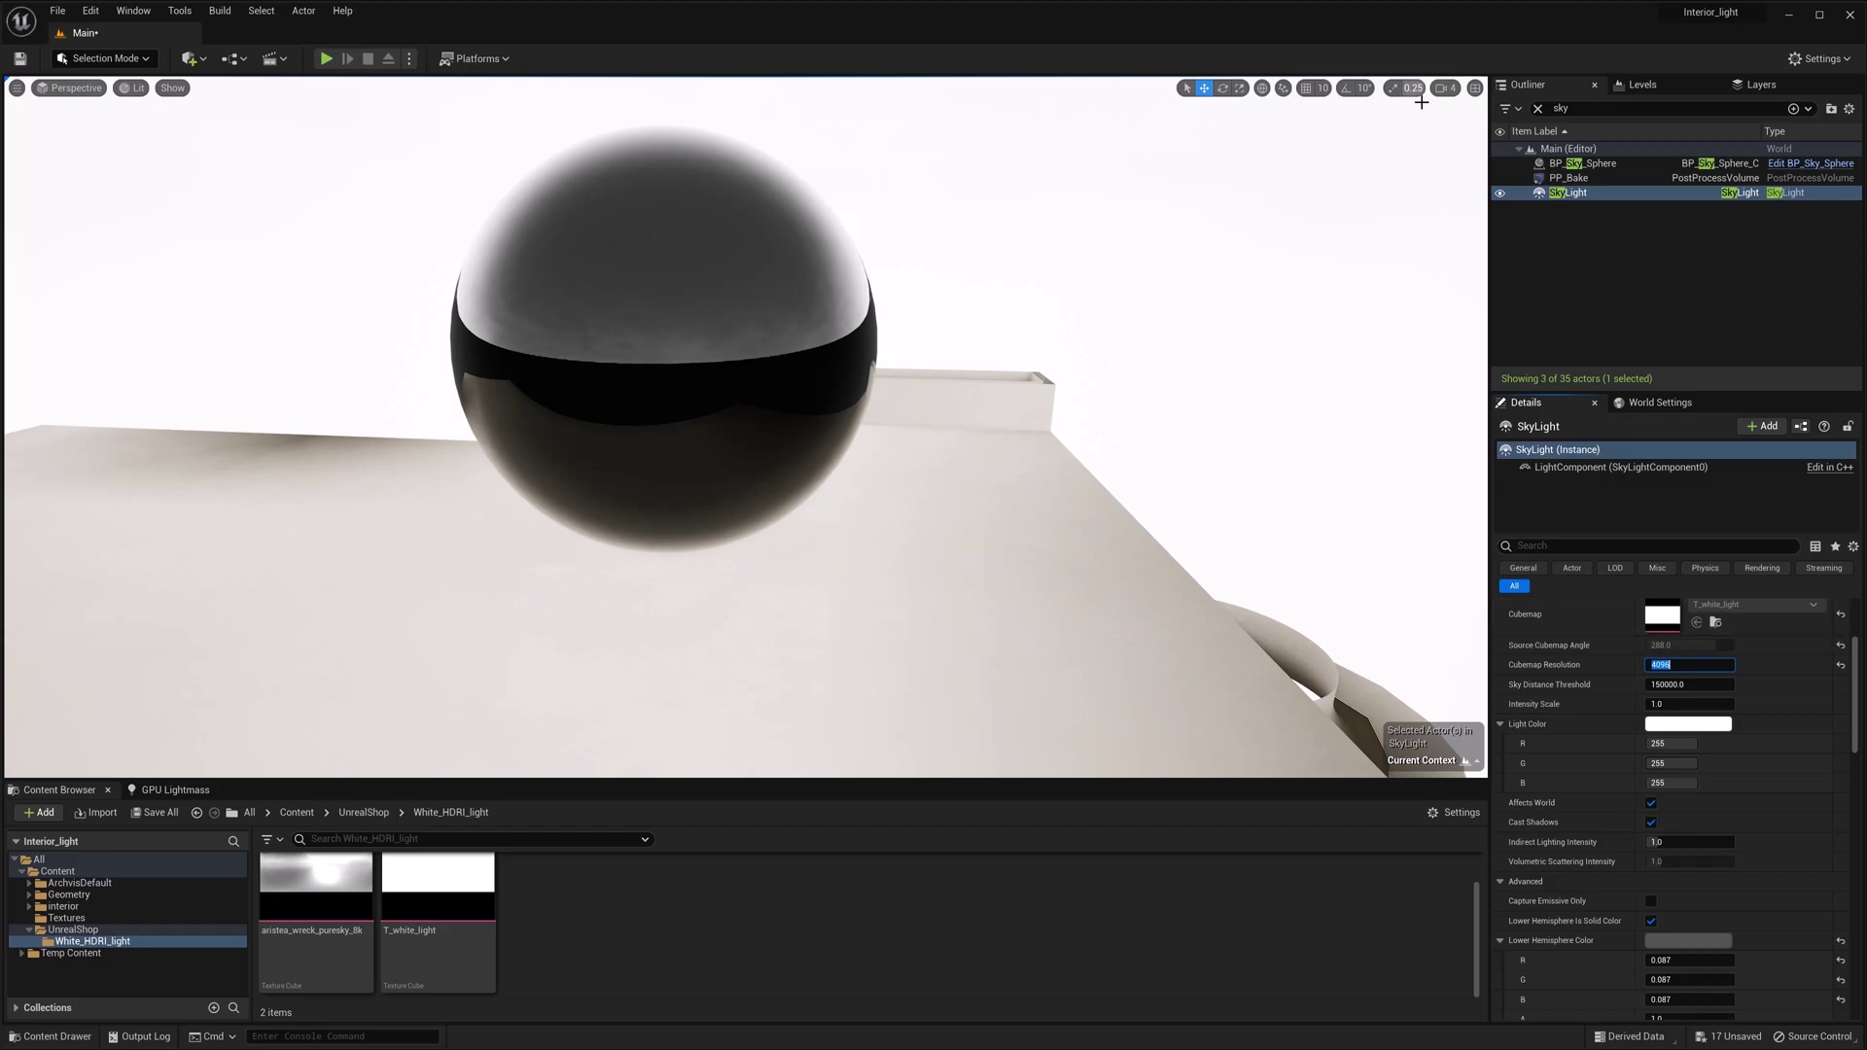